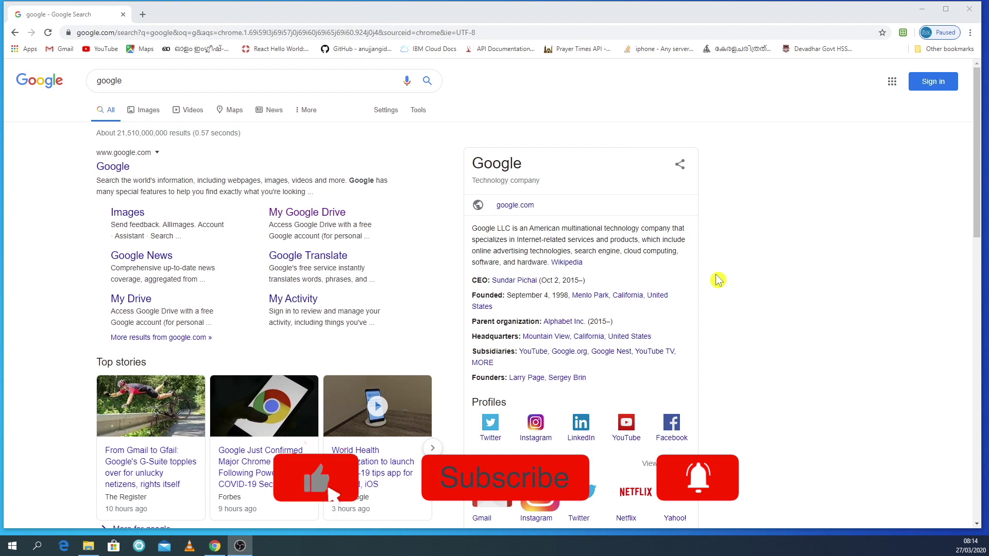
Sign in to the Google account from the apps grid and land on My Drive.
click(891, 84)
click(884, 242)
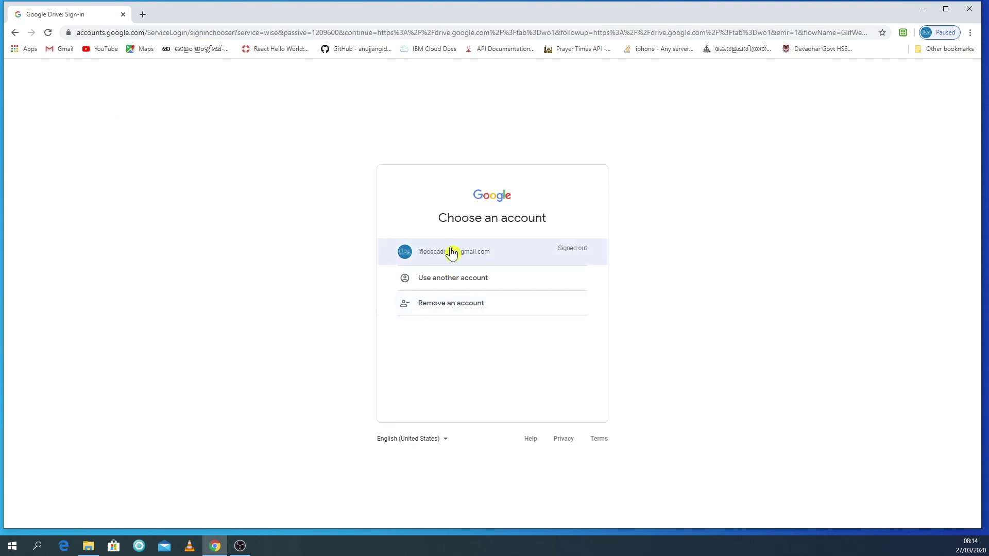
click(454, 257)
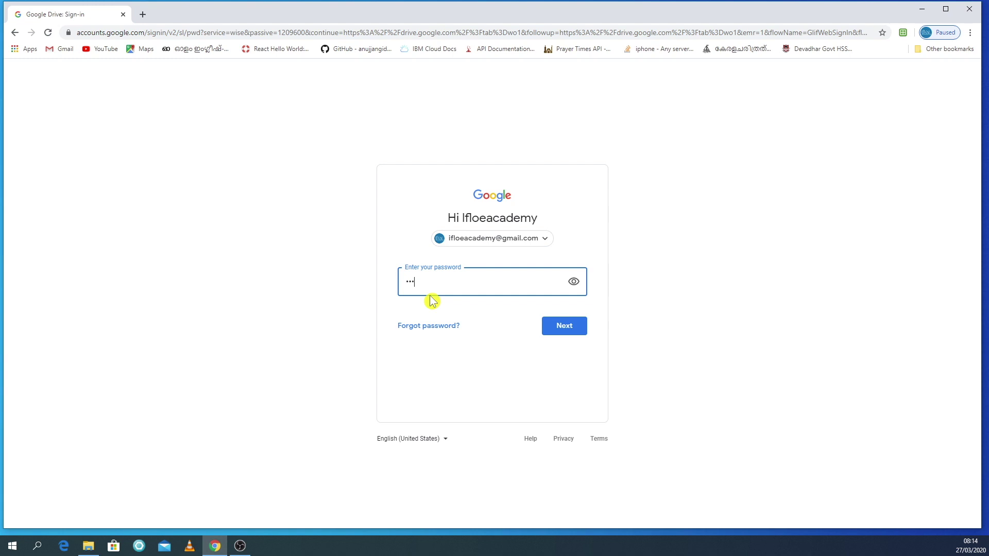
key(Return)
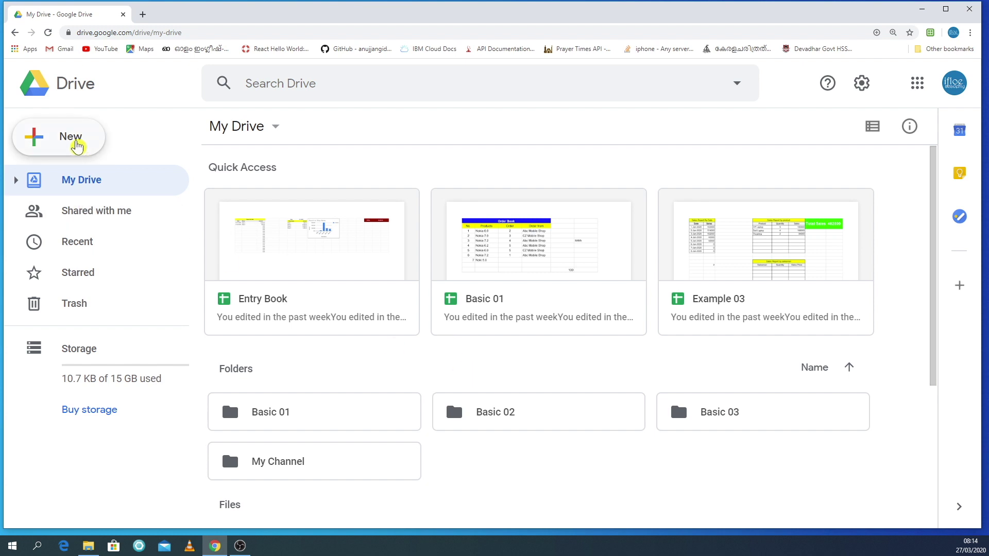
Create a new blank Google Sheets spreadsheet from Drive's New menu.
click(76, 146)
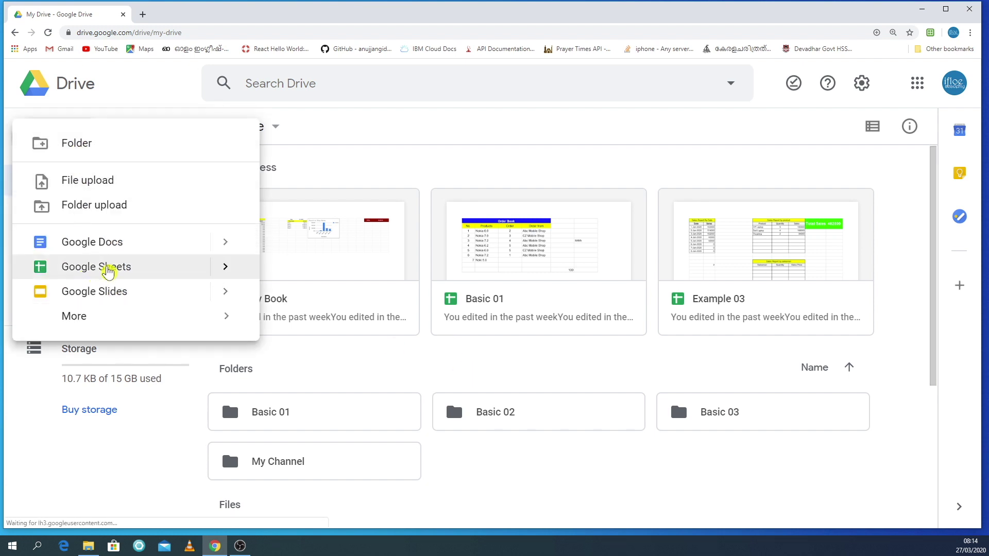
click(107, 268)
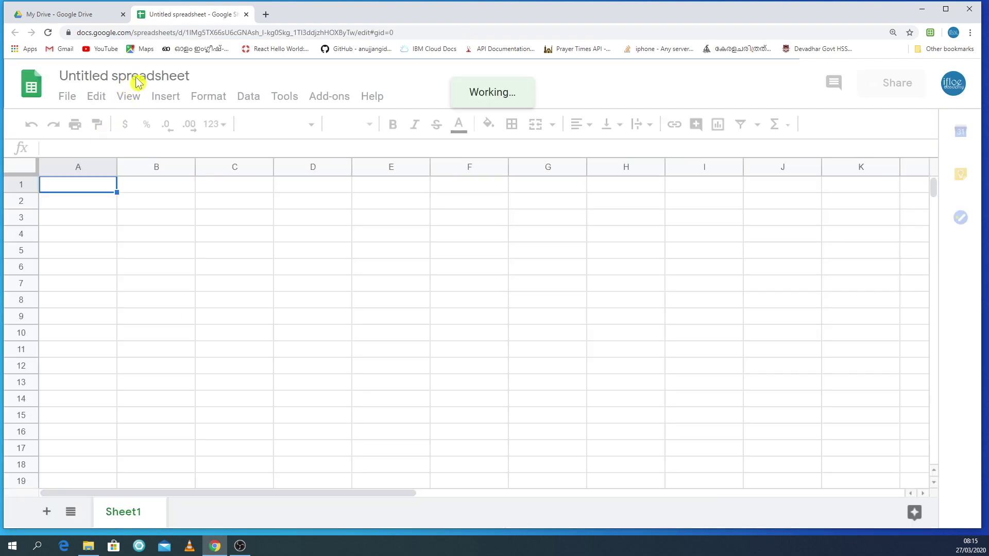
Title the spreadsheet 'Accounts'.
click(136, 78)
text(A)
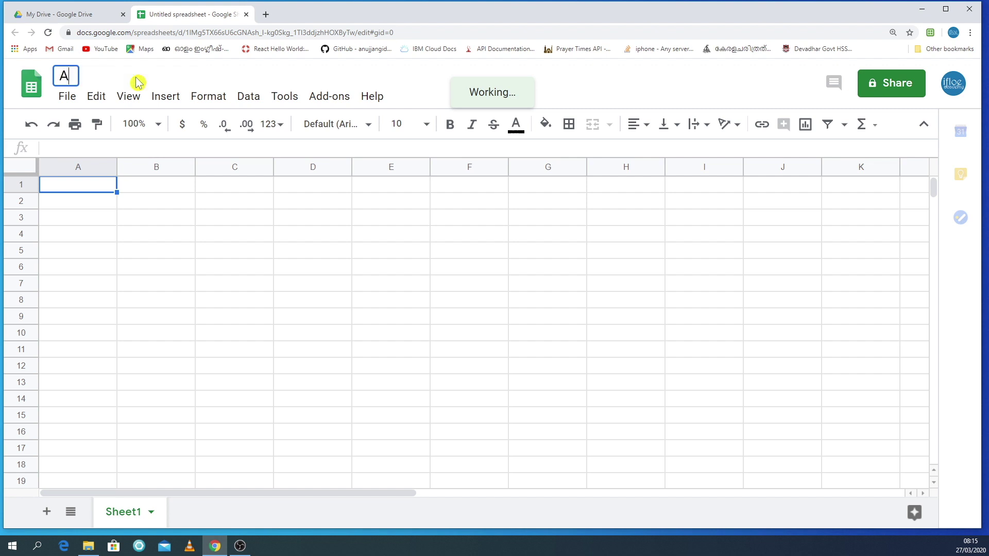
text(ccounts)
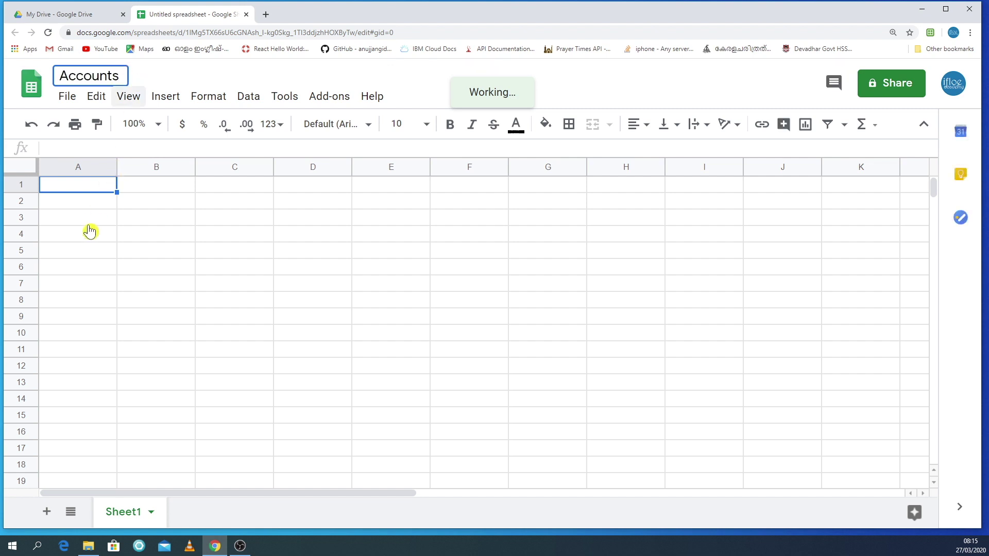
click(91, 229)
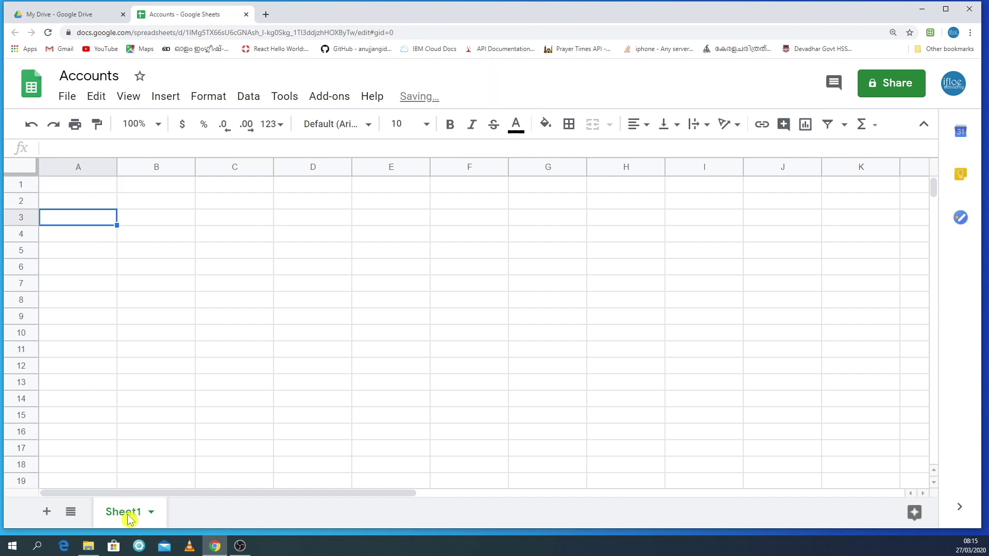
Rename Sheet1 to 'Reports' and give its tab a red colour.
click(149, 517)
click(158, 323)
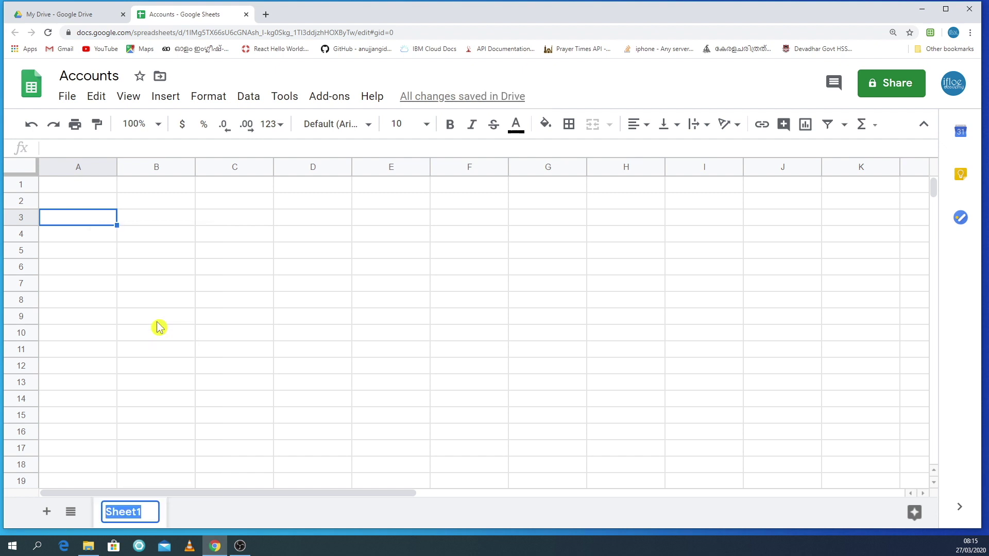
text(Reports)
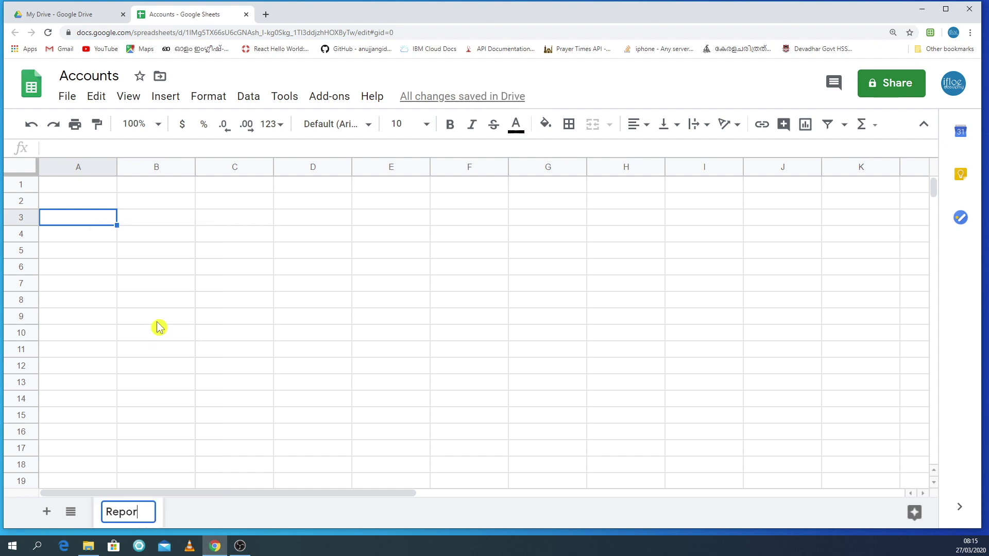
click(156, 332)
click(160, 511)
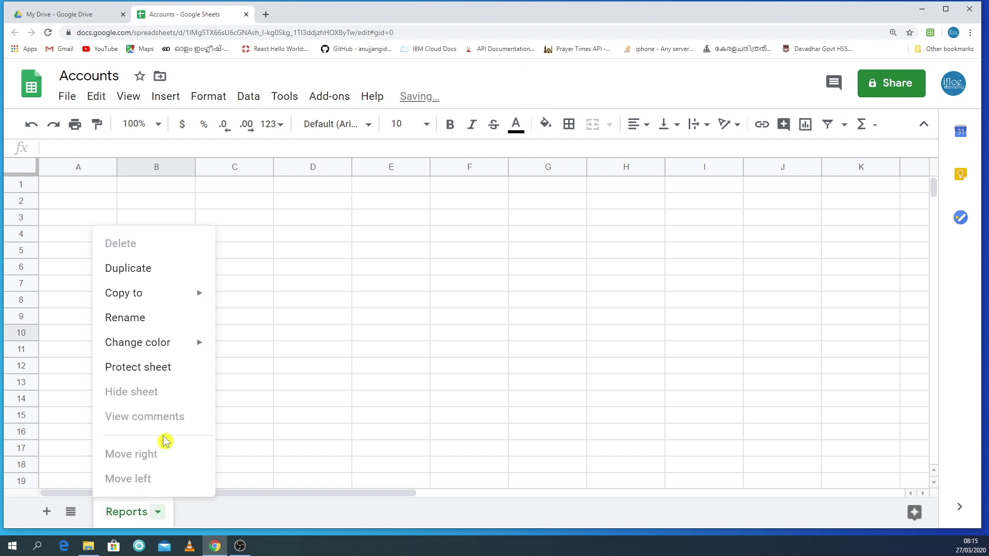
mouse_move(188, 337)
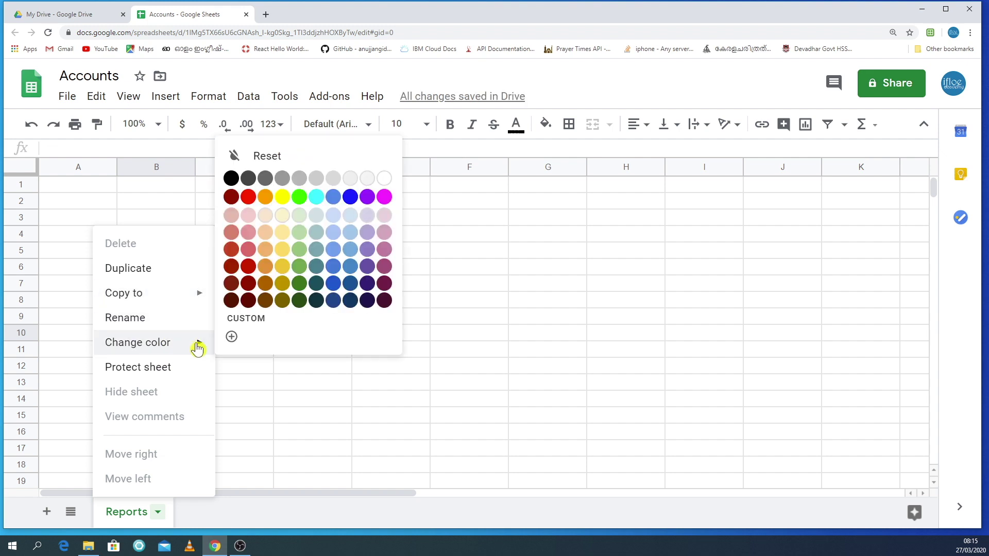
click(252, 196)
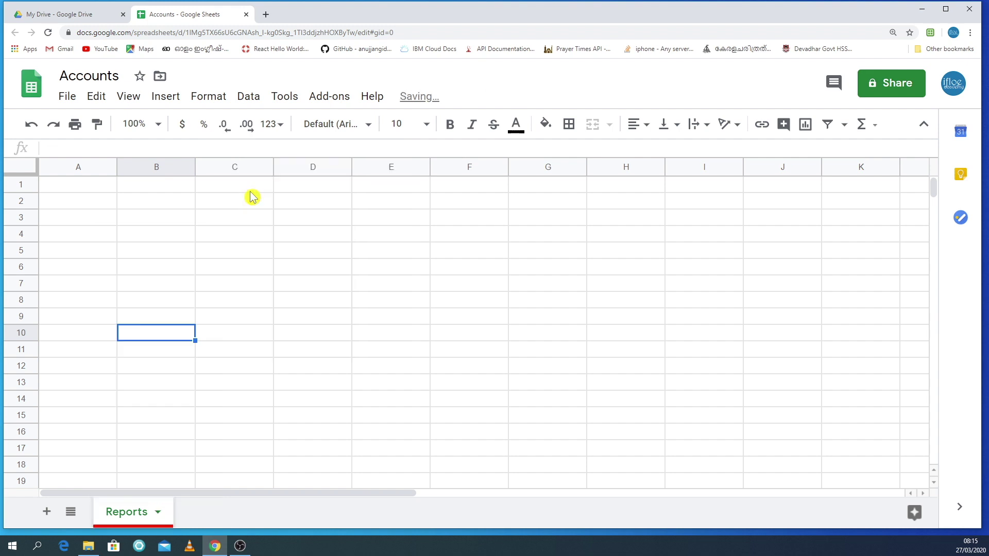
Add a second sheet named 'Accounts' with a blue tab colour.
click(46, 515)
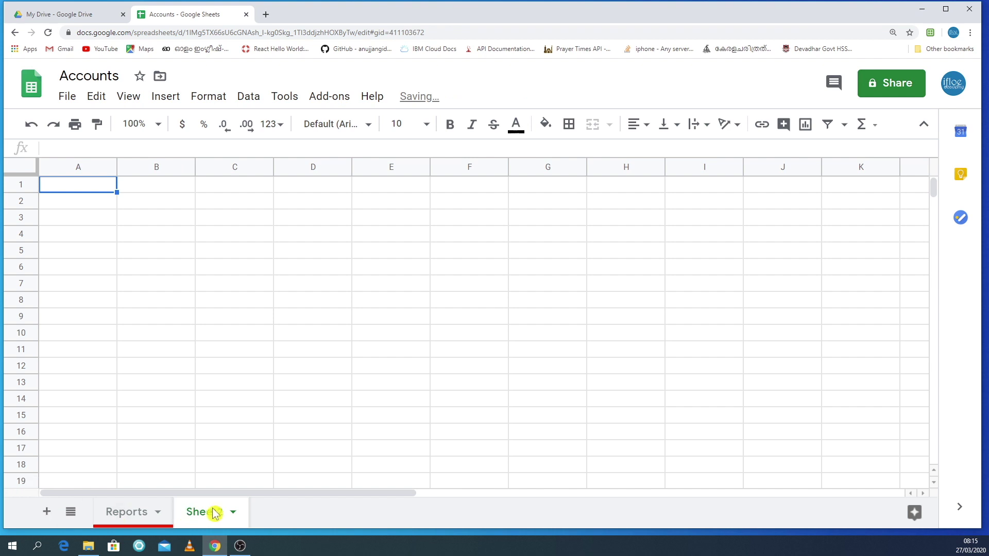
click(230, 507)
click(222, 322)
text(A)
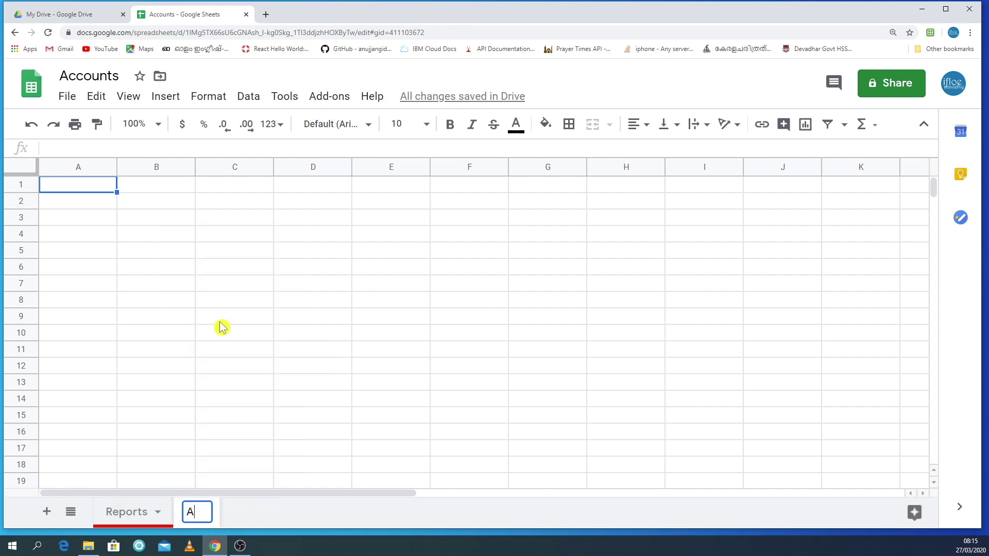
text(ccounts)
click(220, 322)
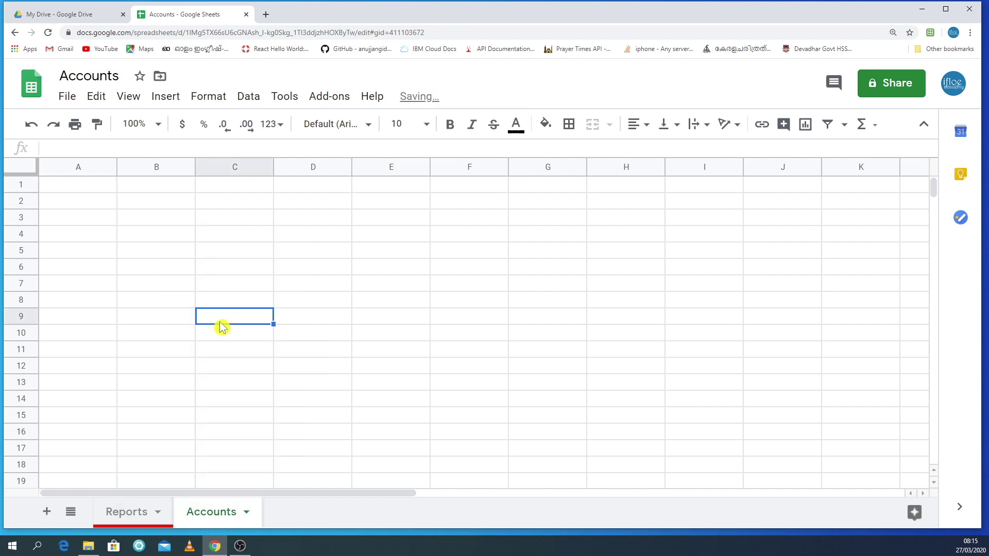
click(248, 512)
mouse_move(233, 348)
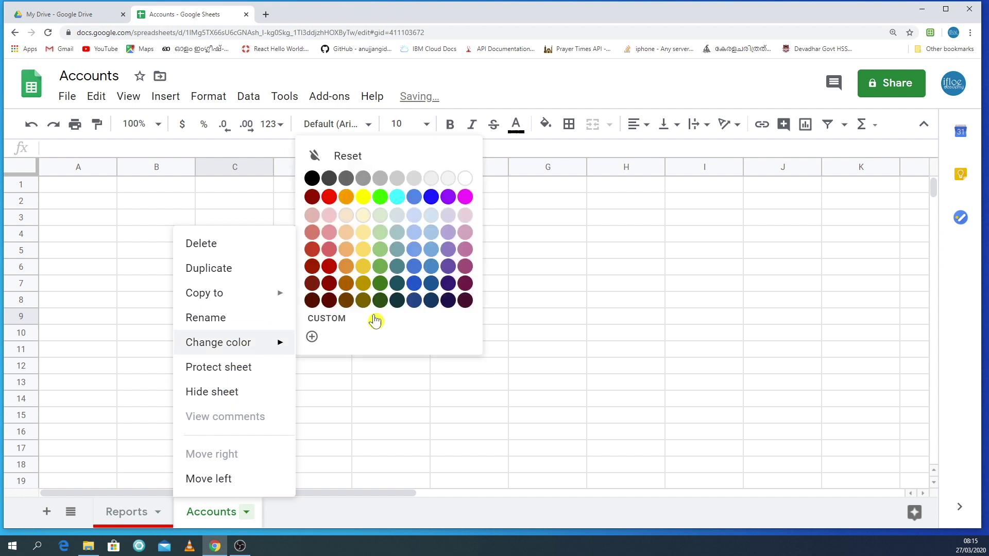
click(435, 197)
click(202, 454)
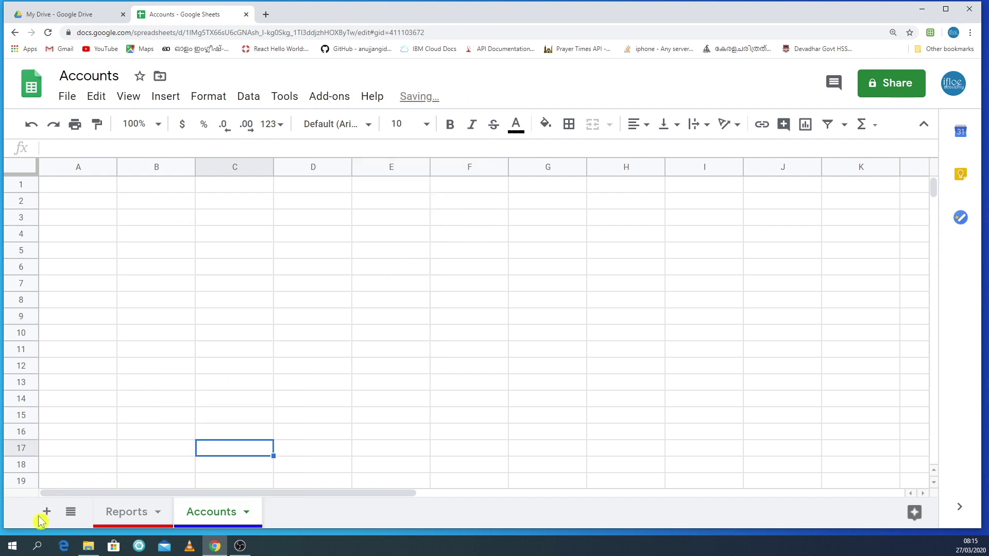
click(69, 512)
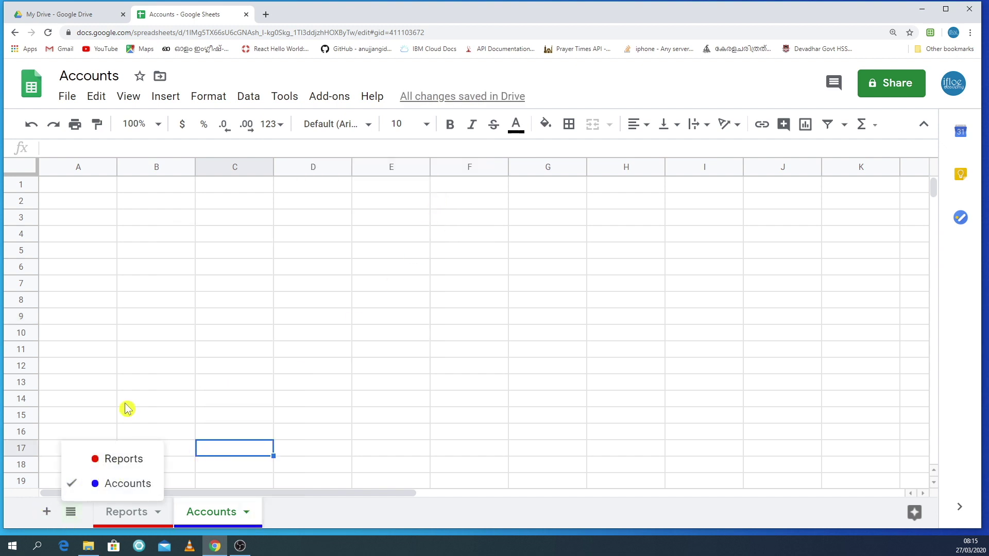
click(138, 387)
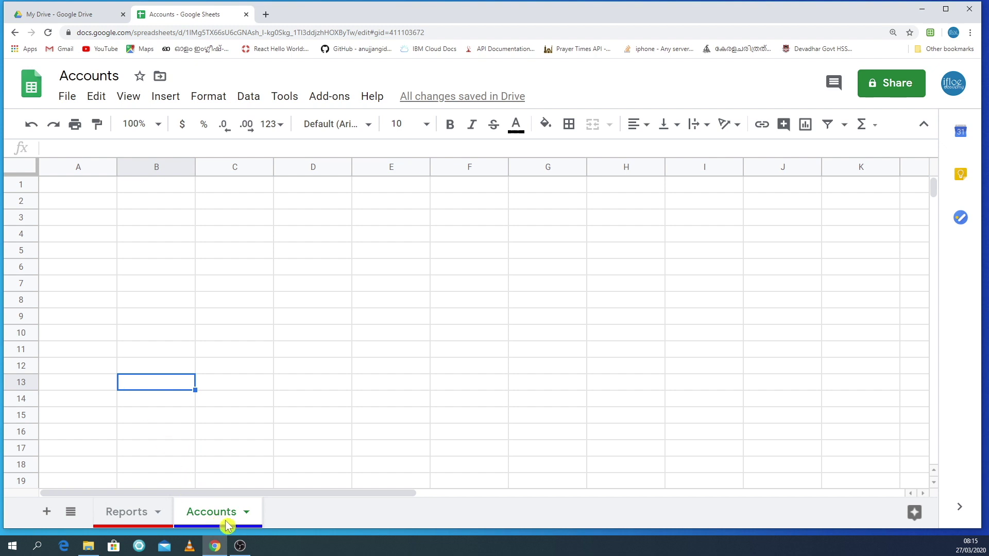
Narrow column A to suit the short No column.
click(115, 168)
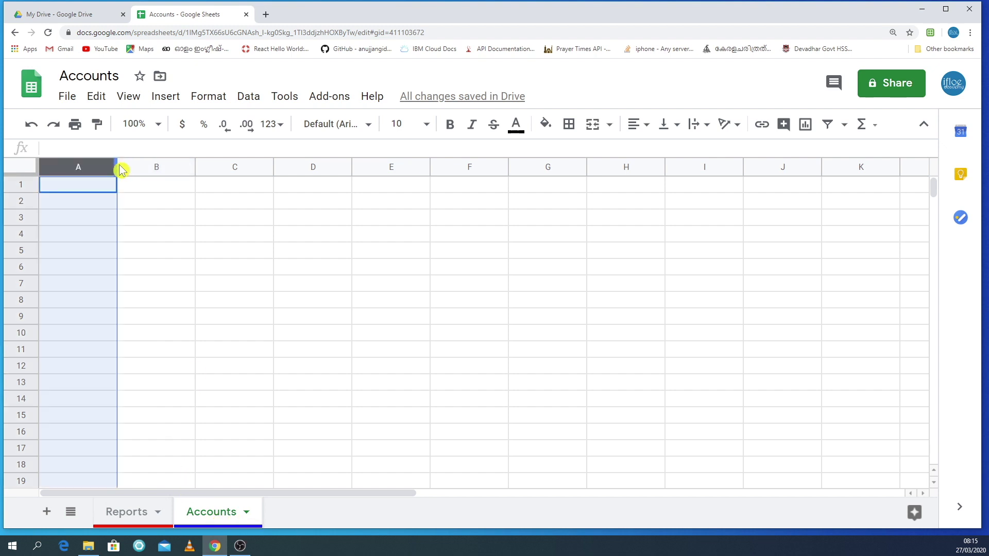
drag(114, 164, 68, 166)
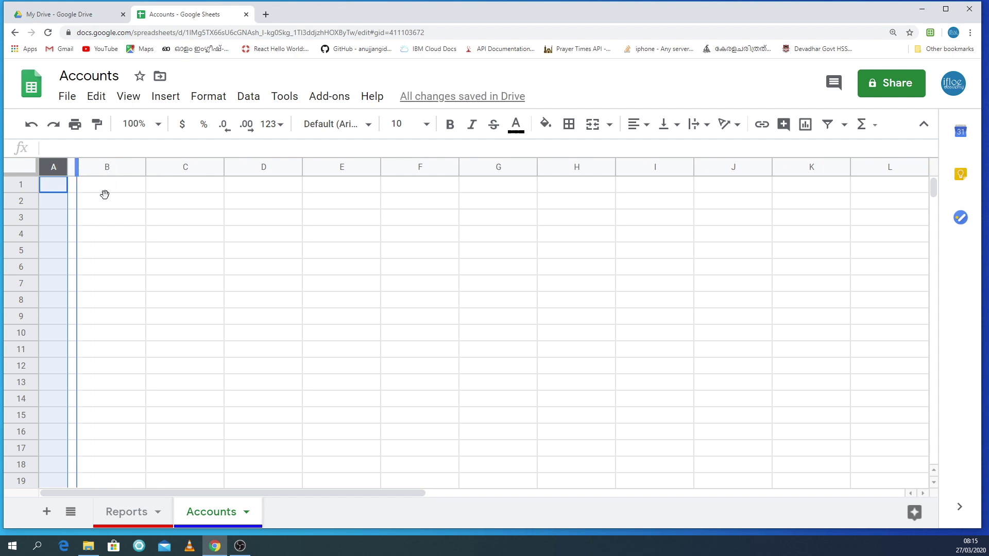
click(143, 243)
Enter the headers No, Date, Shop Name and Amount in A1:D1.
click(59, 187)
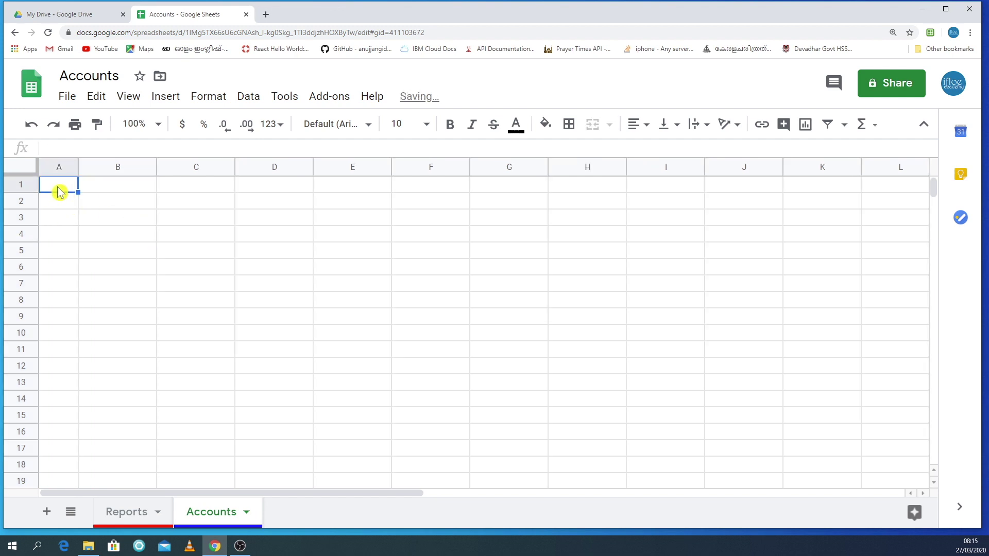
text(No)
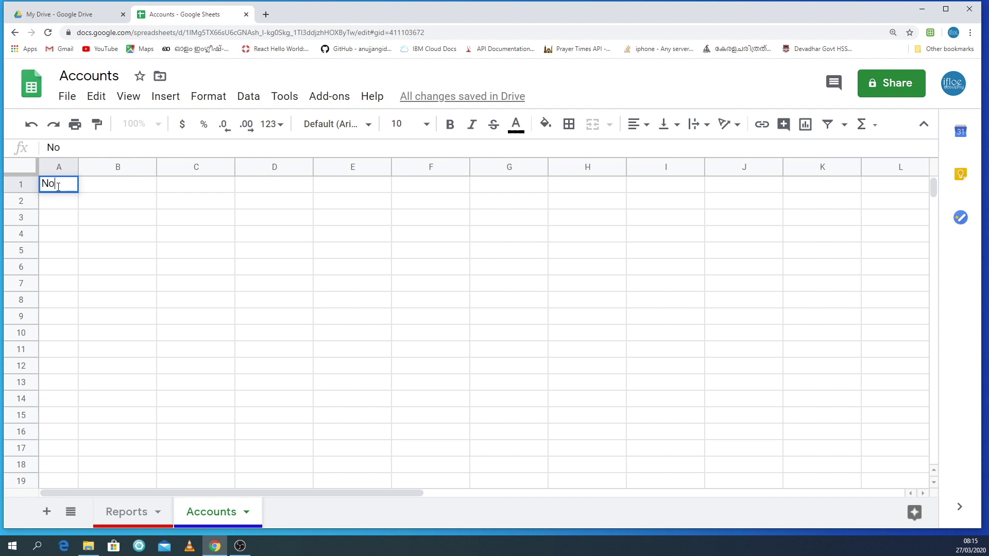
key(Return)
click(104, 190)
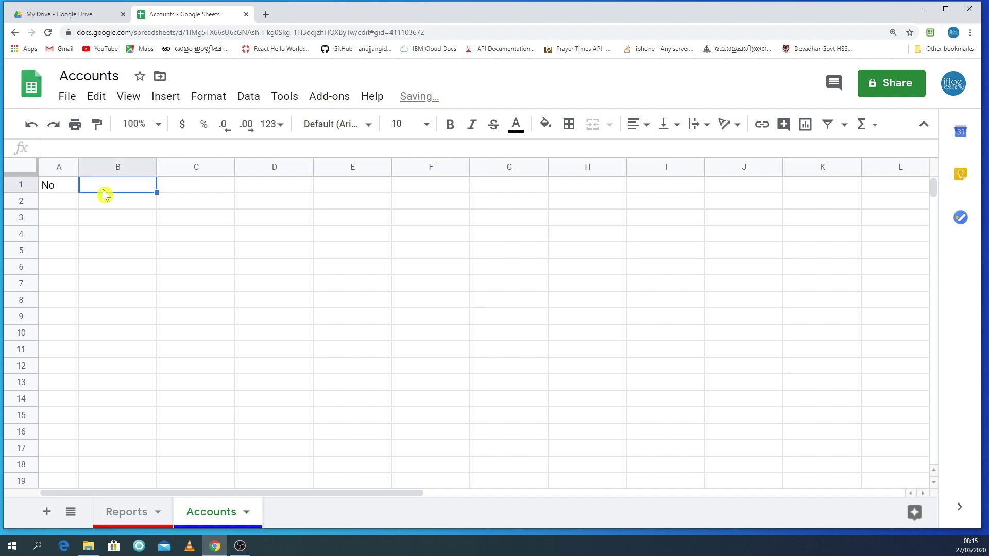
text(Date)
click(189, 186)
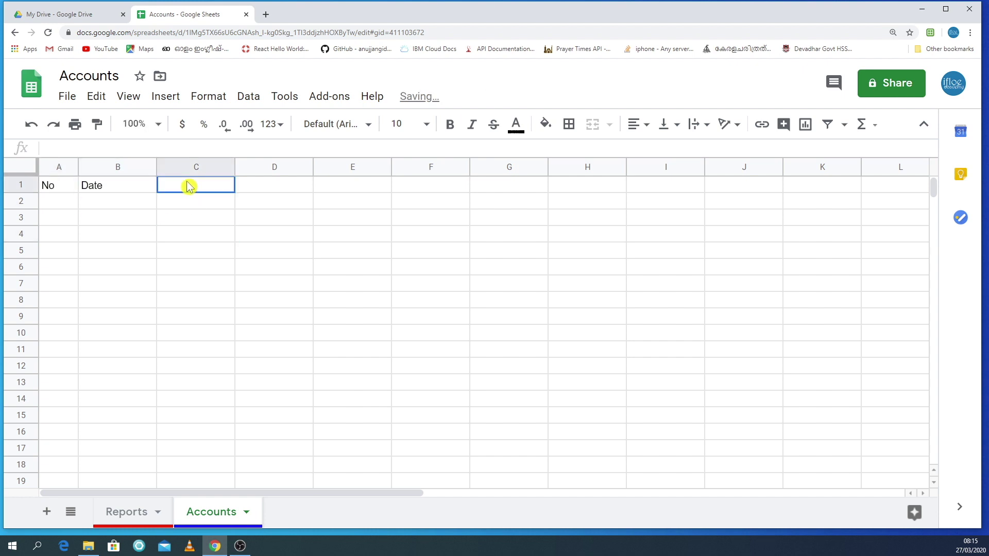
text(Shop Name)
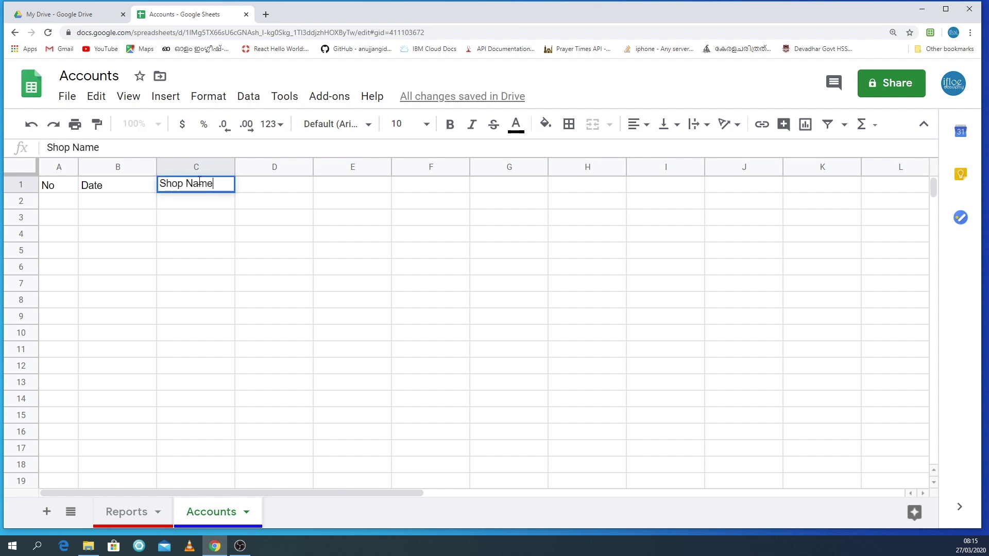
click(255, 187)
text(Amoun)
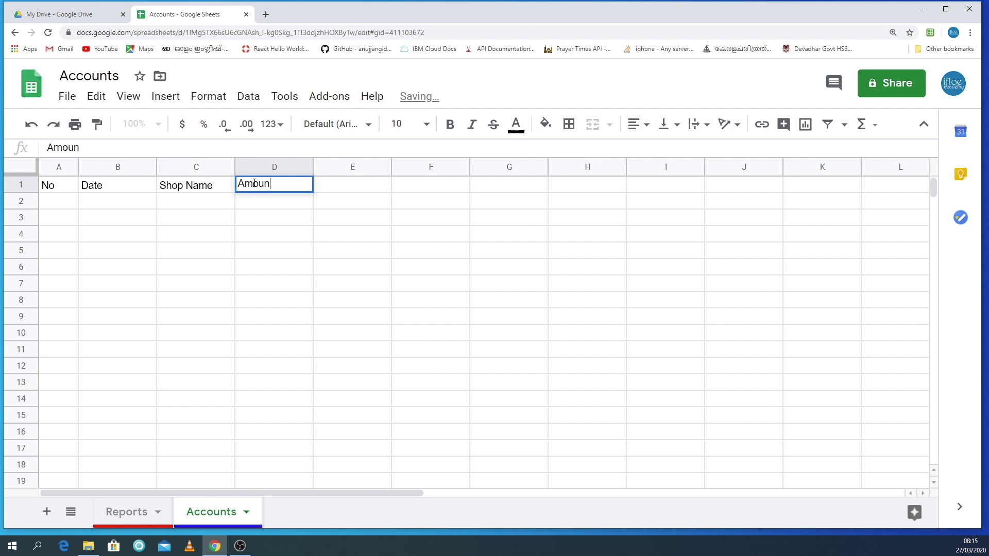
text(t)
click(256, 252)
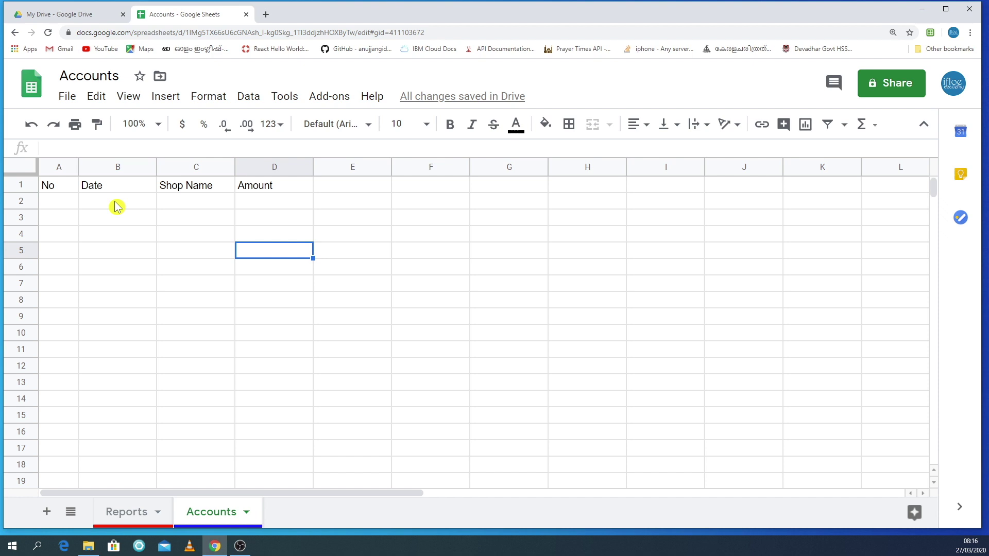
Insert a row above the headers, merge A1:D1 and enter the title 'Accounts Book'.
click(117, 206)
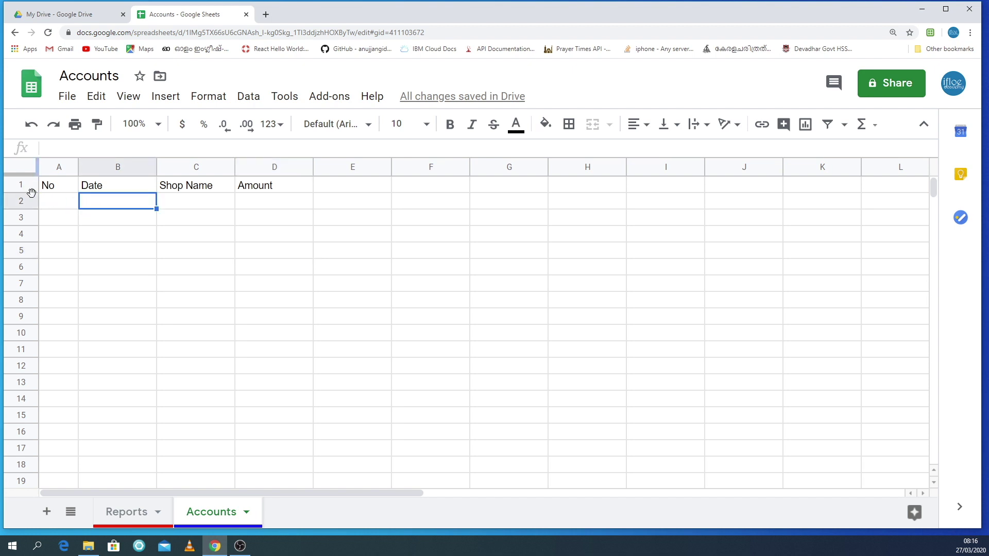
click(30, 188)
right_click(30, 188)
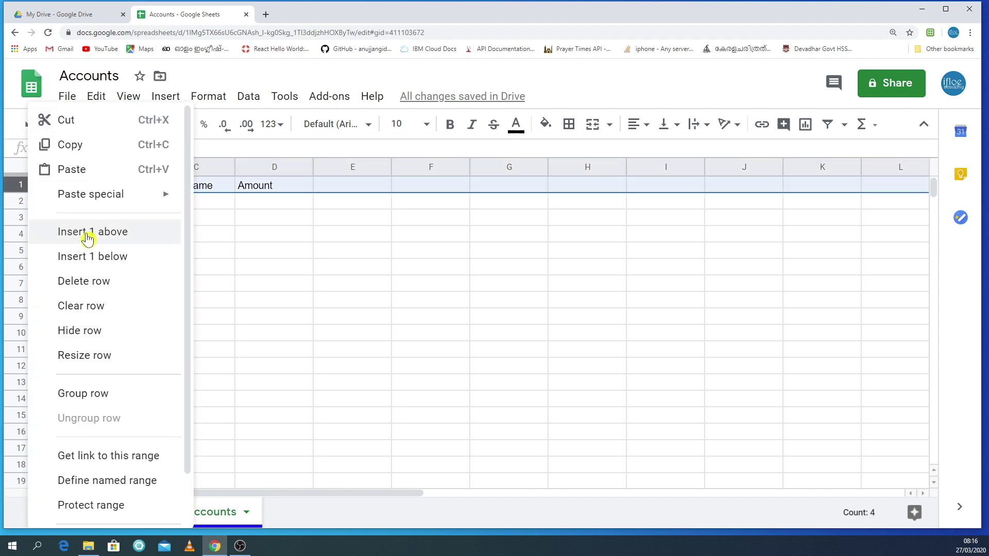
click(87, 231)
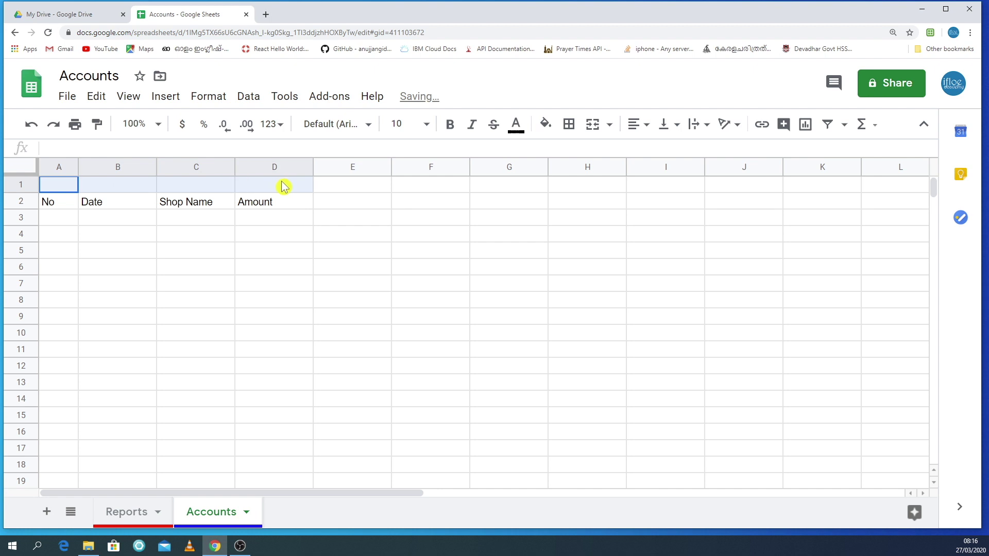
click(592, 124)
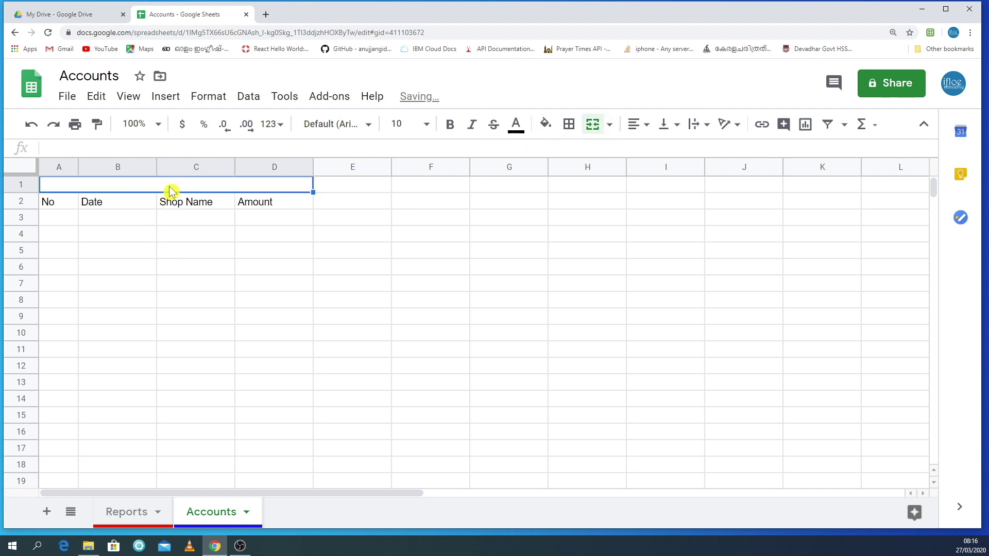
text(Accounts)
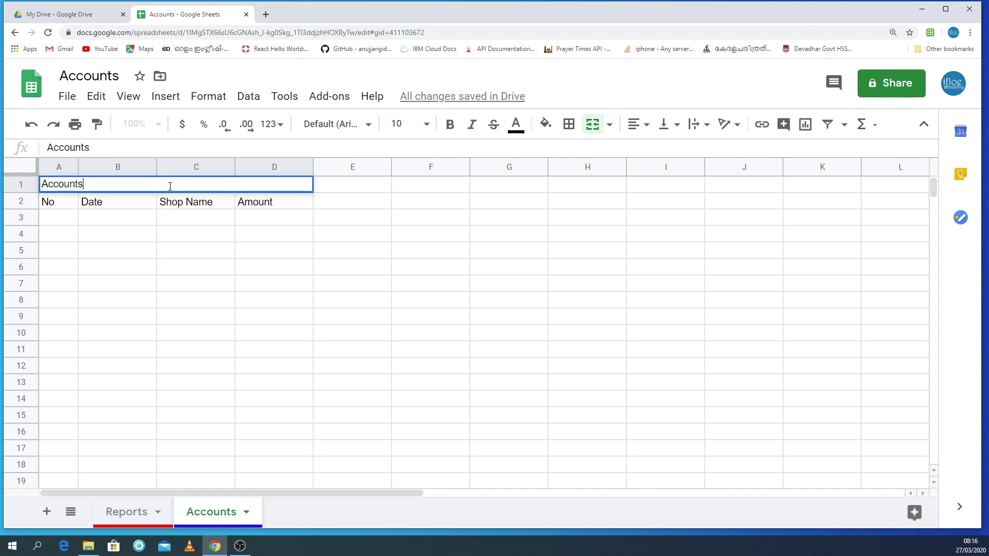
text( Book)
click(223, 257)
Centre the Accounts Book title and fill its merged cell yellow.
click(199, 187)
click(638, 124)
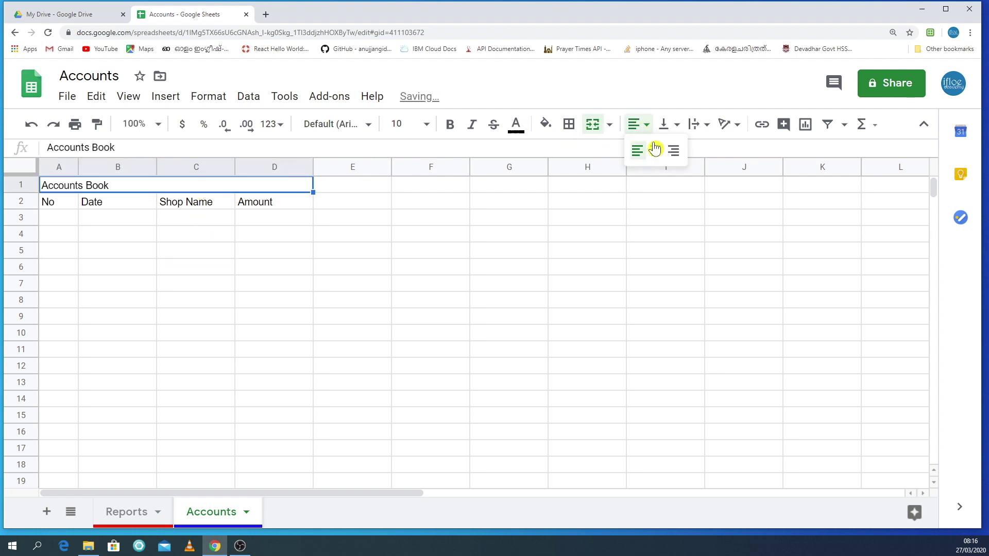
click(654, 149)
click(354, 289)
click(116, 187)
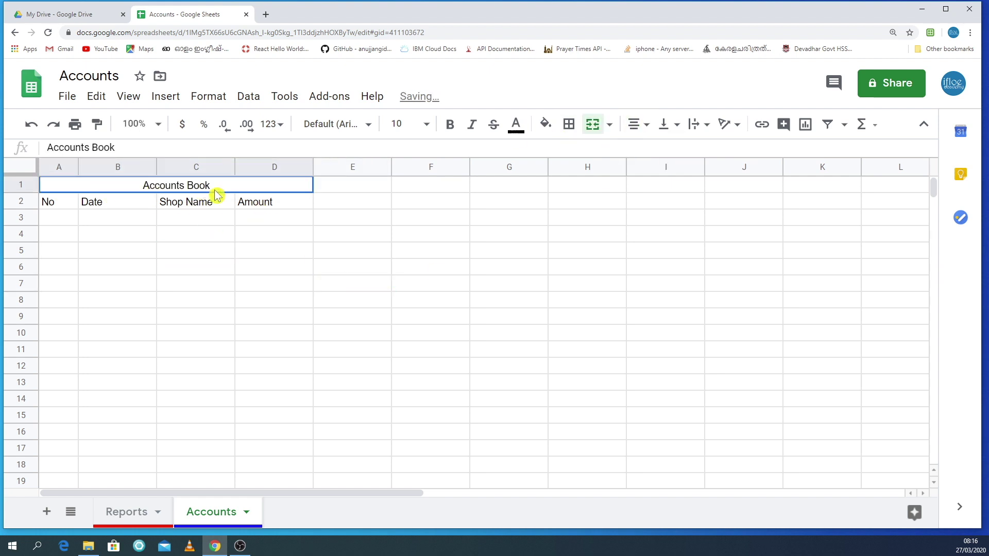
click(118, 251)
drag(129, 187, 192, 203)
click(320, 237)
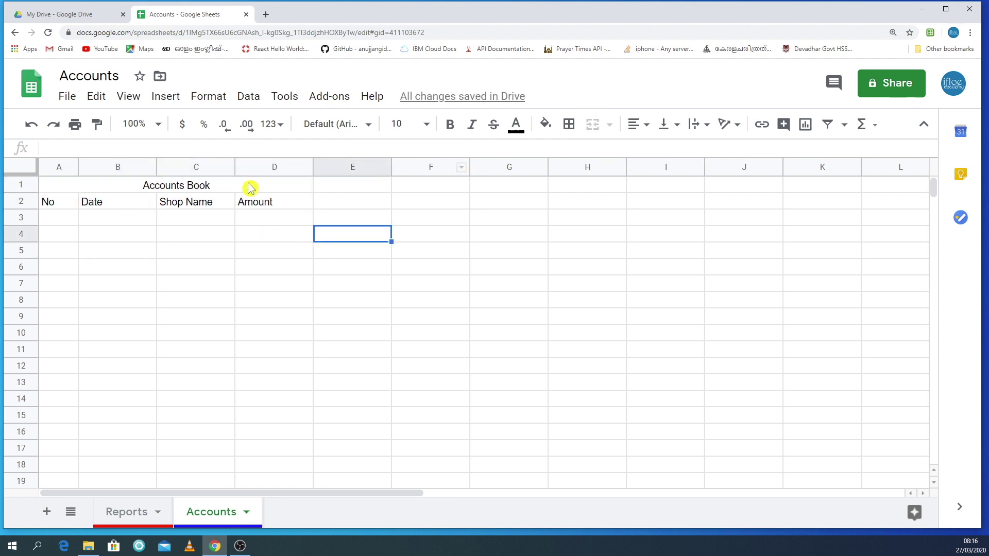
click(230, 190)
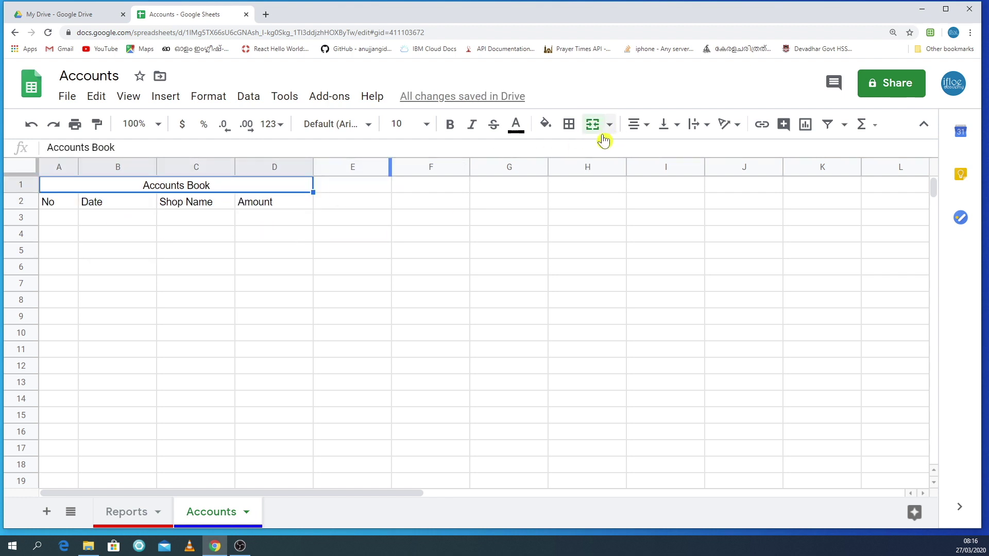
click(543, 126)
click(603, 195)
click(278, 251)
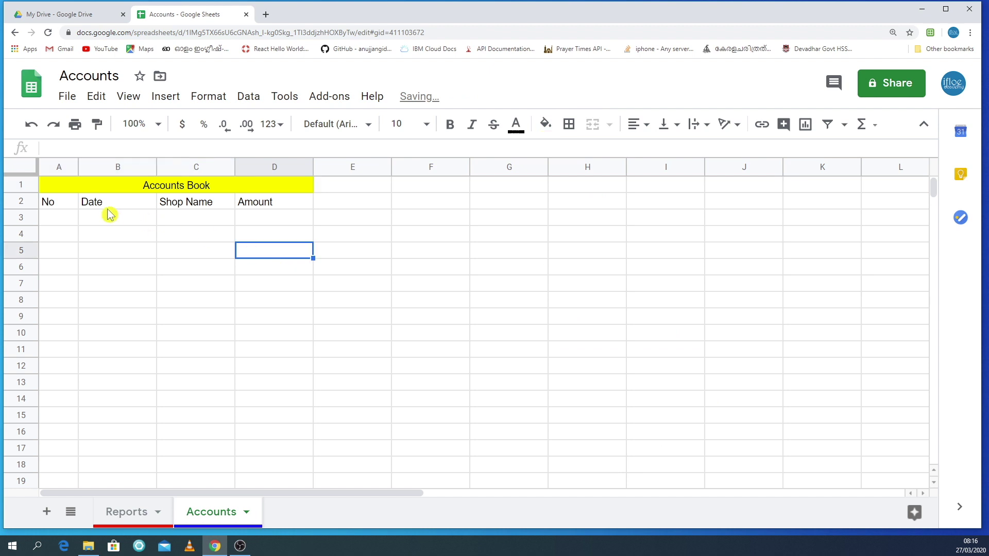
Shade the header row A2:D2 light grey and make it bold.
drag(73, 203, 278, 203)
click(545, 124)
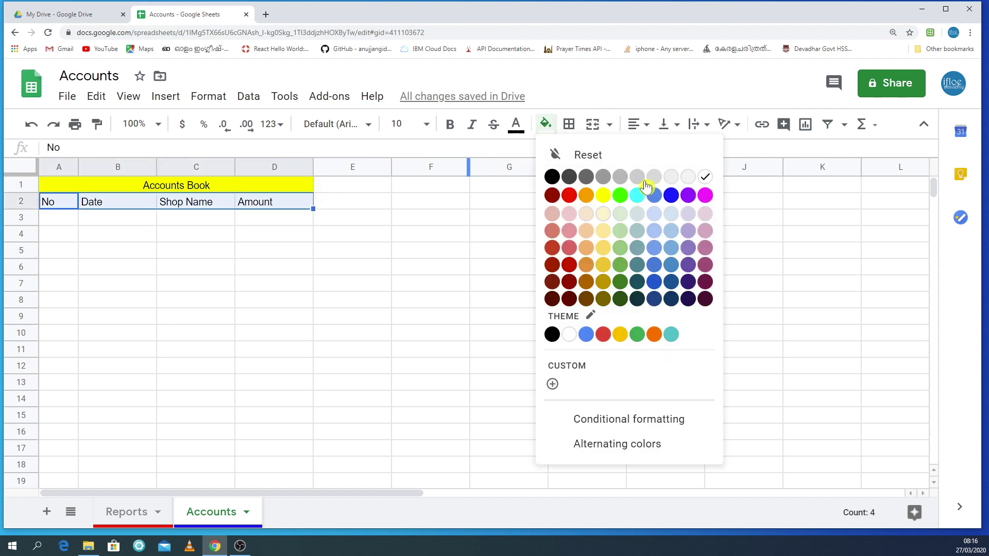
click(668, 176)
click(269, 256)
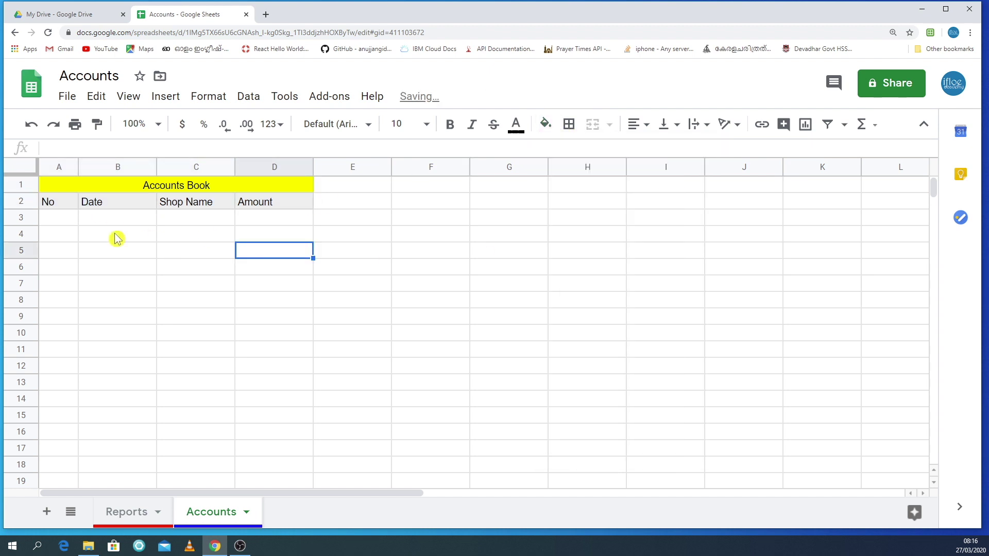
drag(58, 204, 304, 206)
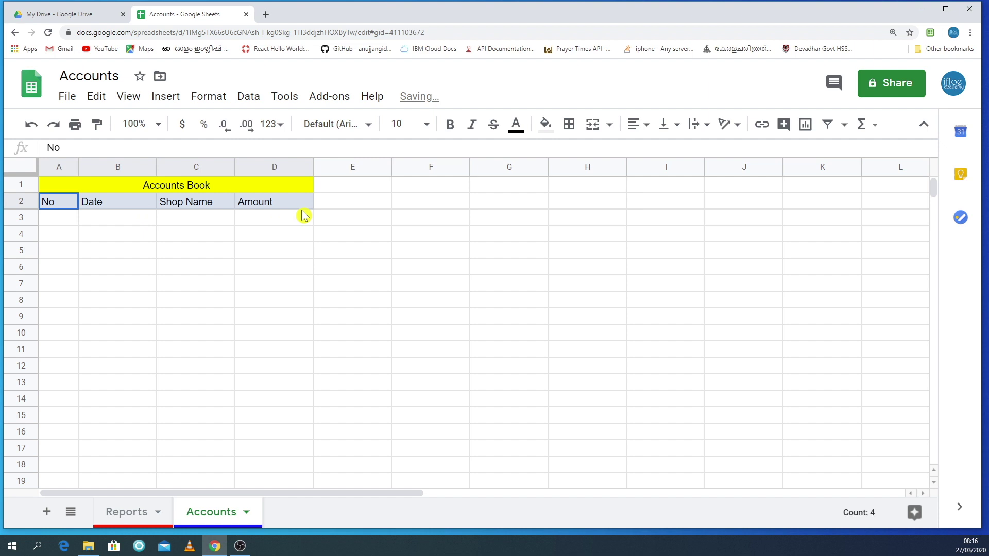
click(450, 124)
click(245, 252)
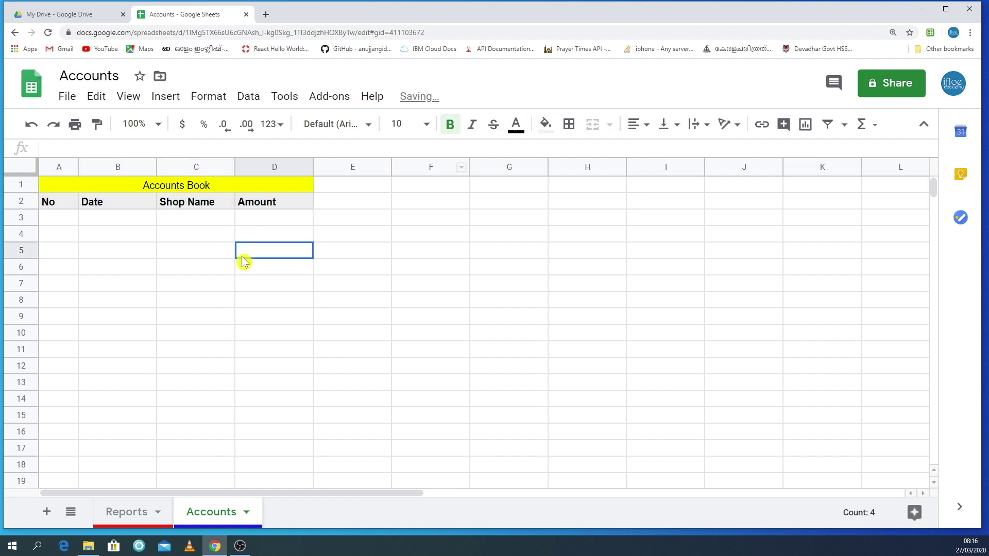
Right-align the Amount column and centre its Amount header.
click(263, 170)
click(637, 124)
click(676, 154)
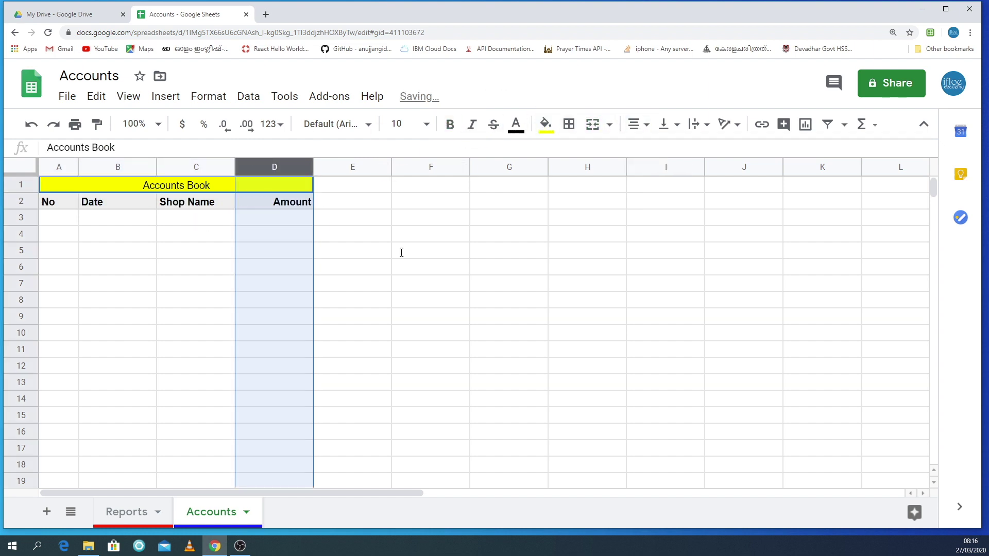
click(401, 298)
click(281, 206)
click(637, 124)
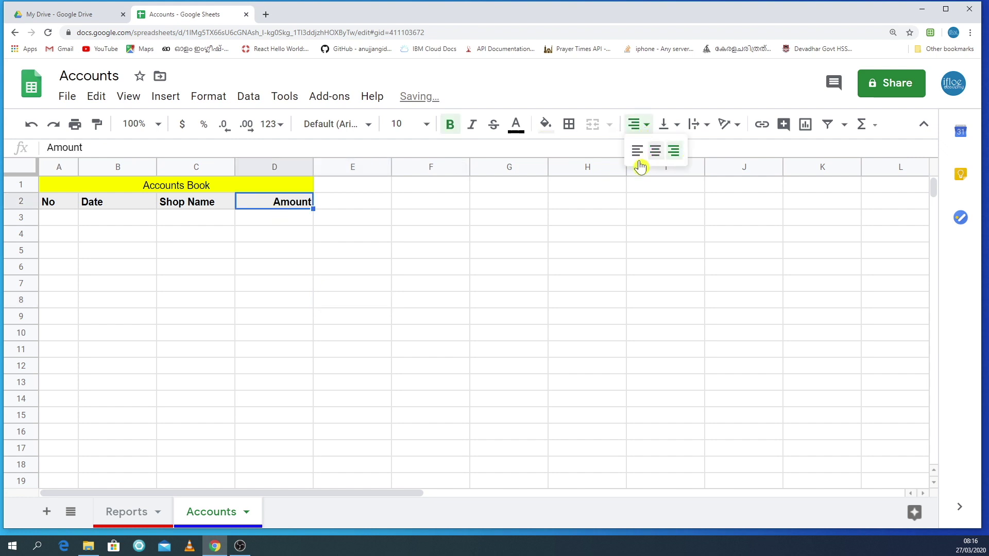
click(655, 150)
click(186, 266)
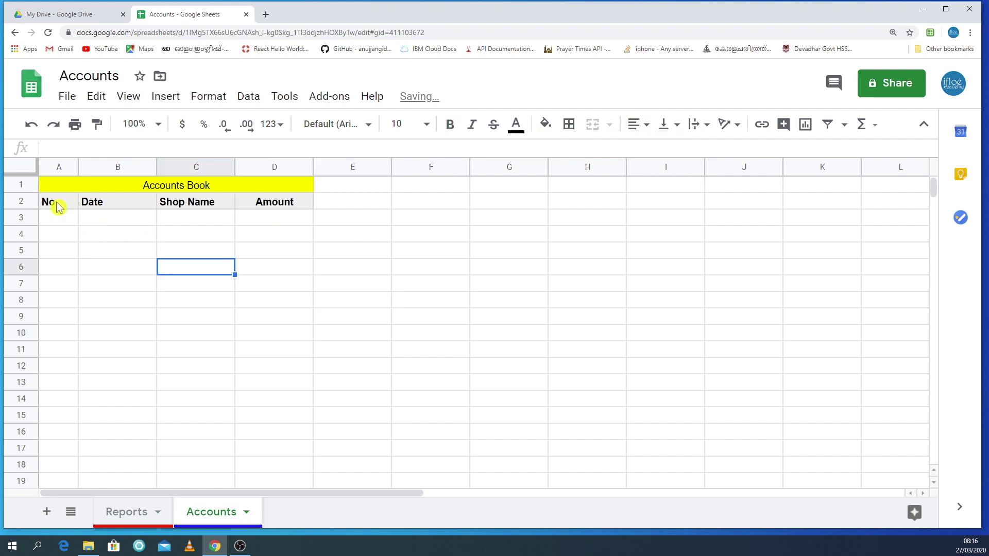
Centre the No, Date and Shop Name headers and the entire No column.
drag(57, 206, 201, 202)
click(639, 124)
click(656, 149)
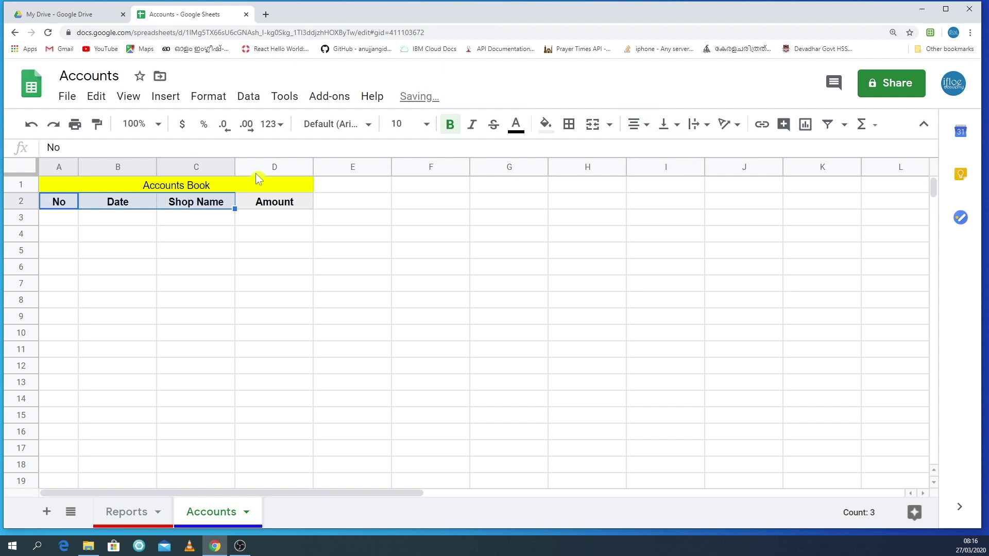
click(60, 165)
click(638, 124)
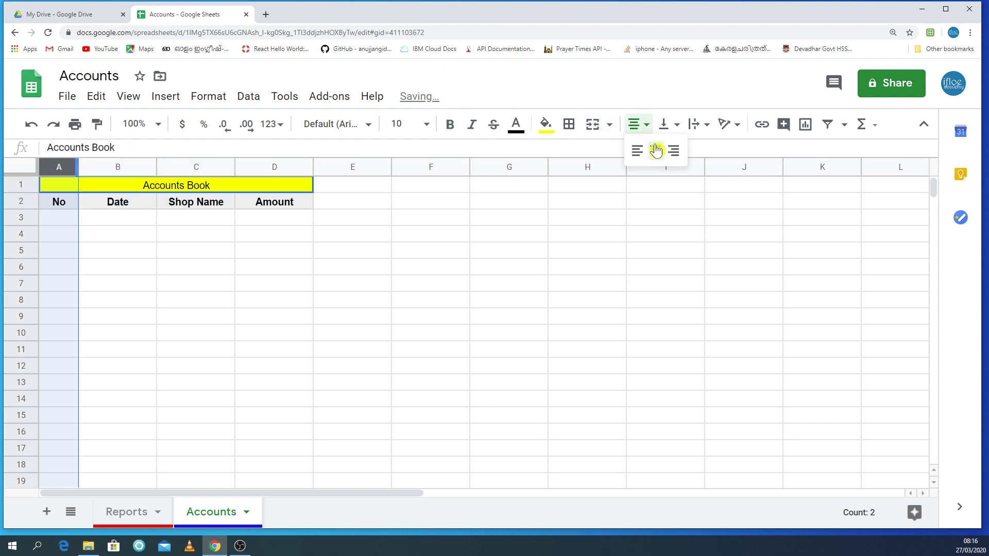
click(655, 150)
click(176, 337)
click(115, 228)
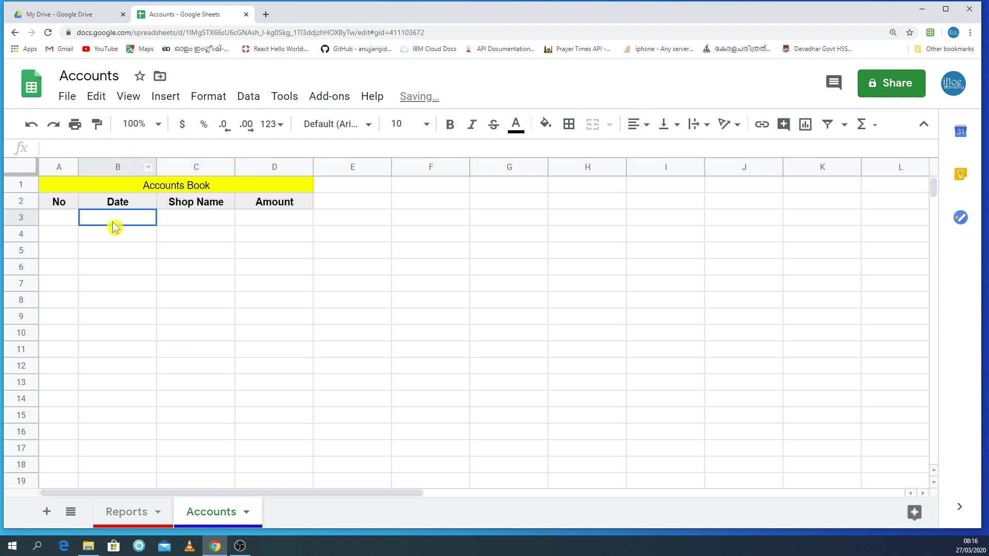
Widen the Shop Name column and open the custom date and time formats.
drag(314, 167, 333, 172)
click(210, 97)
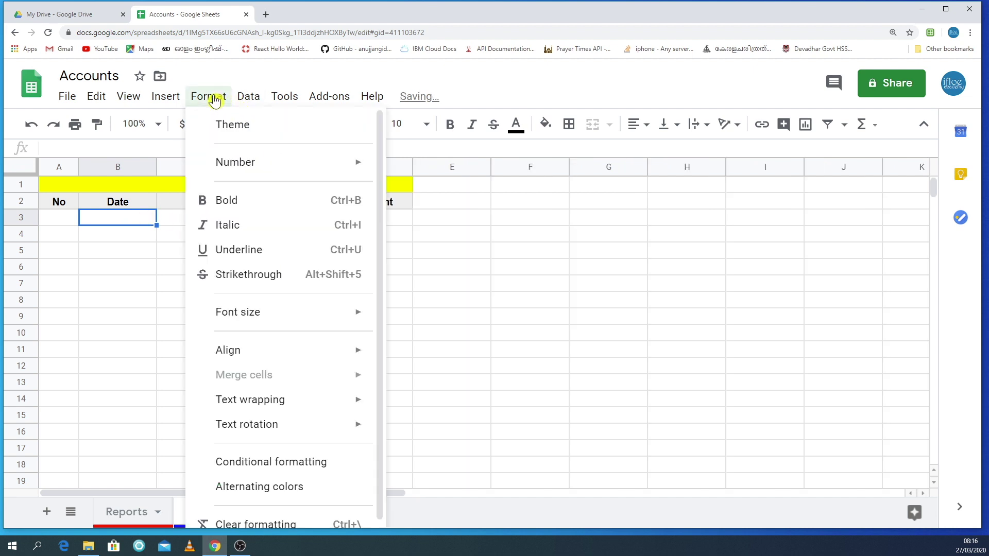
mouse_move(276, 169)
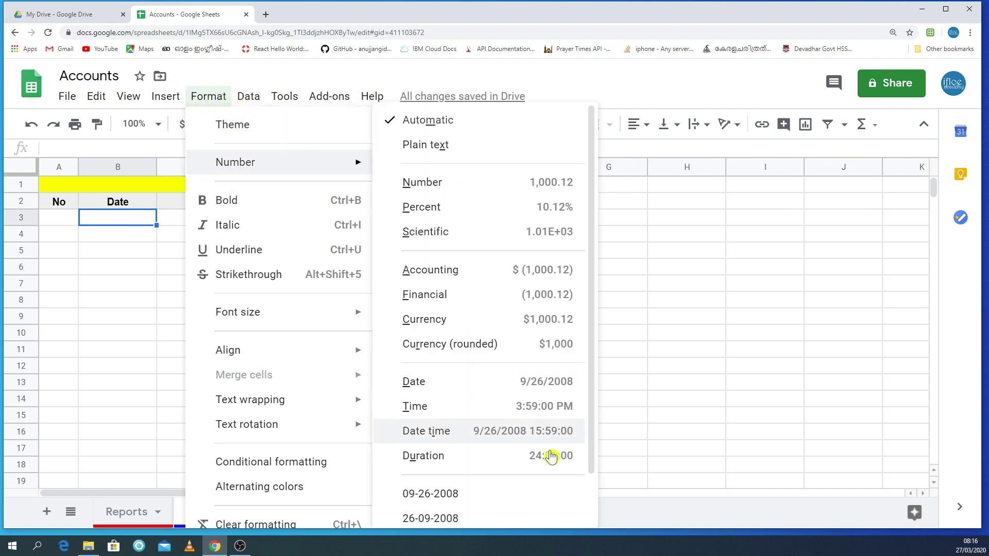
scroll(550, 456, down, 2)
mouse_move(490, 512)
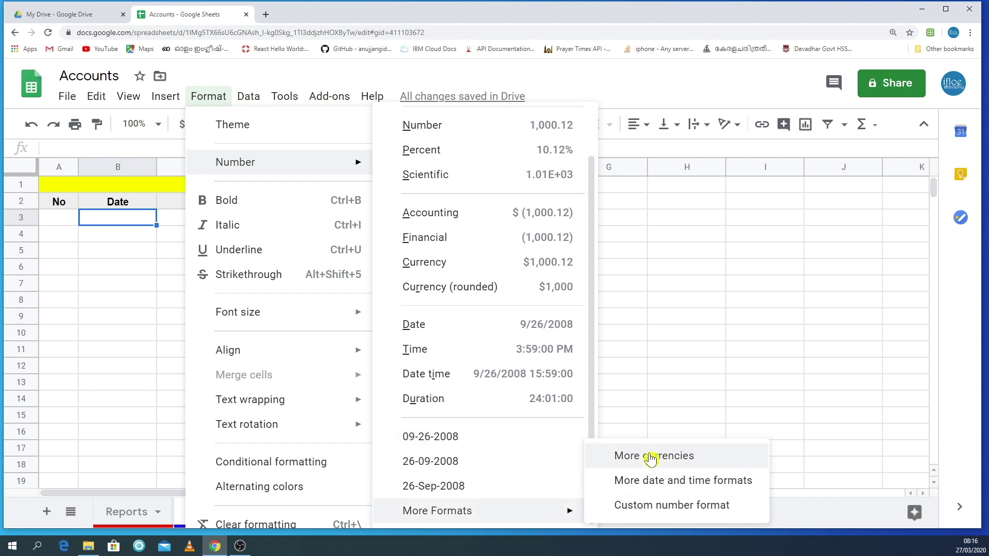
click(660, 485)
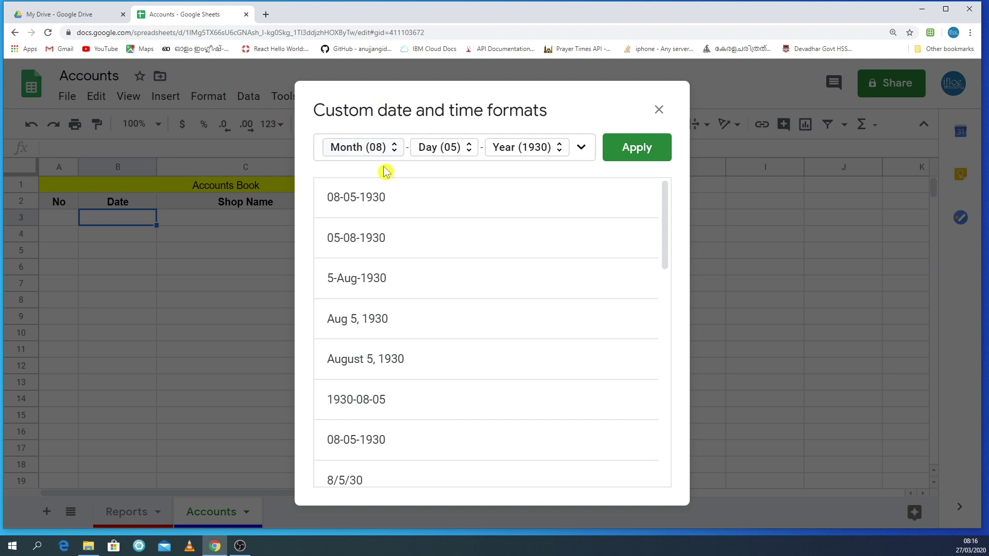
Keep the month in the custom date pattern shown with a leading zero.
drag(664, 192, 689, 189)
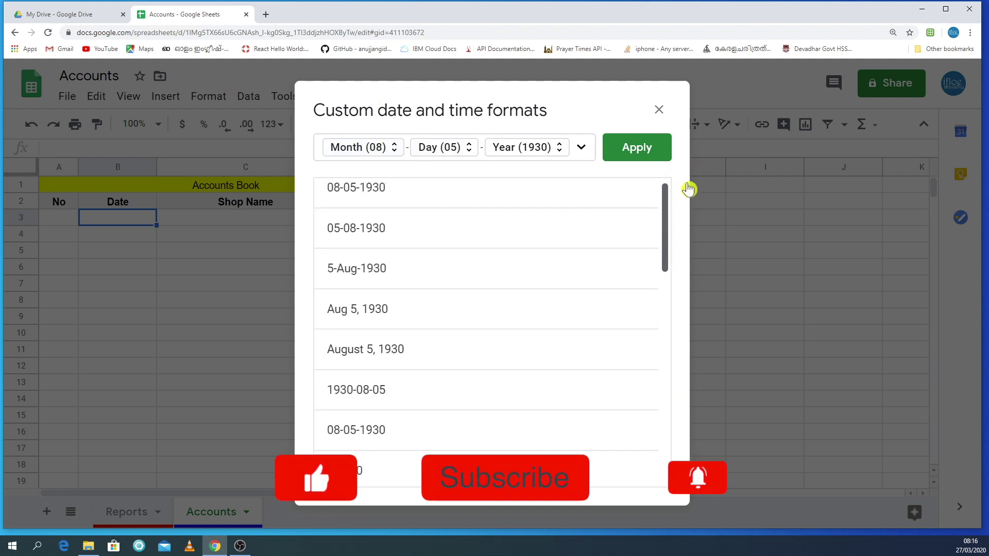
scroll(634, 227, up, 1)
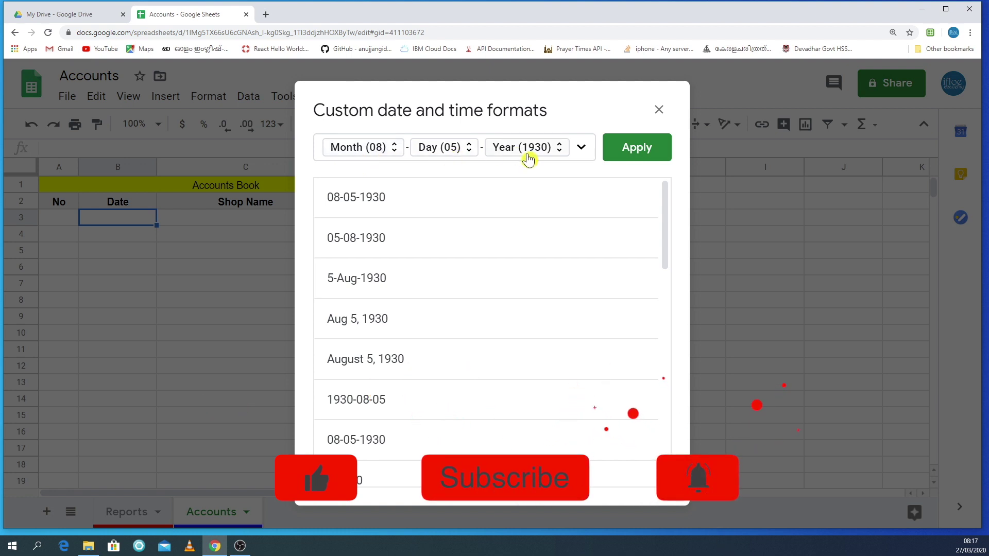
click(393, 149)
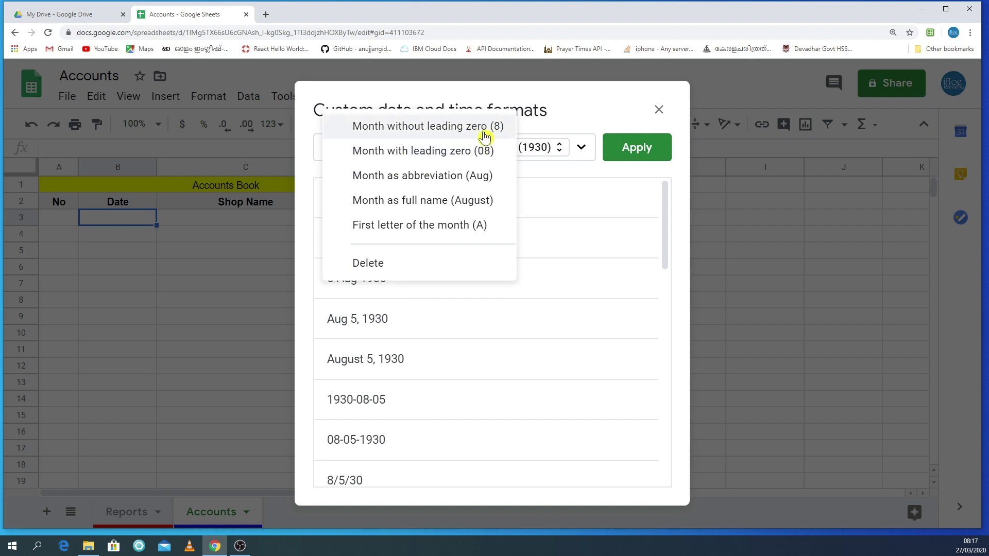
click(376, 150)
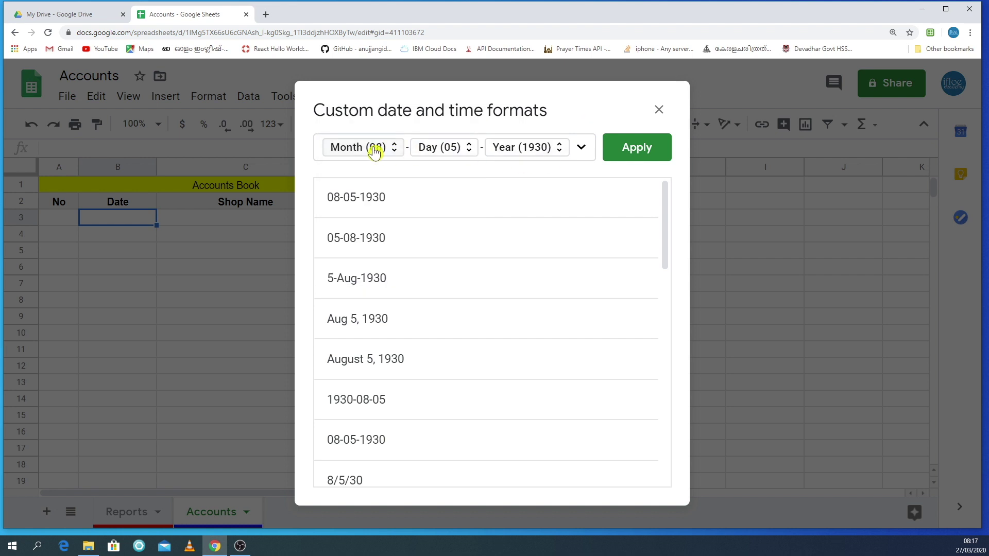
Apply the custom date format, enter 1 and 01-01-2020 in row 3, and centre column B.
click(638, 150)
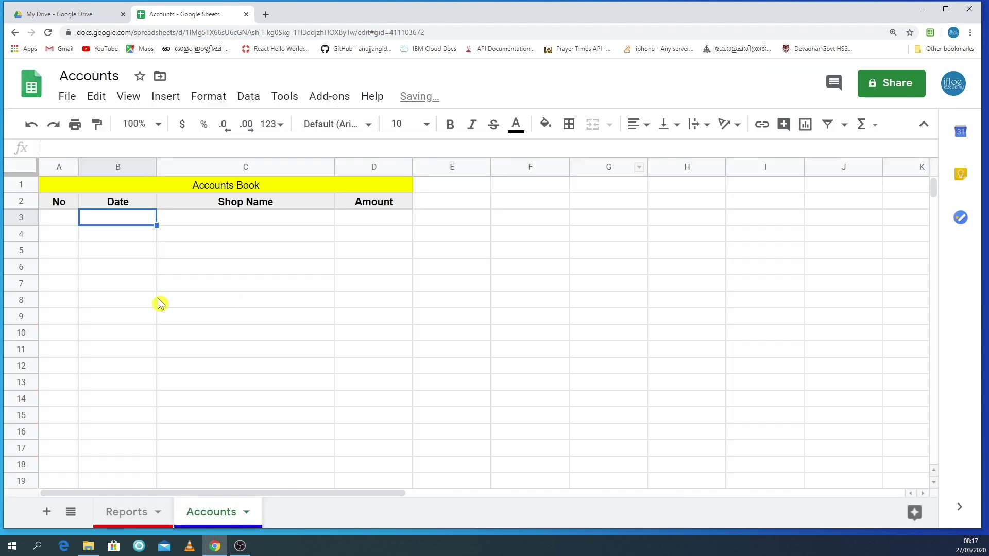
click(72, 226)
text(1)
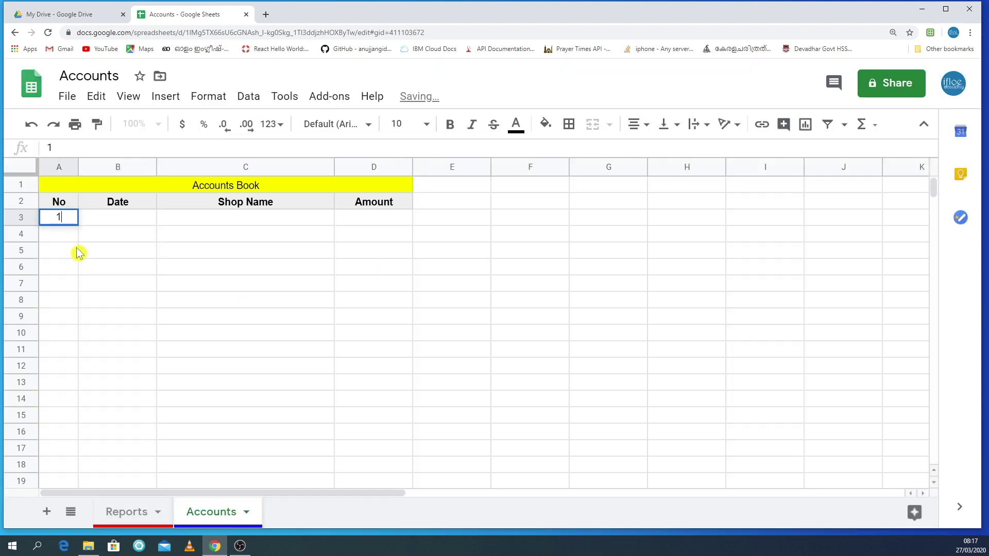
click(119, 268)
click(109, 221)
text(0)
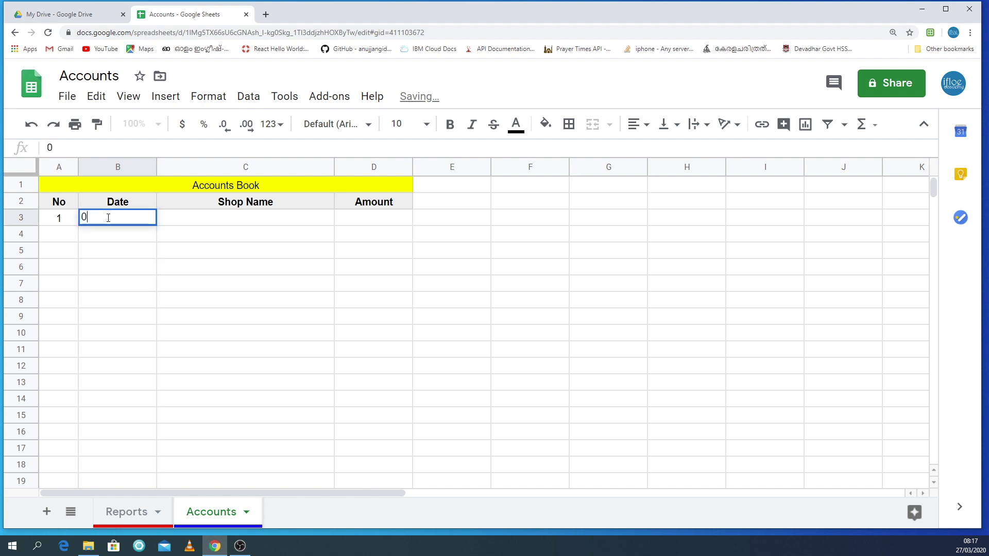
text(1-01-2020)
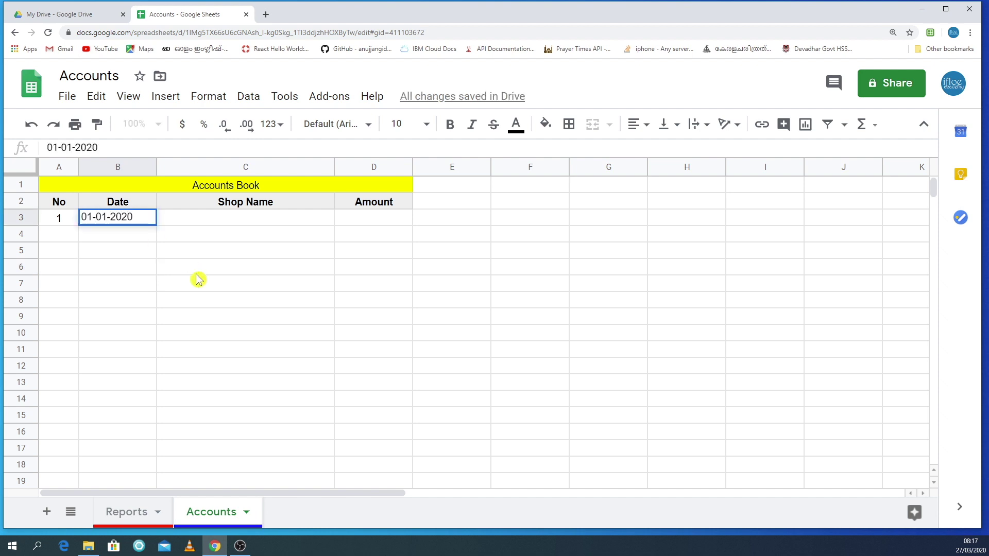
click(196, 273)
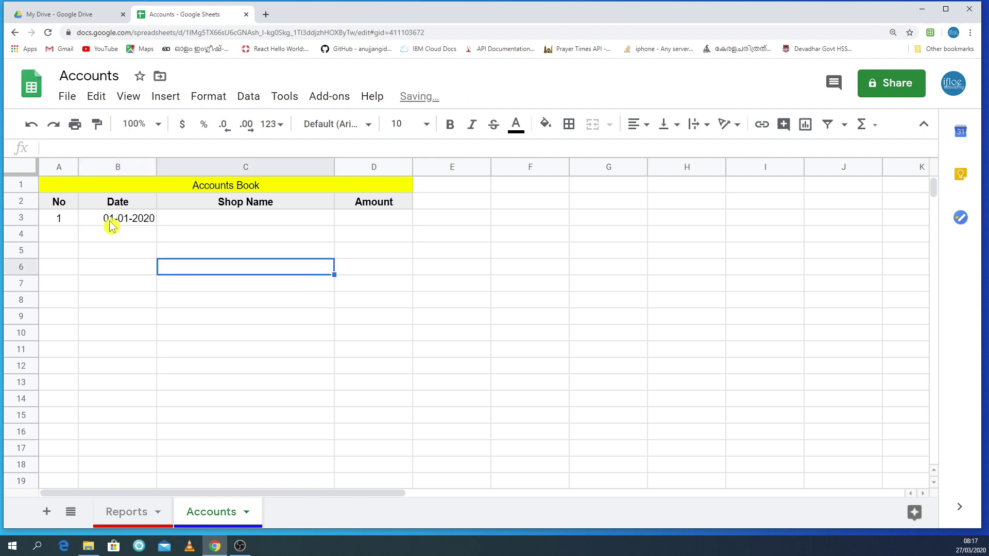
click(115, 169)
click(634, 124)
click(654, 152)
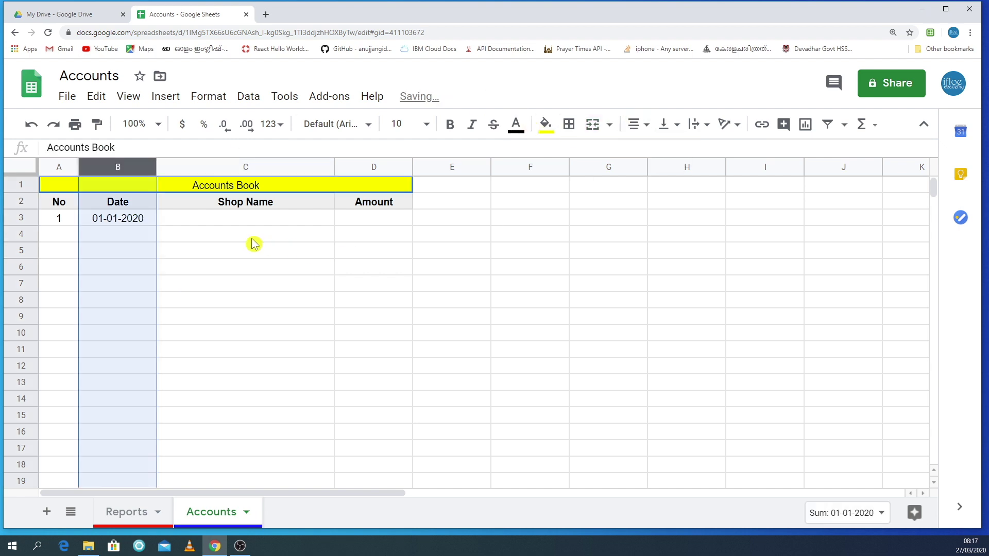
Complete row 3 with Shop 1 and amount 2500.
click(233, 222)
text(S)
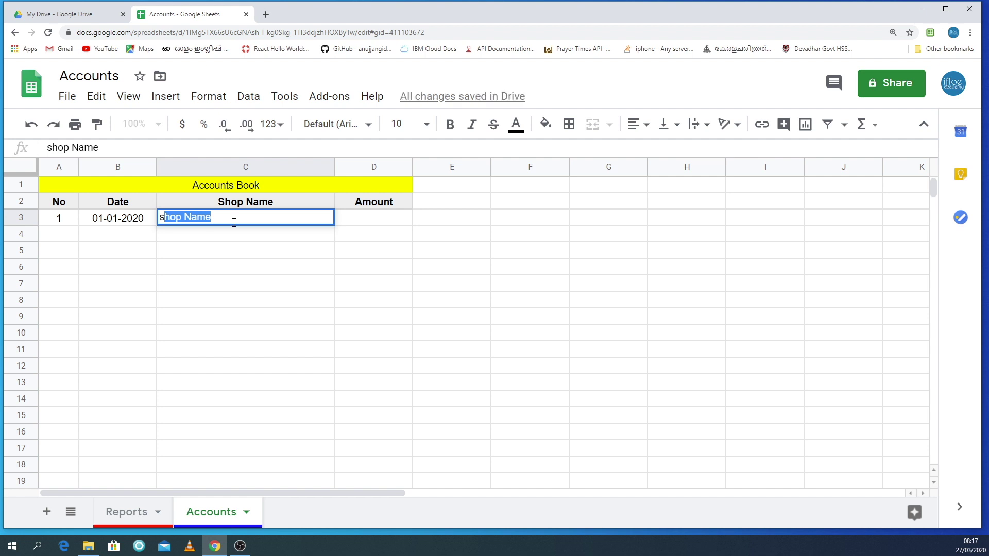
key(BackSpace)
key(BackSpace)
text(Shop 1)
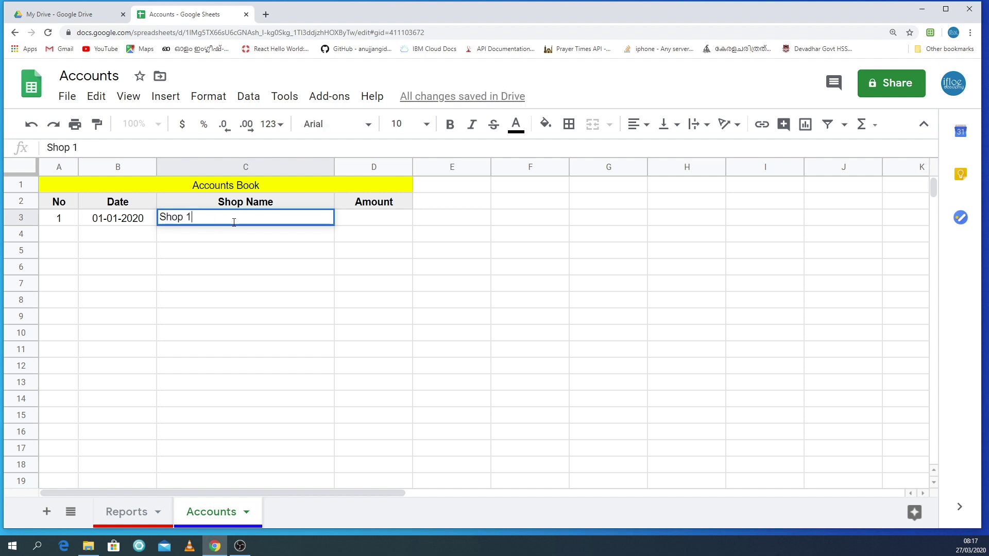
click(358, 224)
text(2500)
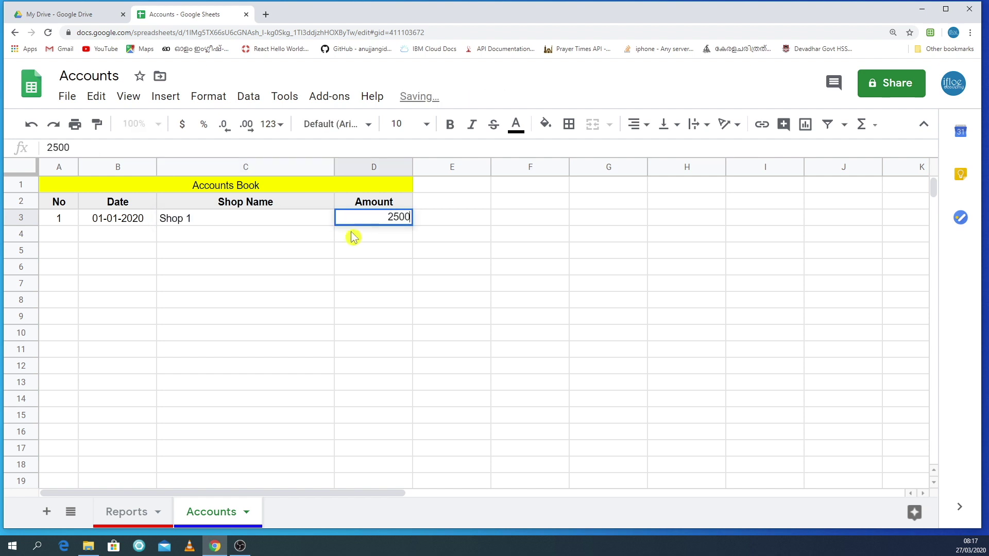
click(209, 291)
Enter the second row: 2, 01-01-2020, Shop 2, 1500.
click(69, 238)
text(2)
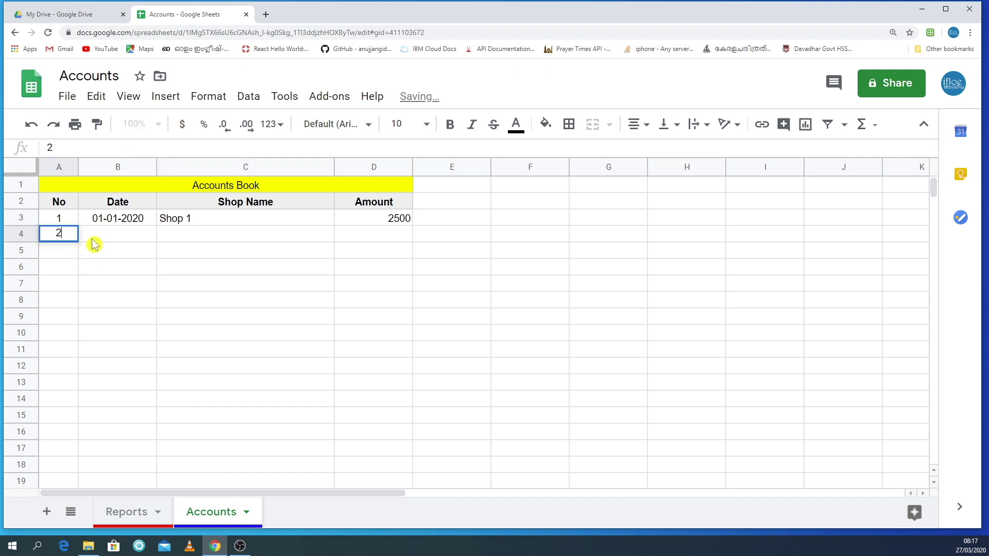
click(94, 242)
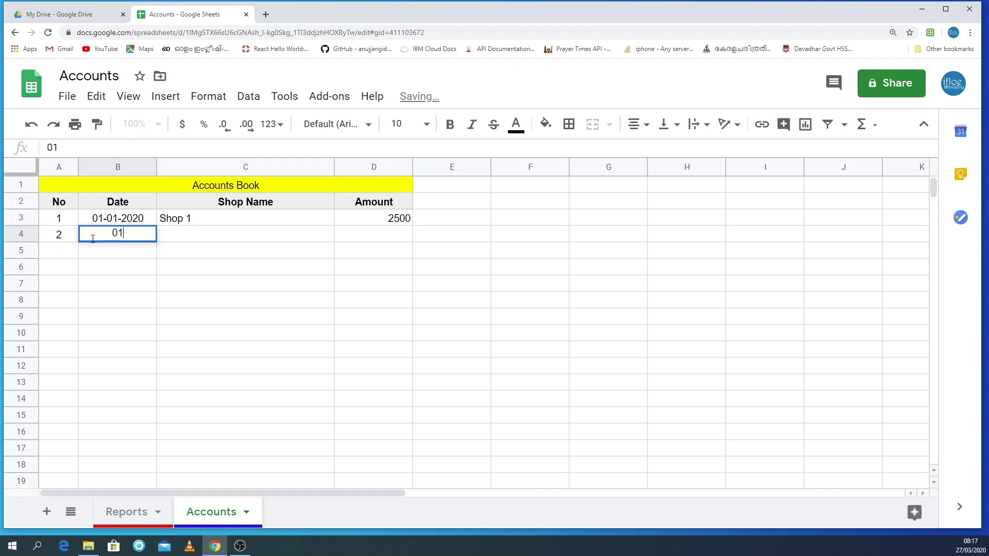
text(-01-2020)
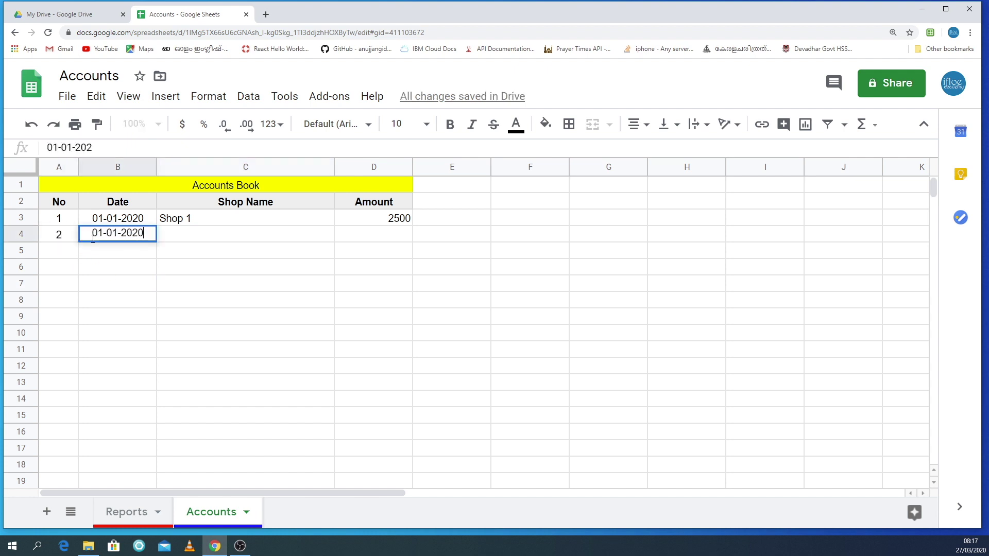
click(221, 236)
text(S)
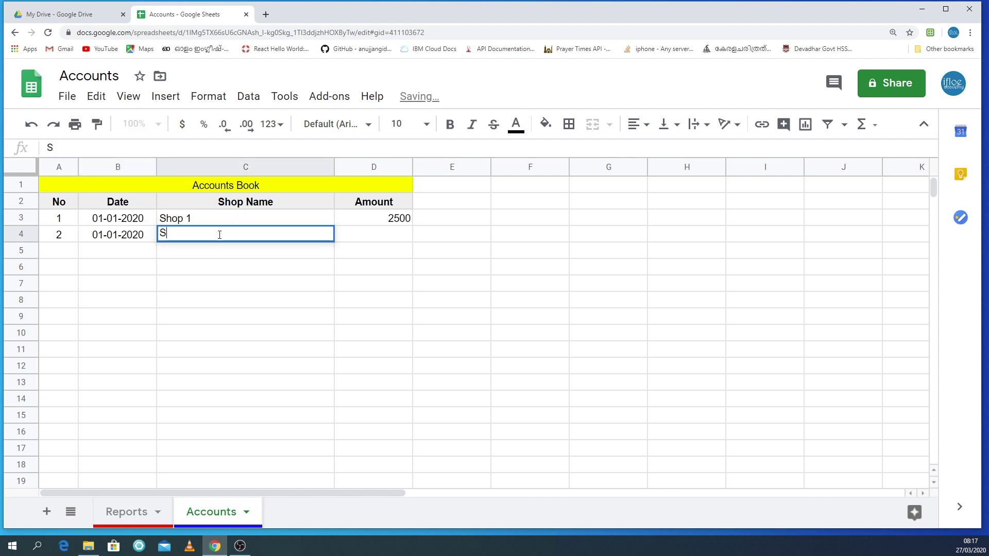
text(hop 2)
click(384, 244)
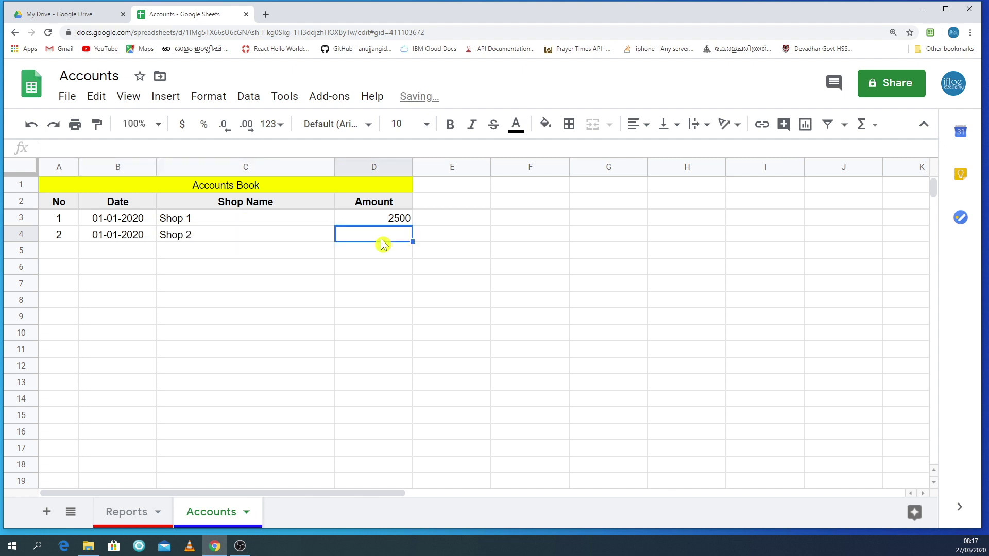
text(1500)
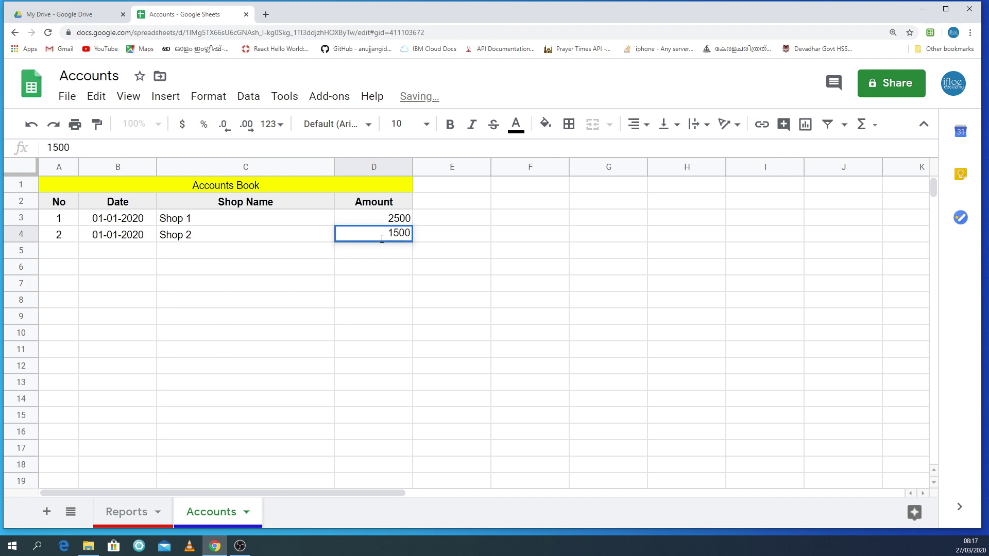
click(380, 283)
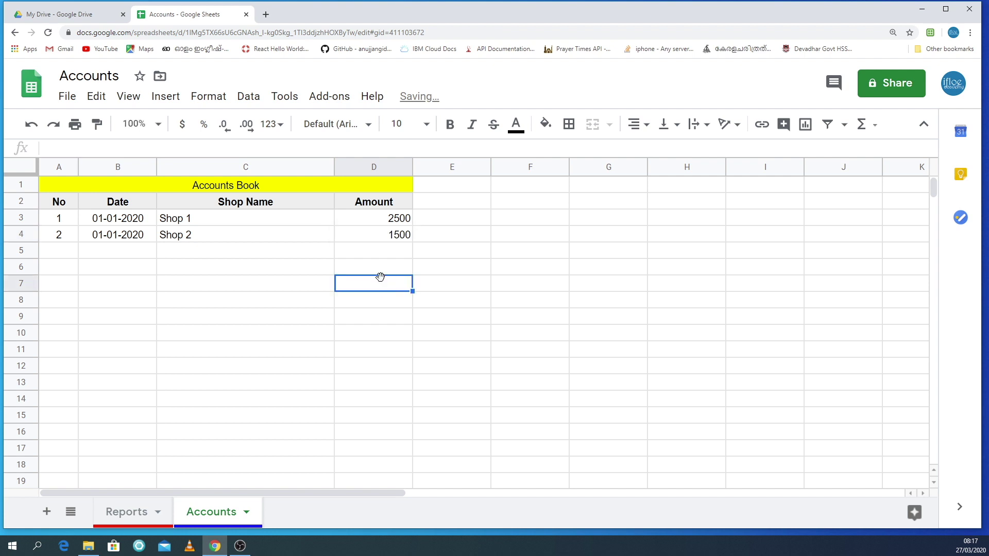
click(376, 170)
Format column D as Number (2,500.00) and fill the No series down to 14.
click(209, 96)
mouse_move(269, 164)
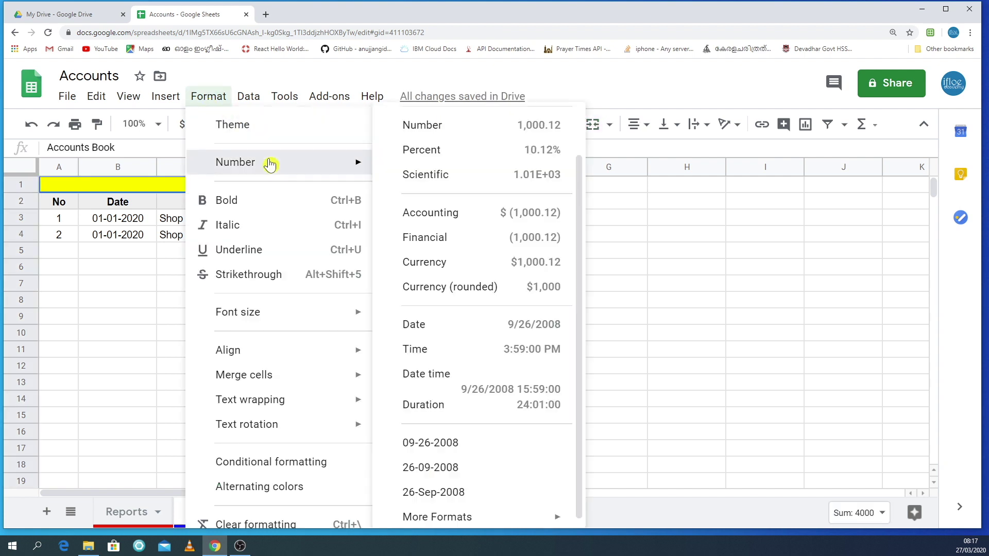
click(418, 243)
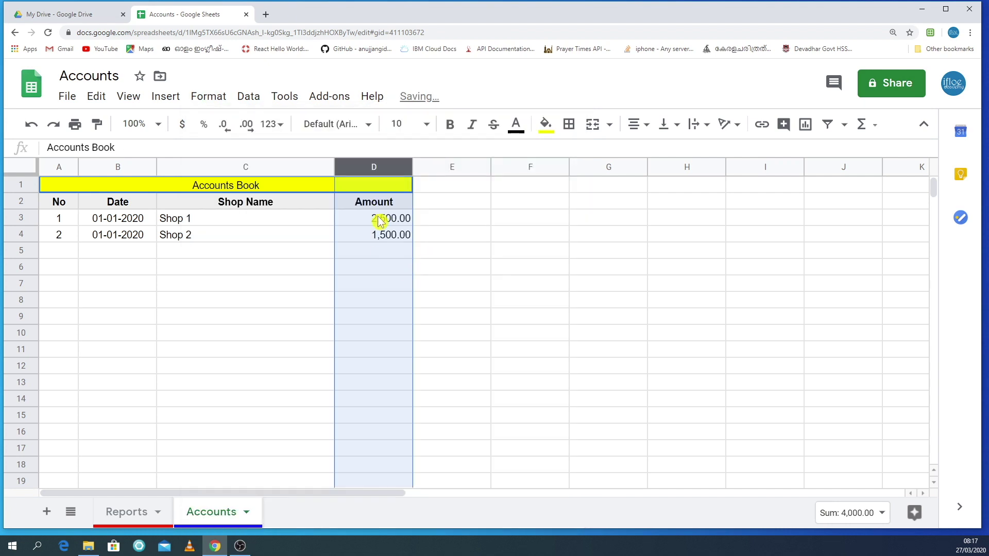
click(214, 284)
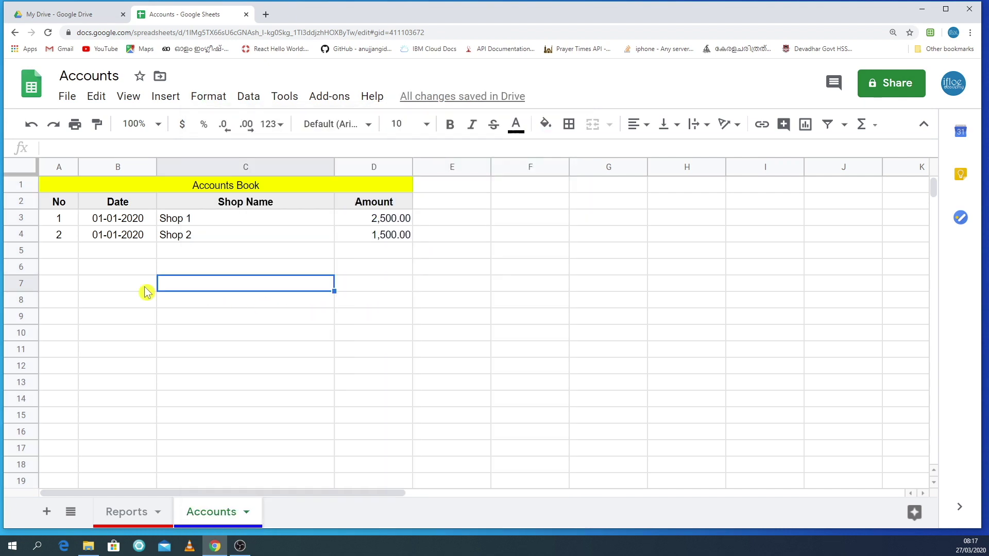
drag(60, 221, 60, 431)
click(136, 355)
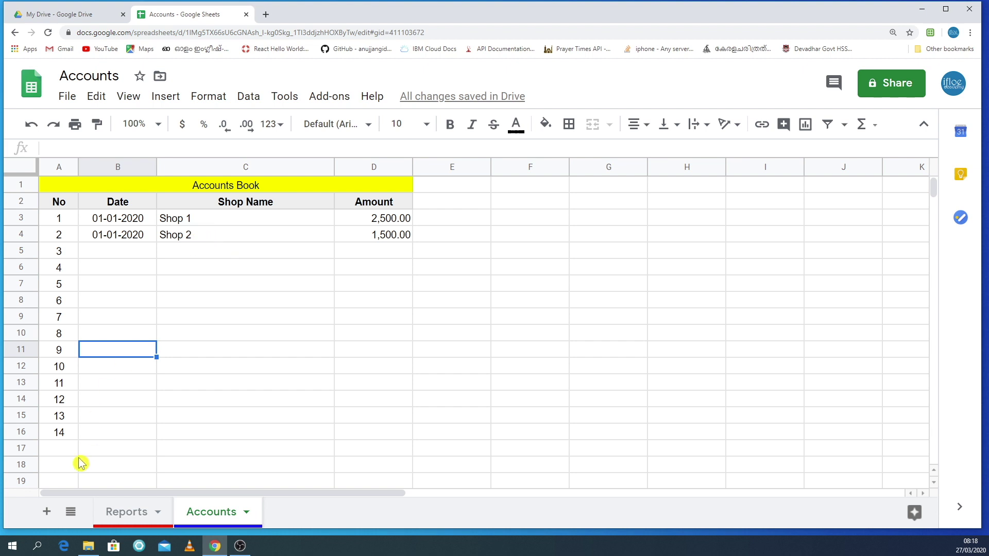
Add a new sheet named 'Shop Names' and narrow its column A.
click(47, 512)
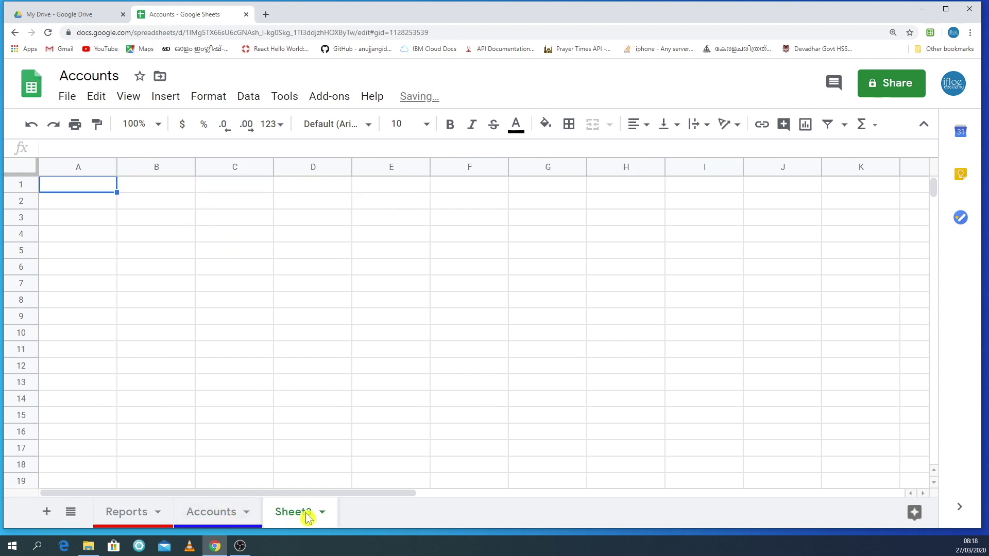
click(322, 512)
click(304, 316)
text(S)
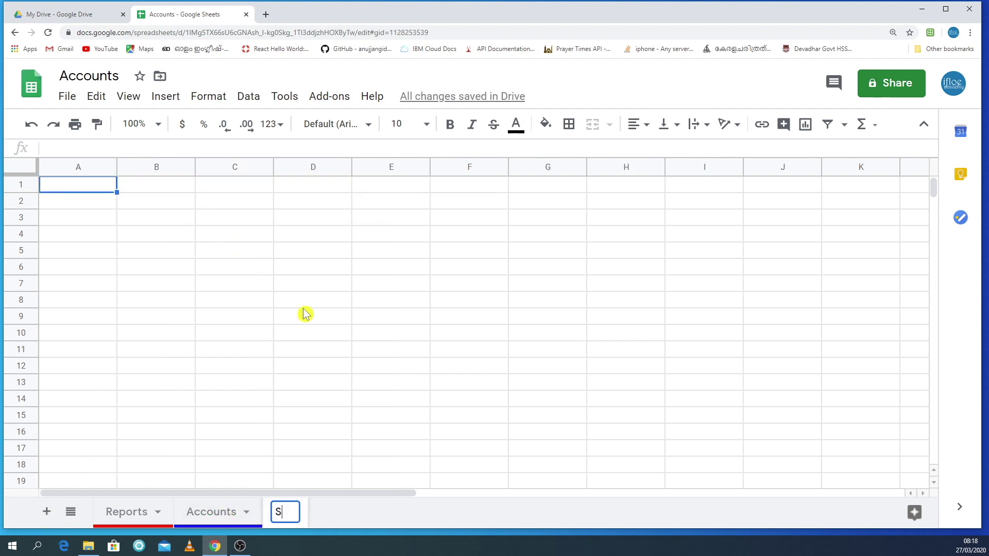
text(hop Name)
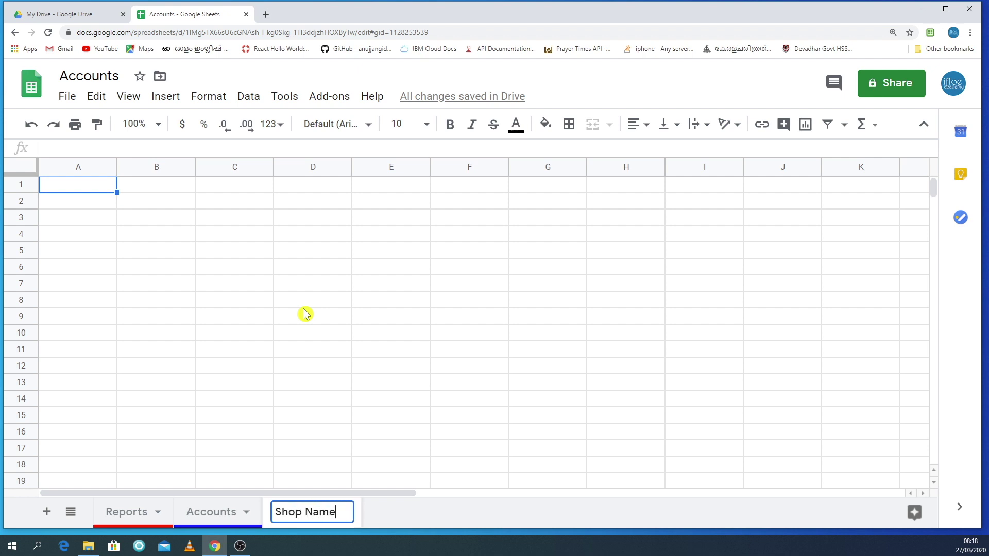
text(s)
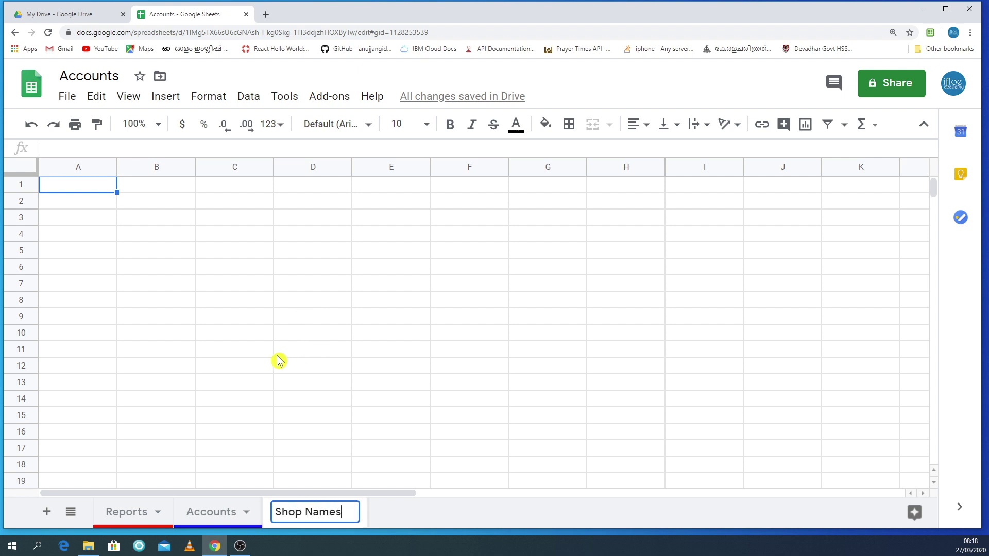
click(277, 355)
mouse_move(117, 167)
mouse_down()
mouse_move(93, 167)
mouse_move(114, 167)
mouse_up()
List Shop 1, Shop 2 and Shop 3 in A1:A3, then return to Accounts.
click(99, 184)
text(S)
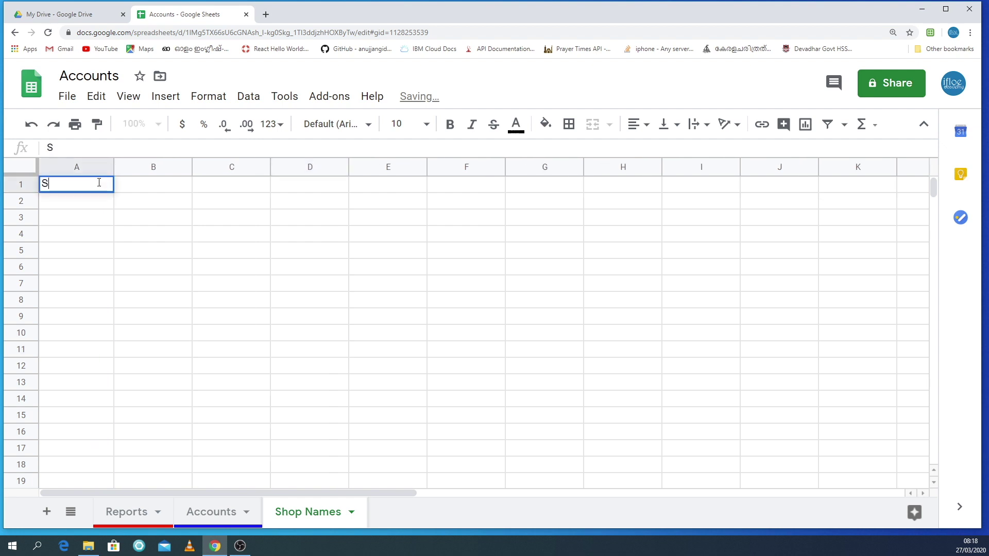
text(hop 1)
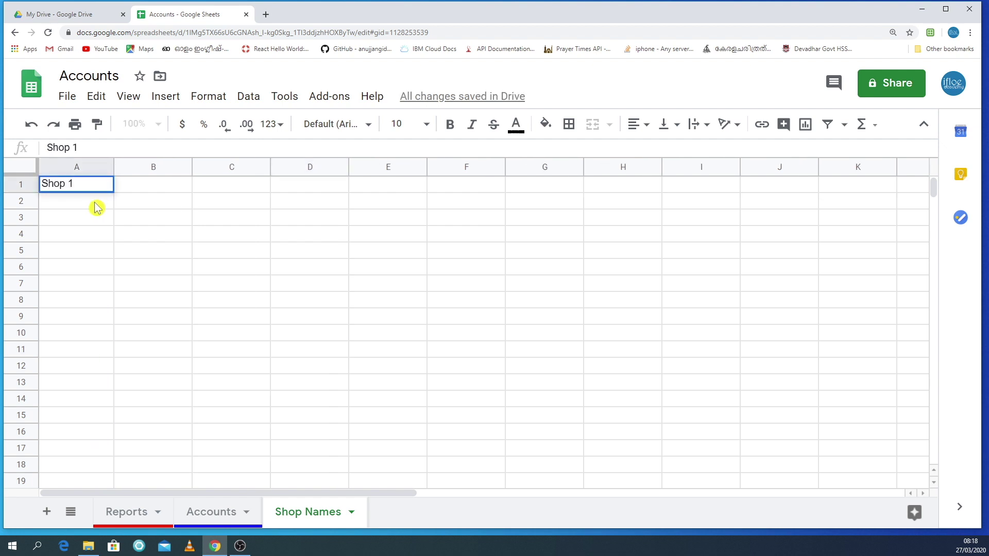
click(97, 205)
text(Shop 2)
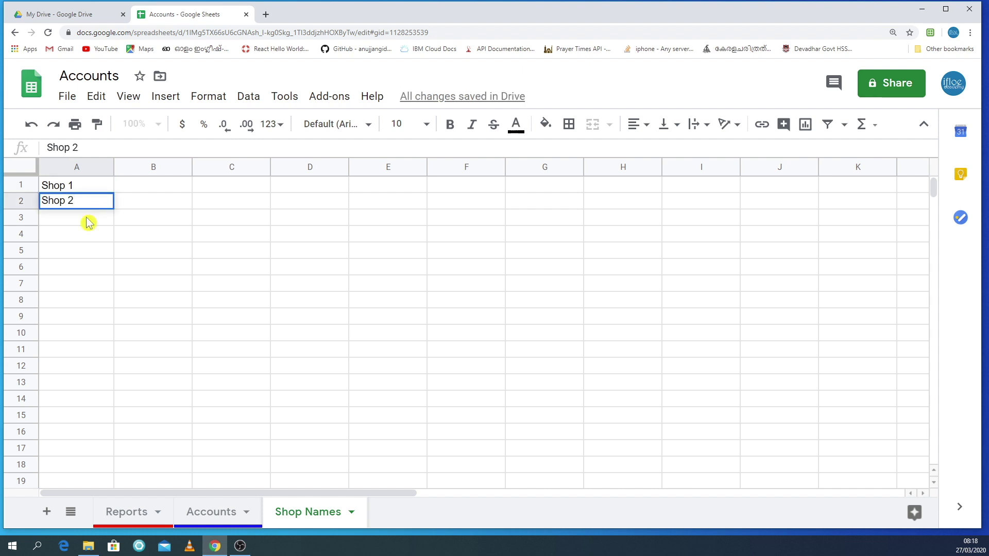
click(87, 219)
text(Shop 3)
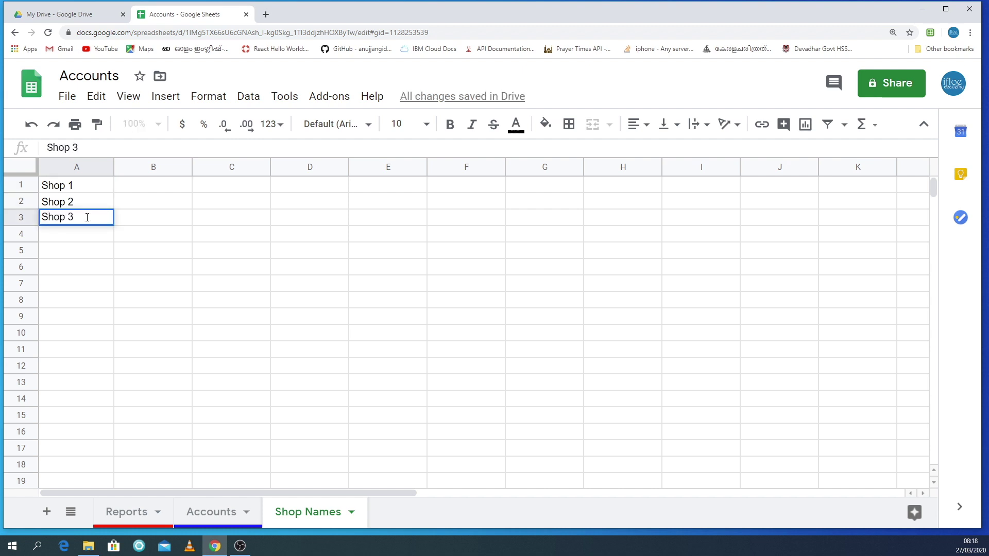
click(89, 265)
click(227, 513)
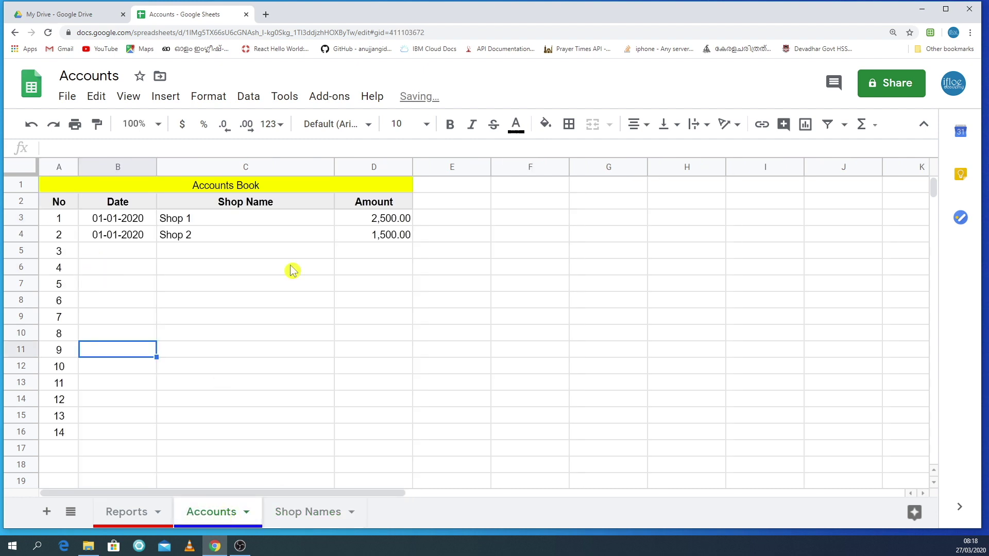
Clear the shop names from C3:C4.
drag(224, 220, 228, 241)
key(Delete)
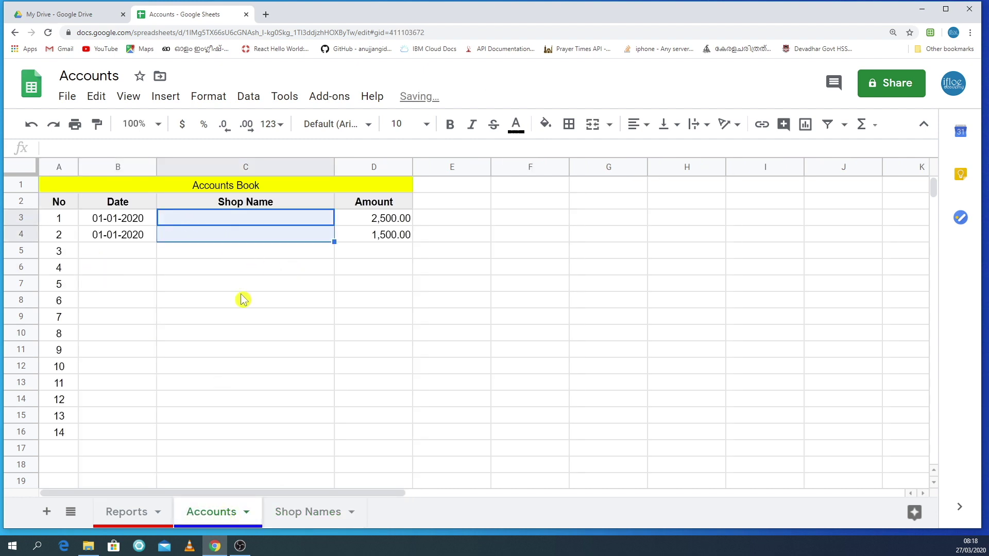
click(242, 300)
Start a List from a range validation rule on Accounts!C3:C, ready to pick its source.
click(208, 218)
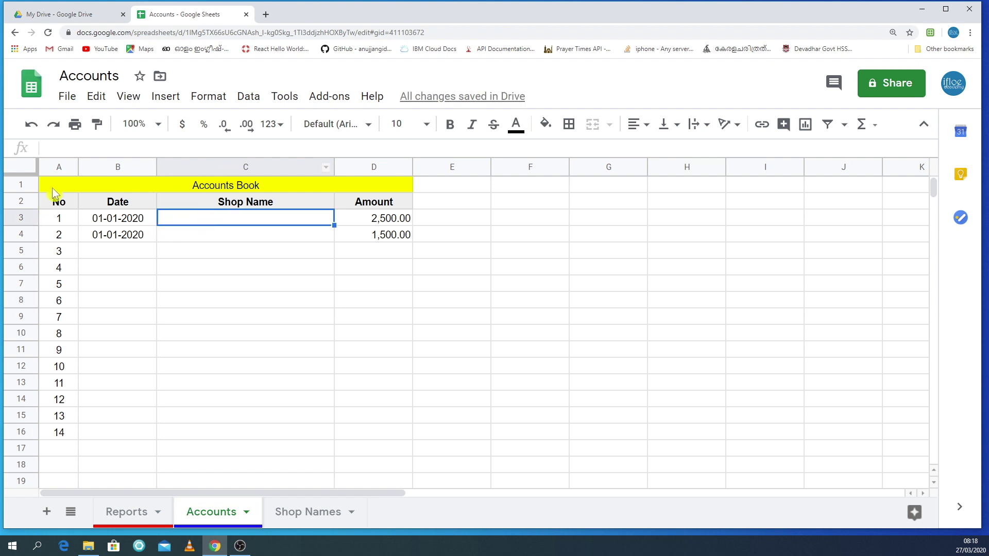
click(249, 96)
click(306, 306)
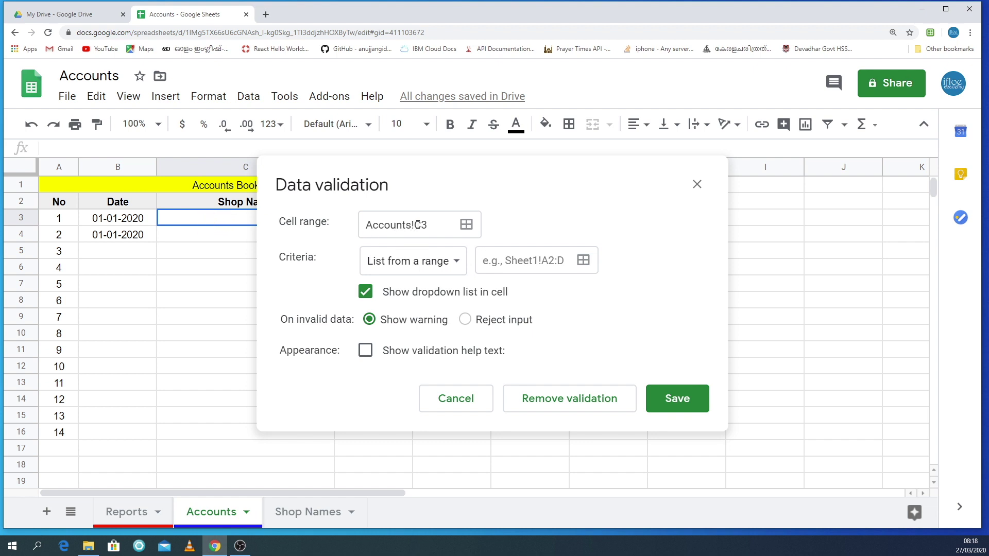
drag(417, 225, 437, 225)
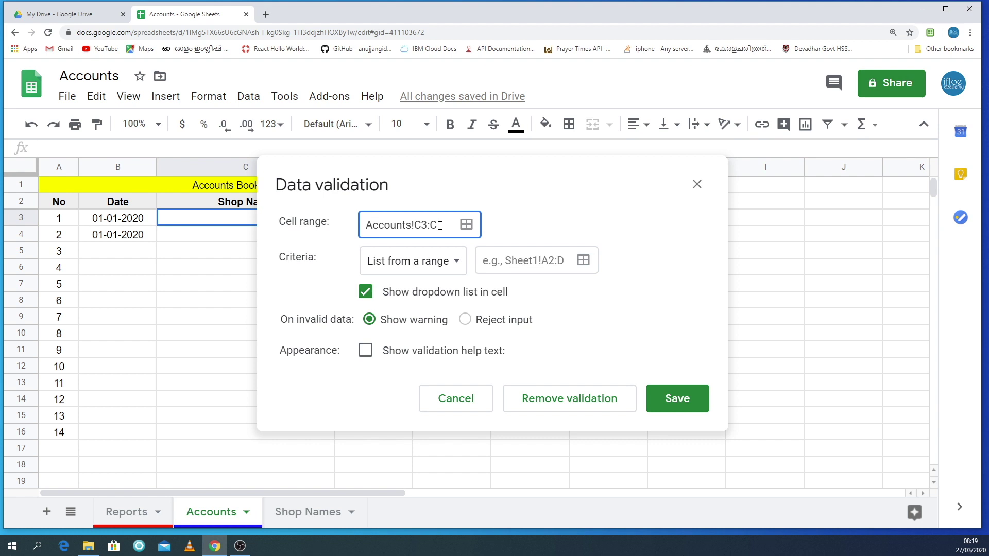
text(12)
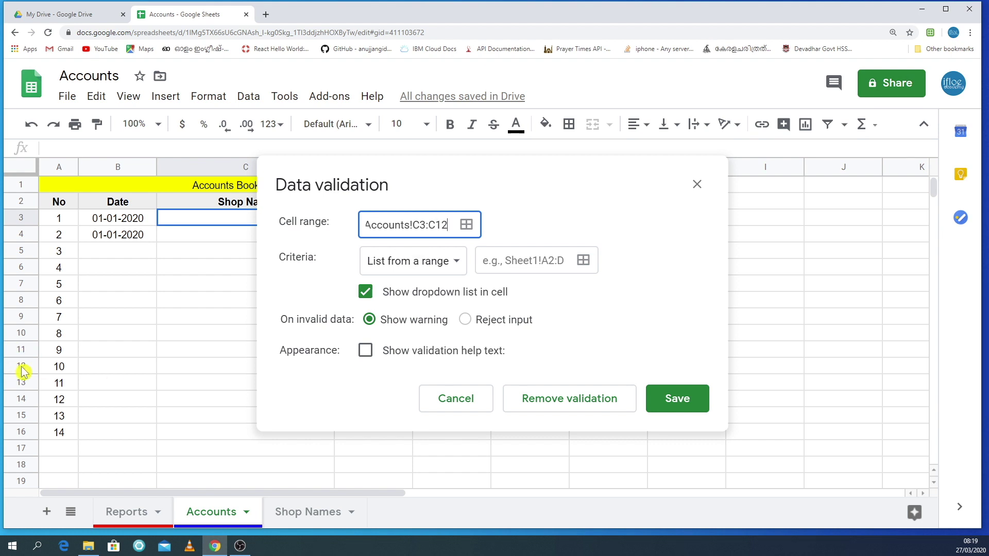
key(BackSpace)
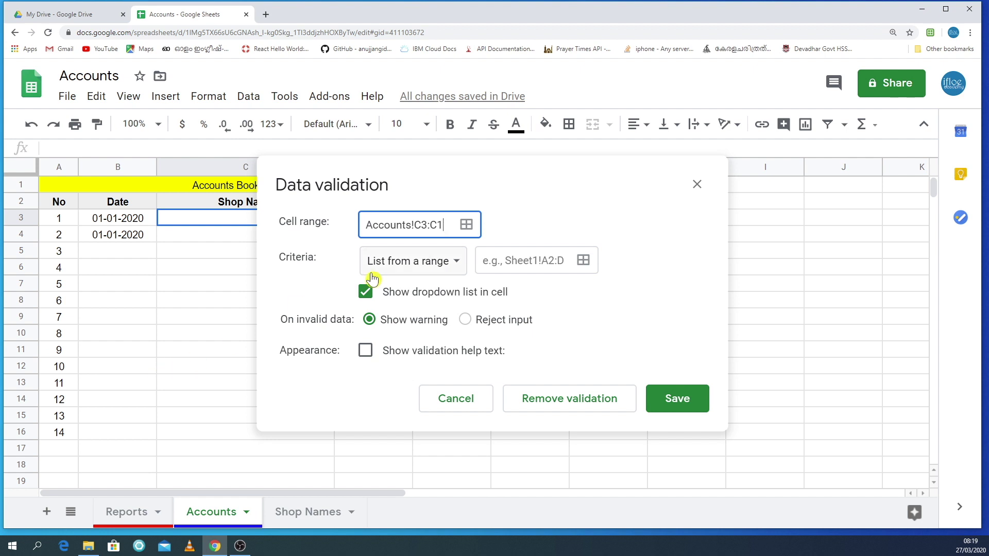
click(518, 266)
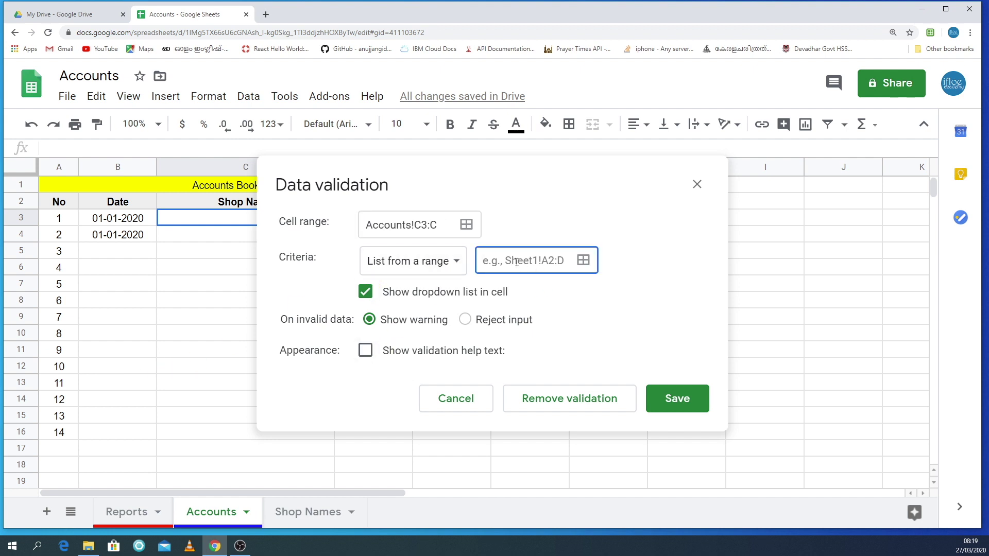
Set the dropdown source to 'Shop Names'!A1:A and save the validation rule.
click(584, 262)
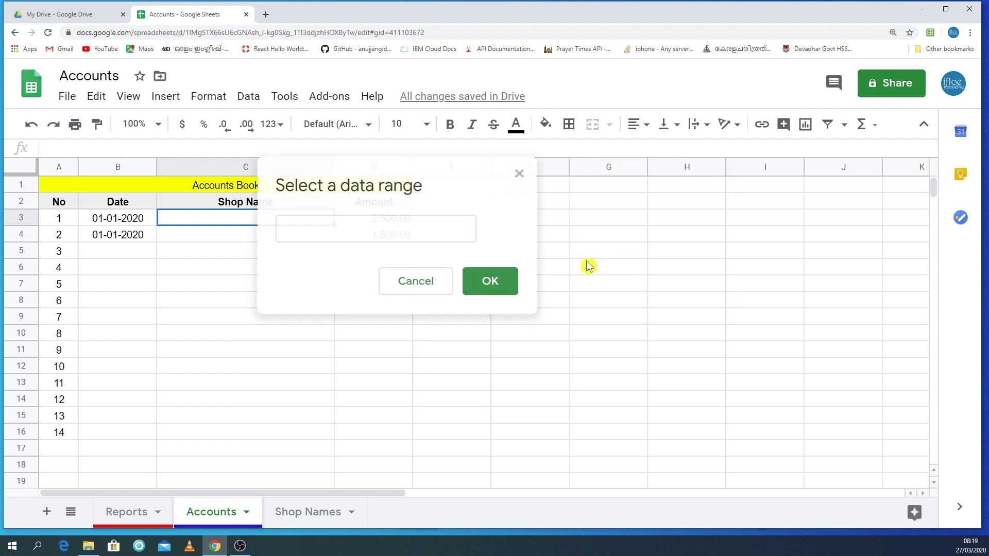
click(314, 515)
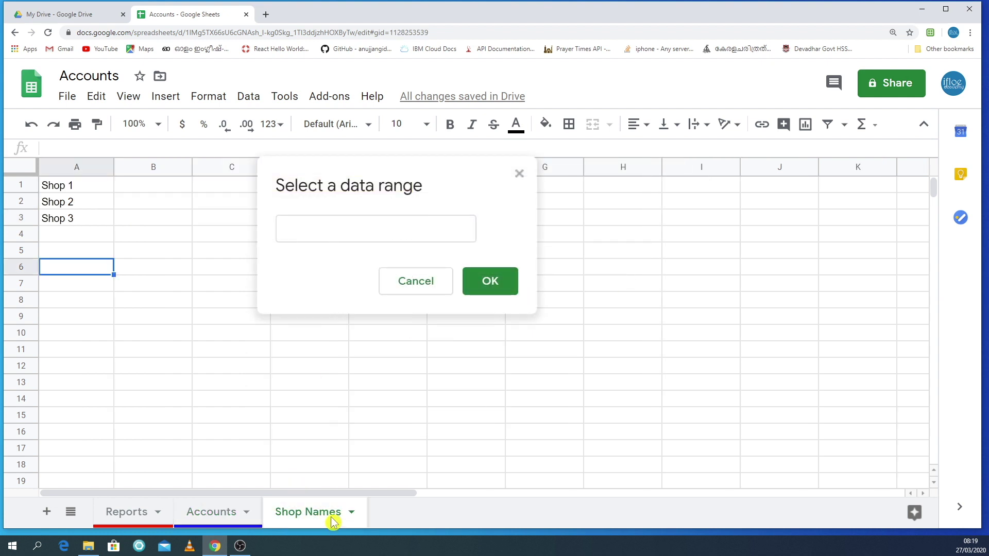
drag(81, 188, 97, 228)
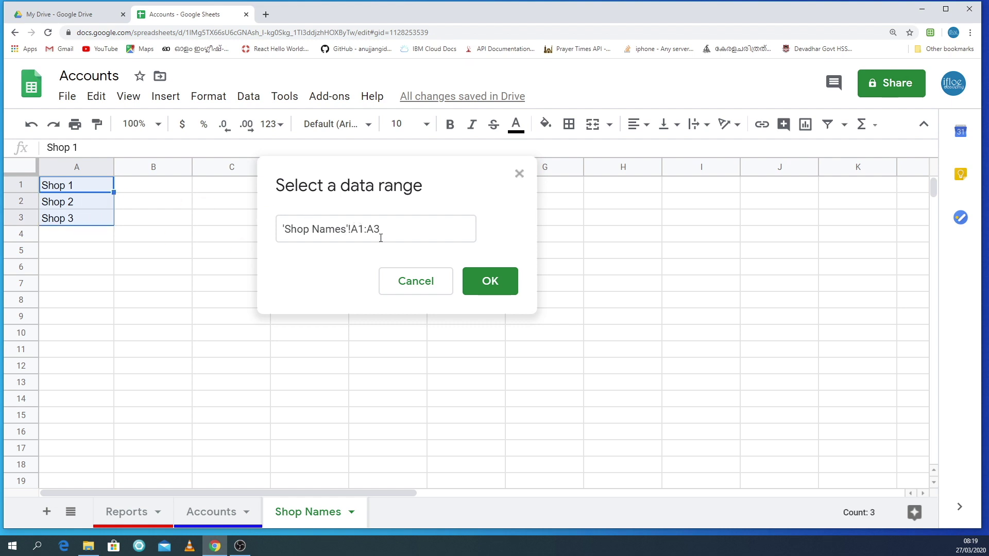
drag(374, 229, 383, 228)
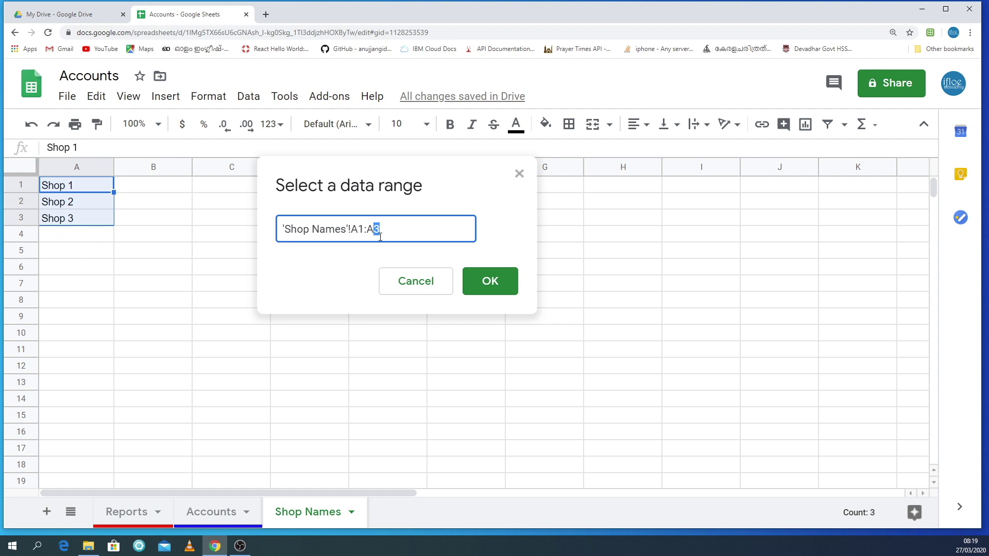
key(BackSpace)
click(494, 283)
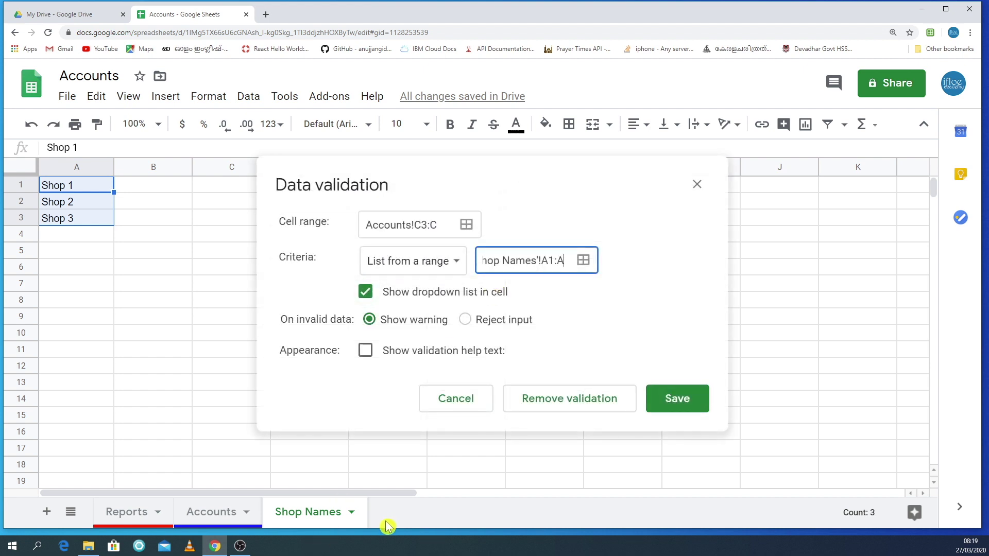
click(223, 522)
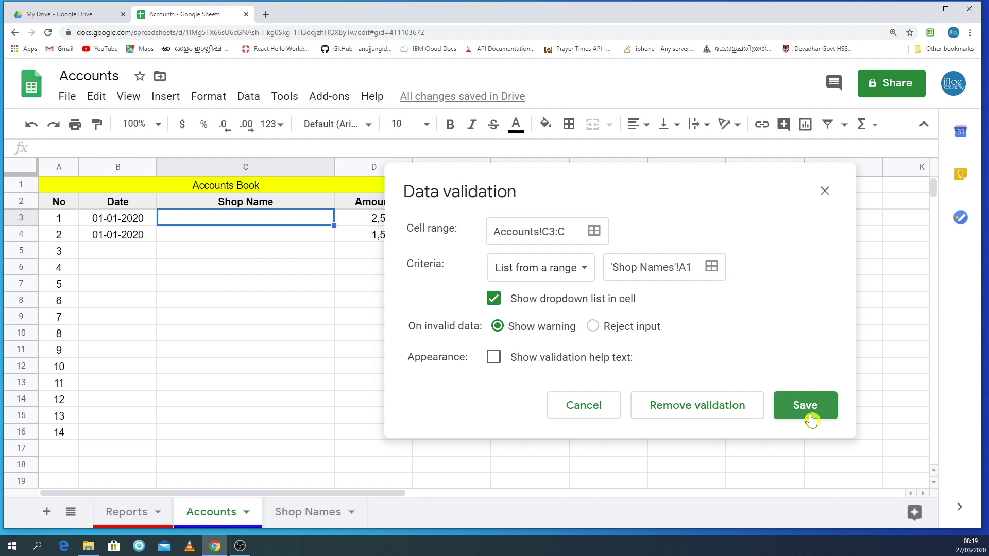
click(810, 413)
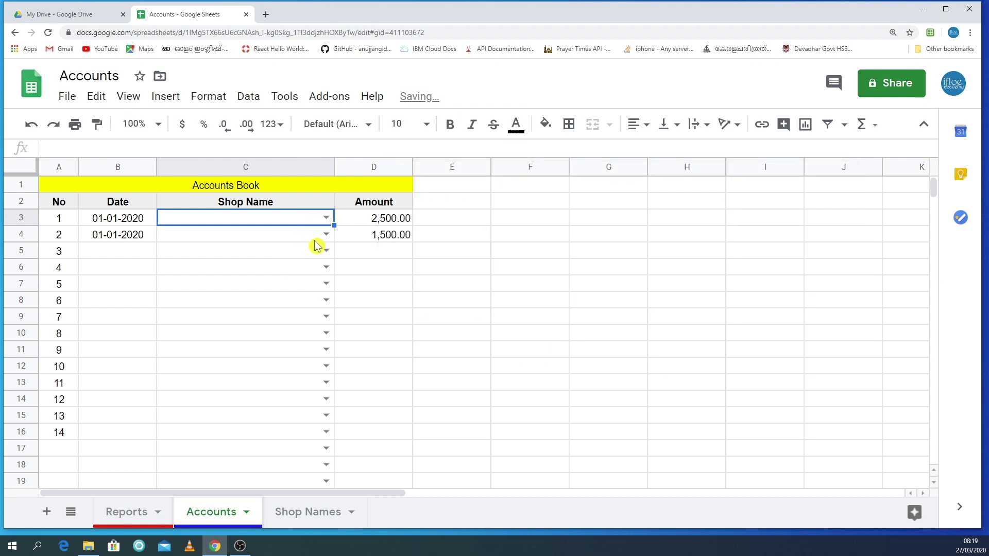
Choose Shop 1 for C3 and Shop 2 for C4 from the dropdowns.
scroll(293, 344, down, 14)
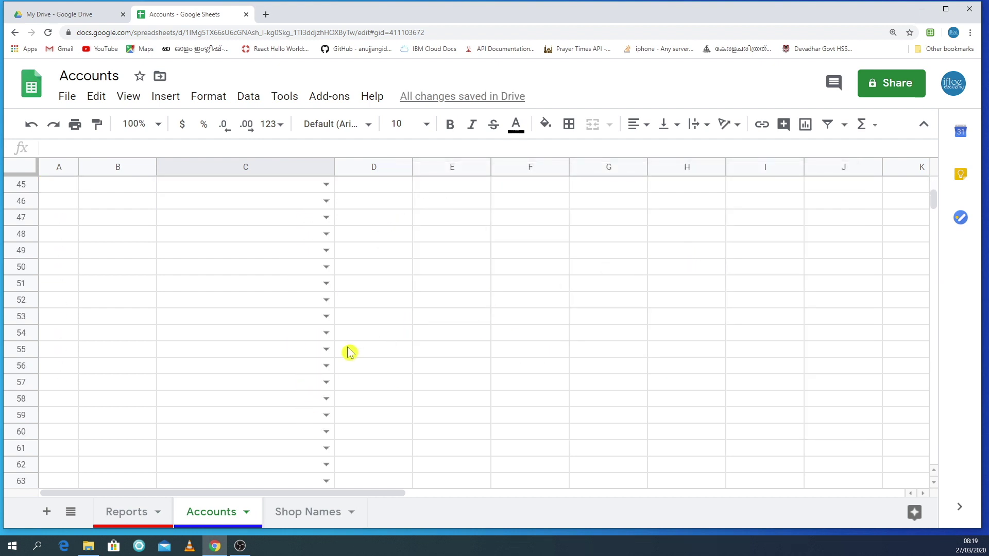
scroll(348, 352, up, 11)
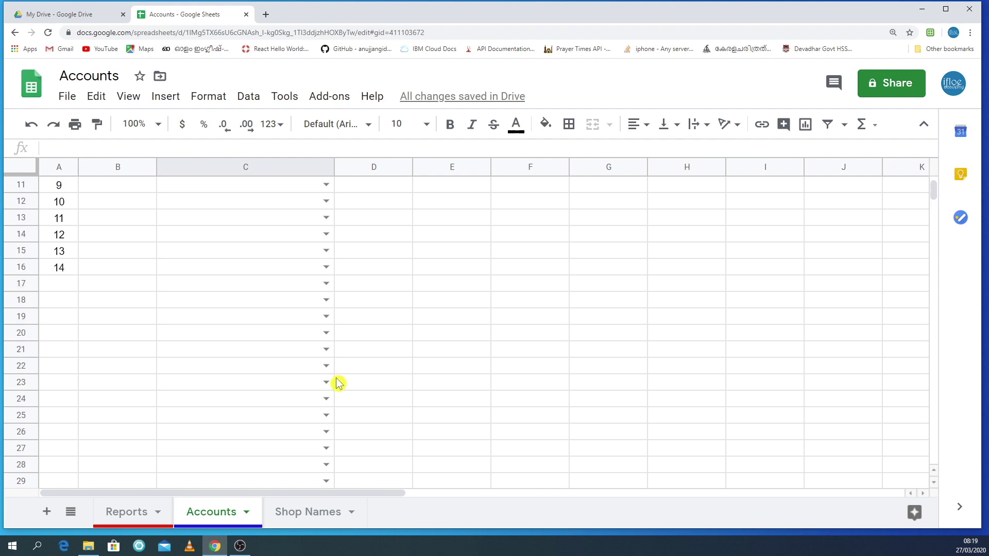
scroll(338, 383, up, 4)
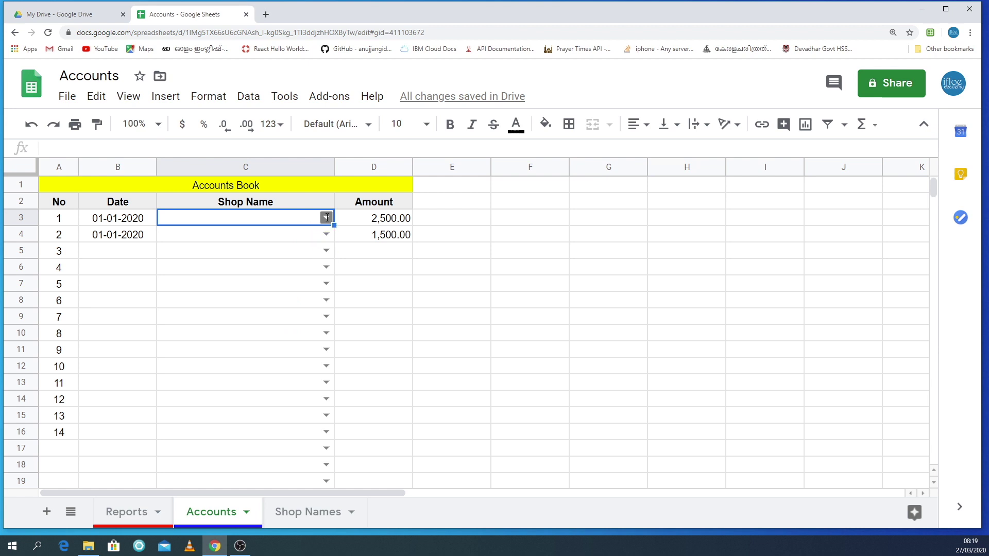
click(326, 218)
click(199, 242)
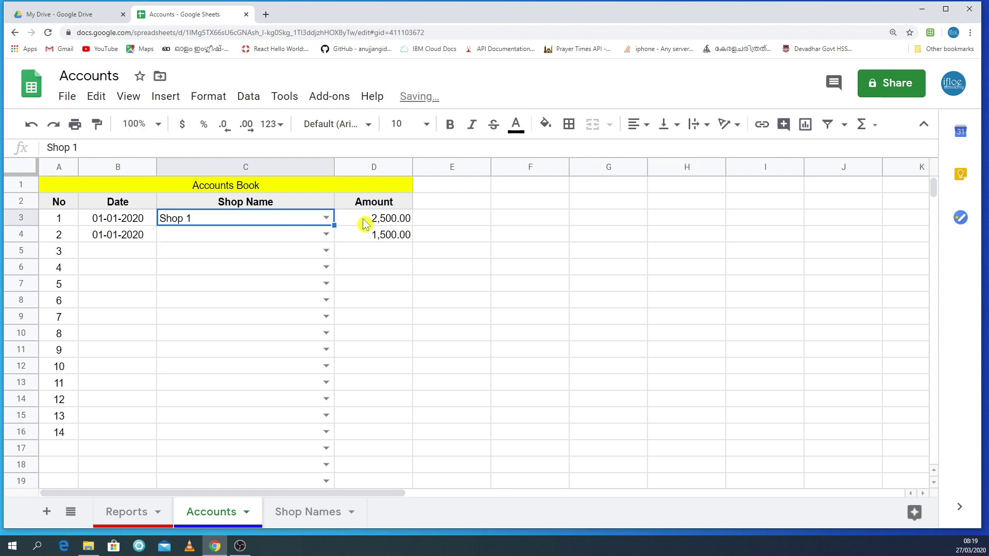
click(326, 236)
click(235, 274)
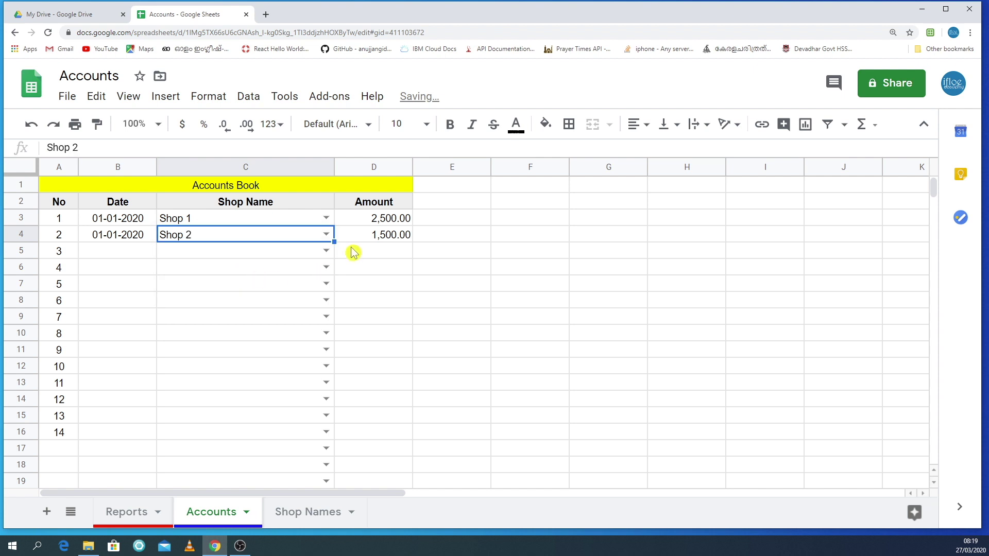
Copy the date down into B5 and correct it to 01-01-2020.
click(154, 254)
key(Up)
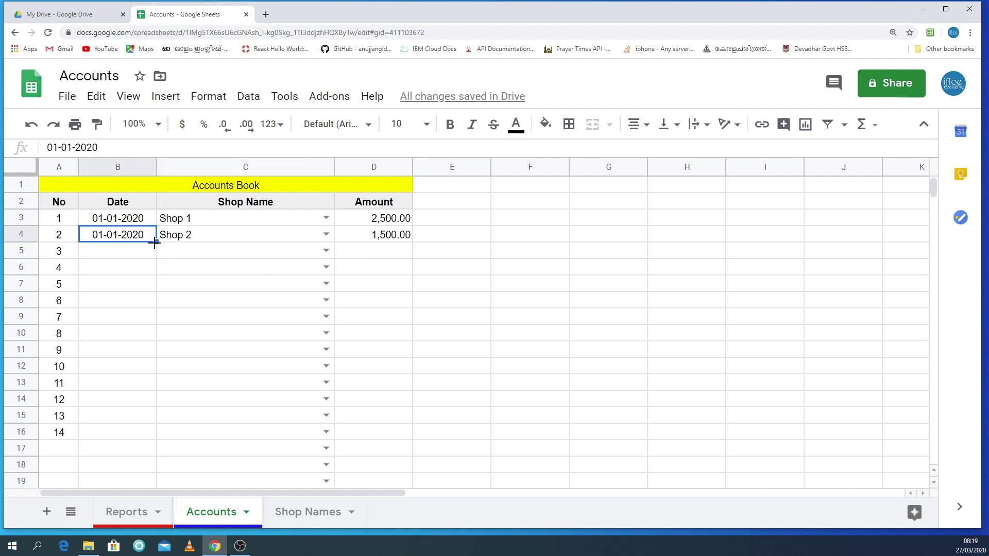
drag(154, 252, 120, 251)
double_click(112, 255)
text(1-01-2020)
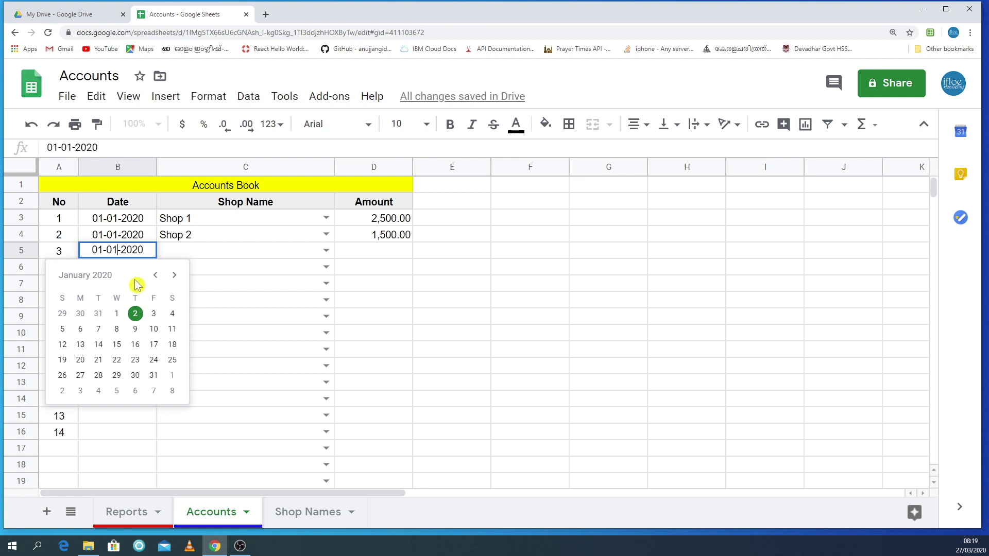
click(247, 300)
Give entry 3 the shop Shop 3 and an amount of 3,000.
click(213, 256)
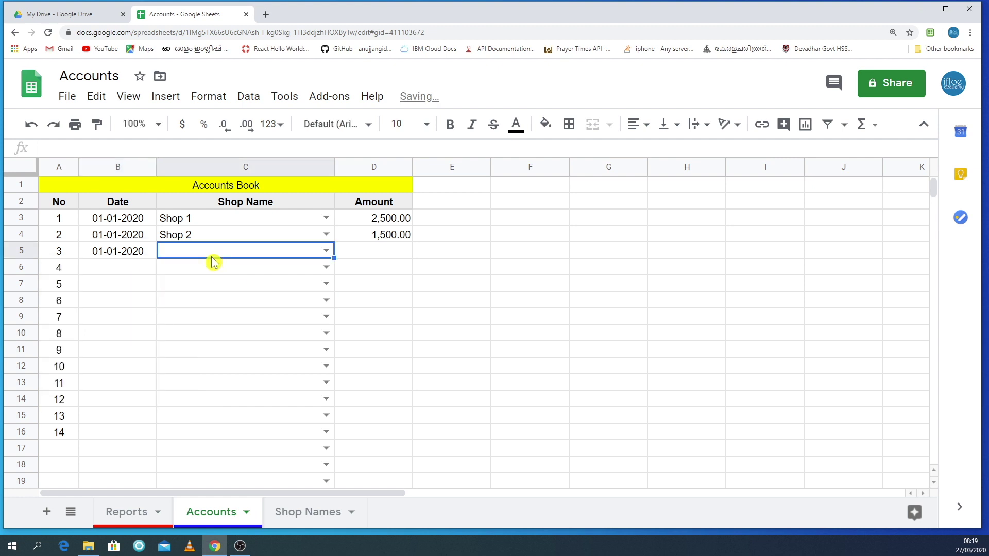
click(326, 251)
click(196, 309)
click(349, 254)
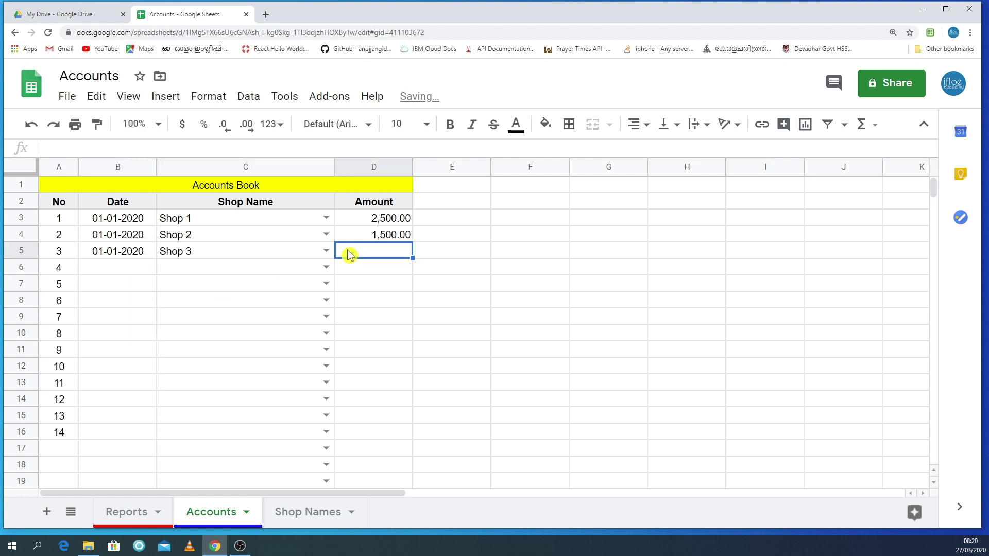
text(3,000)
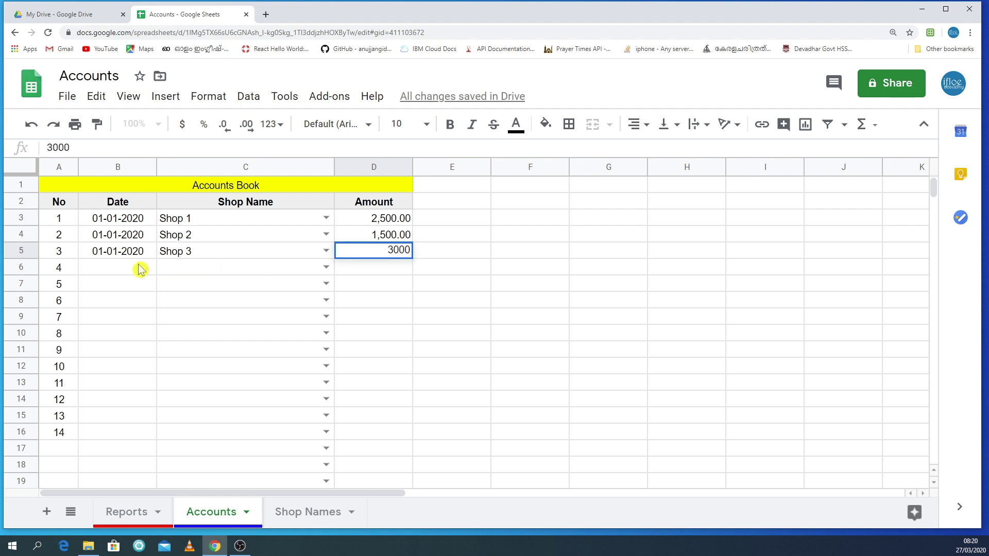
click(138, 266)
Date entry 4 in B6 as 01-01-2020.
text(01-01)
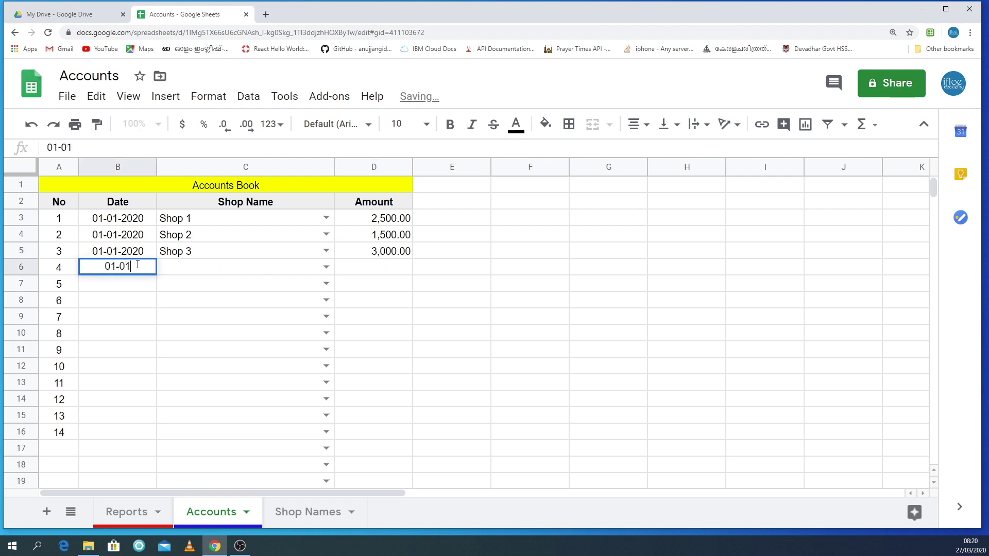
text(-2020)
click(206, 272)
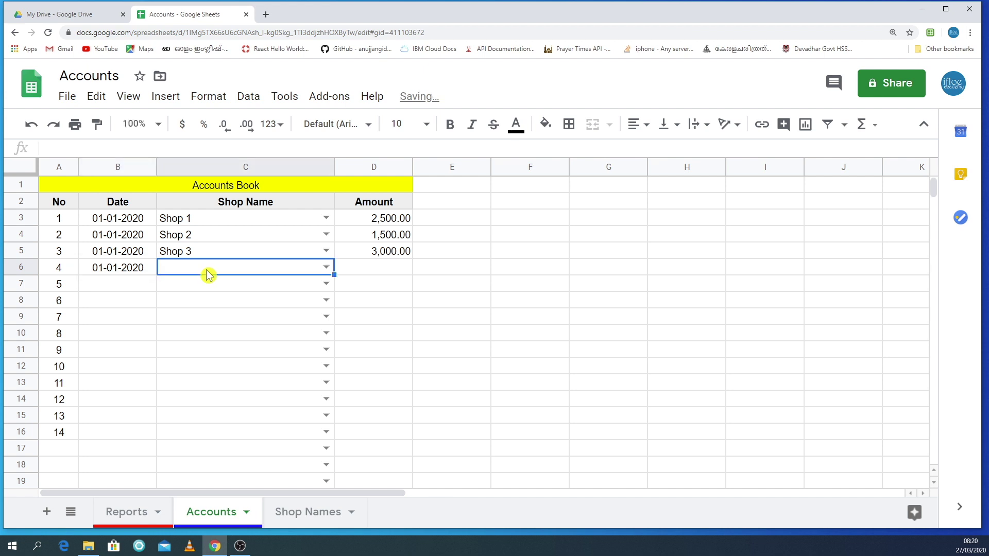
click(325, 267)
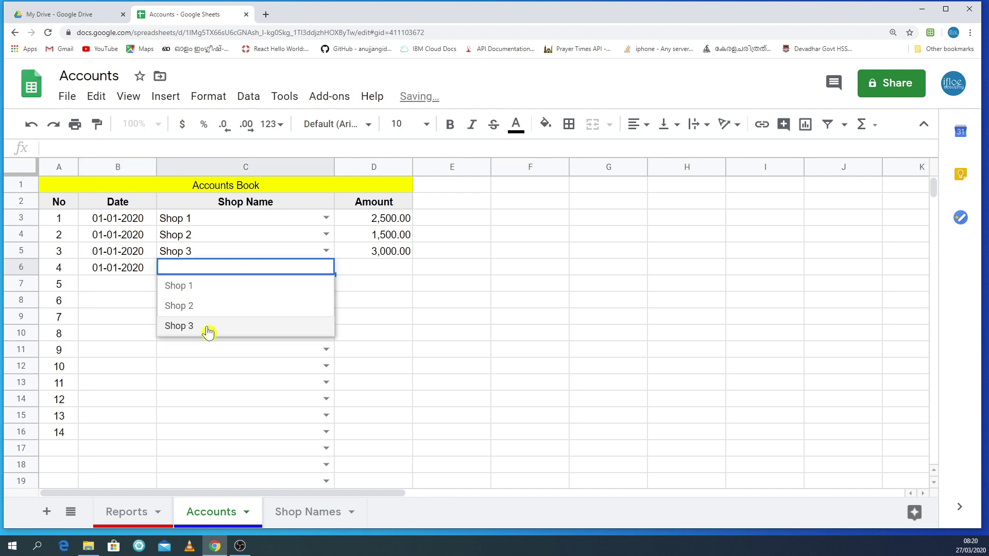
click(371, 350)
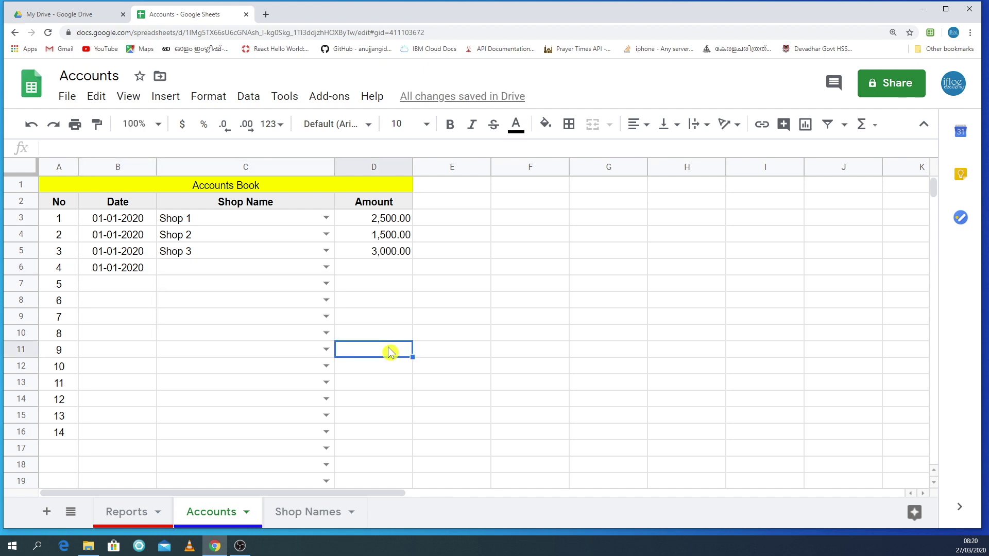
Add Shop 4 to the Shop Names list in cell A4.
click(315, 522)
click(63, 237)
text(Shop 4)
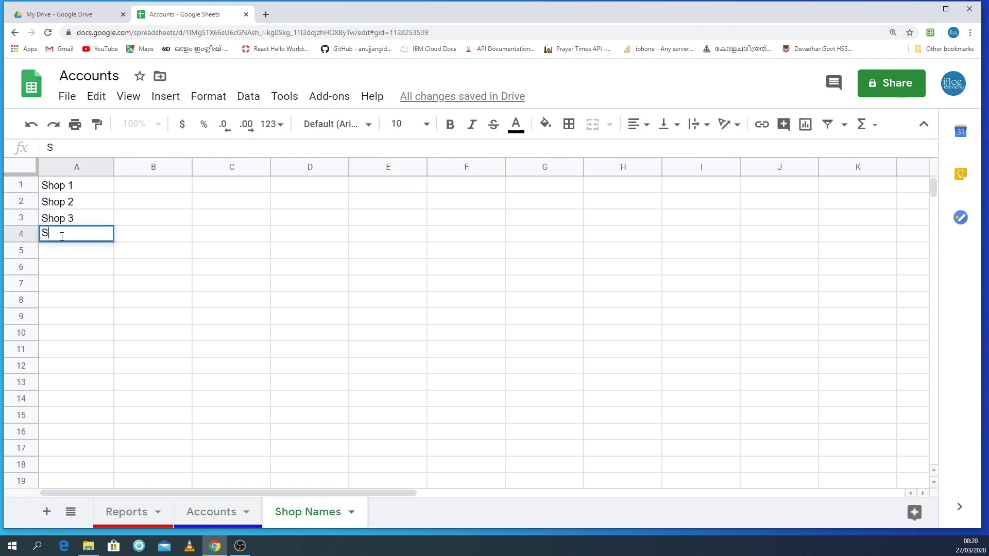
click(112, 284)
Choose Shop 4 from entry 4's Shop Name dropdown on Accounts.
click(219, 511)
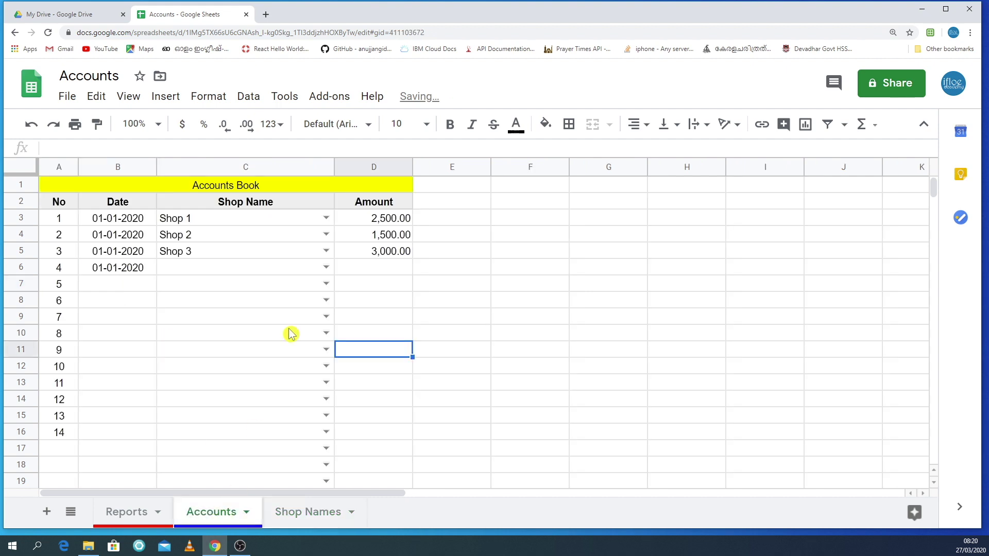
click(326, 266)
click(194, 348)
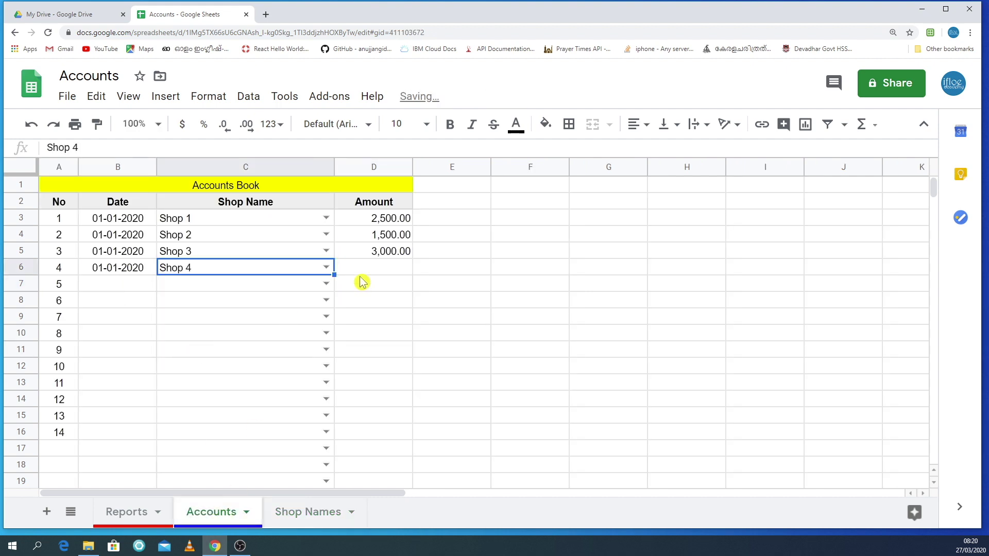
click(374, 267)
Enter 4000 for entry 4, then copy entries 1–4 into row 7 as entries 5–8.
text(4000)
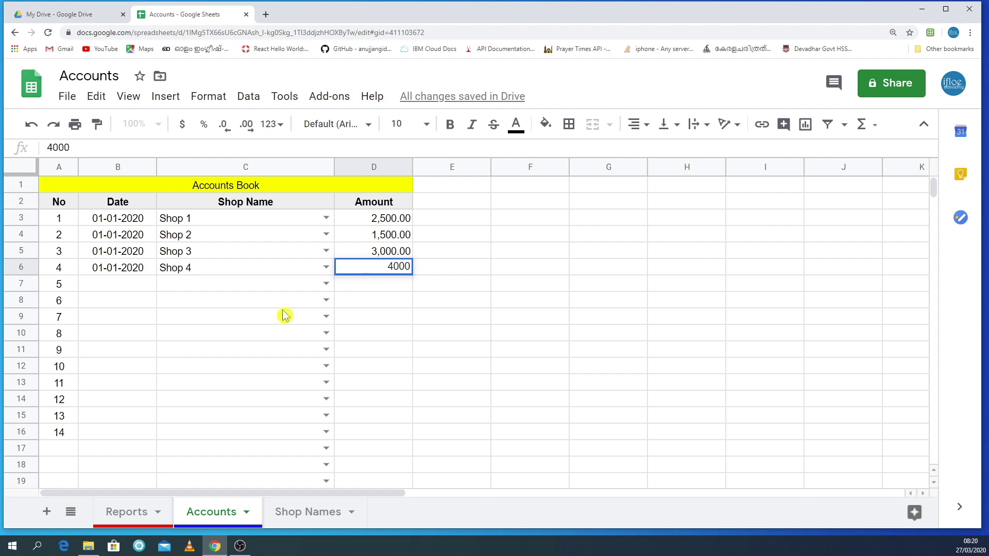
click(256, 318)
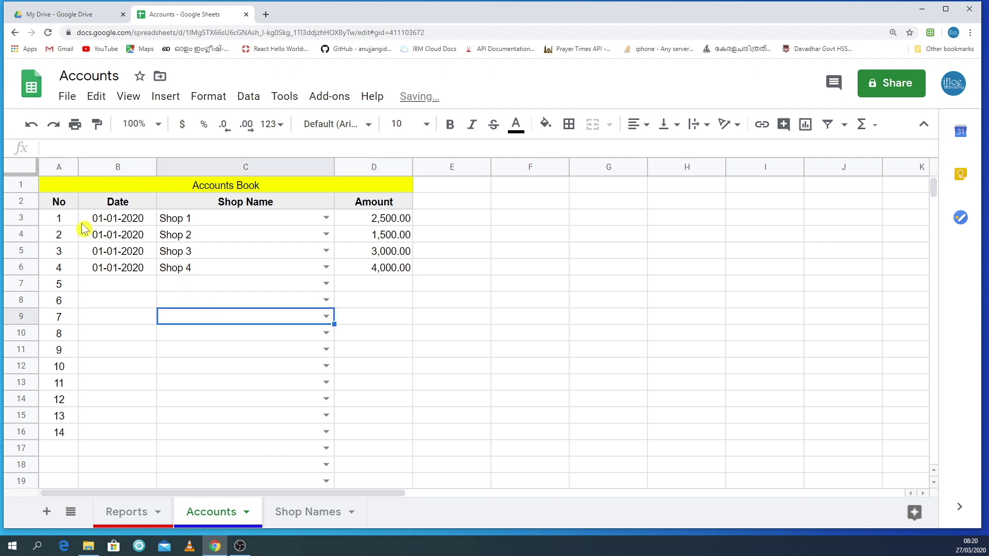
drag(101, 220, 401, 277)
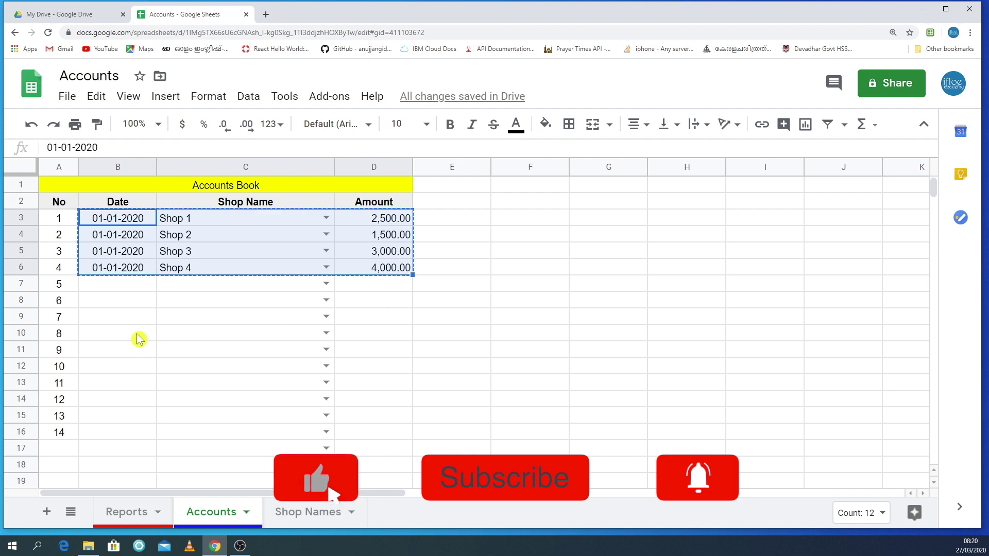
key(ctrl+c)
click(128, 286)
key(ctrl+v)
click(202, 386)
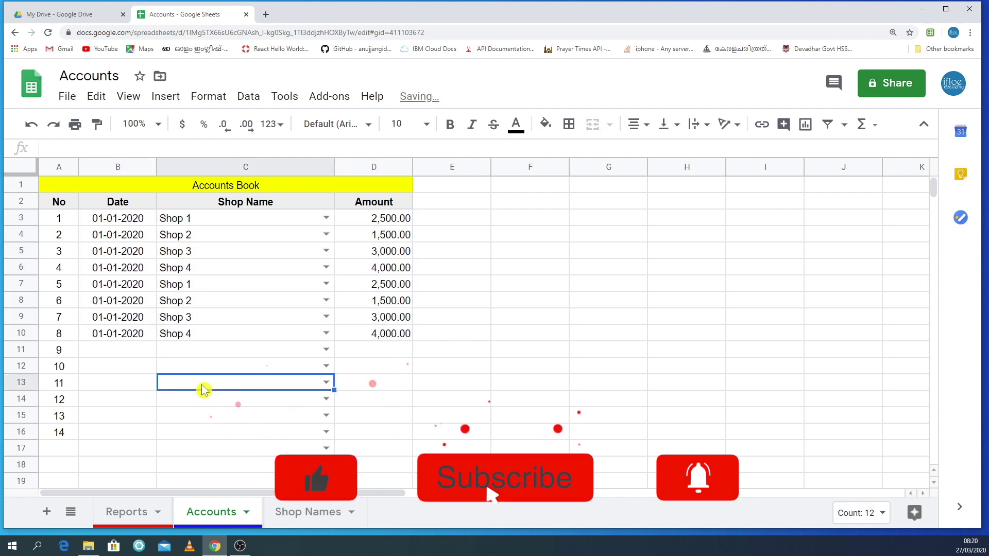
Set entries 5–8 amounts to 500, 2,000, 1,000 and 3,000.
click(387, 287)
text(500)
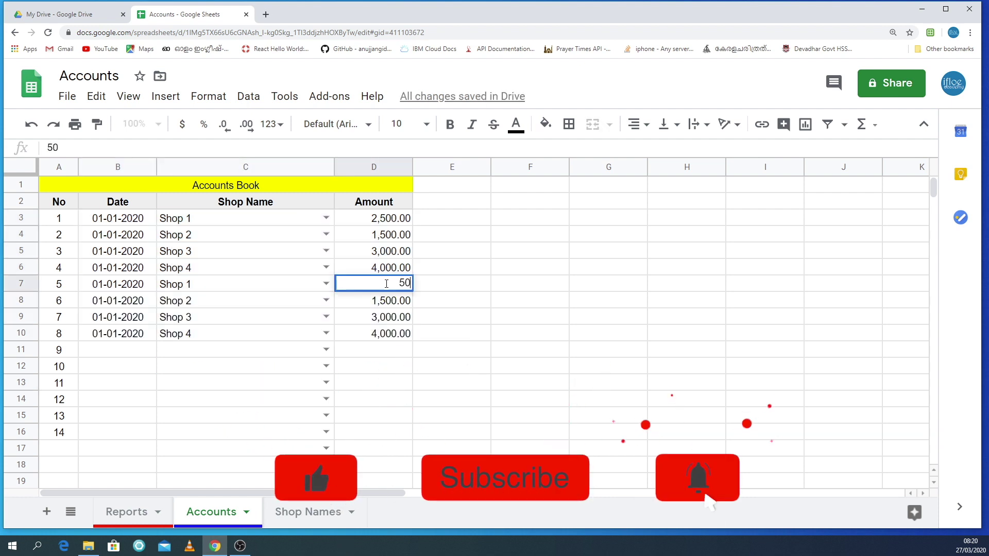
click(388, 304)
text(2000)
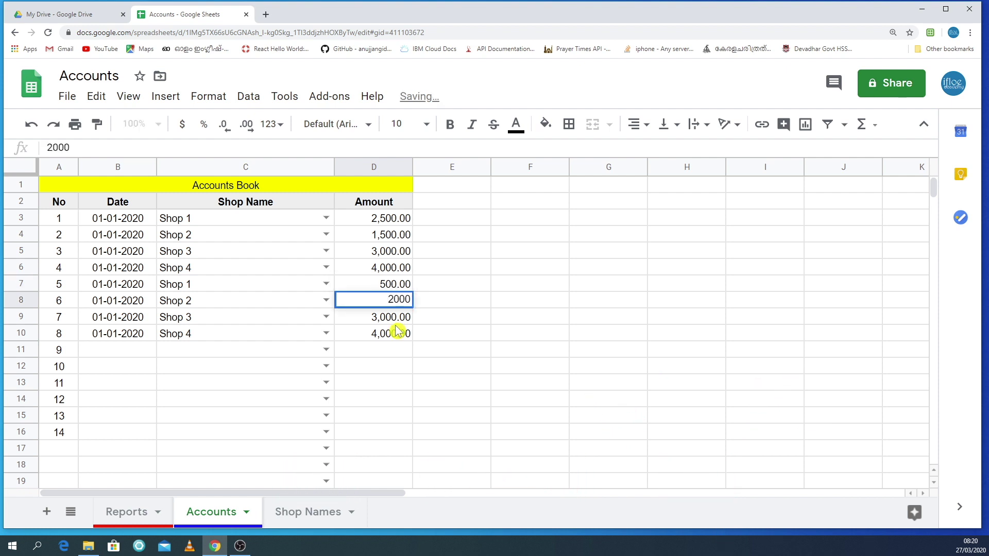
click(393, 321)
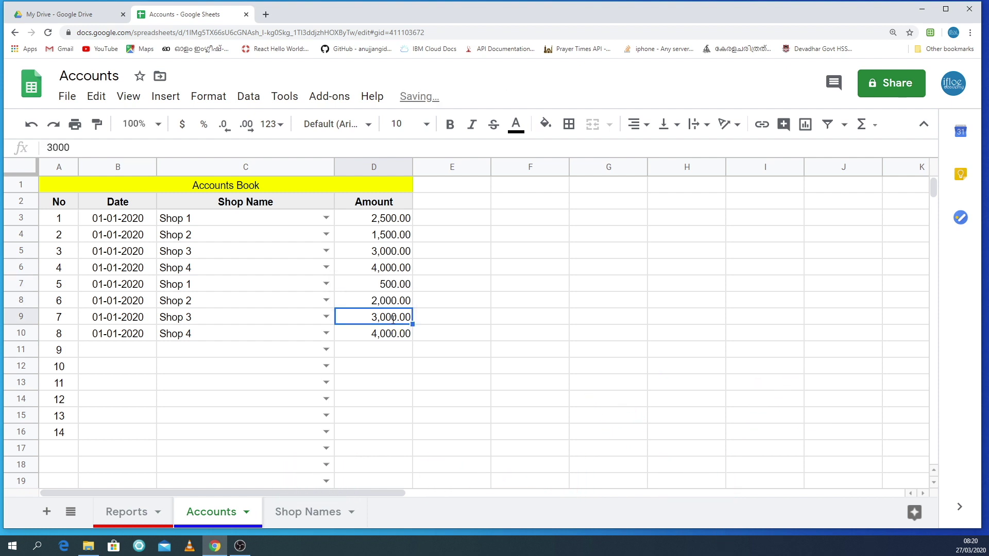
text(1,00)
text(0)
click(387, 335)
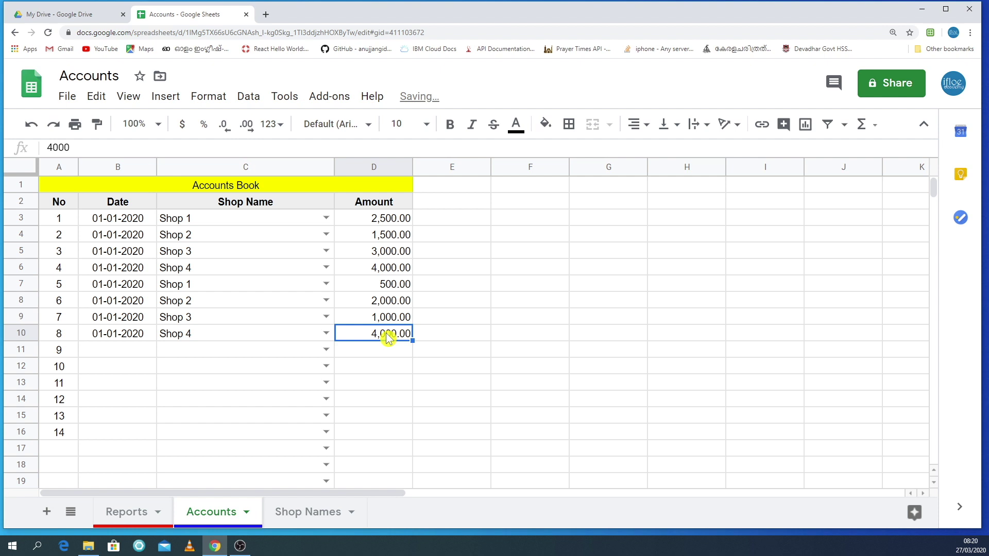
text(30)
click(354, 399)
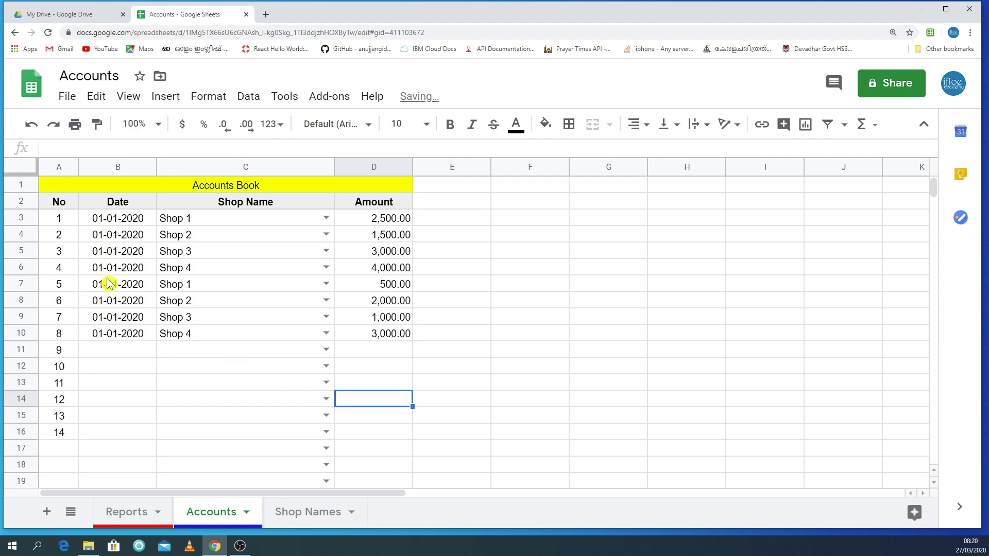
Copy entries 5–8 and begin editing entry 5's date.
drag(97, 289, 402, 332)
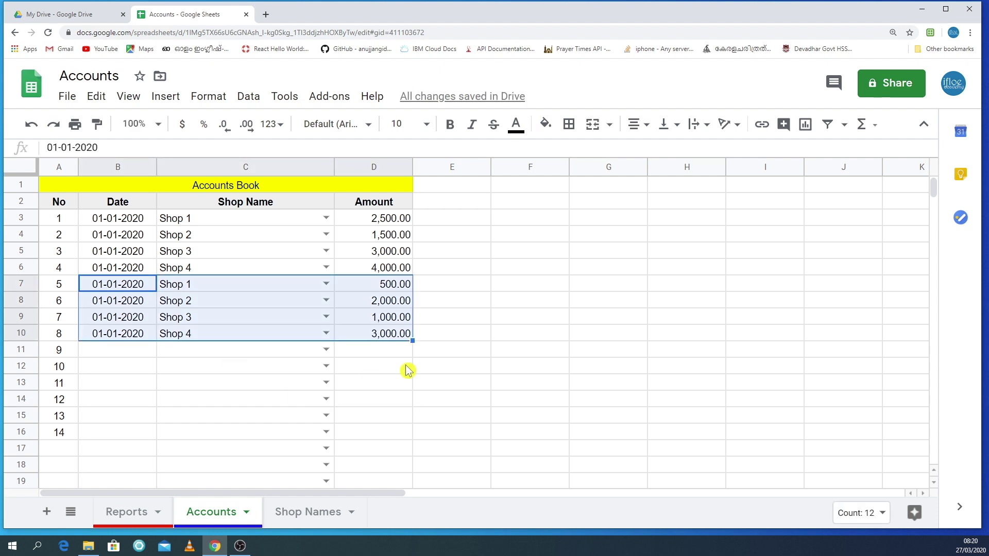
key(ctrl+c)
click(137, 356)
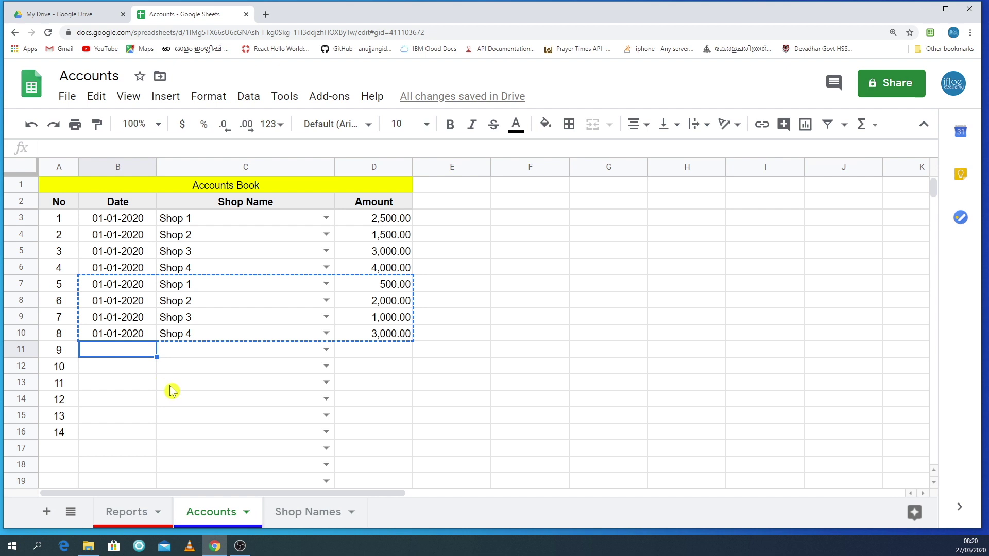
click(172, 391)
double_click(110, 283)
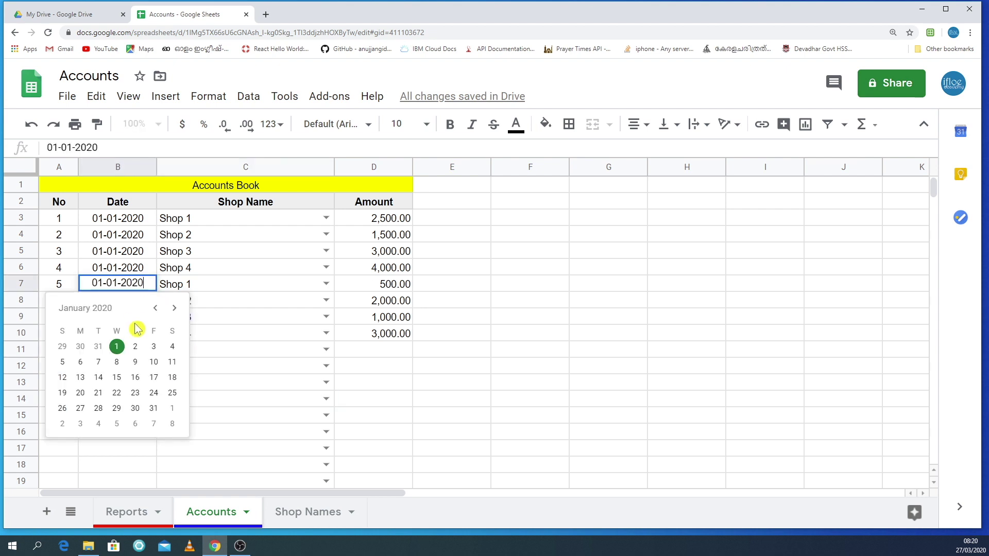
Set entry 5's date to 02-01-2020, undoing an incorrect pick.
click(135, 346)
double_click(112, 300)
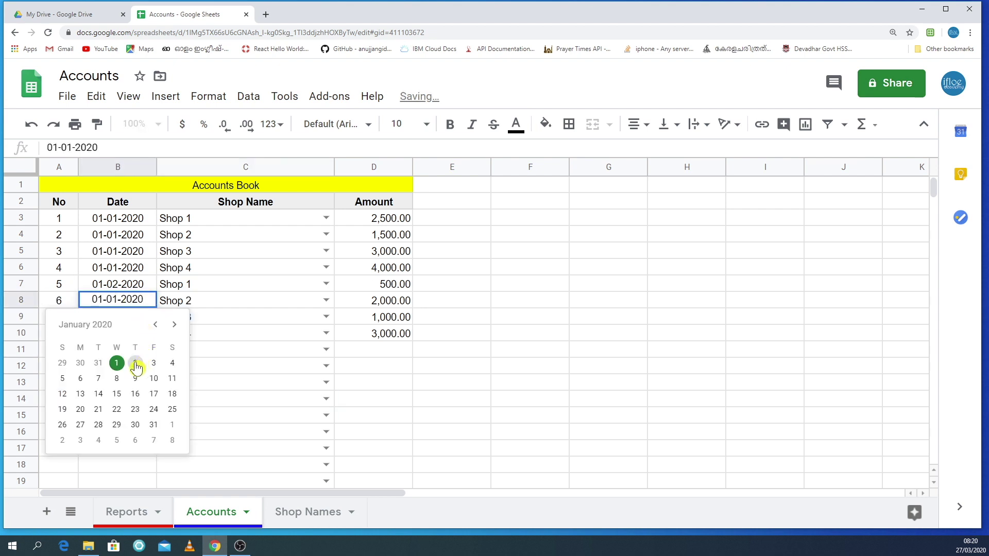
click(115, 284)
key(ctrl+z)
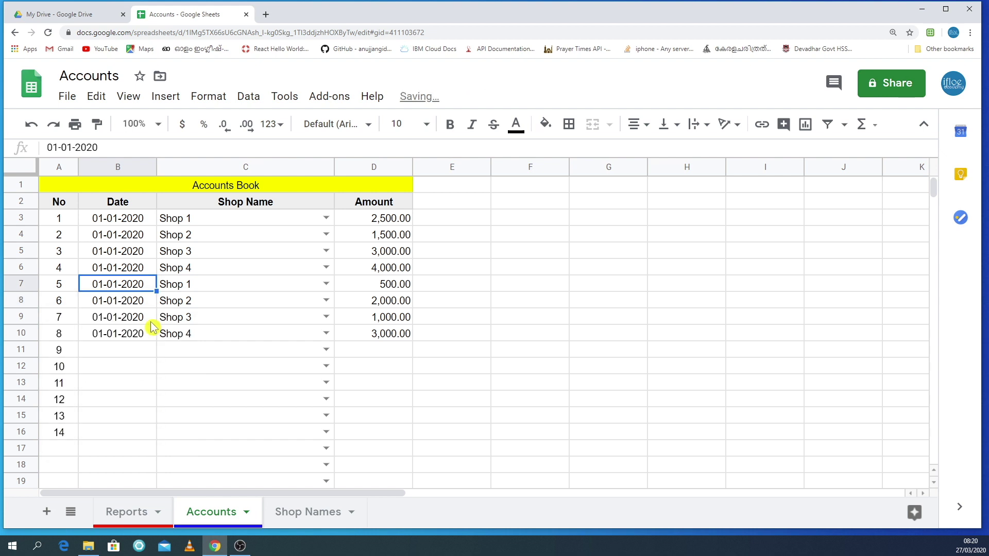
double_click(98, 290)
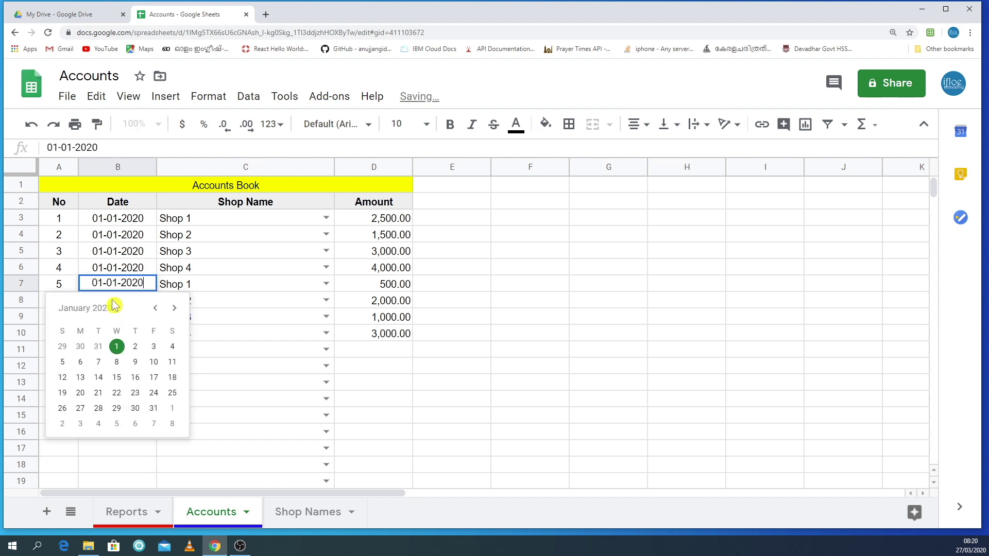
click(154, 311)
click(174, 309)
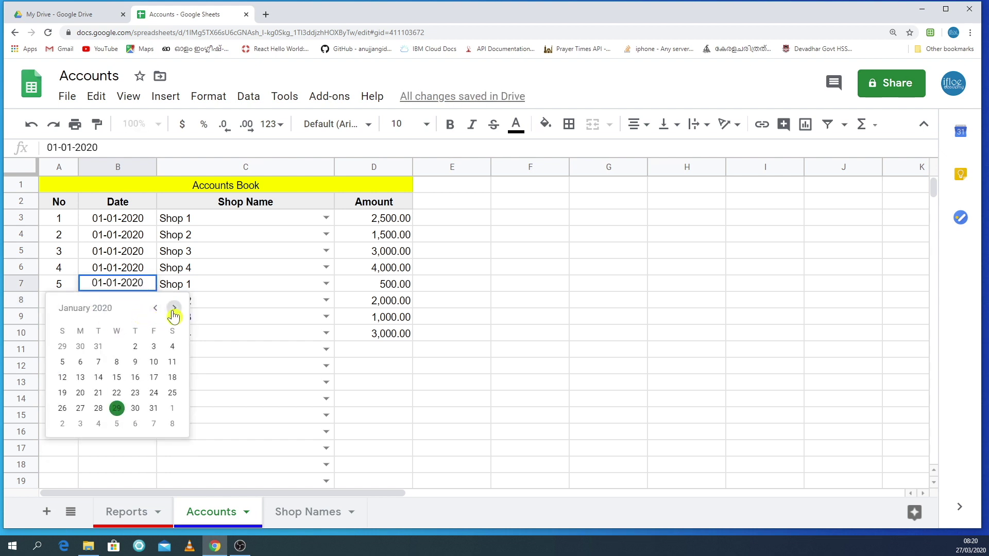
click(232, 351)
double_click(100, 284)
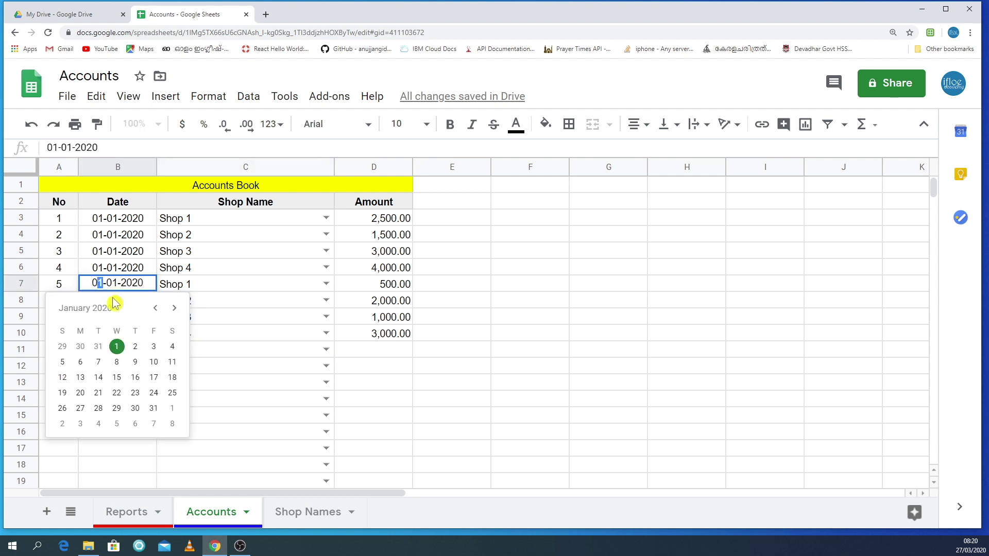
click(224, 332)
Fill entry 5's date down to entries 6–8.
click(113, 302)
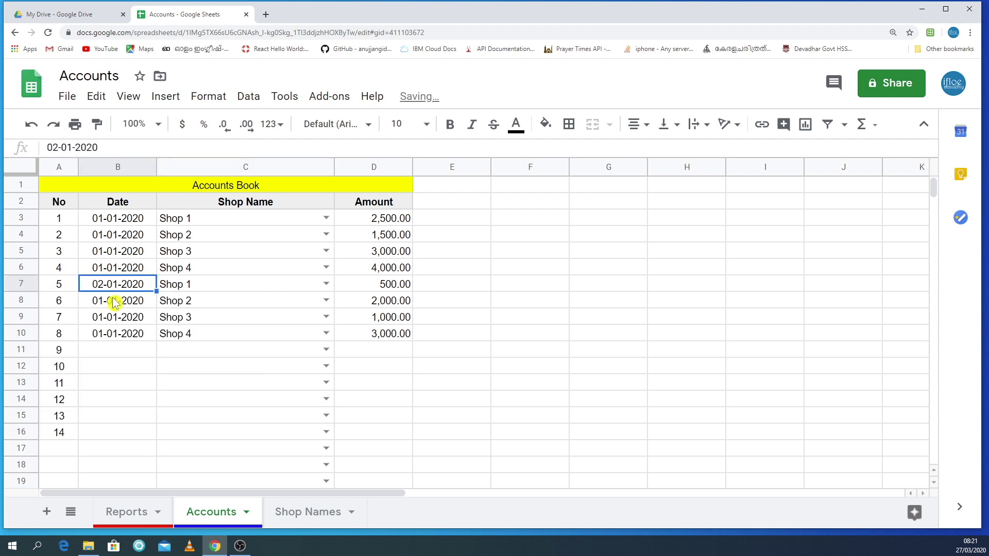
click(122, 286)
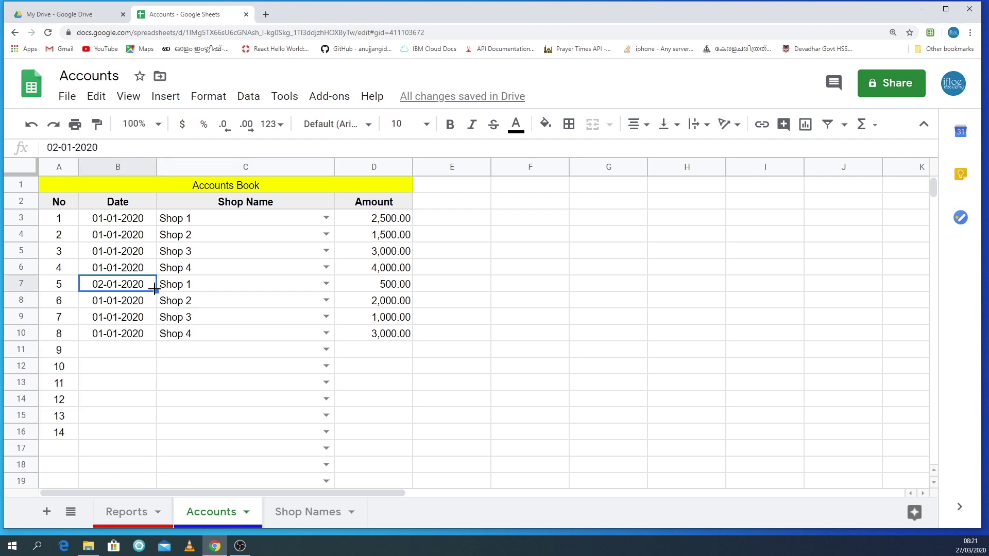
drag(156, 324, 155, 337)
click(126, 367)
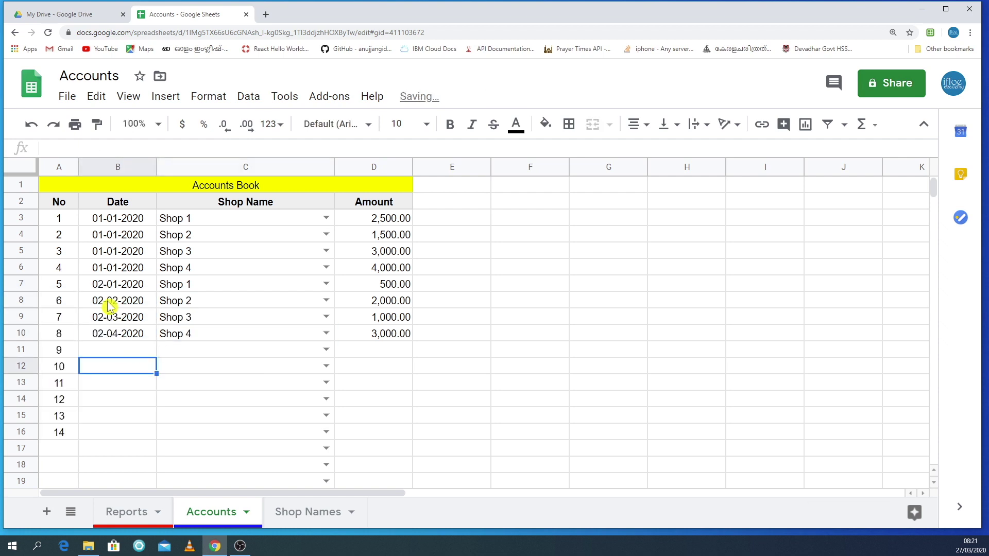
Correct entries 6, 7 and 8 to 02-01-2020 with the date picker.
click(110, 304)
double_click(110, 305)
click(172, 364)
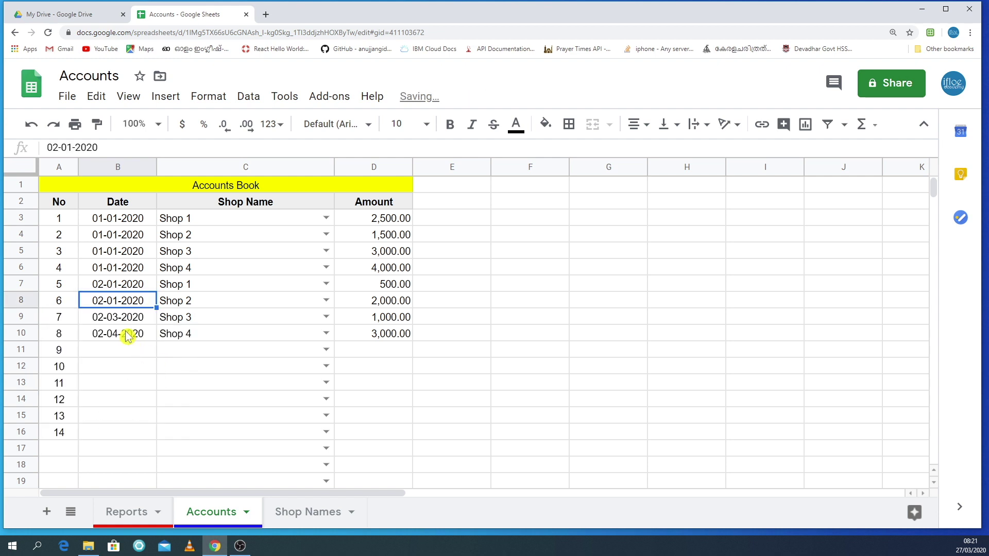
click(117, 318)
double_click(117, 318)
click(175, 377)
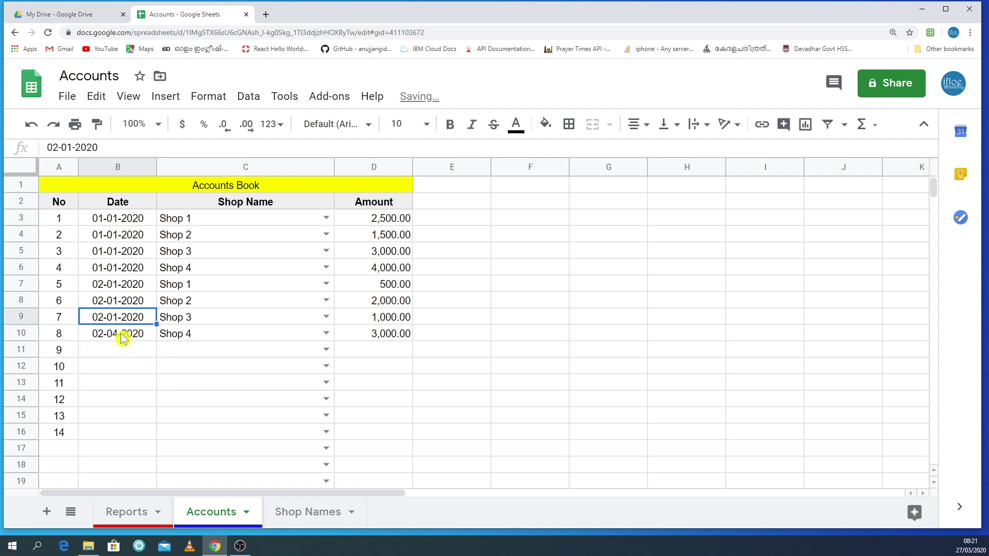
double_click(123, 333)
click(172, 395)
click(132, 401)
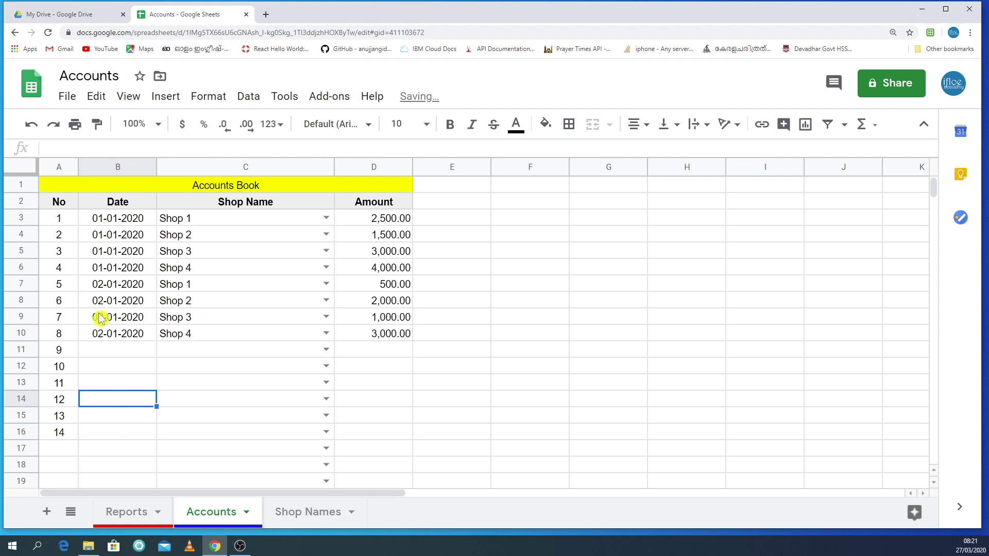
click(108, 351)
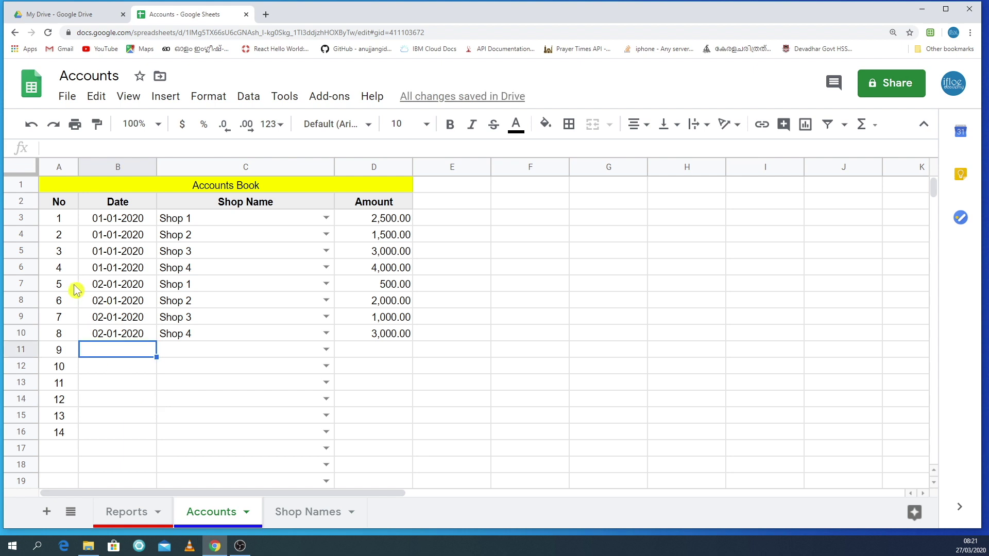
Paste copies of entries 5–8 into rows 11, 15 and 19.
drag(96, 289, 379, 335)
key(ctrl+c)
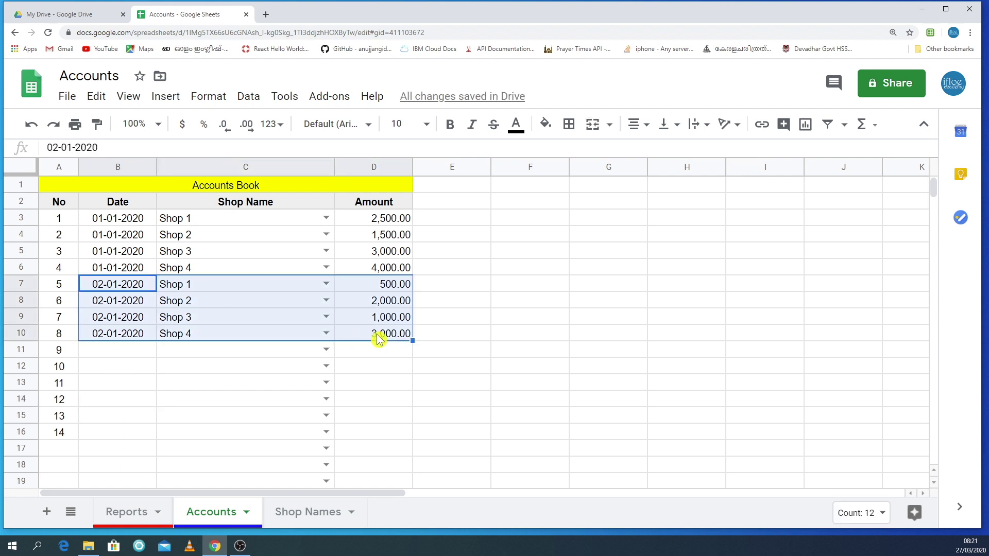
click(135, 354)
key(ctrl+v)
click(146, 416)
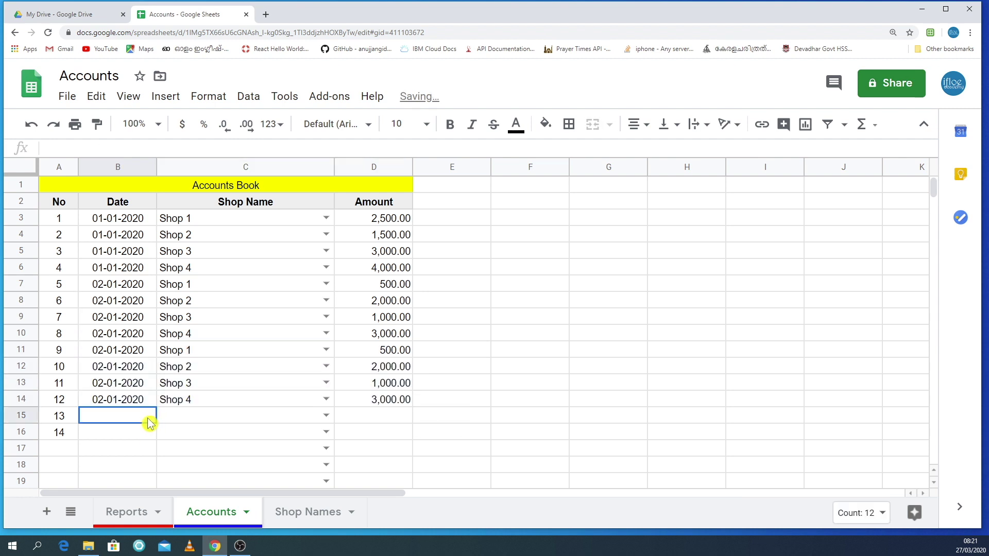
key(ctrl+v)
click(134, 481)
key(ctrl+v)
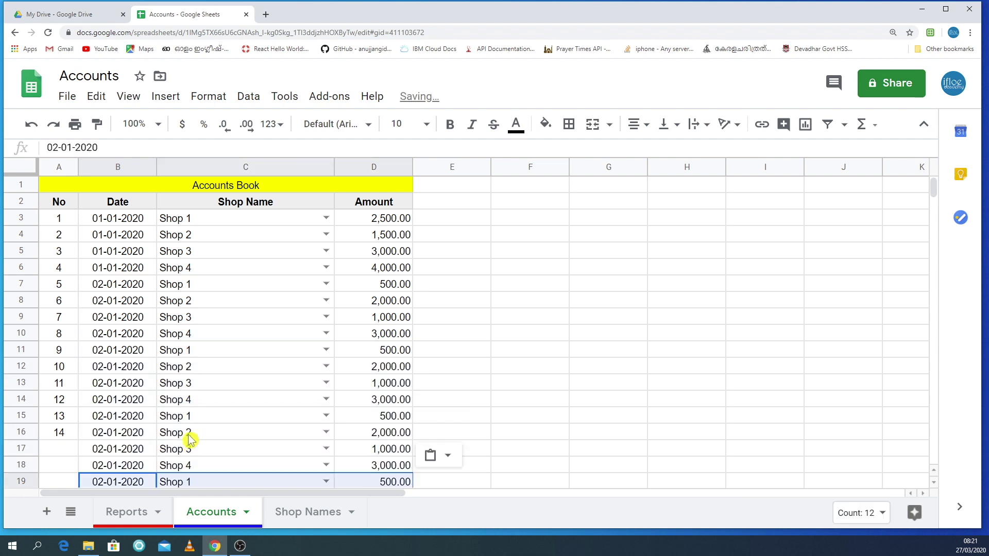
scroll(220, 399, down, 2)
scroll(221, 399, down, 5)
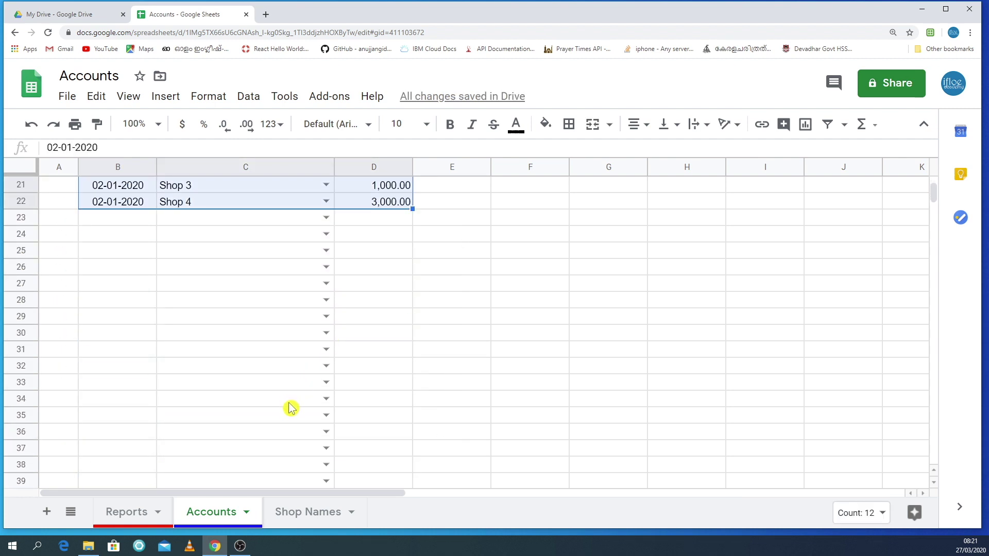
scroll(301, 422, up, 7)
click(128, 282)
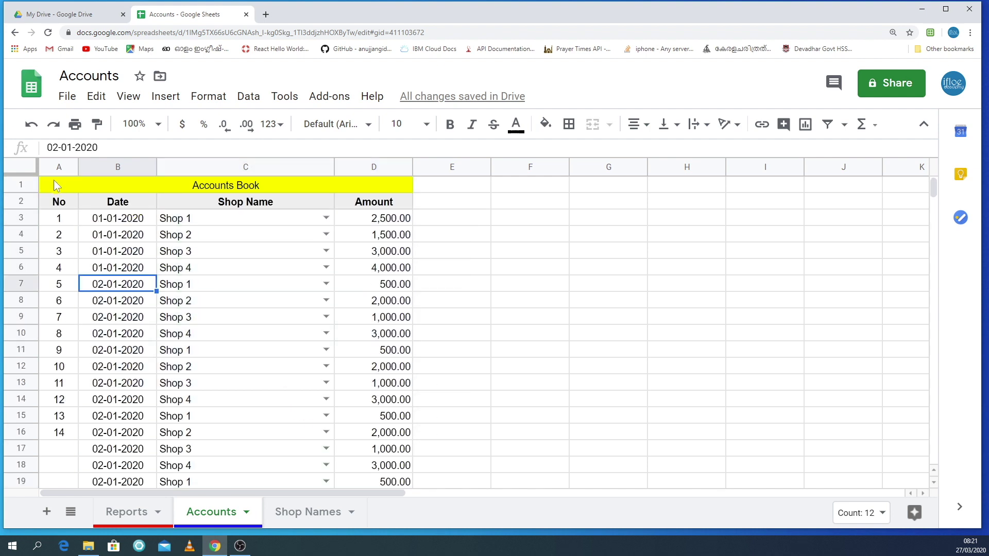
Freeze the title and header rows via View > Freeze.
click(75, 188)
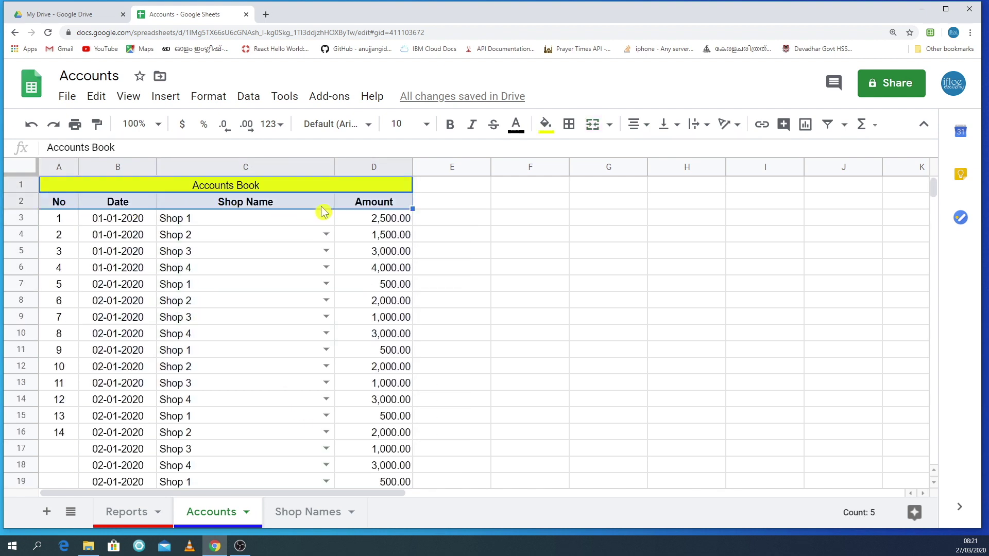
click(132, 99)
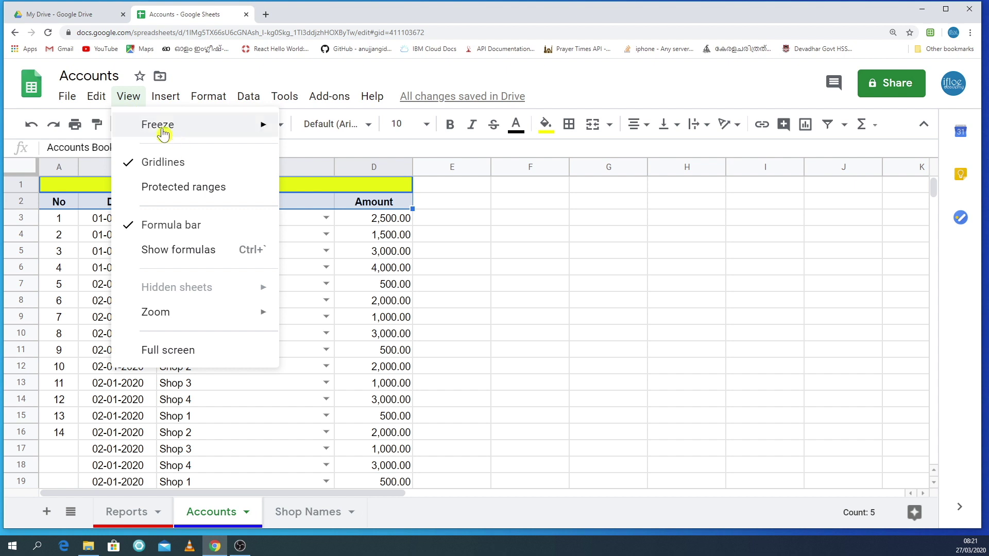
mouse_move(192, 132)
click(342, 180)
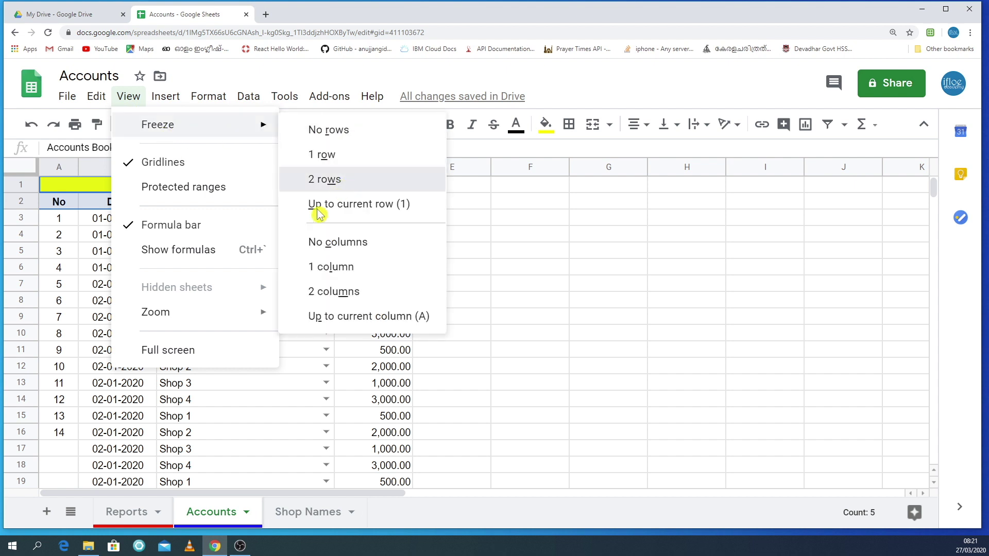
scroll(278, 317, down, 6)
scroll(281, 313, down, 2)
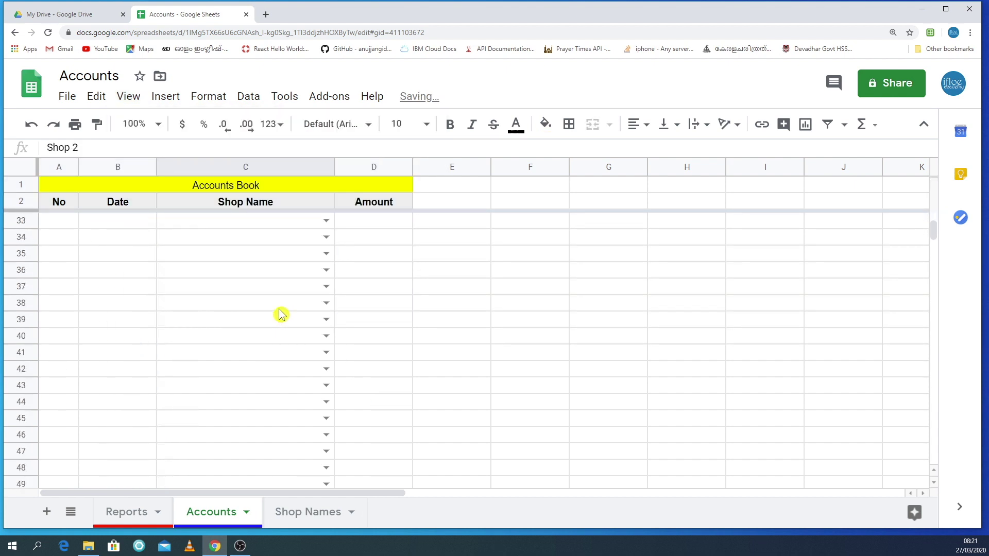
scroll(285, 334, up, 8)
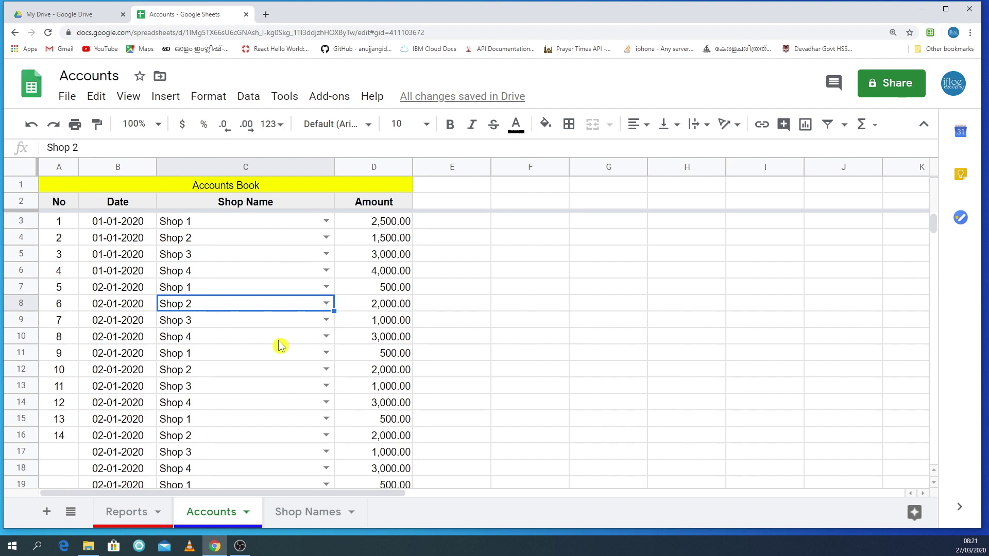
Undo the freeze and extra pasted rows, leaving eight entries in A3:D10.
key(ctrl+z)
key(ctrl+z)
key(ctrl+z)
key(ctrl+z)
key(ctrl+z)
key(ctrl+z)
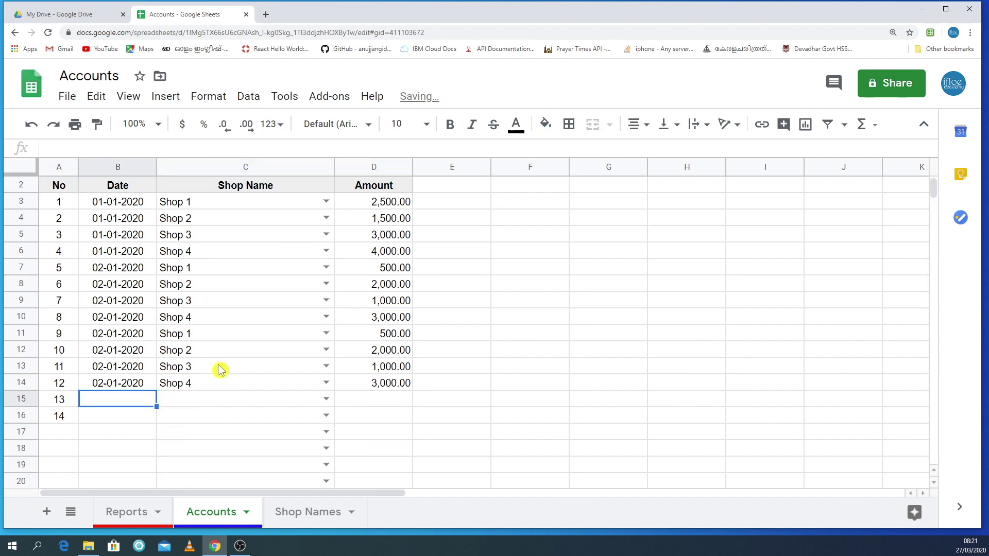
key(ctrl+z)
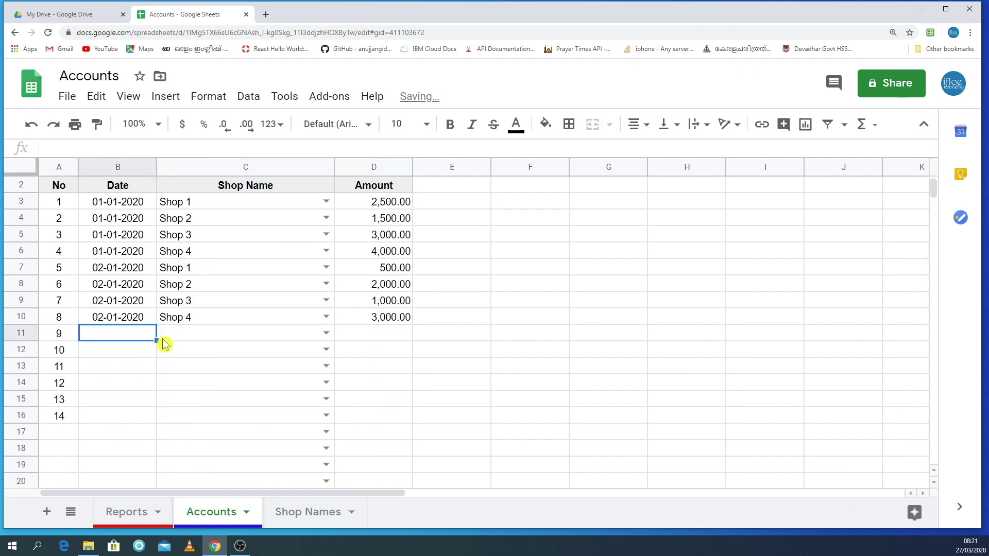
drag(58, 202, 416, 321)
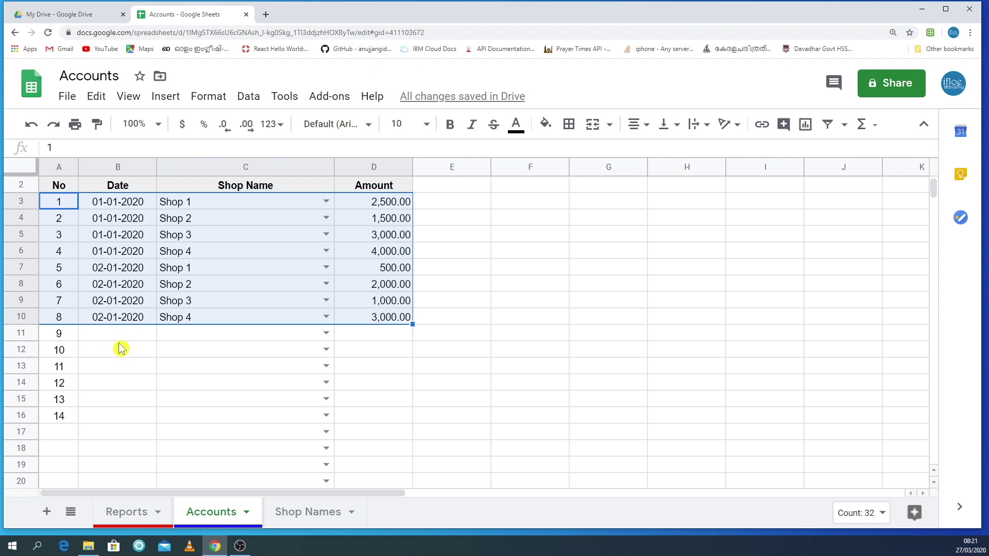
click(185, 405)
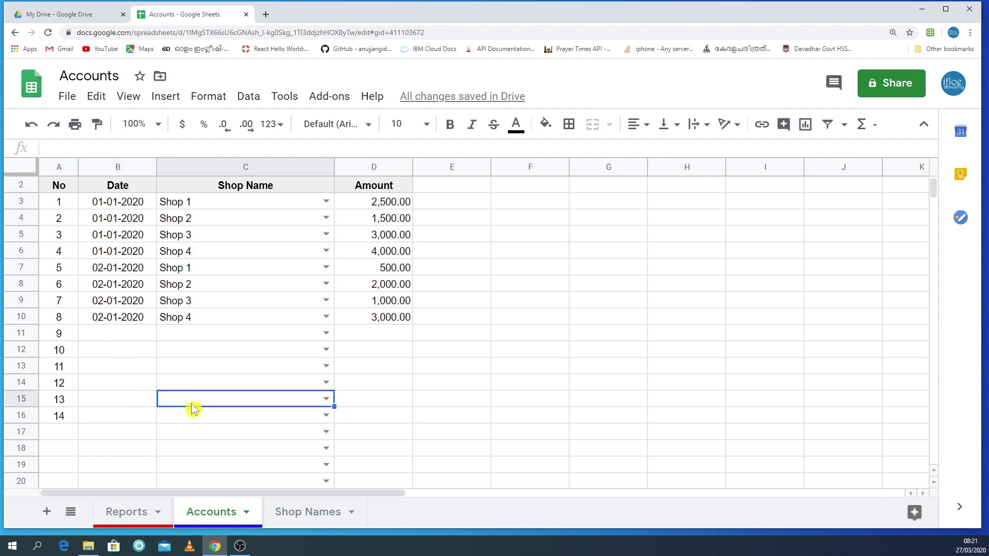
Label Reports cell A1 'Total Amount' and widen column A to fit.
click(119, 515)
click(212, 521)
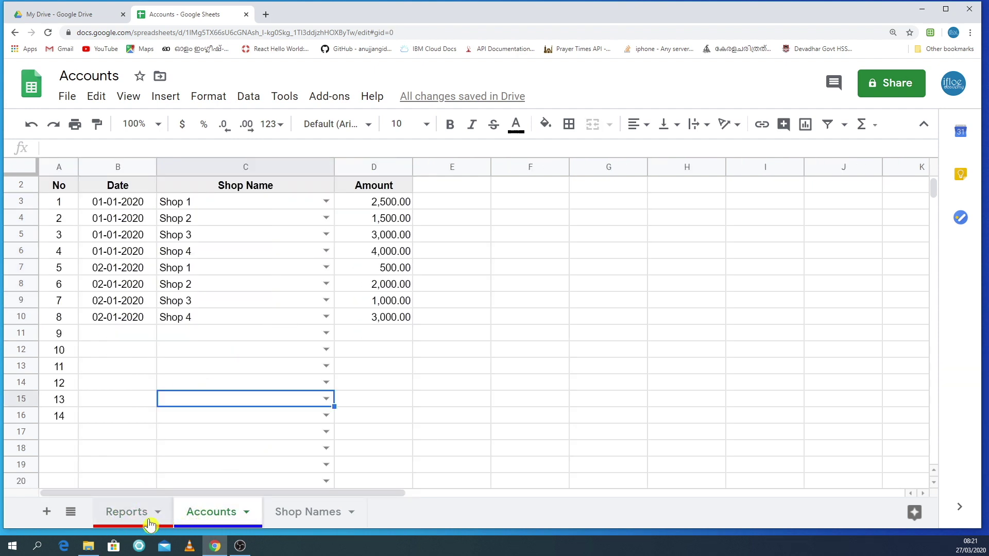
click(150, 524)
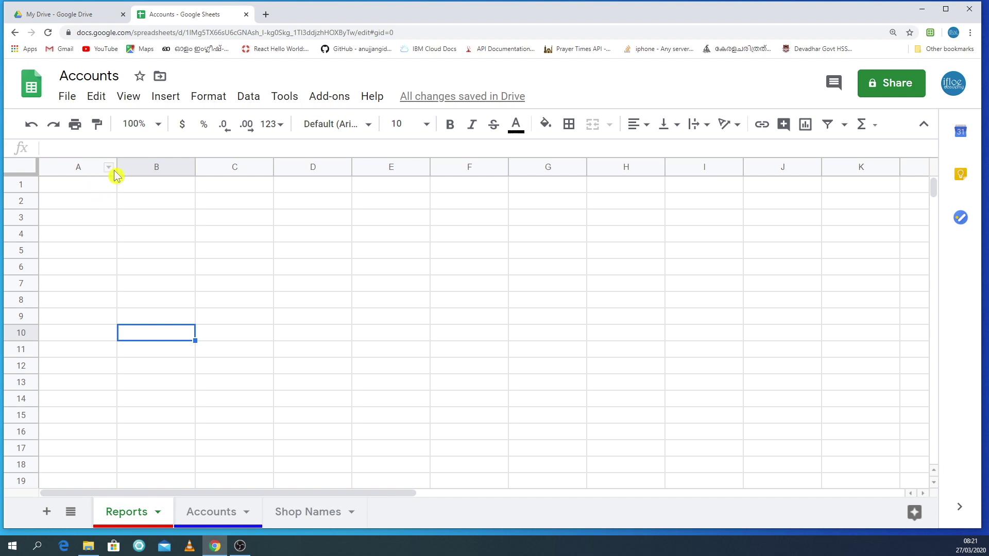
drag(115, 171, 98, 171)
click(84, 184)
text(Tota)
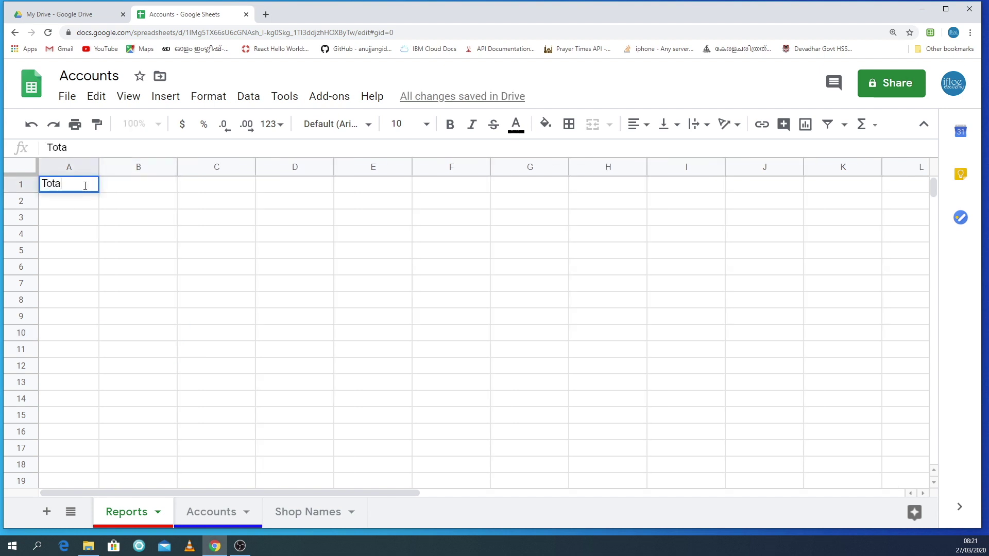
text(l Amount)
click(112, 222)
drag(99, 167, 113, 166)
Enter =sum(Accounts!D3:D10) in B1, showing 17,500.00.
click(170, 184)
drag(190, 165, 202, 165)
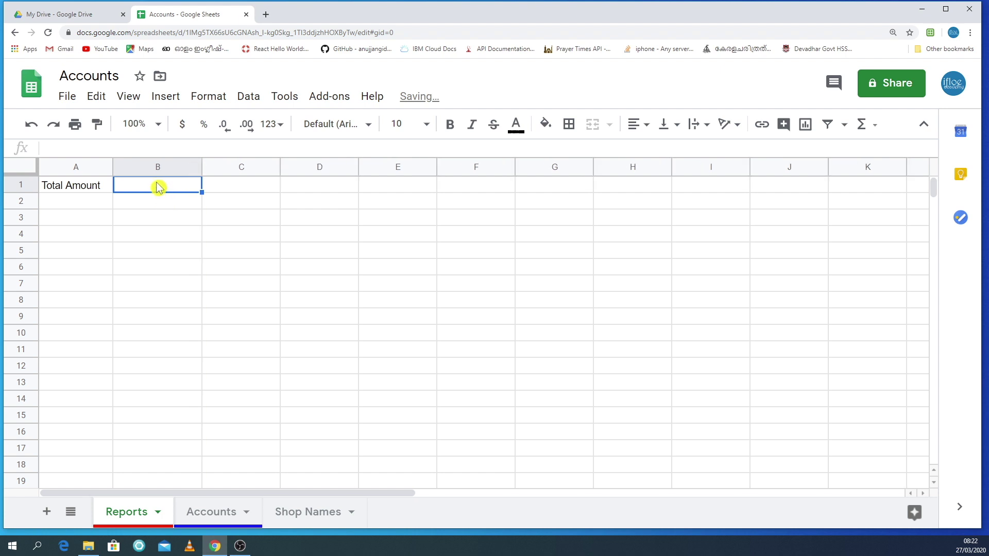
text(=sum)
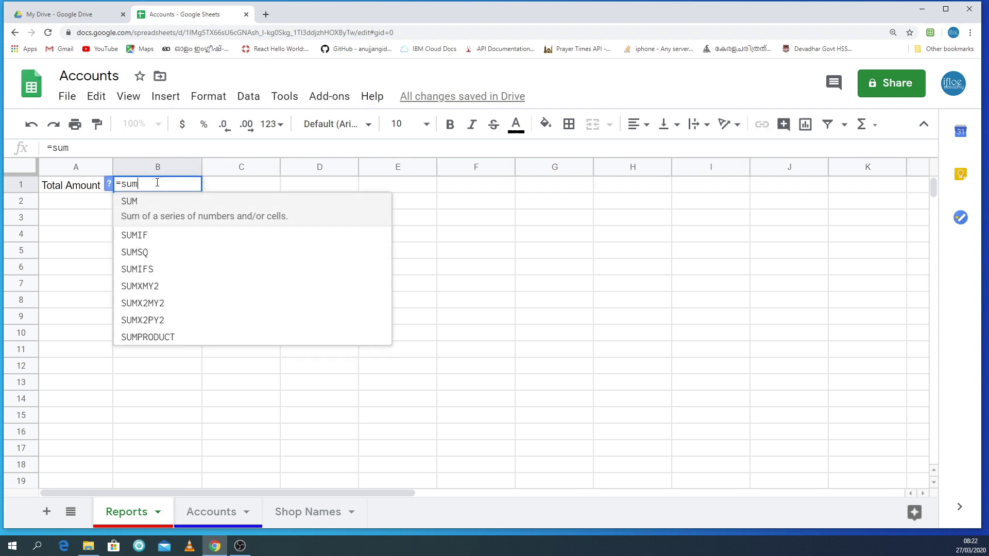
text(()
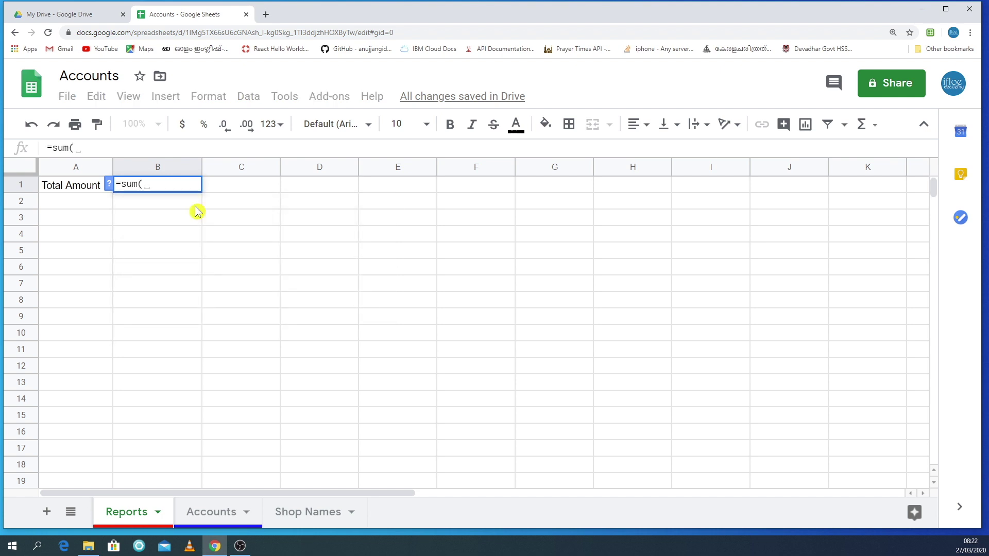
click(205, 522)
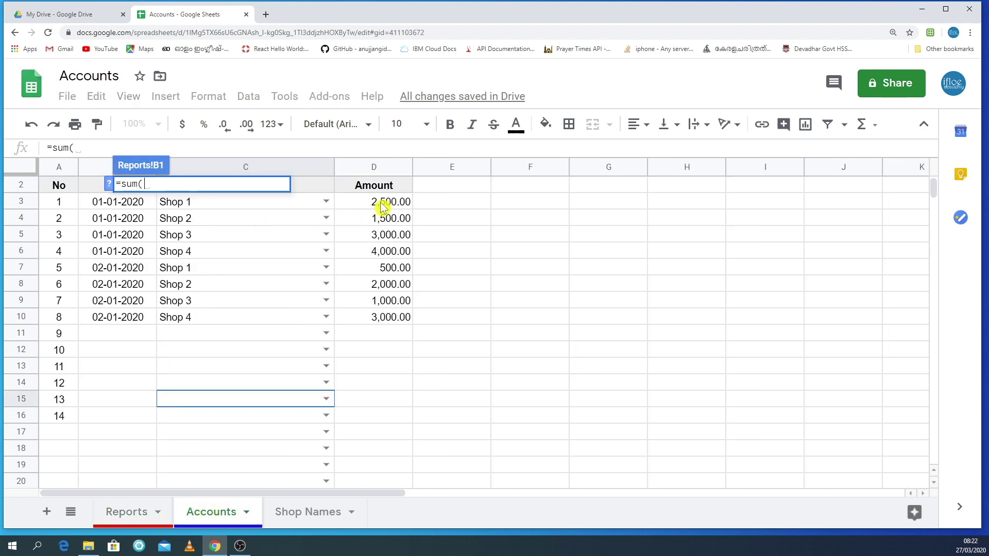
drag(381, 206, 401, 319)
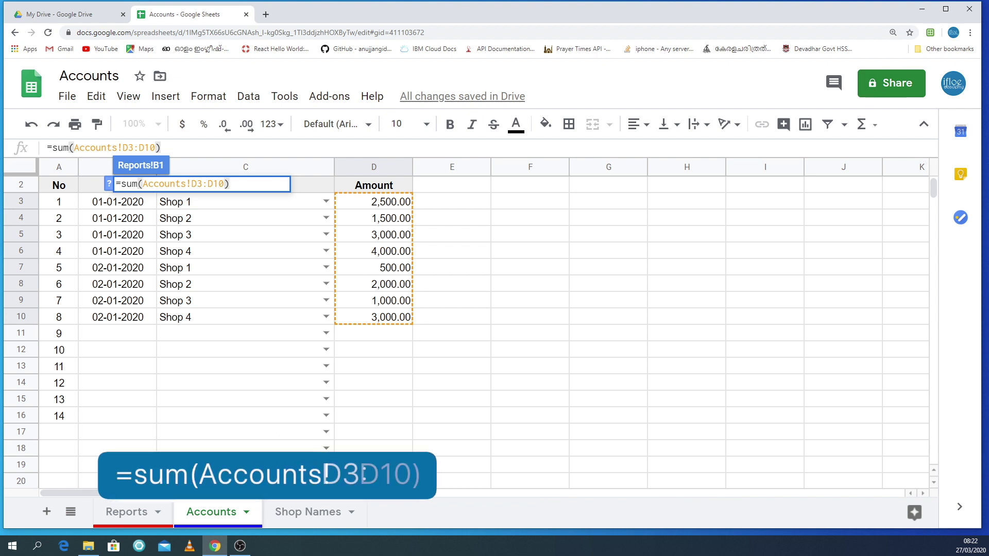
key(Return)
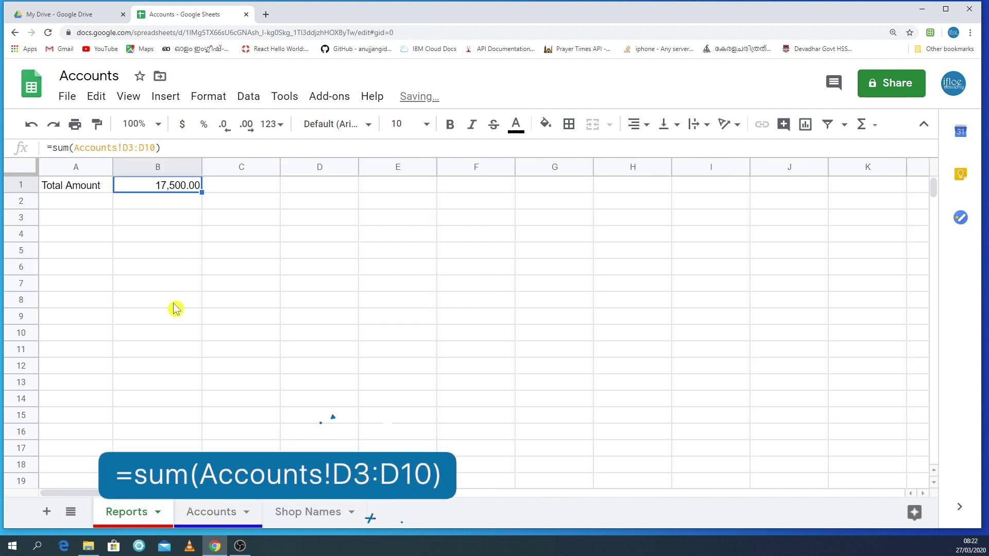
double_click(192, 185)
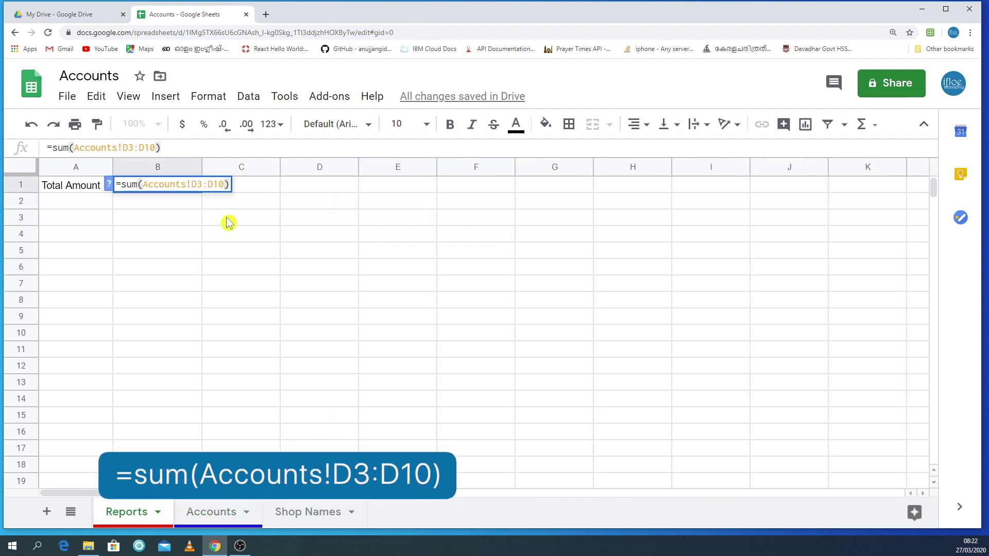
click(211, 511)
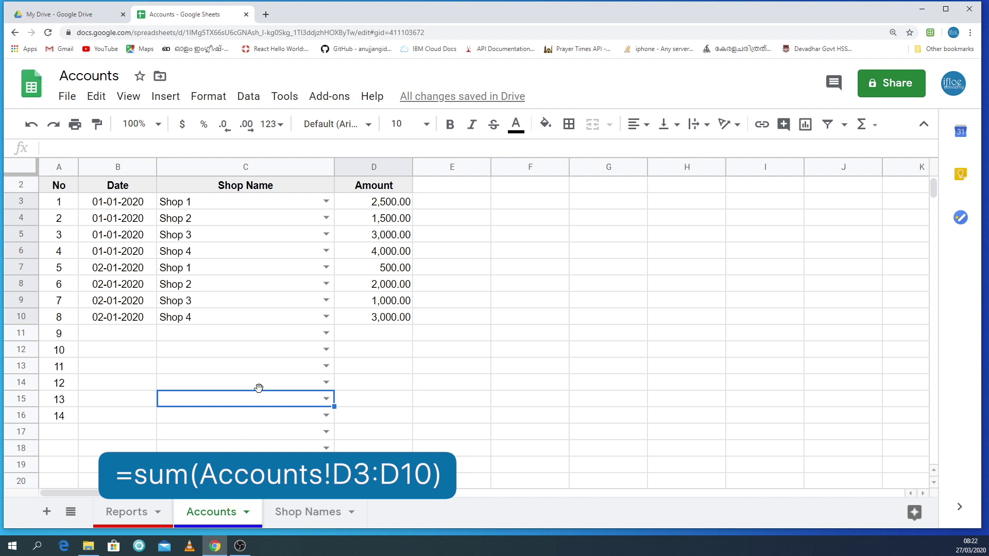
Enter 03-01-2020 as the date of entry 9 in Accounts B11.
click(120, 338)
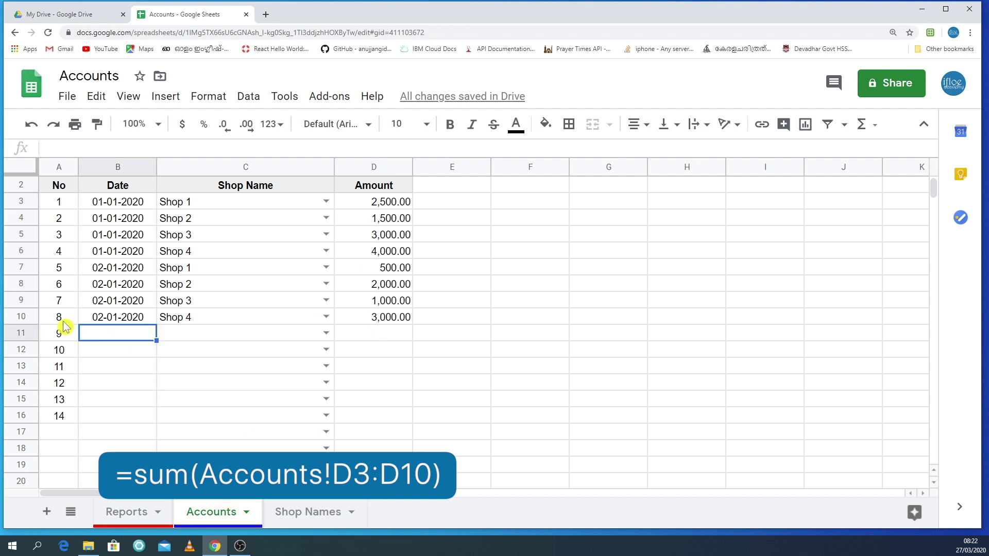
click(72, 323)
click(100, 337)
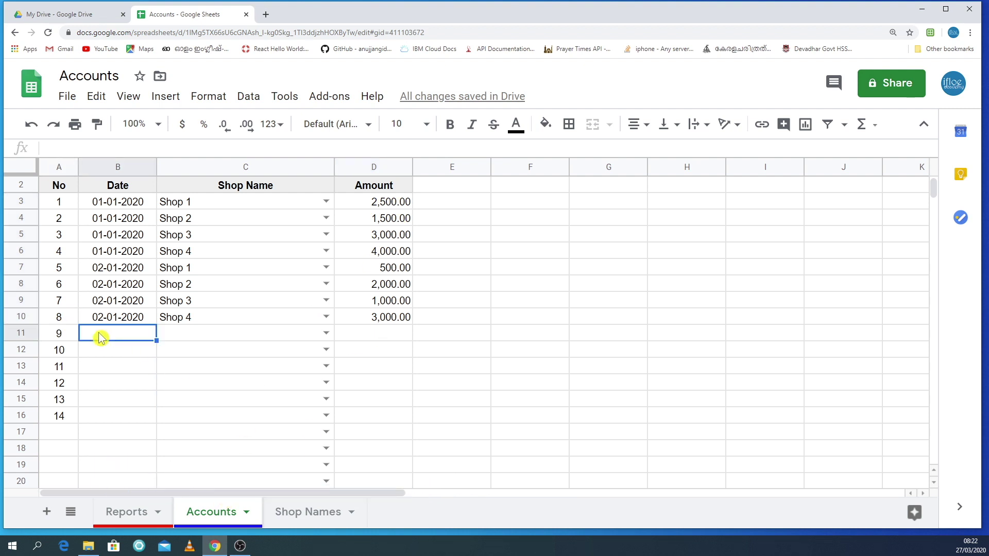
text(03-01-2020)
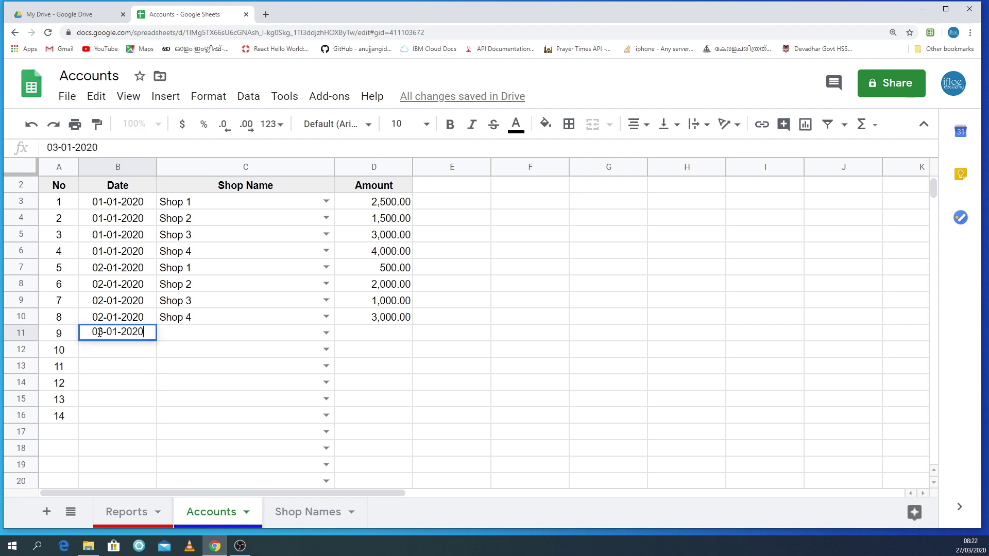
key(Tab)
Choose Shop 1 for entry 9 and confirm the Reports total still reads 17,500.00.
click(325, 332)
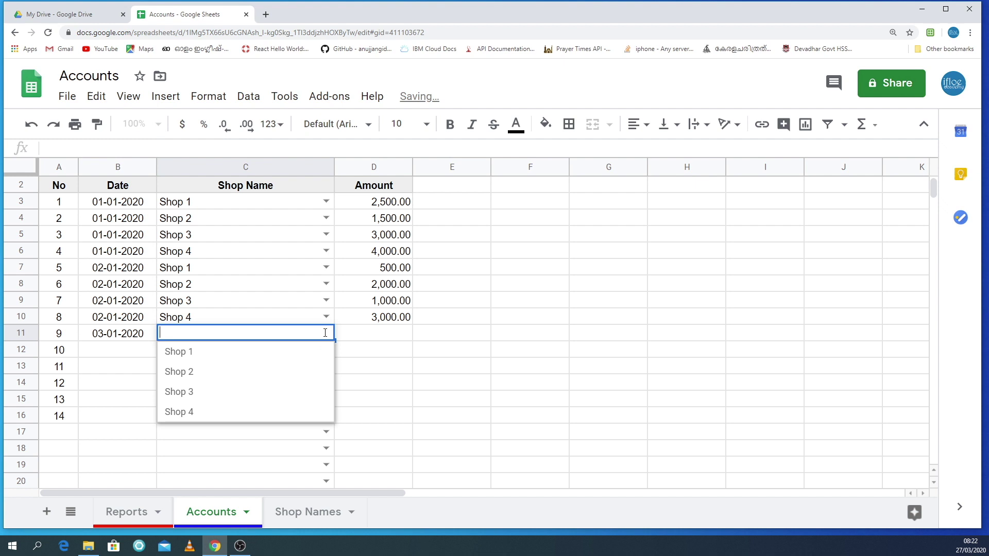
click(245, 359)
click(360, 342)
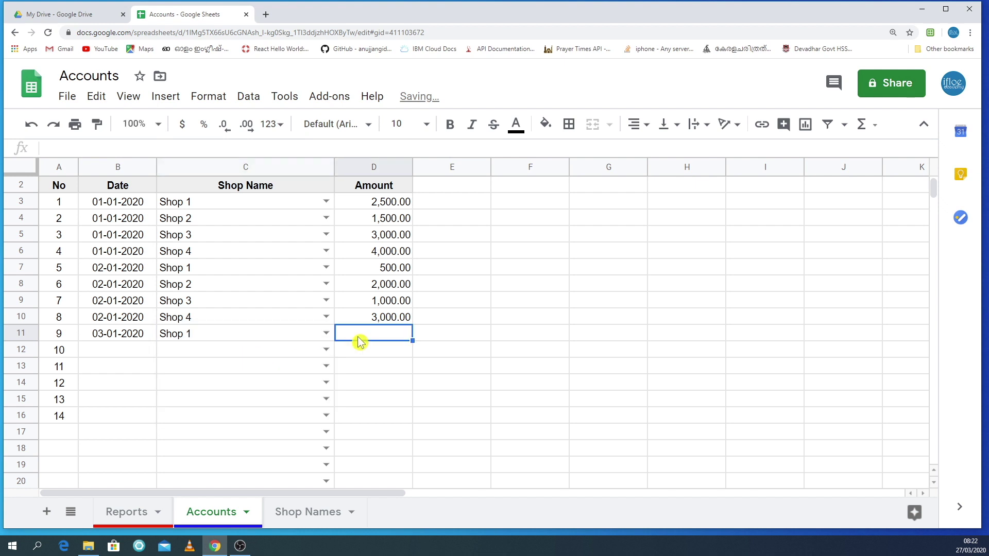
click(131, 521)
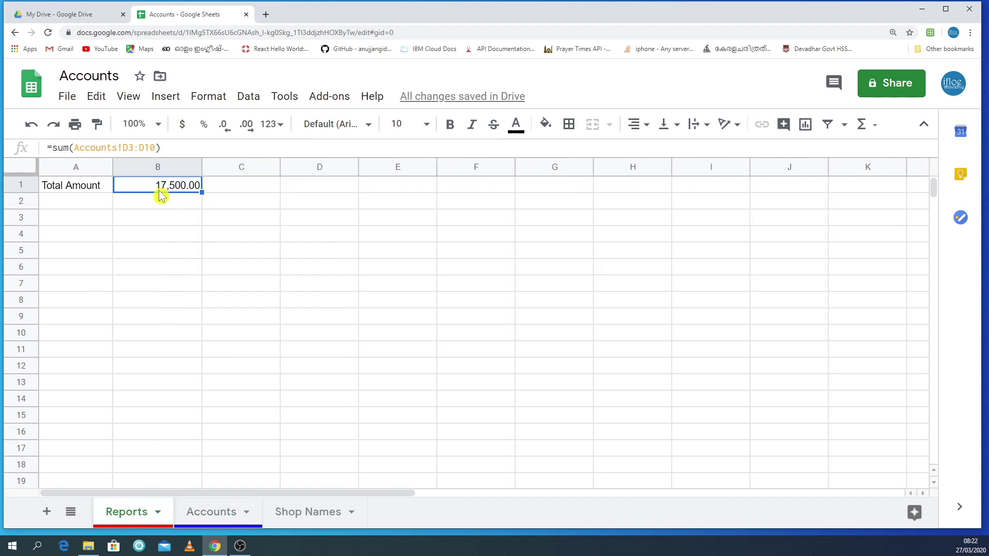
click(196, 513)
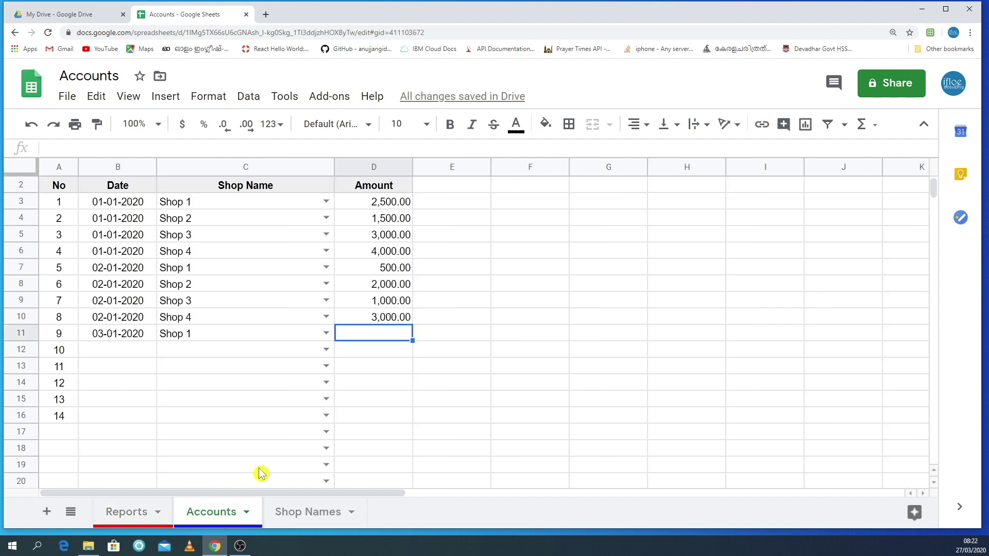
Give entry 9 an amount of 500 and check the Reports total.
text(500)
click(363, 381)
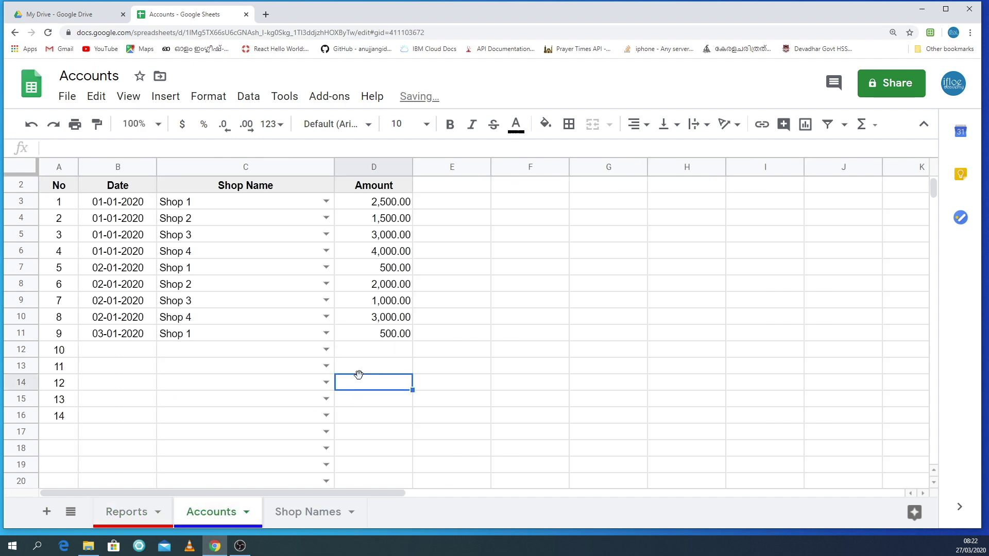
click(144, 512)
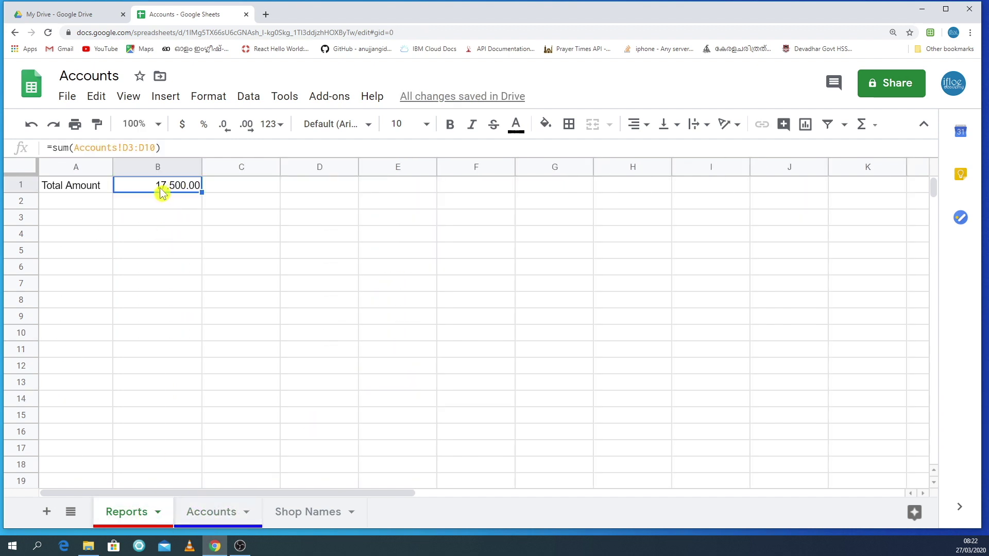
click(178, 512)
click(147, 512)
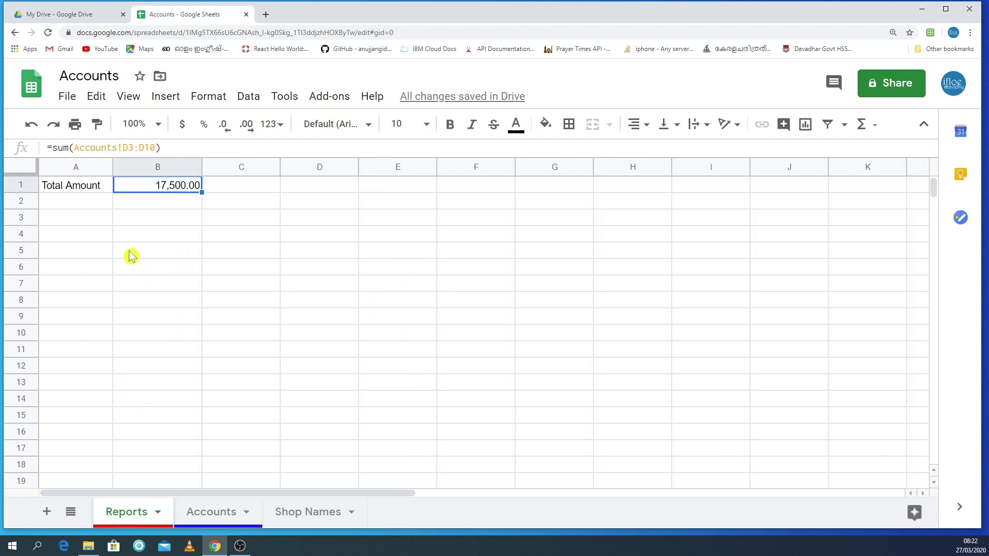
Change the Reports B1 formula to =sum(Accounts!D3:D), making the total 18,000.00.
double_click(176, 190)
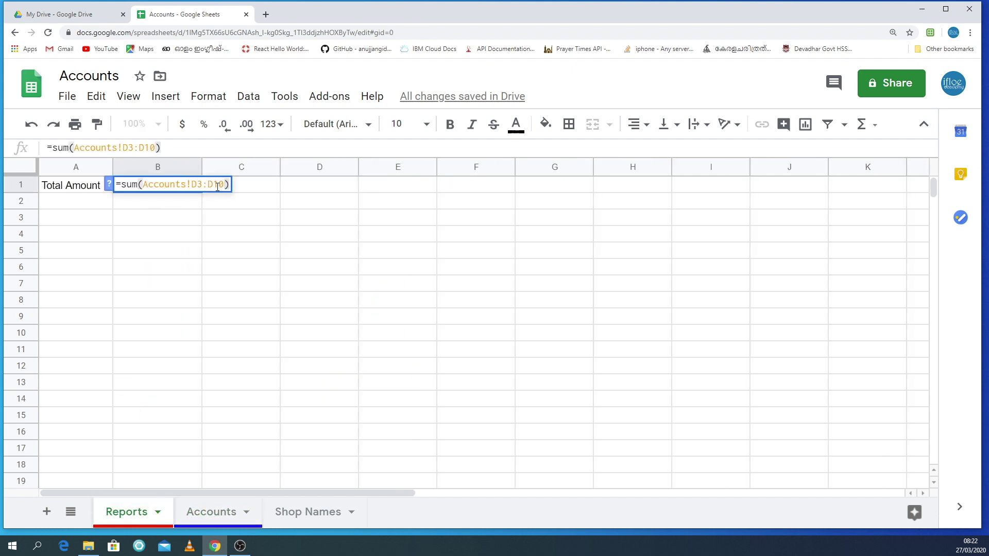
click(221, 511)
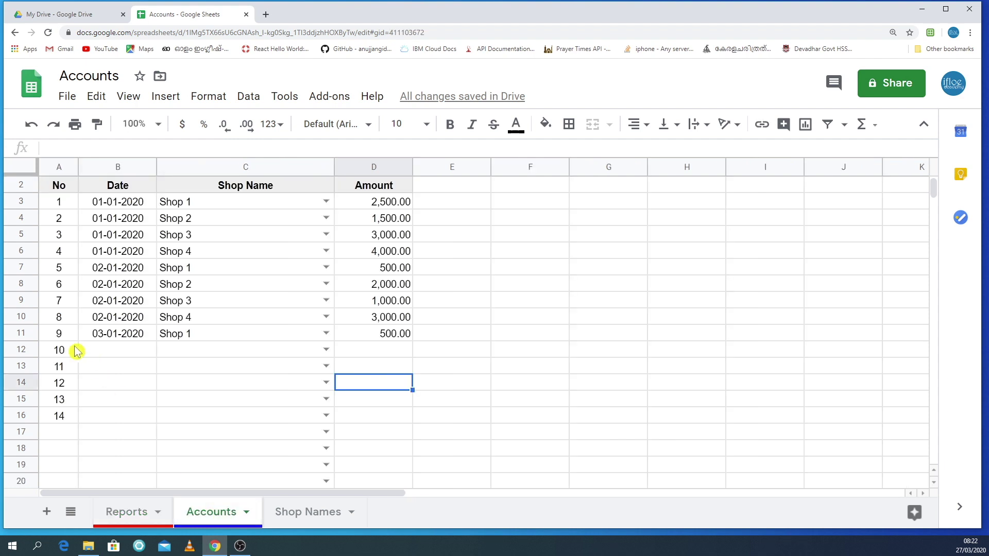
click(29, 321)
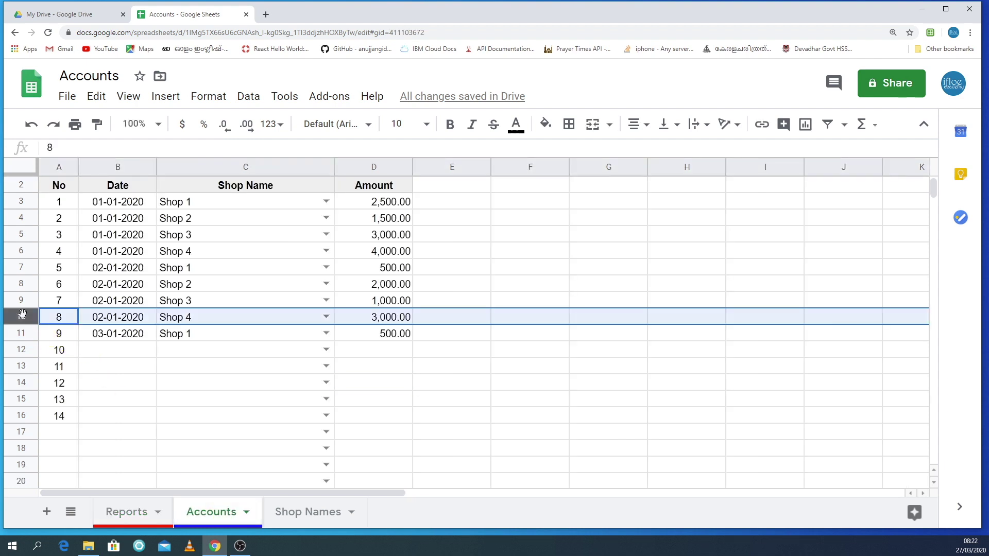
click(128, 509)
double_click(183, 190)
key(BackSpace)
key(BackSpace)
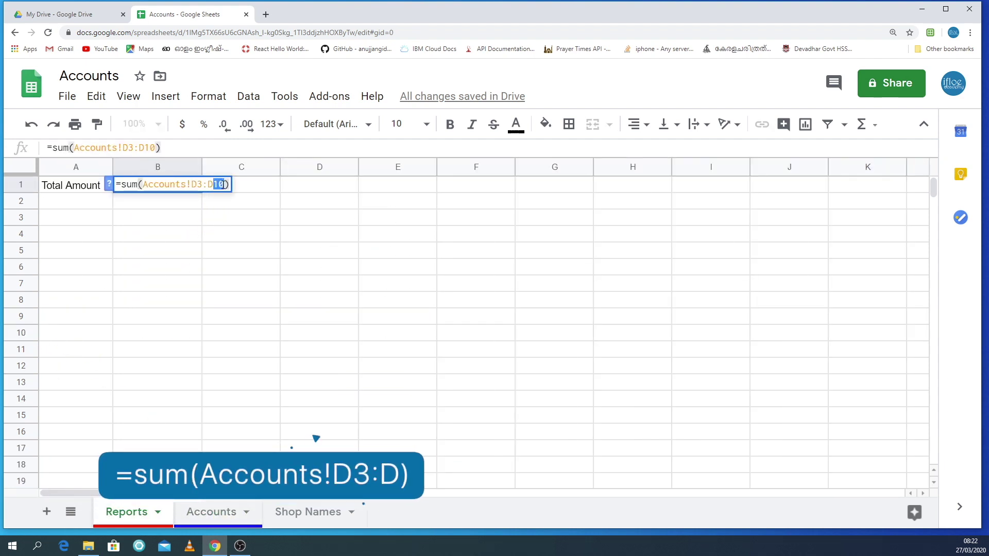
key(Return)
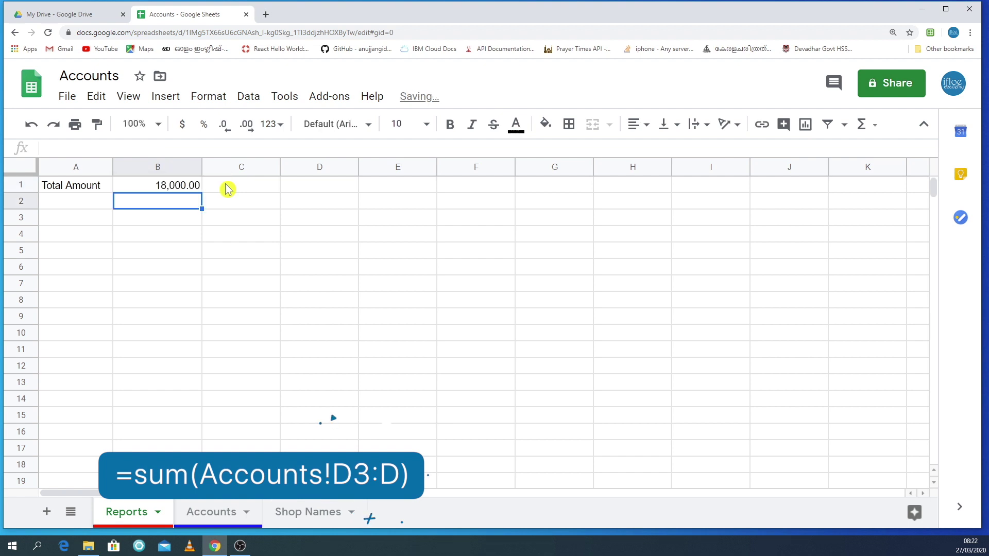
click(199, 187)
Add entry 10 in Accounts row 12 dated 03-01-2020 for Shop 2.
click(206, 510)
click(121, 351)
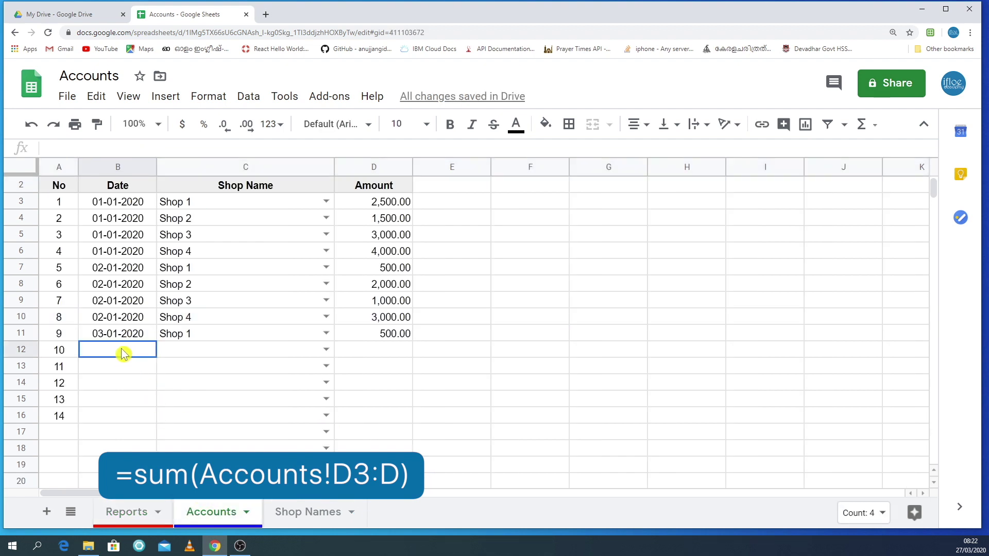
text(03-)
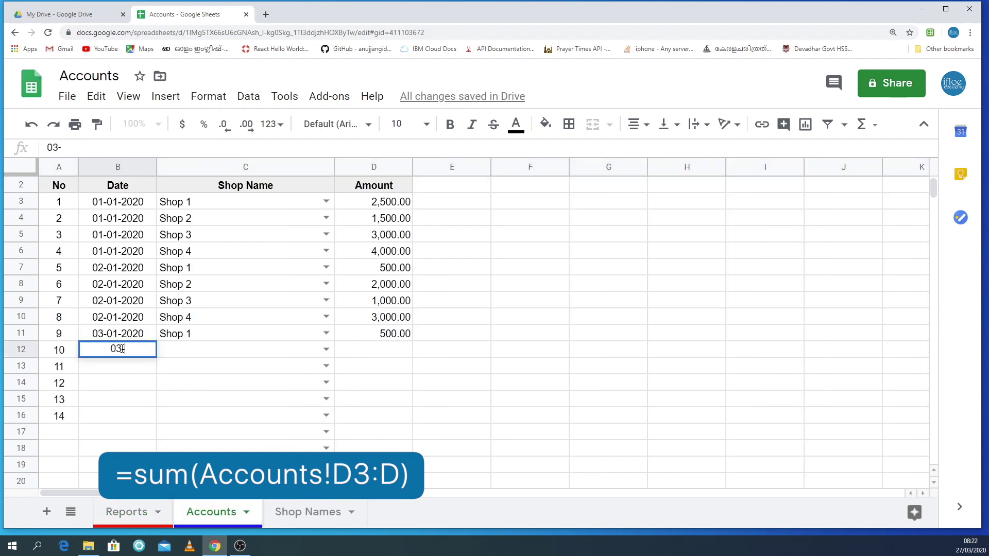
text(01-2020)
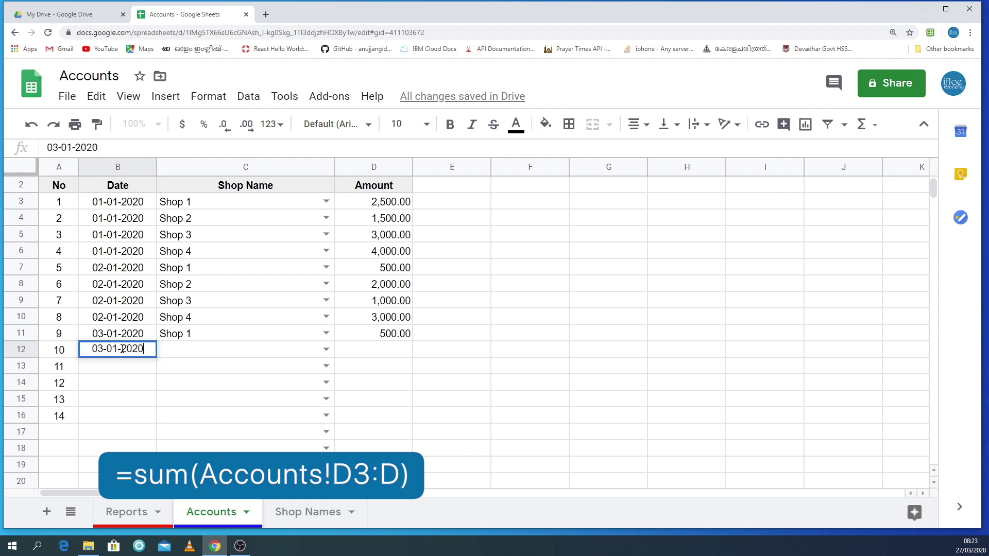
key(Tab)
click(326, 349)
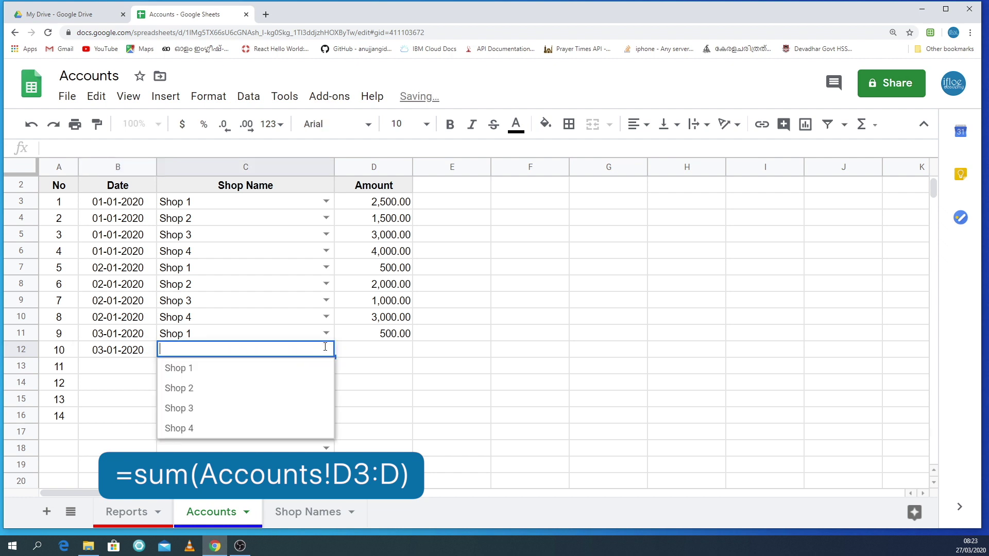
click(186, 387)
click(371, 353)
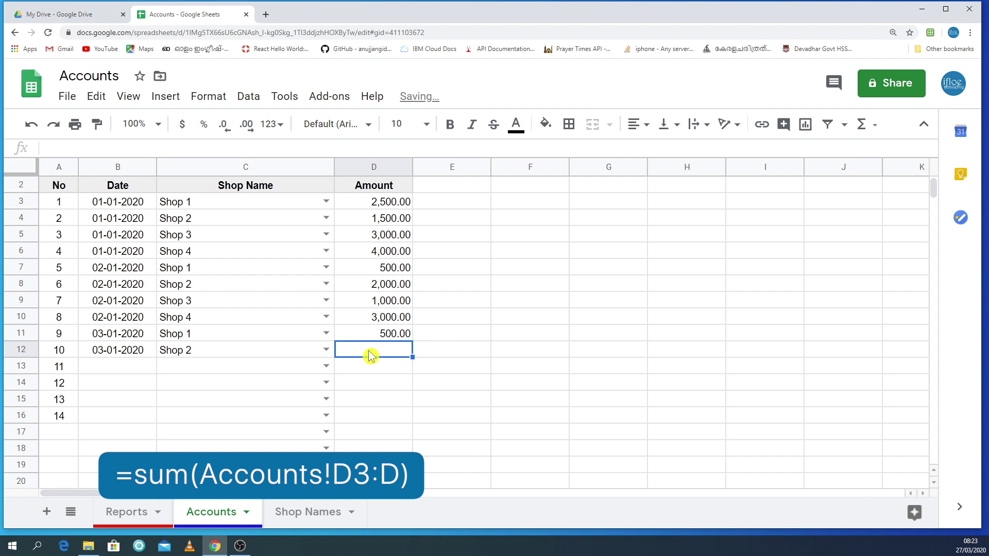
Enter 2000 as entry 10's amount and confirm the Reports total reads 20,000.00.
click(127, 512)
click(205, 515)
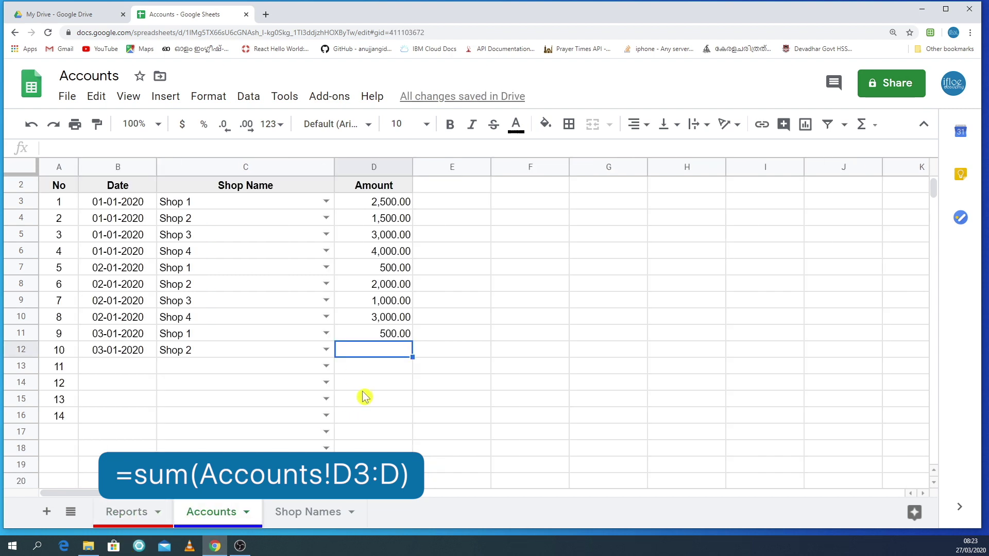
text(2000)
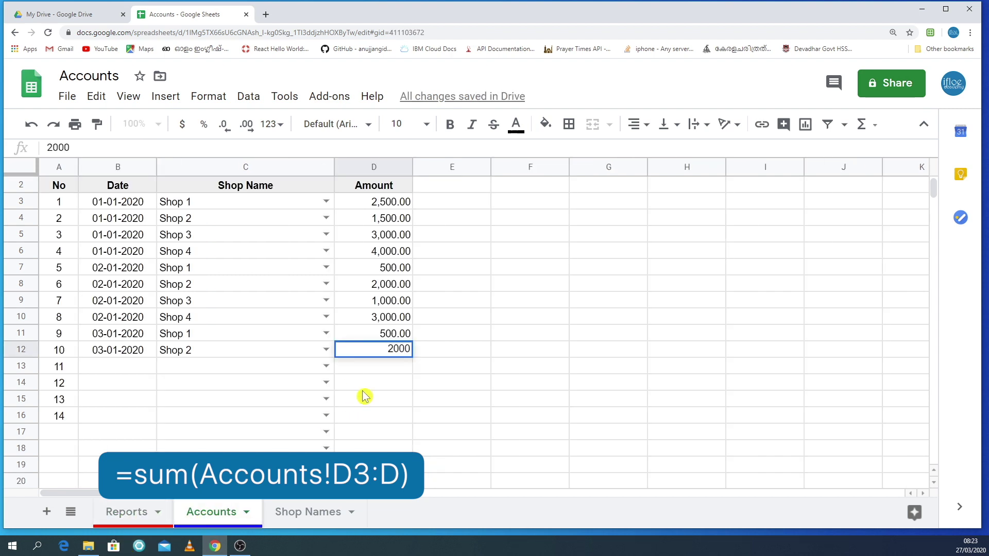
click(362, 389)
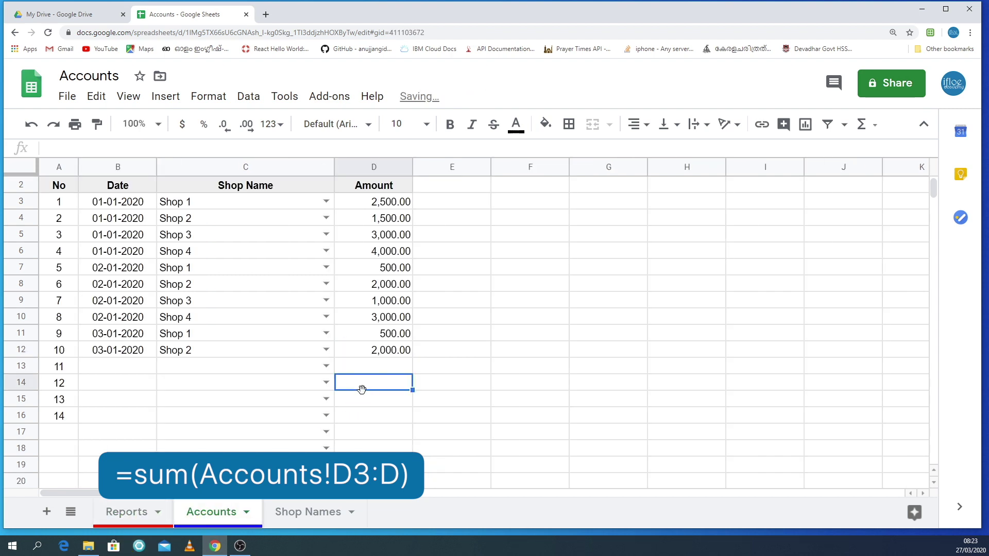
click(137, 519)
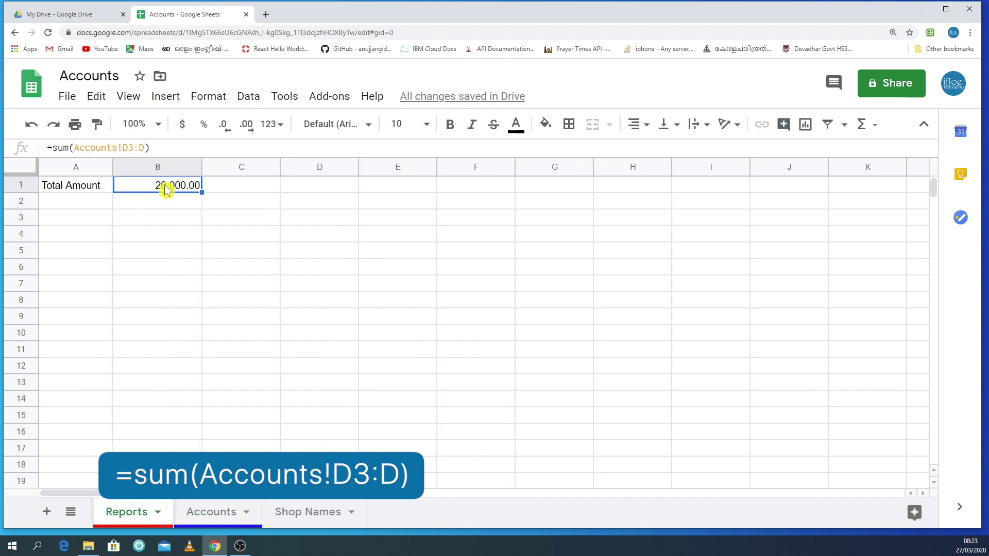
click(211, 518)
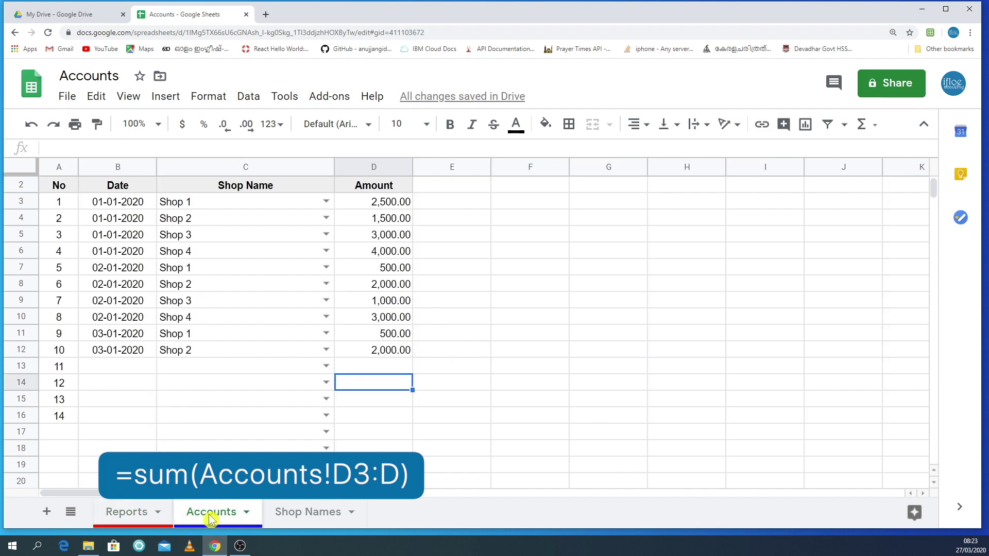
scroll(139, 360, down, 2)
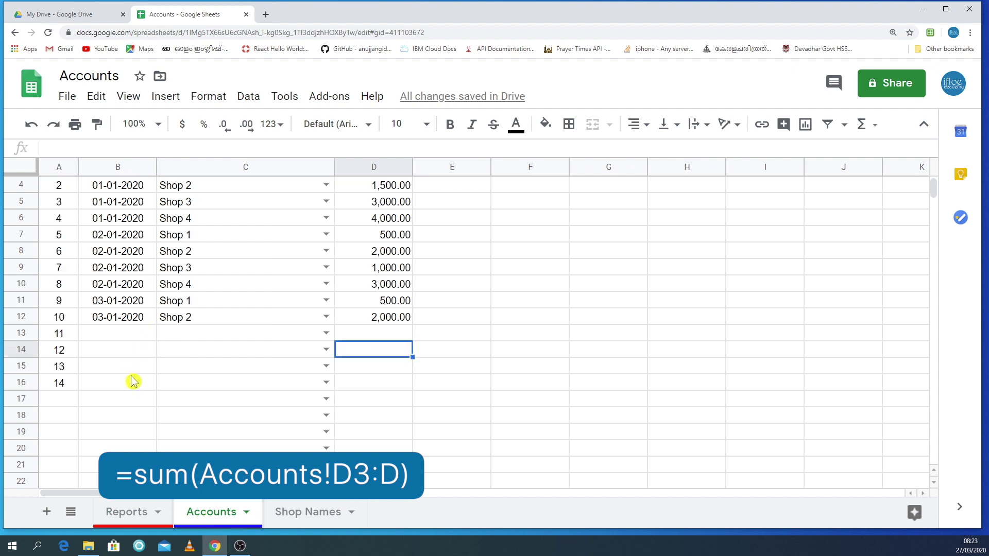
click(155, 512)
Merge A1:A2 and B1:B2 on Reports into two cells for the Total Amount banner.
click(130, 234)
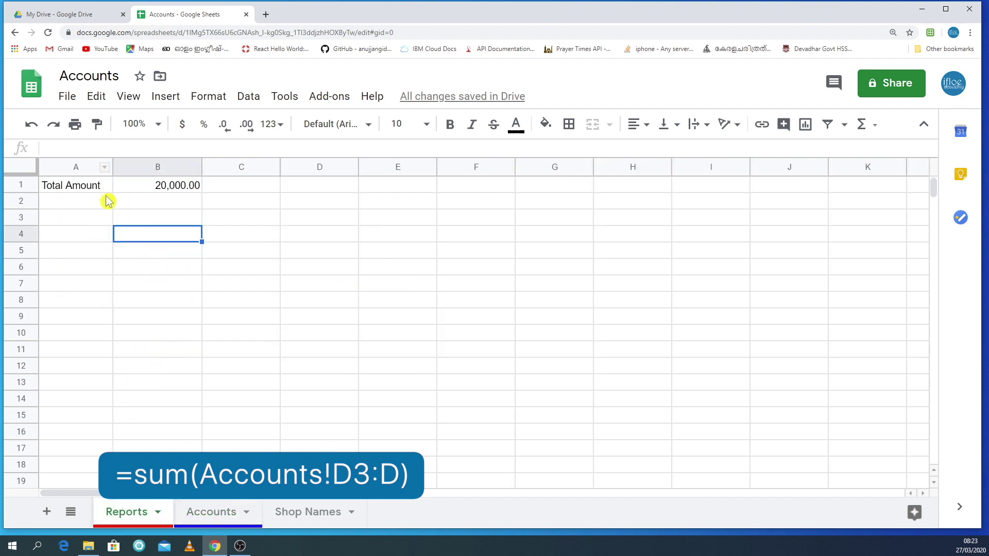
drag(87, 189, 88, 202)
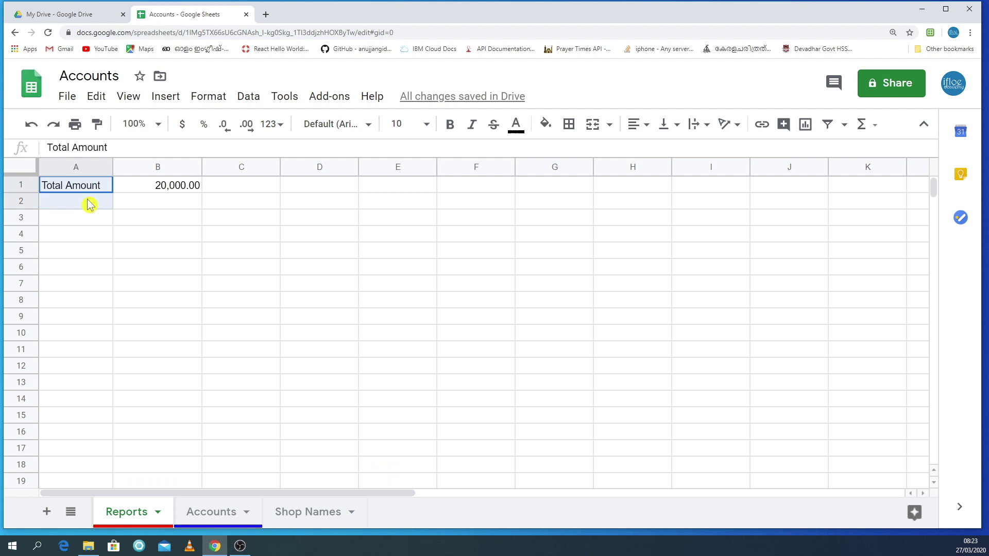
click(592, 124)
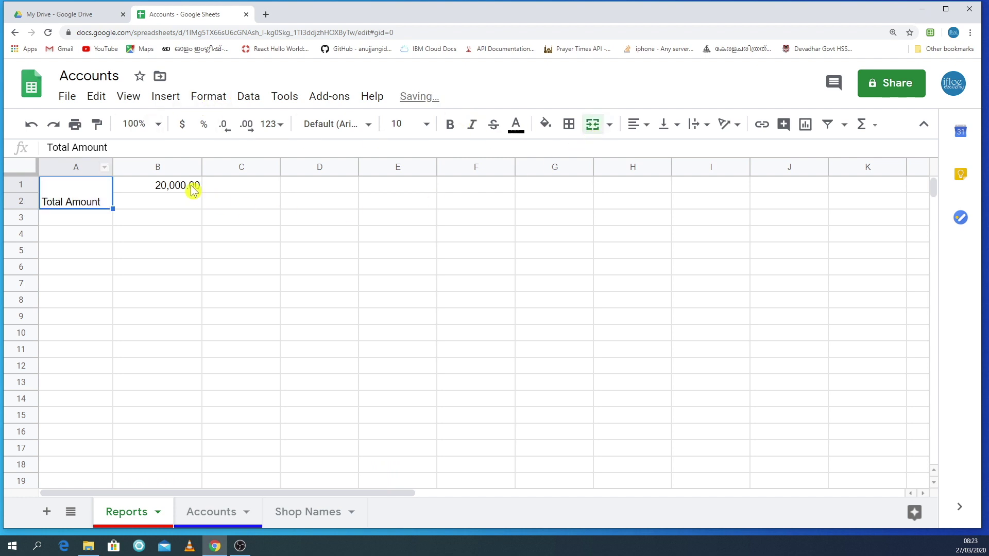
drag(190, 186, 135, 202)
click(568, 124)
click(337, 258)
click(592, 124)
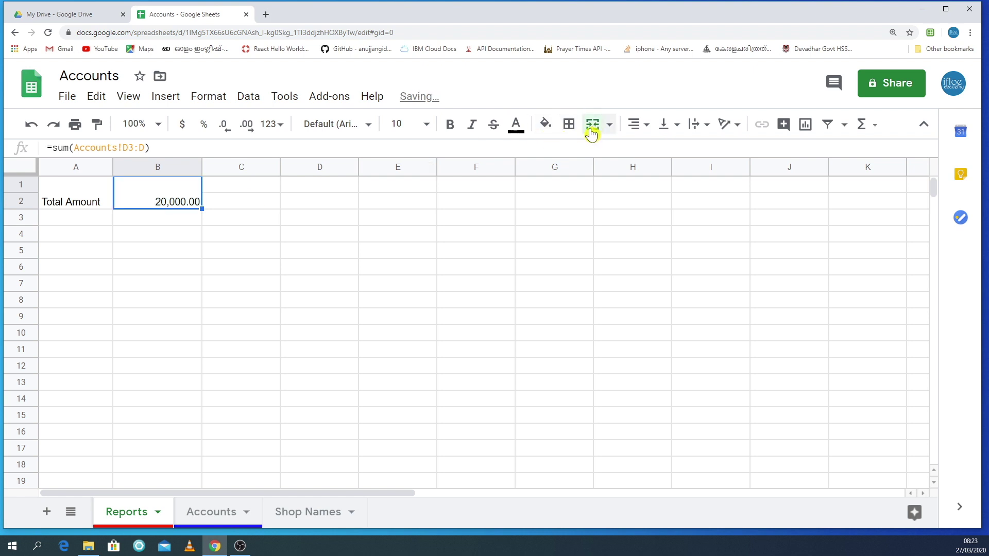
click(241, 299)
Style the A1:B2 banner with vertical centring, dark red fill, white text and size 18.
drag(72, 198, 180, 198)
click(664, 124)
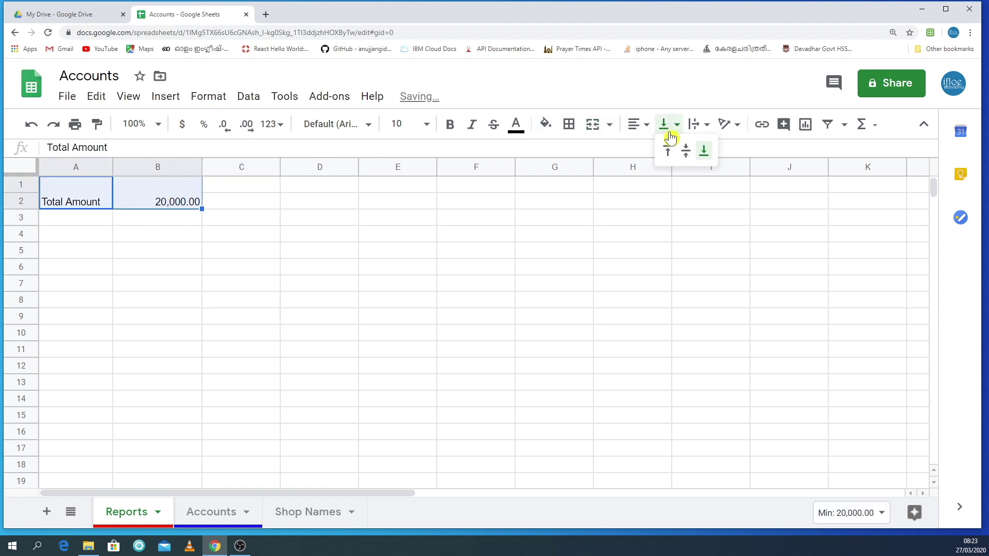
click(673, 154)
click(545, 124)
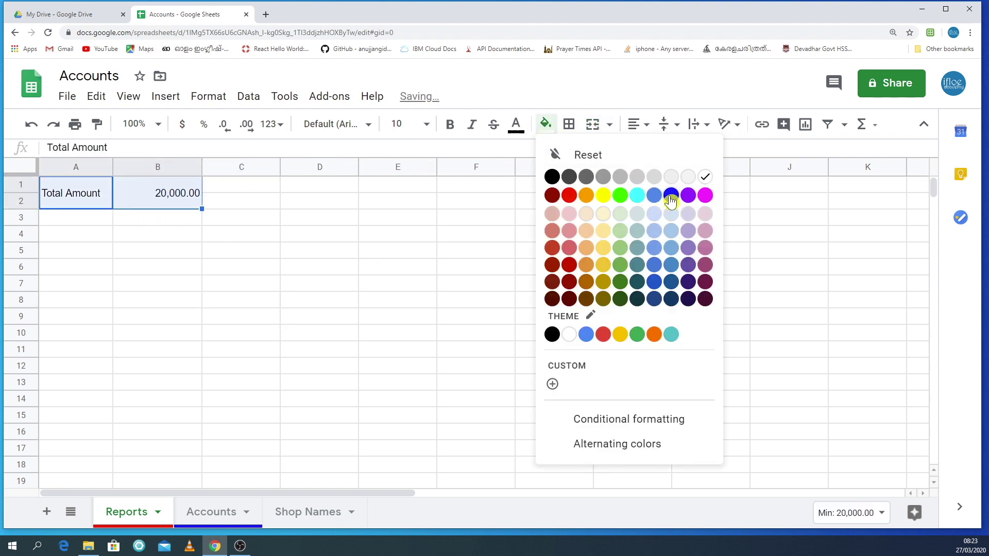
click(552, 265)
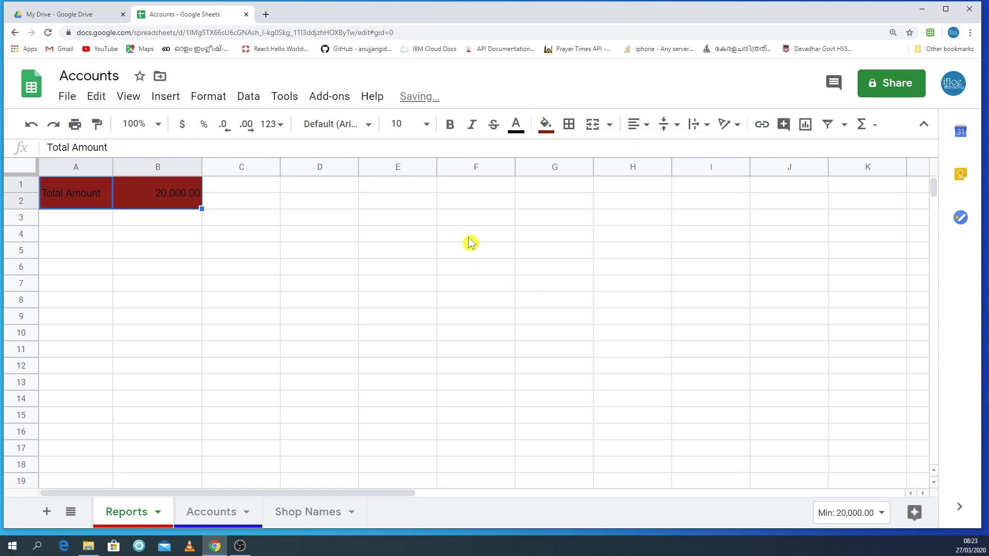
click(515, 124)
click(675, 177)
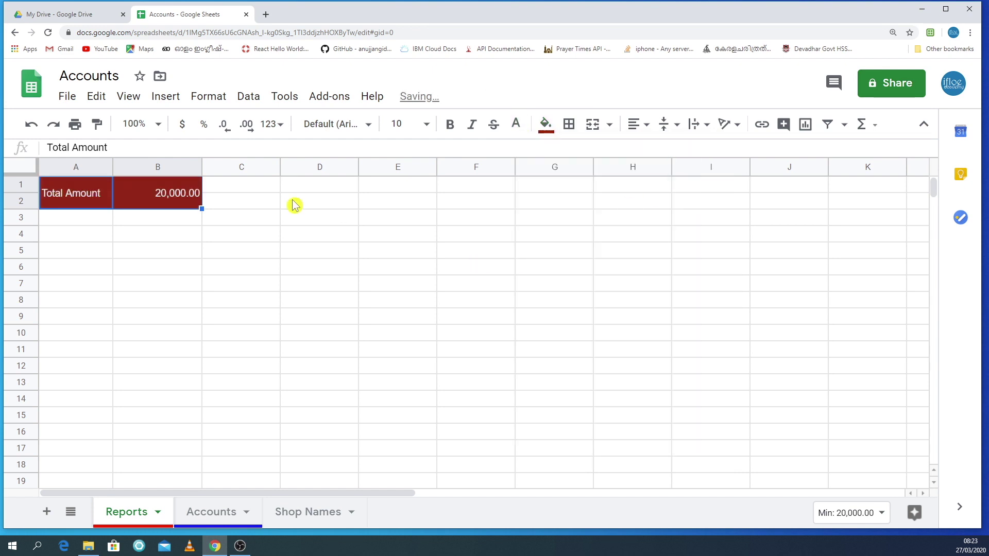
click(426, 124)
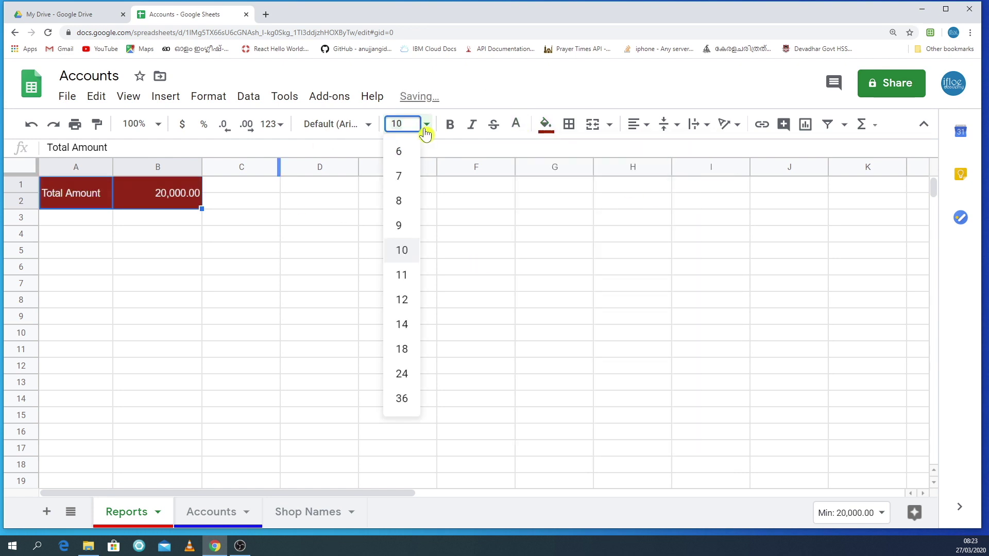
click(408, 350)
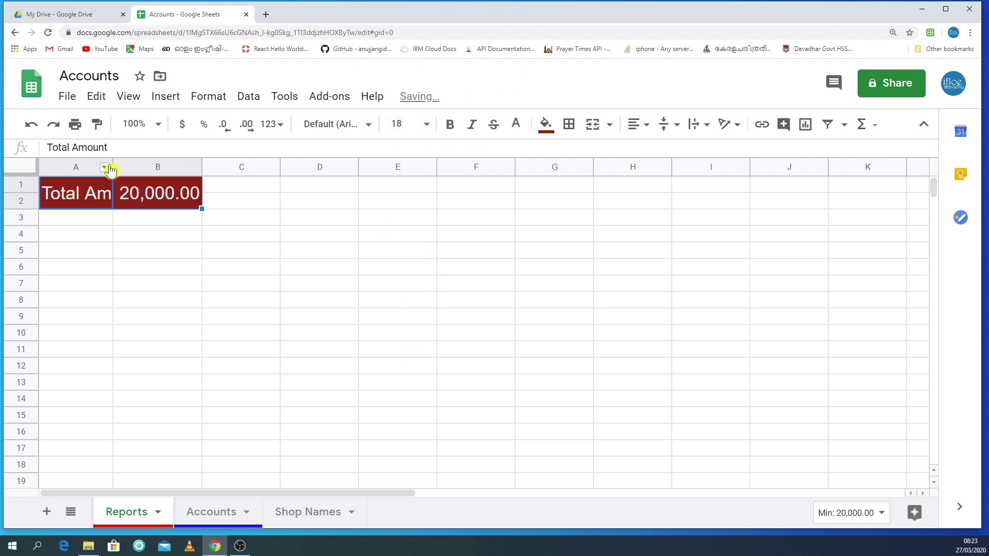
Widen columns A, B and C so the Total Amount banner fits.
drag(113, 168, 164, 163)
drag(242, 167, 279, 165)
click(220, 310)
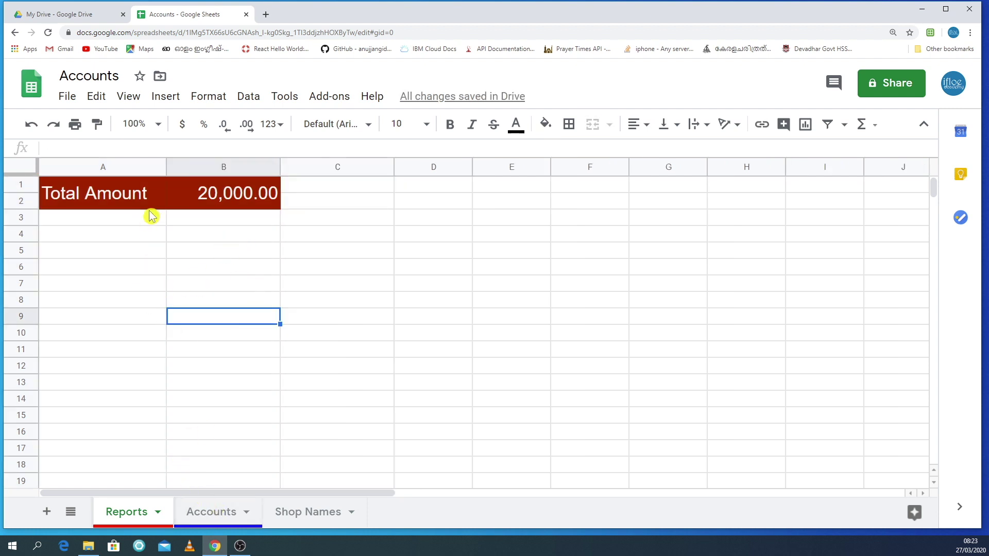
click(199, 197)
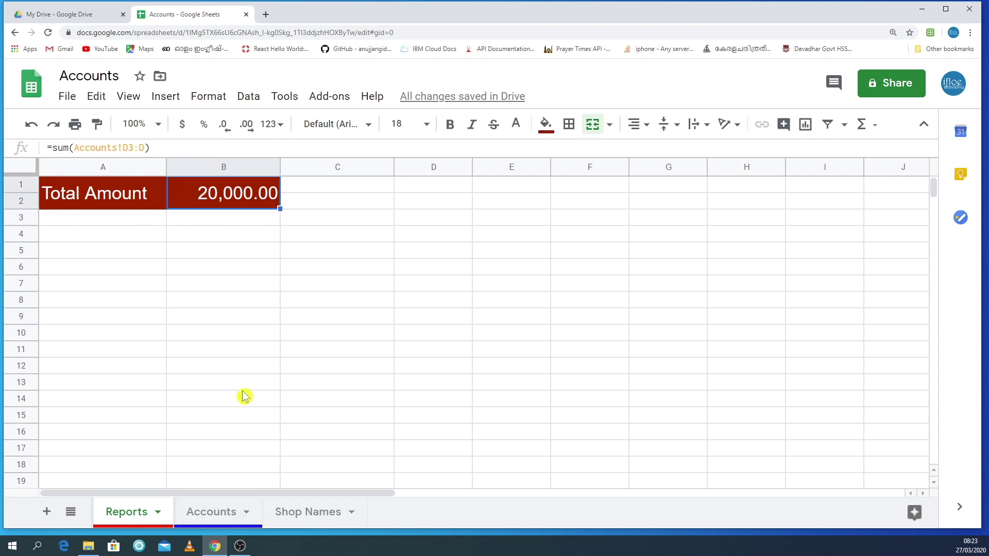
click(202, 512)
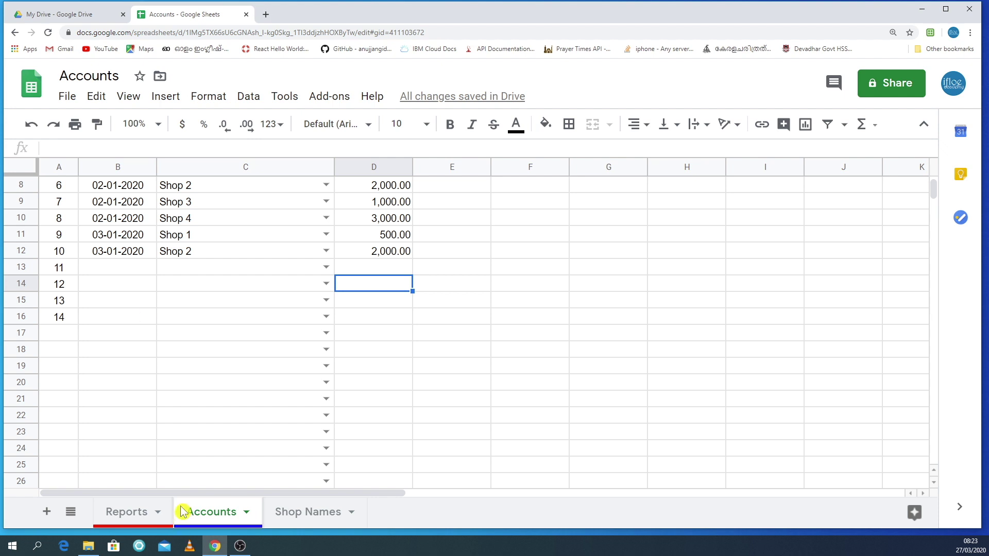
click(142, 517)
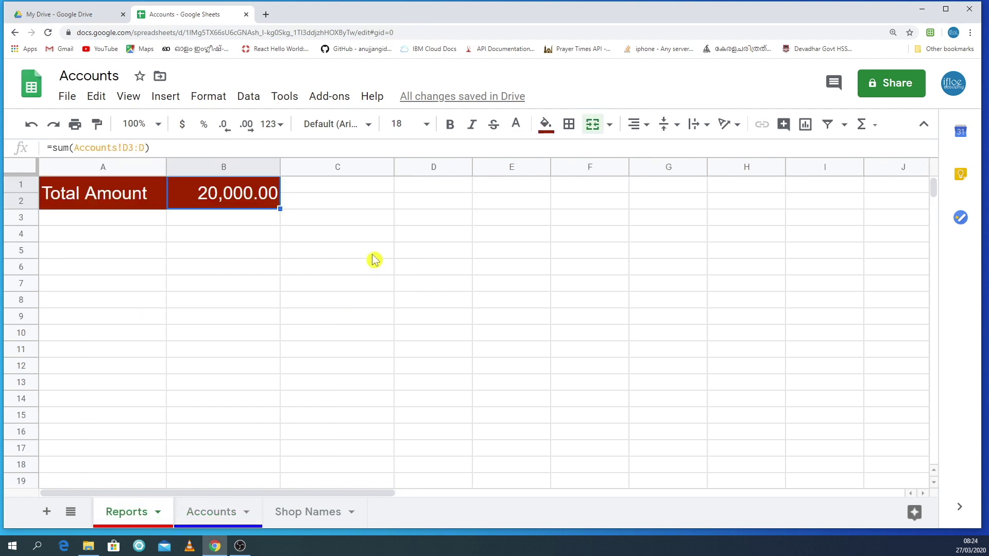
Type the headings Date in A5 and Amount in B5 on Reports.
click(92, 250)
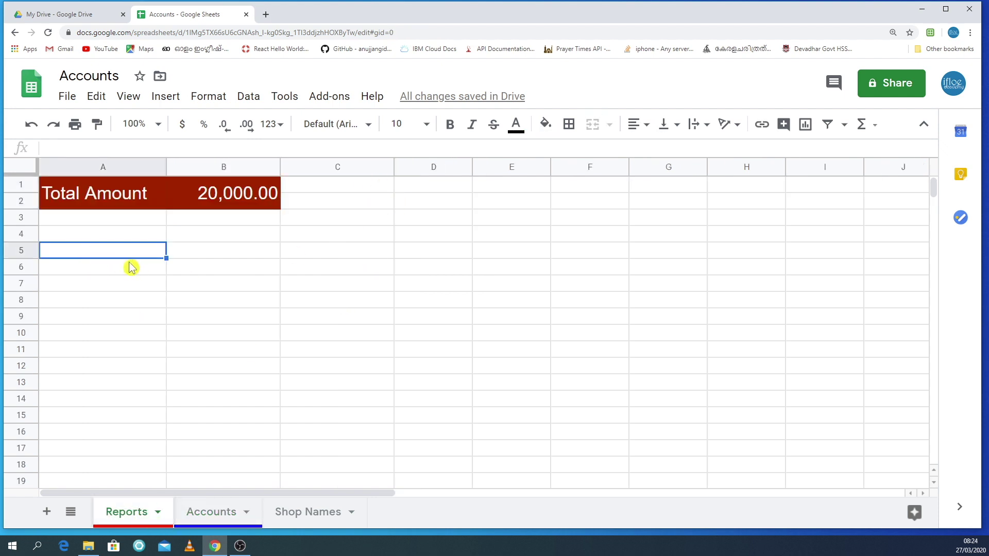
click(143, 286)
drag(103, 235, 219, 238)
click(154, 262)
text(Date)
click(198, 253)
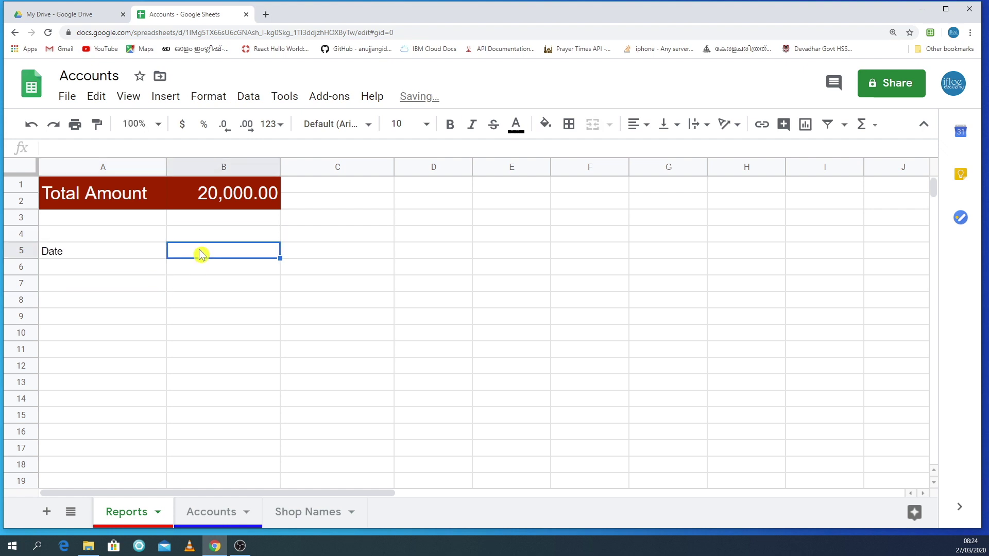
text(Amount)
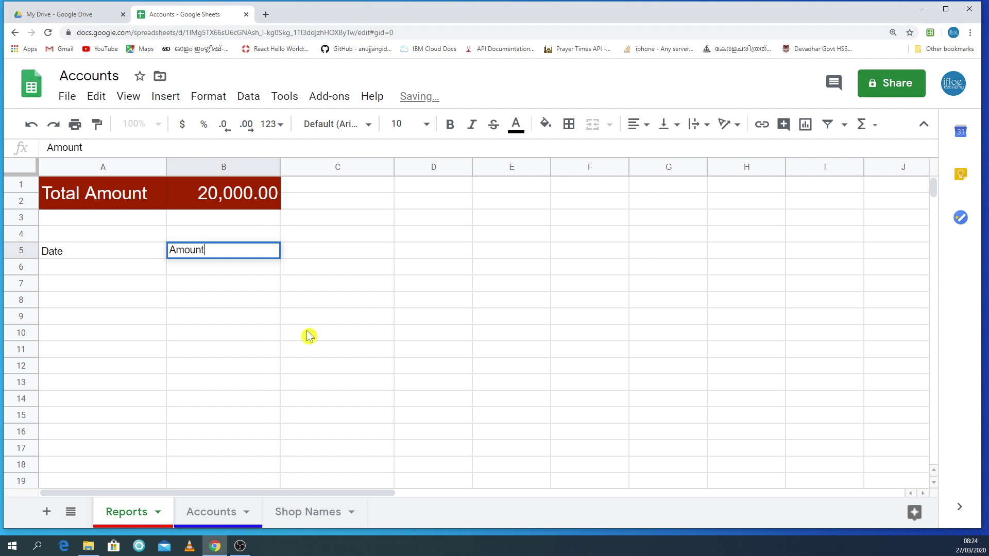
click(309, 336)
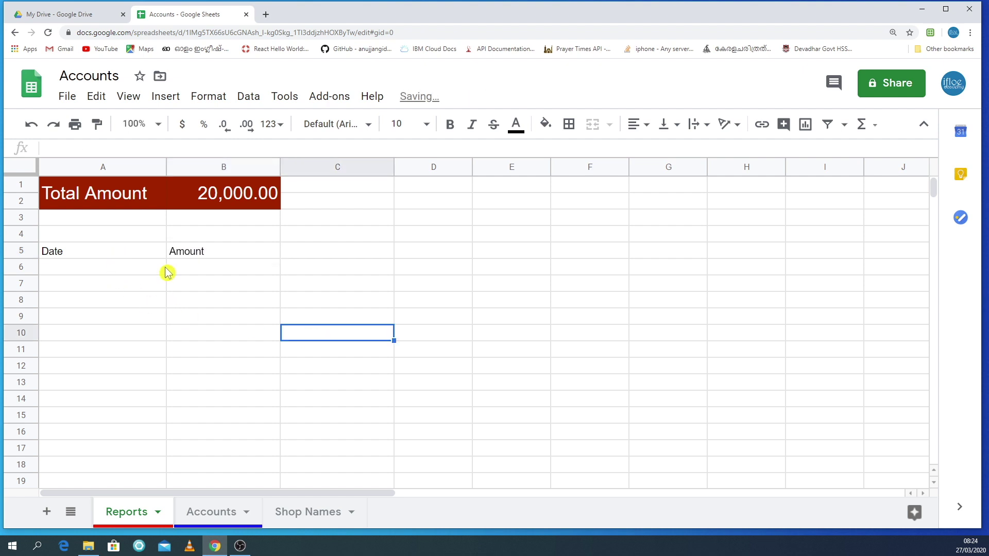
Enter 01-01-2020 in A6 and centre the Date and Amount headings.
click(146, 268)
text(01-01-2020)
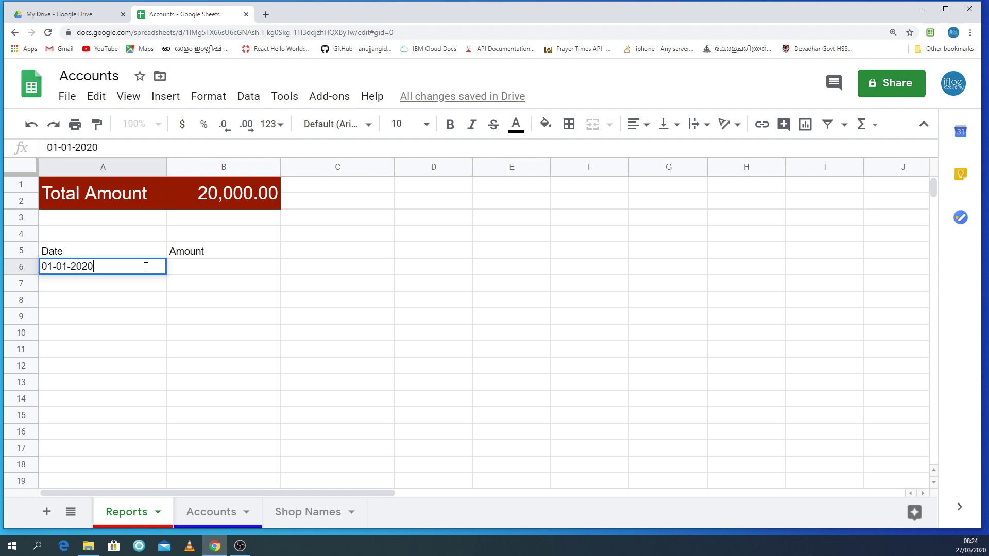
click(206, 269)
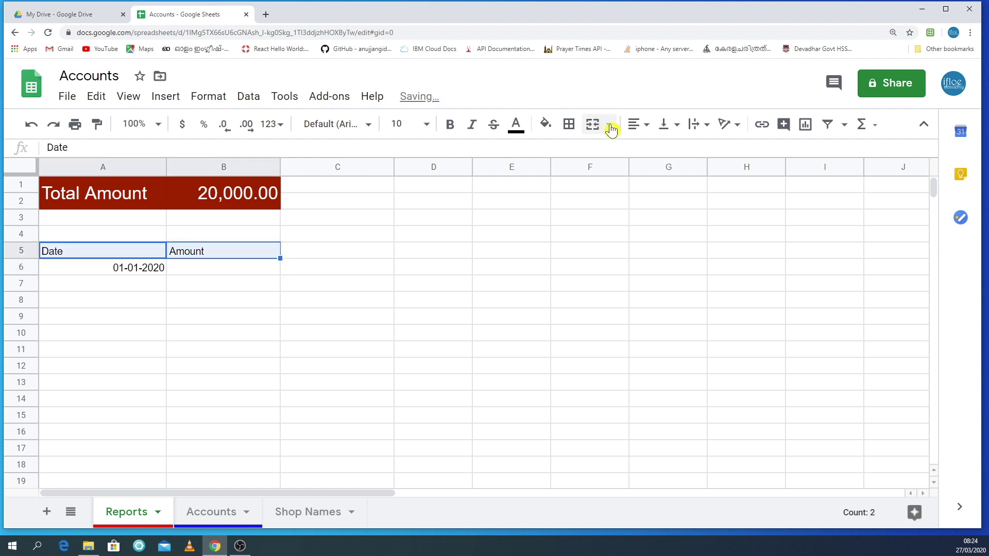
click(639, 124)
click(657, 144)
Right-align column B while keeping the Amount heading in B5 centred.
click(248, 272)
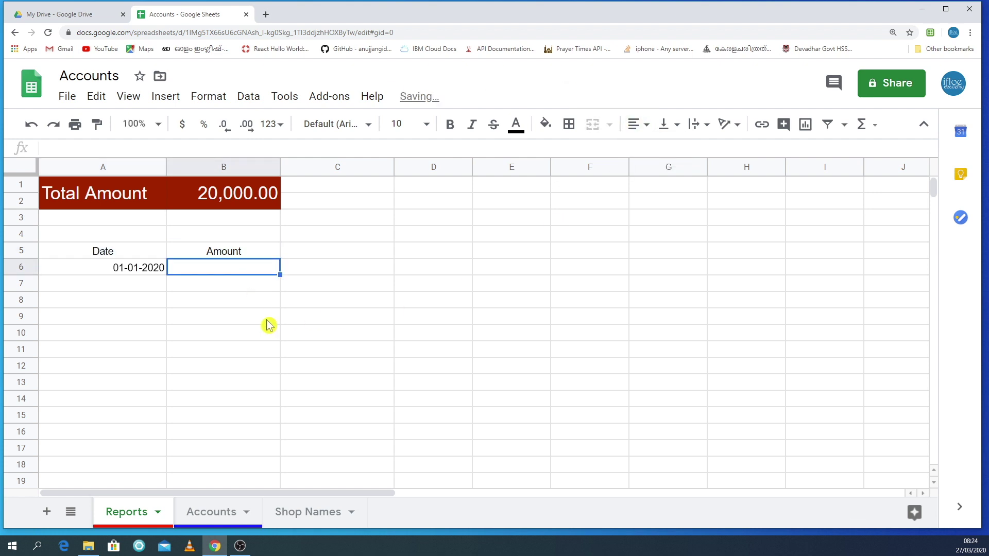
click(198, 167)
click(638, 124)
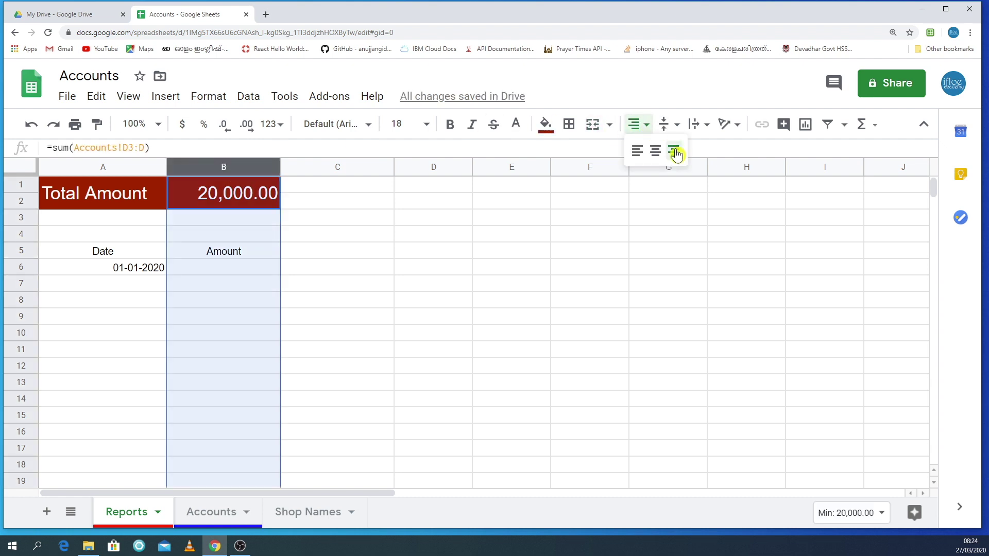
click(676, 146)
click(257, 252)
click(638, 124)
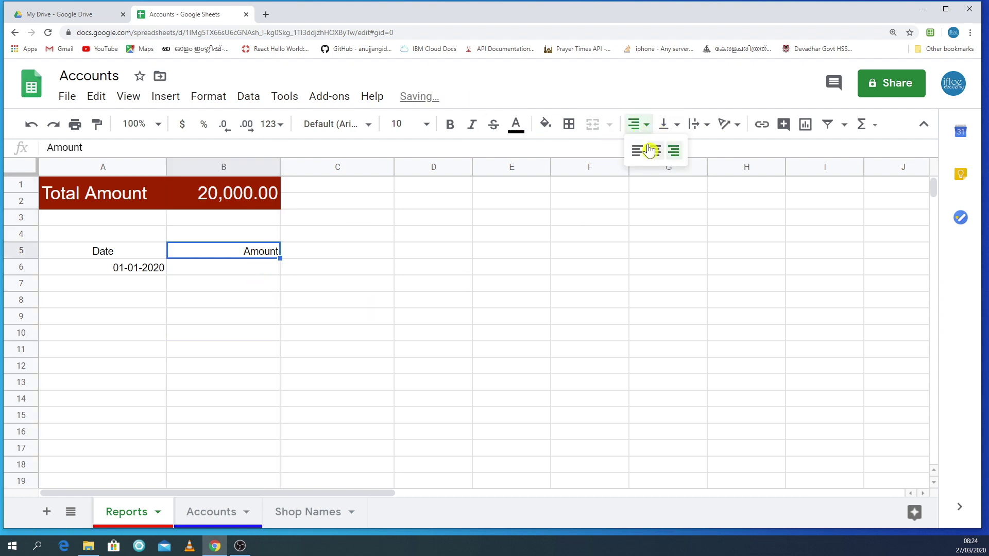
click(657, 145)
Centre the date 01-01-2020 in A6.
click(234, 321)
click(137, 268)
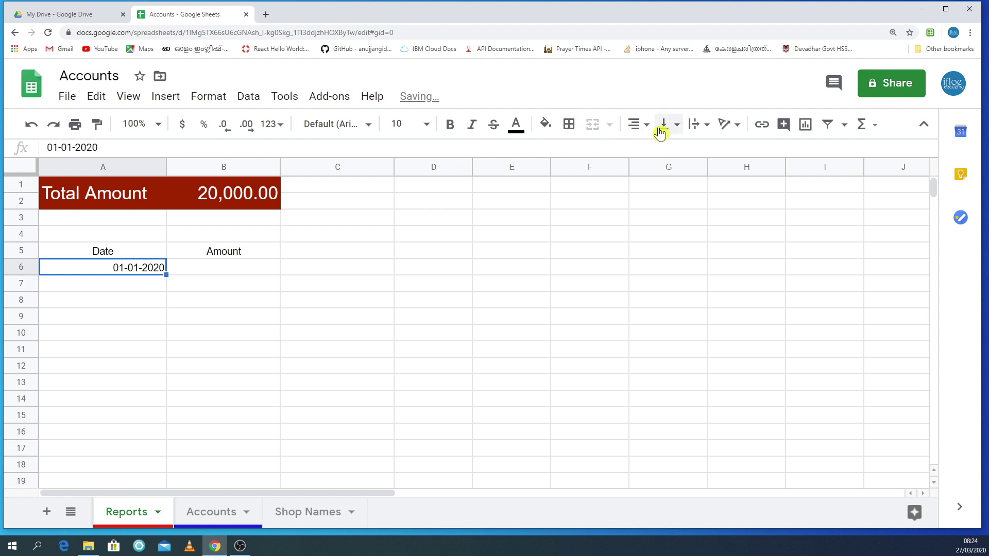
click(639, 124)
click(657, 145)
click(283, 278)
click(216, 273)
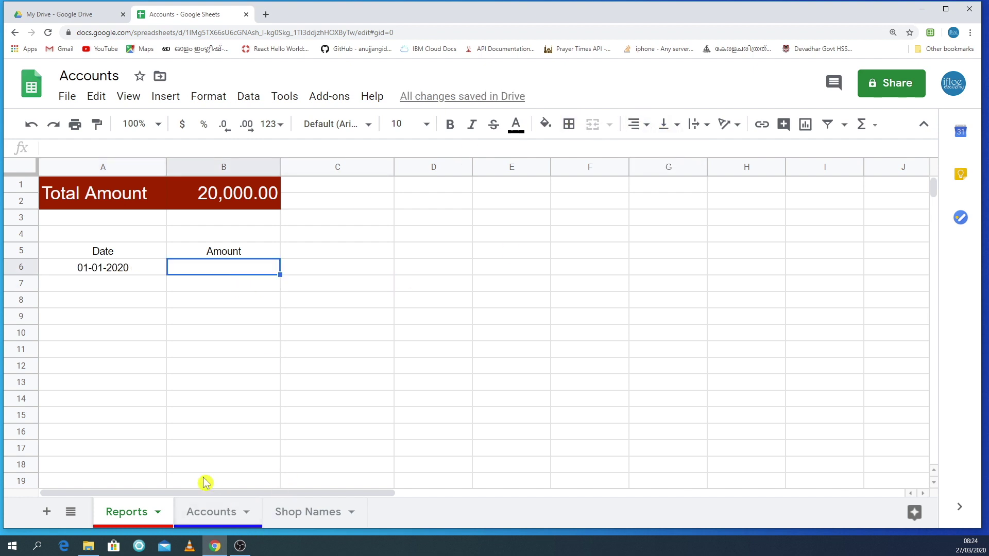
click(214, 523)
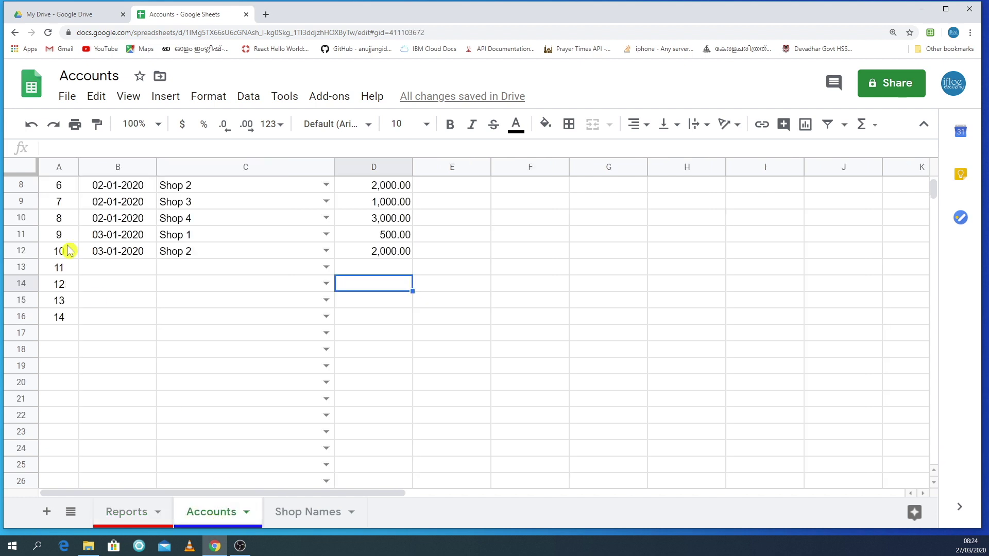
scroll(111, 247, up, 3)
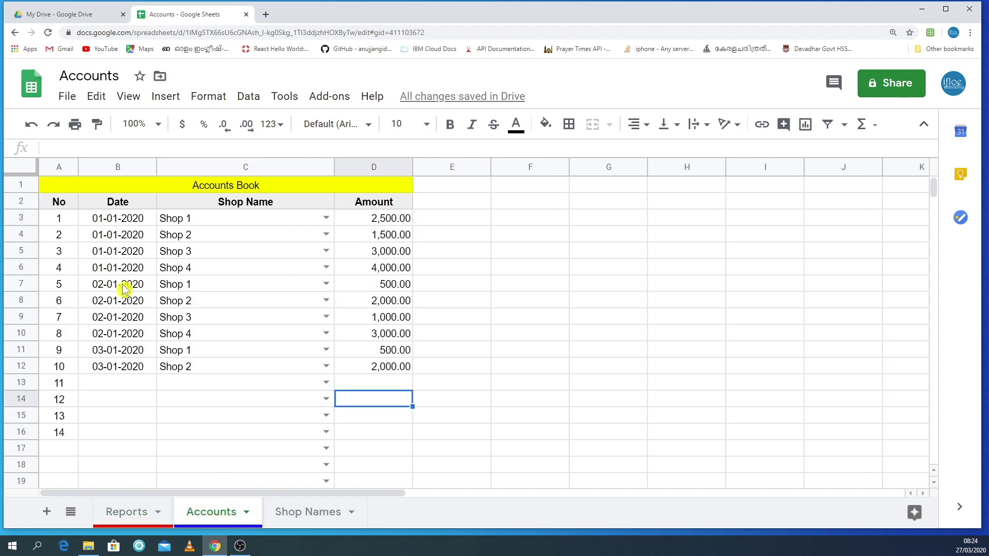
click(107, 221)
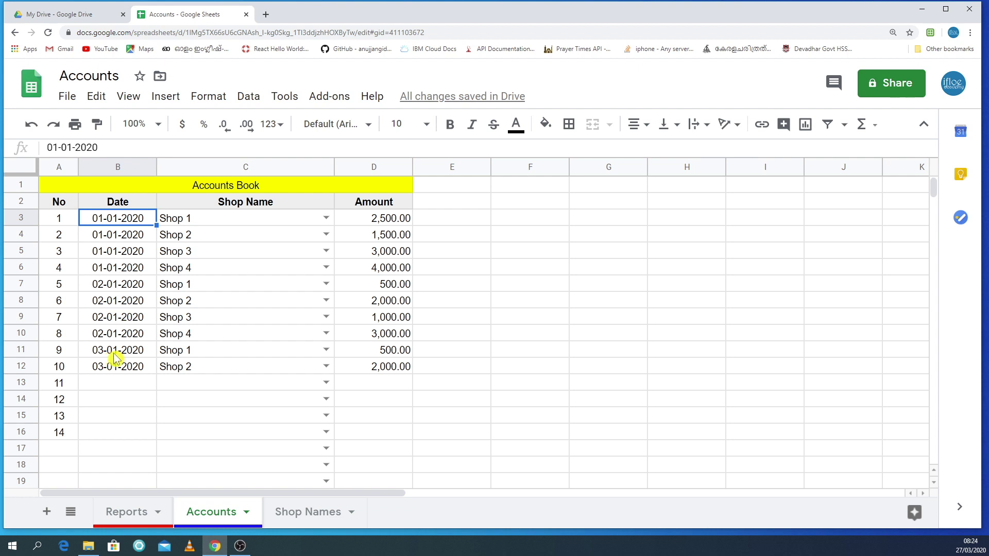
Give the Date and Amount headings in A5:B5 a yellow fill and bold text.
click(135, 520)
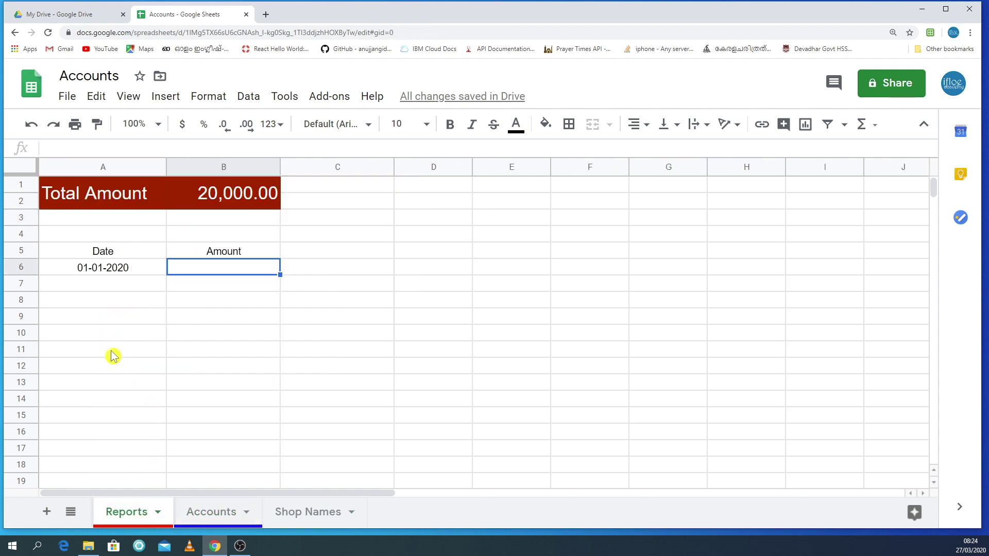
drag(115, 251, 222, 255)
click(544, 124)
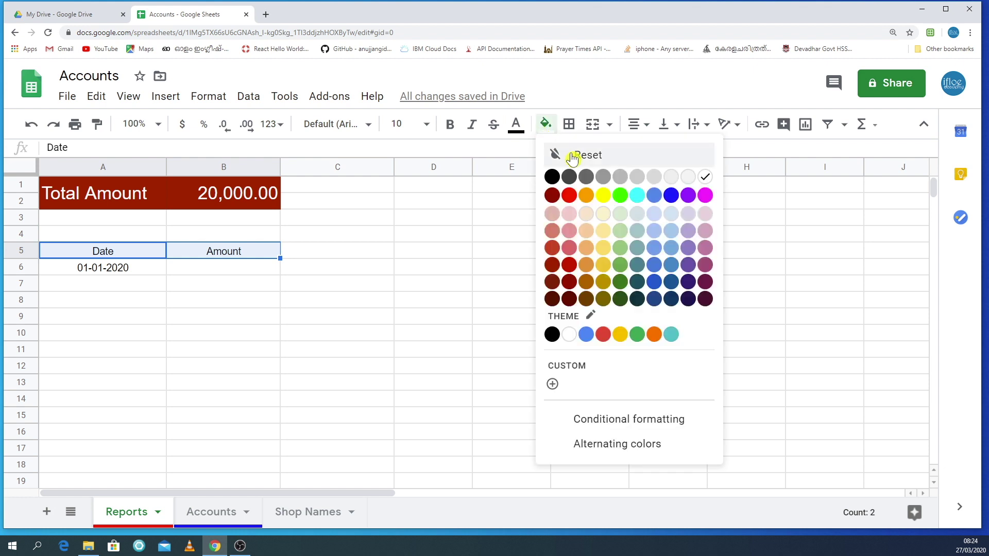
click(606, 196)
drag(134, 257, 230, 255)
click(450, 124)
click(177, 293)
click(206, 252)
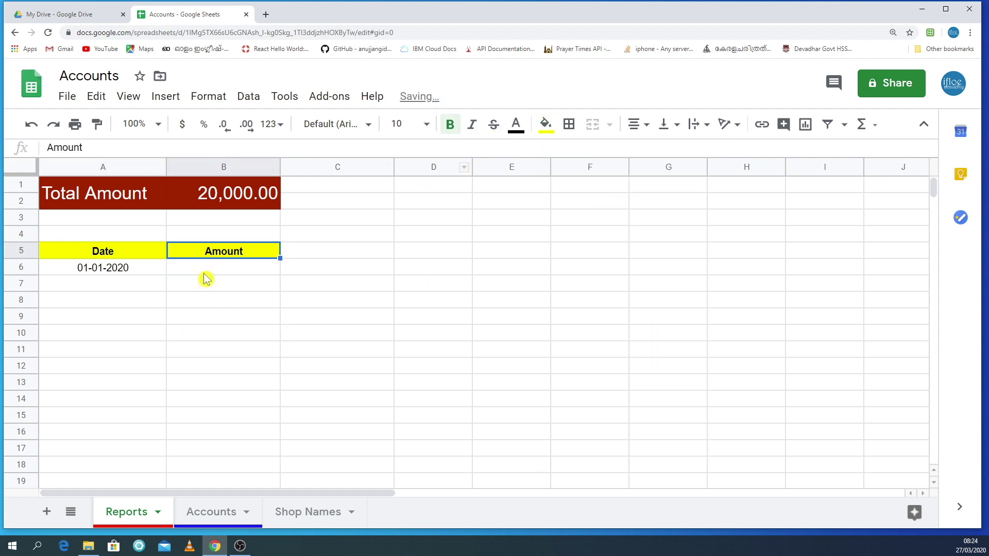
click(203, 274)
Enter =sumif(Accounts!B3:B12,A6,Accounts!D3:D12) in Reports B6, giving 11000 for 01-01-2020.
text(=)
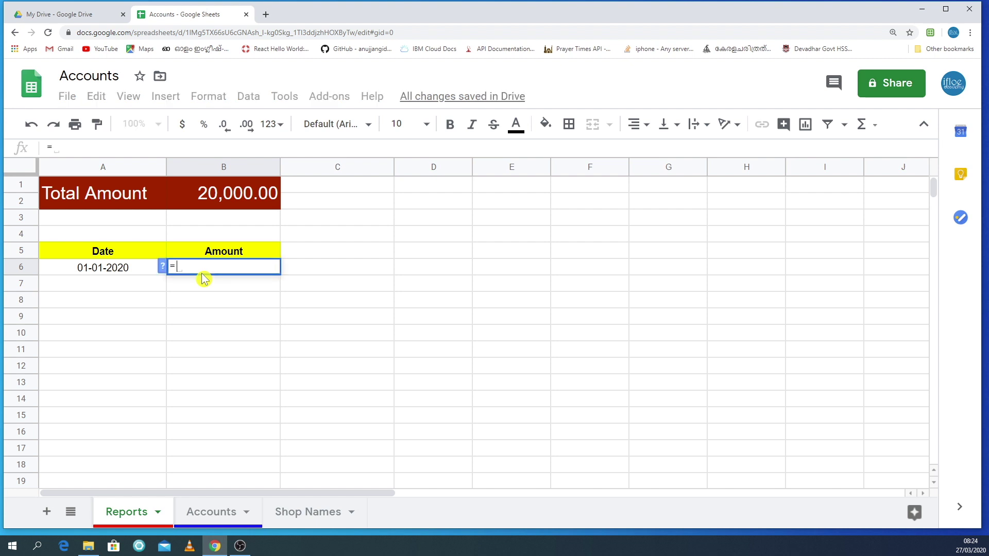
text(sum)
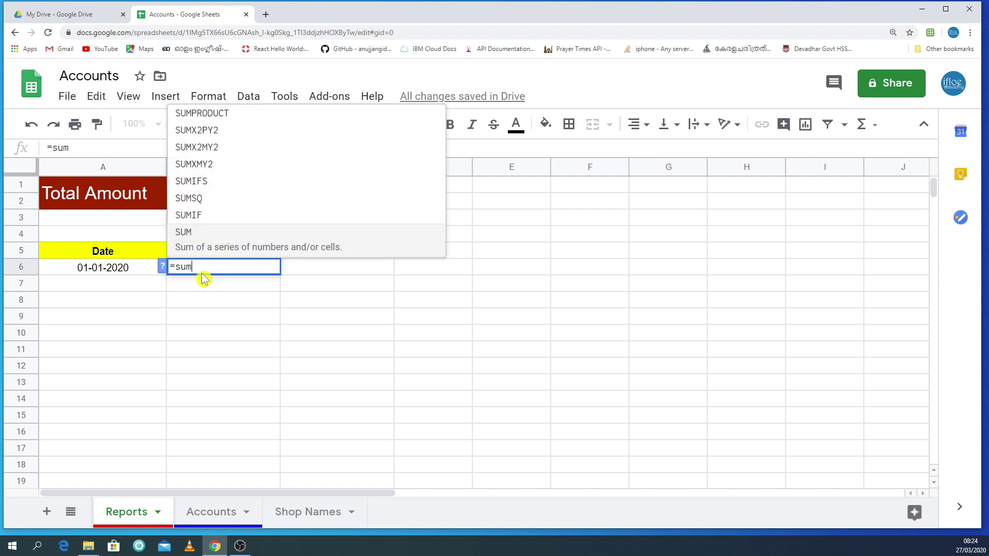
text(if)
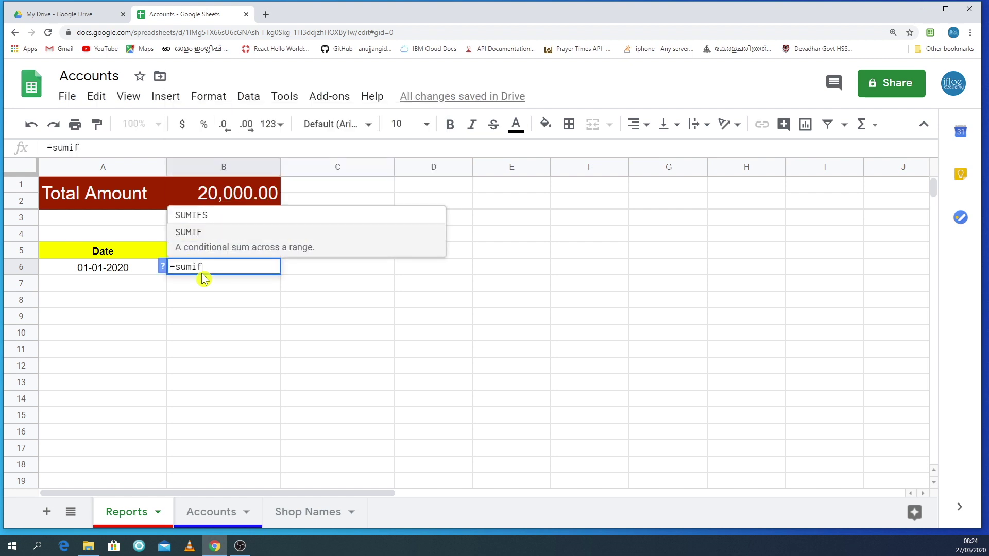
text(()
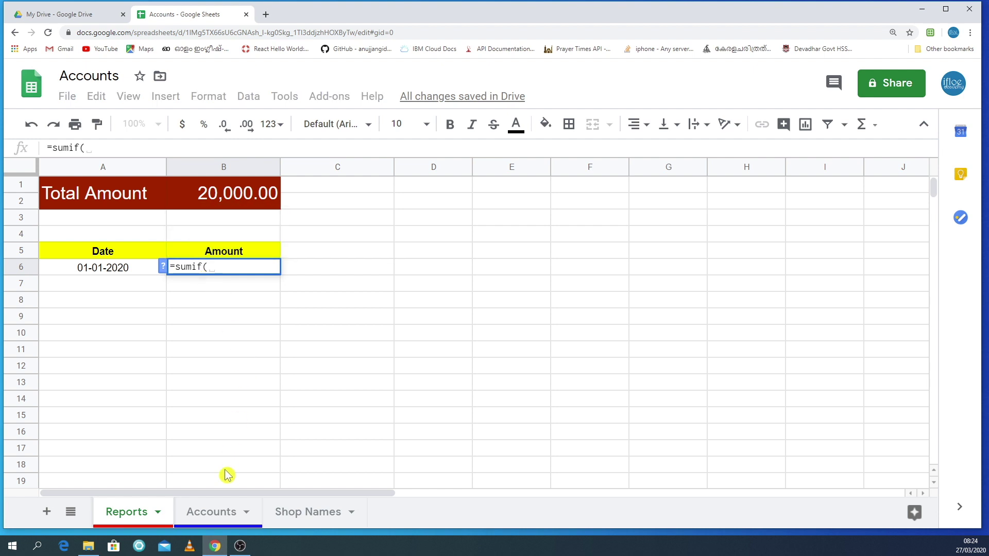
click(209, 517)
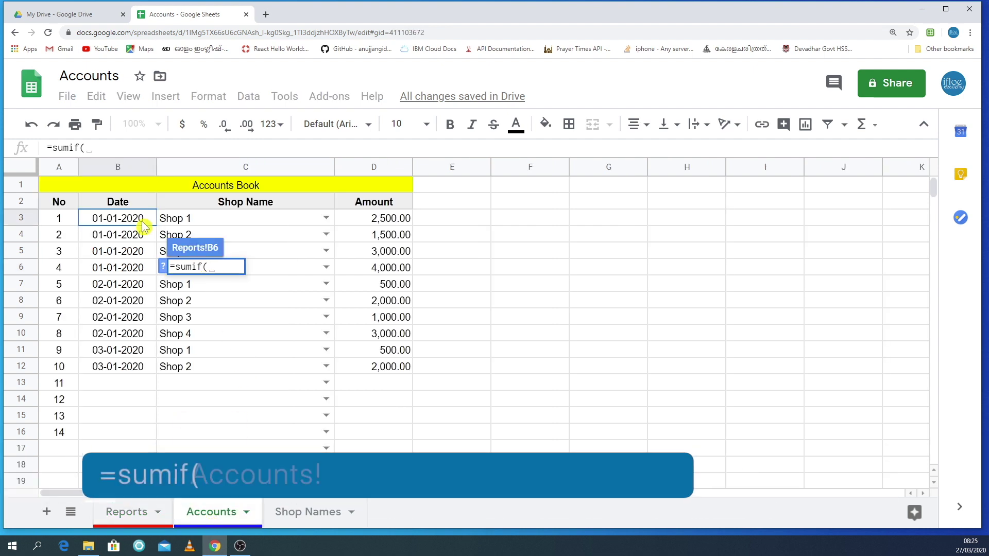
drag(126, 223, 138, 368)
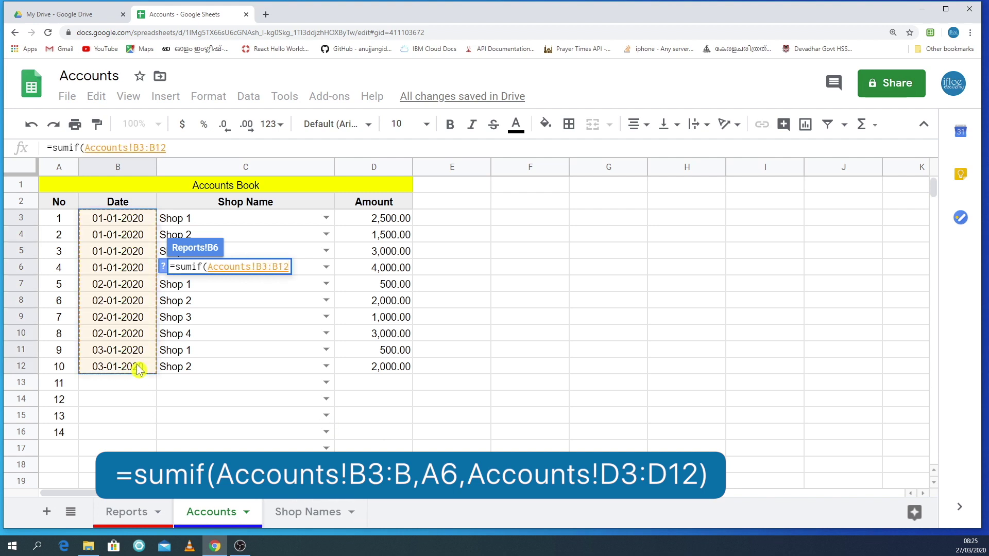
text(,)
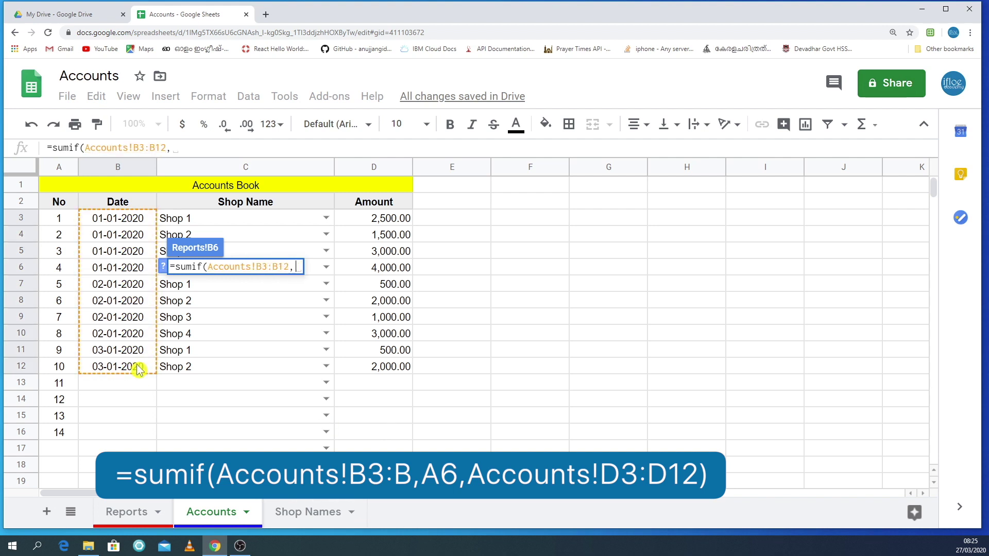
click(108, 515)
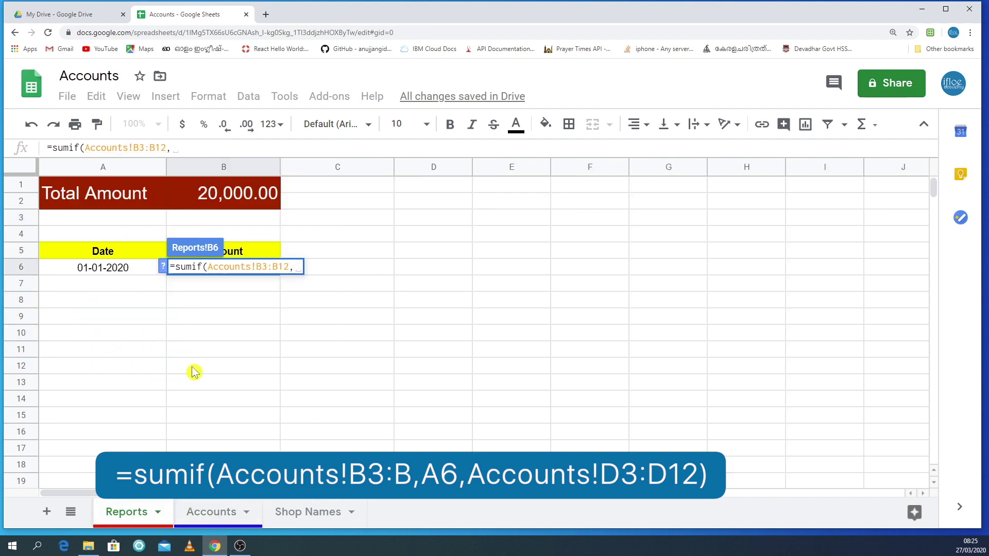
click(95, 273)
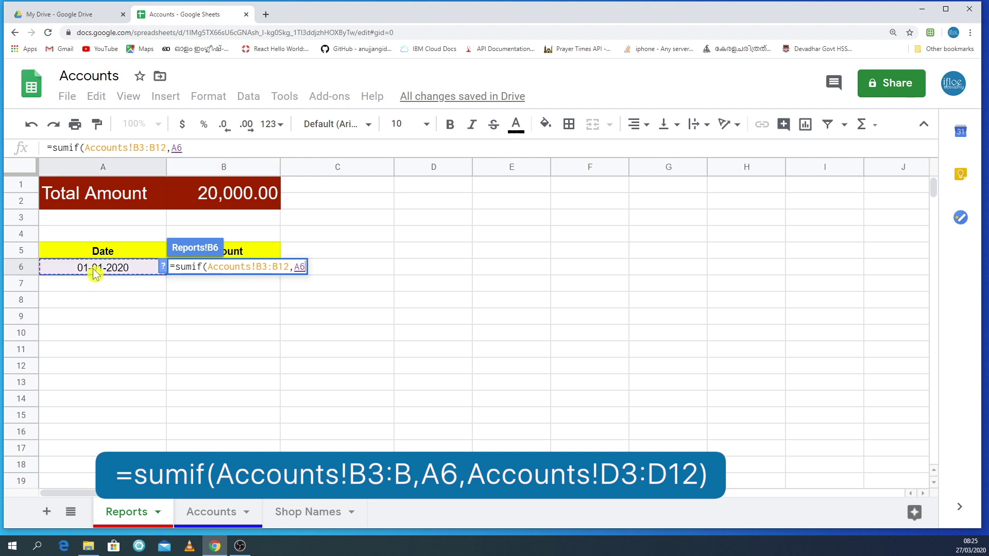
text(,)
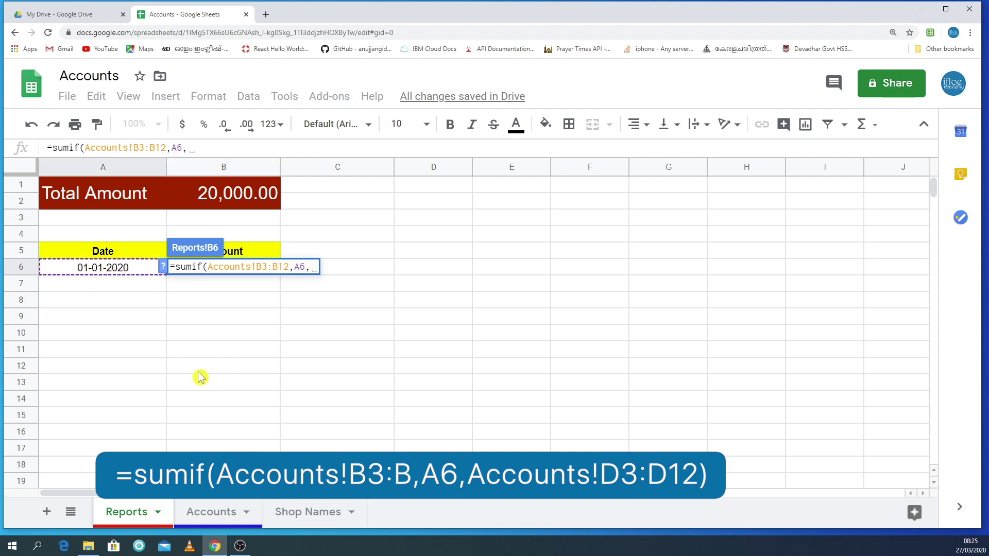
click(225, 515)
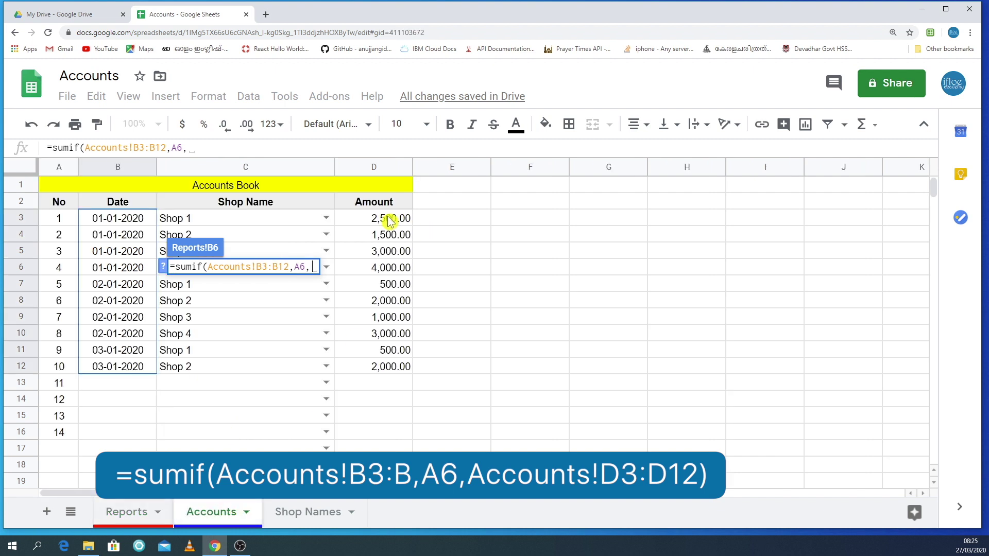
drag(390, 222, 406, 368)
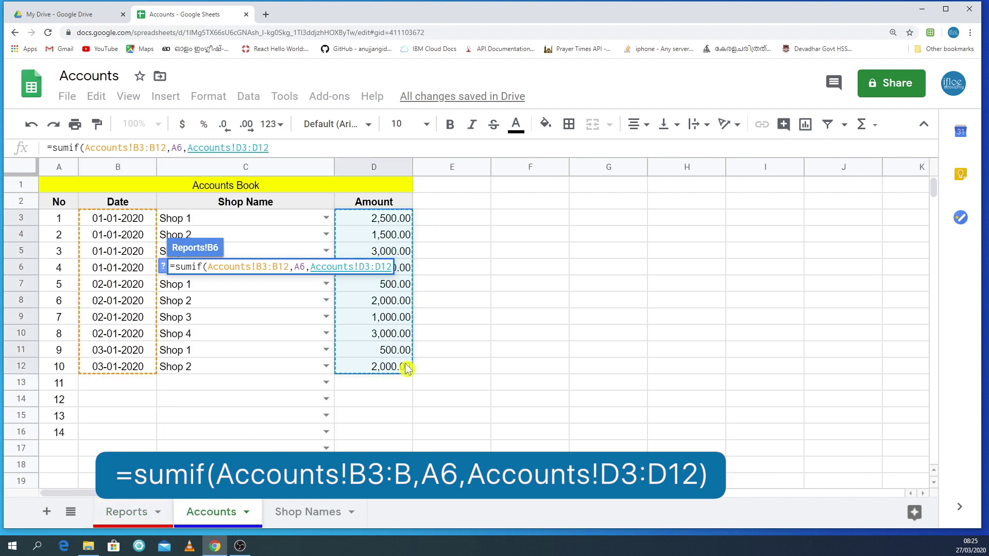
text())
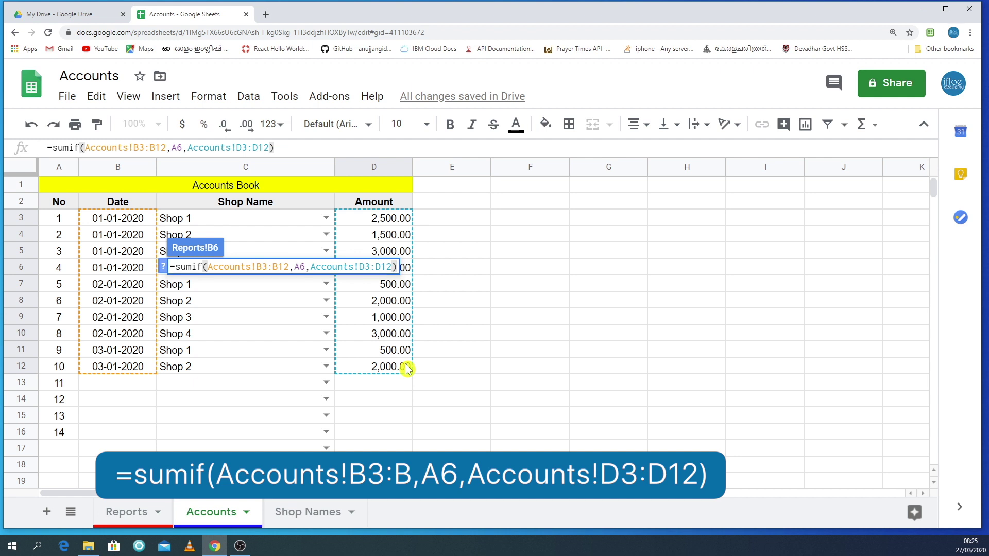
key(Return)
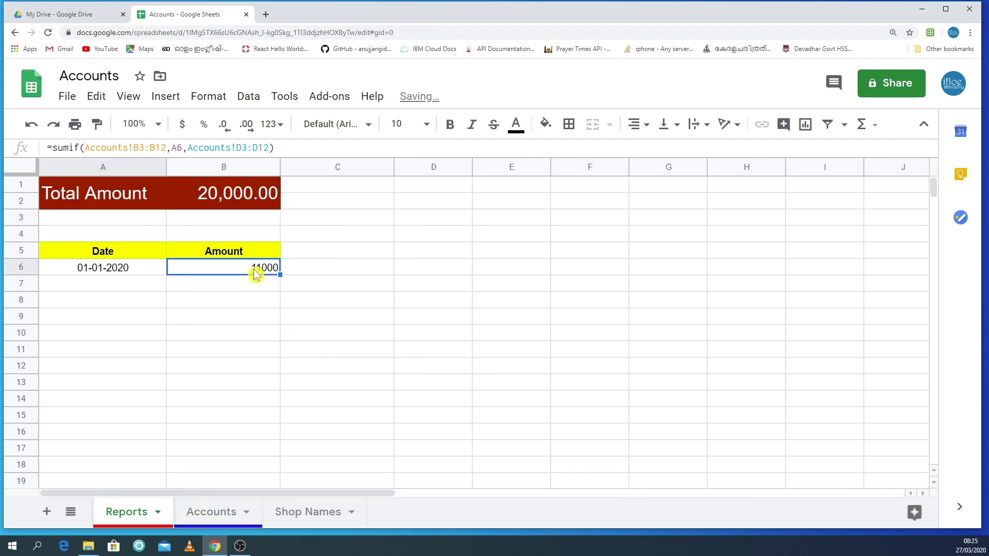
Apply the Financial number format to the Amount column B.
click(226, 169)
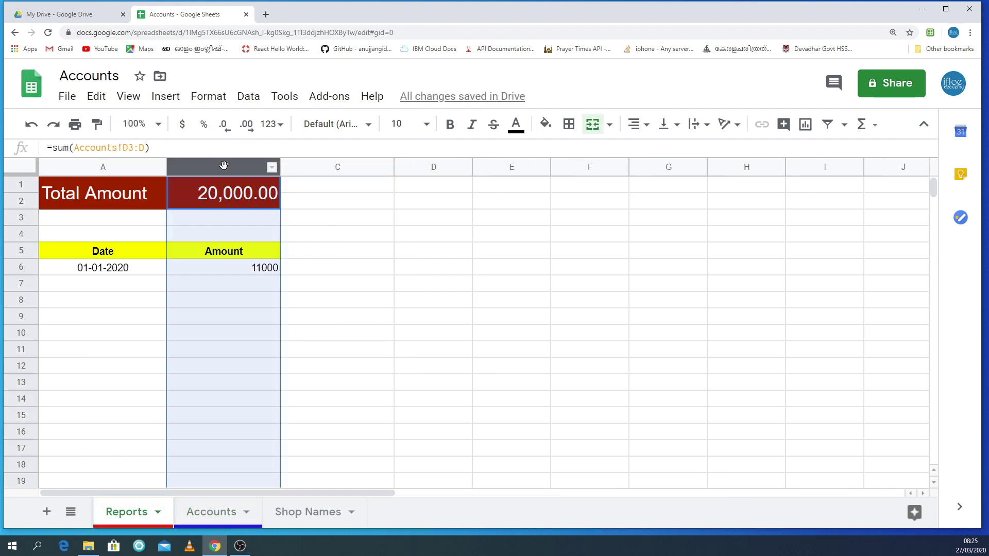
click(207, 97)
mouse_move(289, 162)
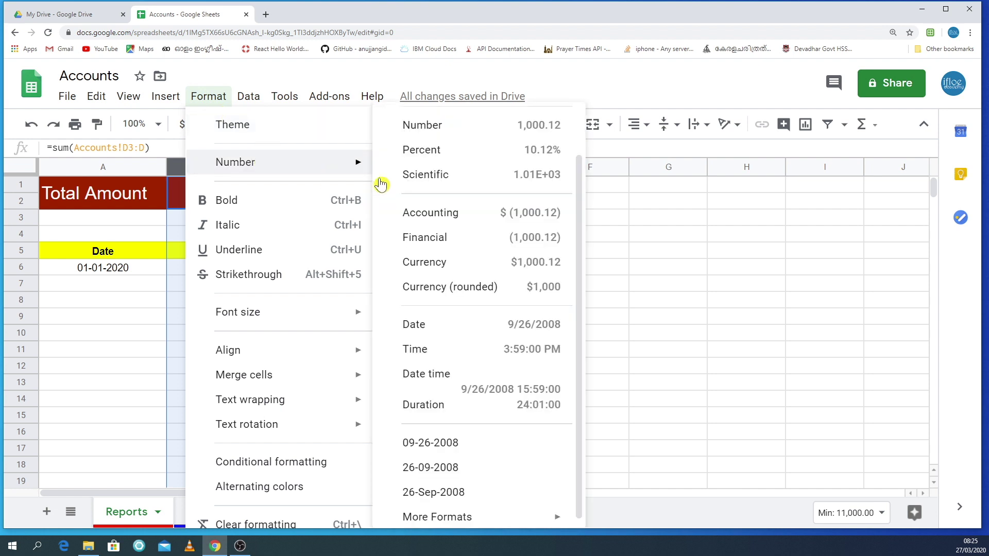
click(438, 249)
click(307, 320)
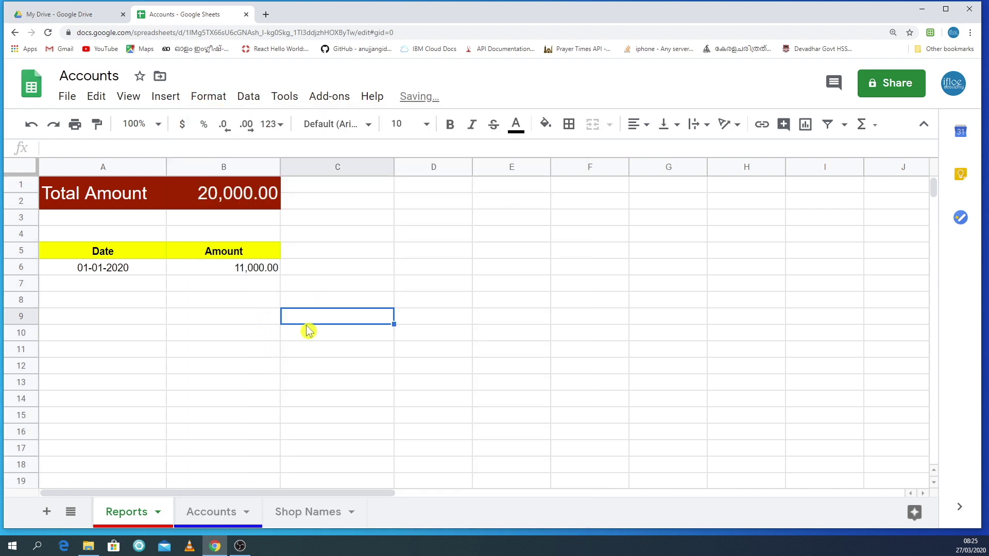
Fill the SUMIF in B6 and the dates in A6 down to row 14, ending at 01-09-2020.
click(138, 272)
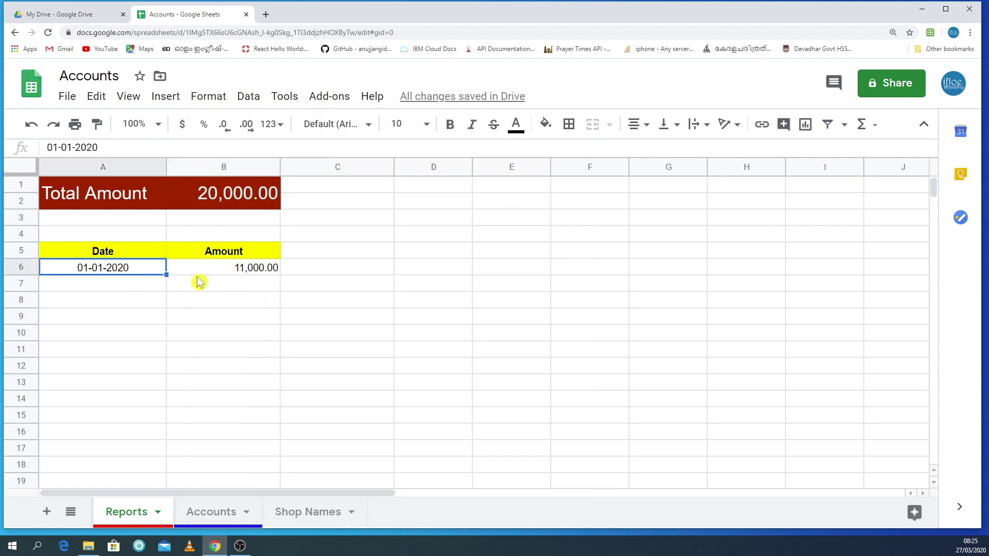
click(272, 273)
drag(281, 275, 322, 404)
click(323, 404)
click(145, 273)
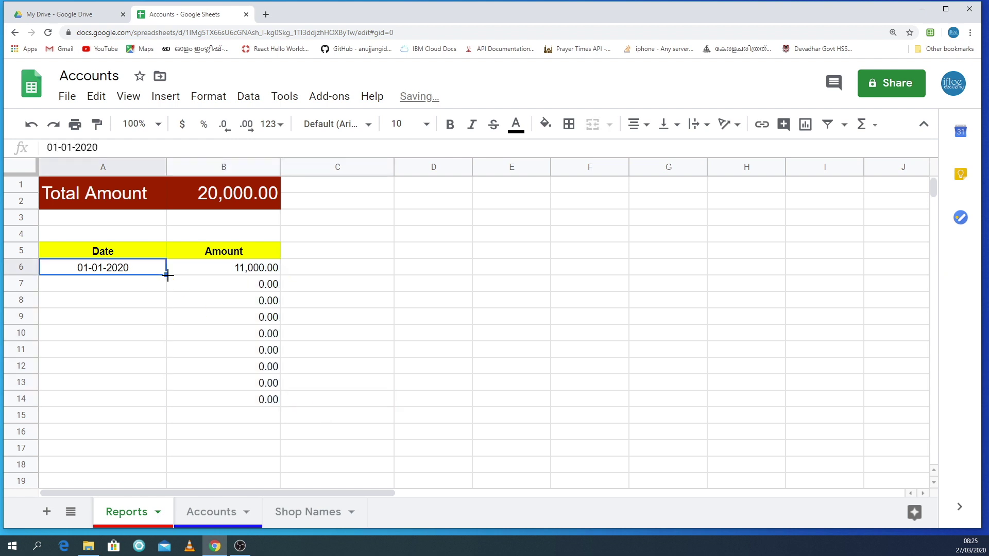
drag(164, 311, 175, 396)
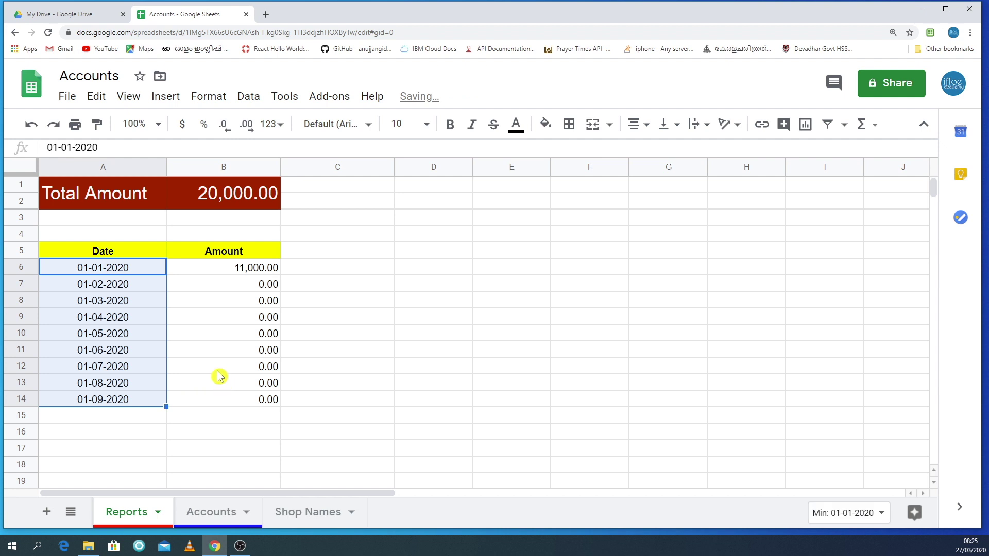
click(217, 354)
click(99, 289)
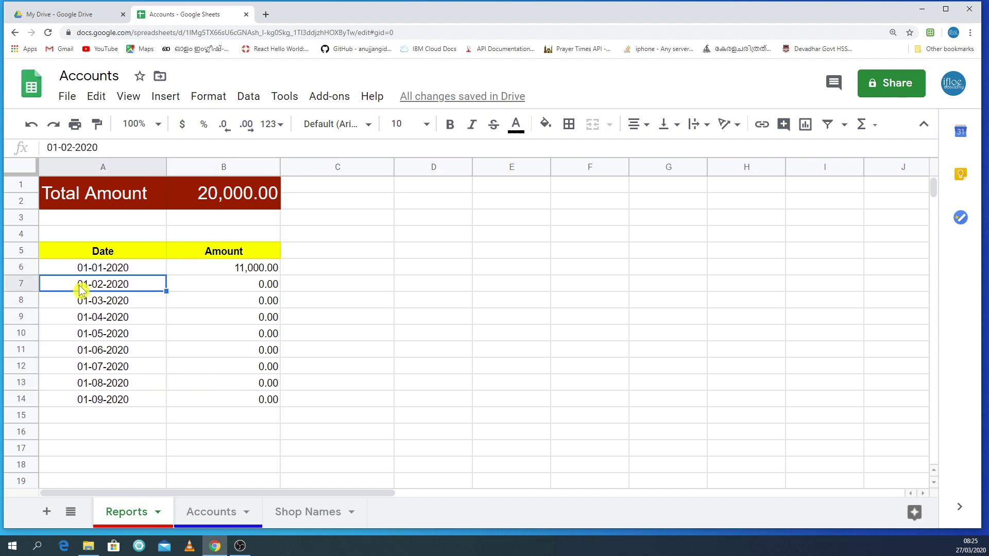
Correct the dates in A7 and A8 to 02-01-2020 and 03-01-2020.
double_click(97, 284)
key(BackSpace)
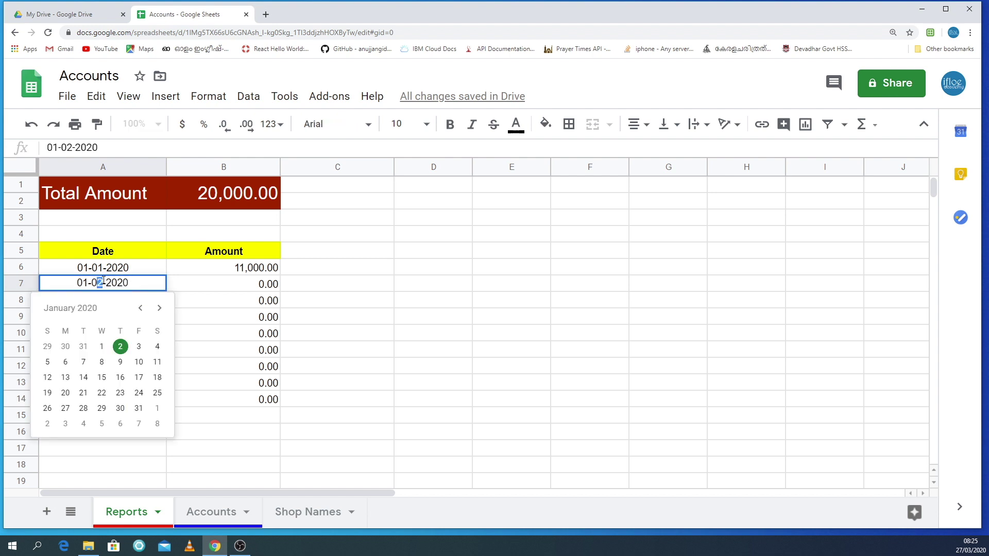
text(1)
click(239, 388)
click(89, 305)
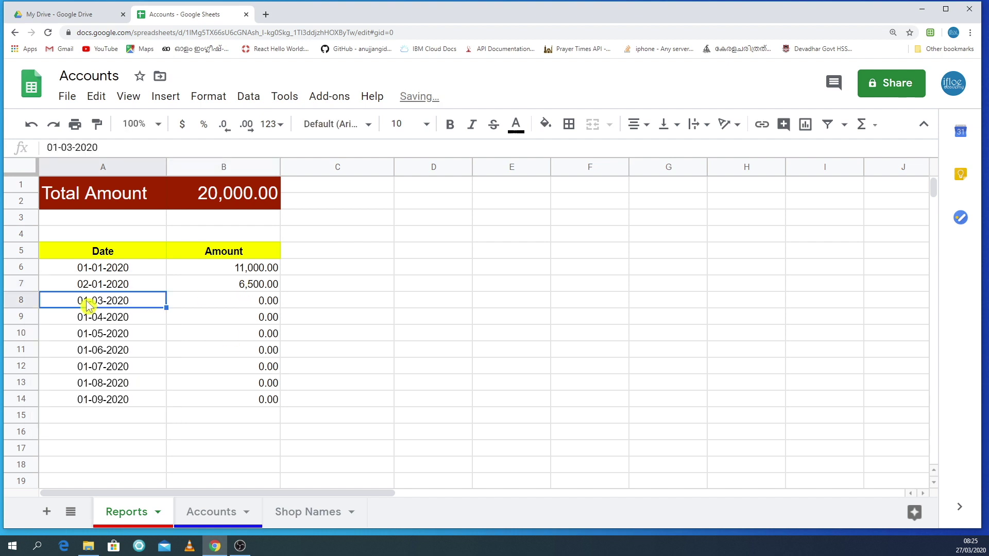
double_click(88, 304)
key(shift+Left)
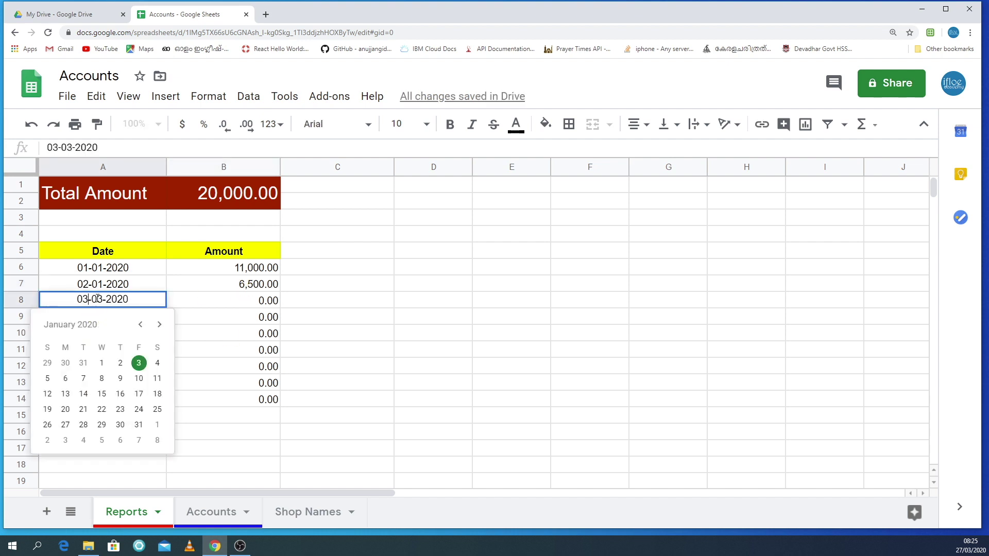
text(1)
key(Tab)
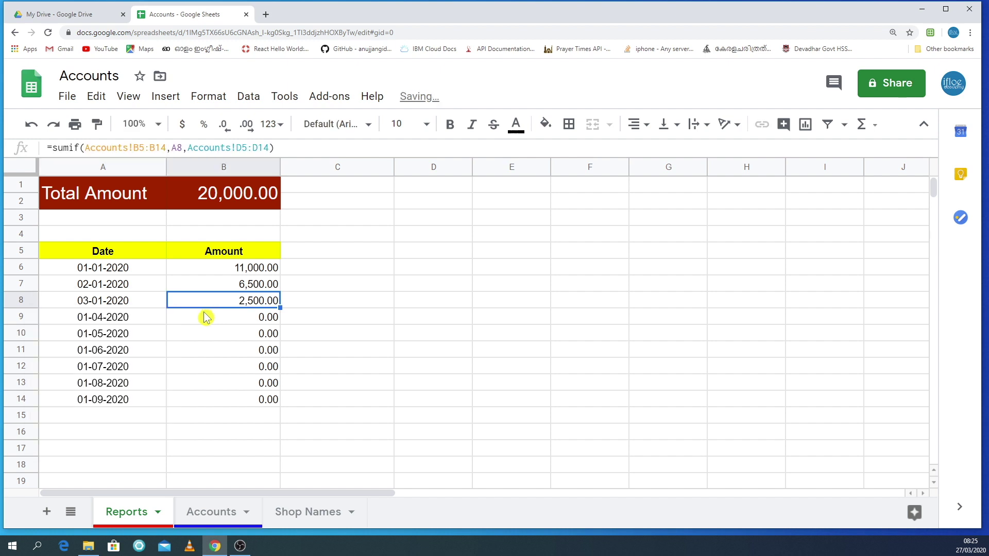
Change the date in A9 to 04-01-2020.
click(109, 318)
double_click(109, 319)
key(shift+Left)
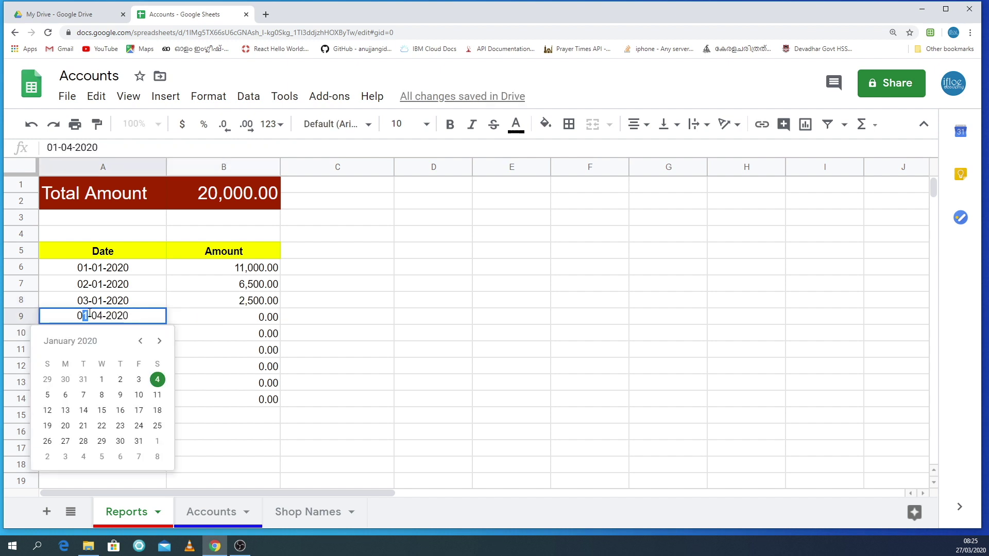
text(4-0)
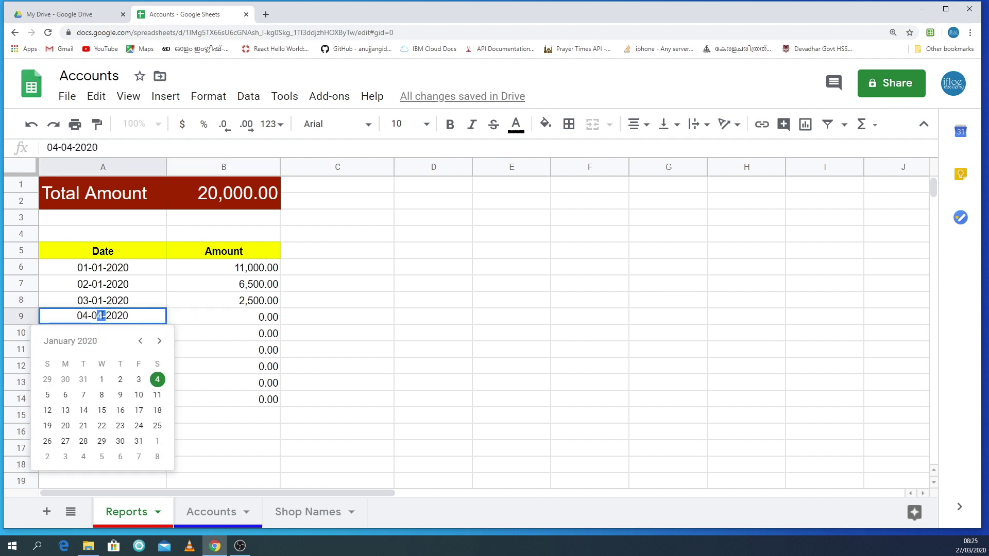
text(1)
key(Tab)
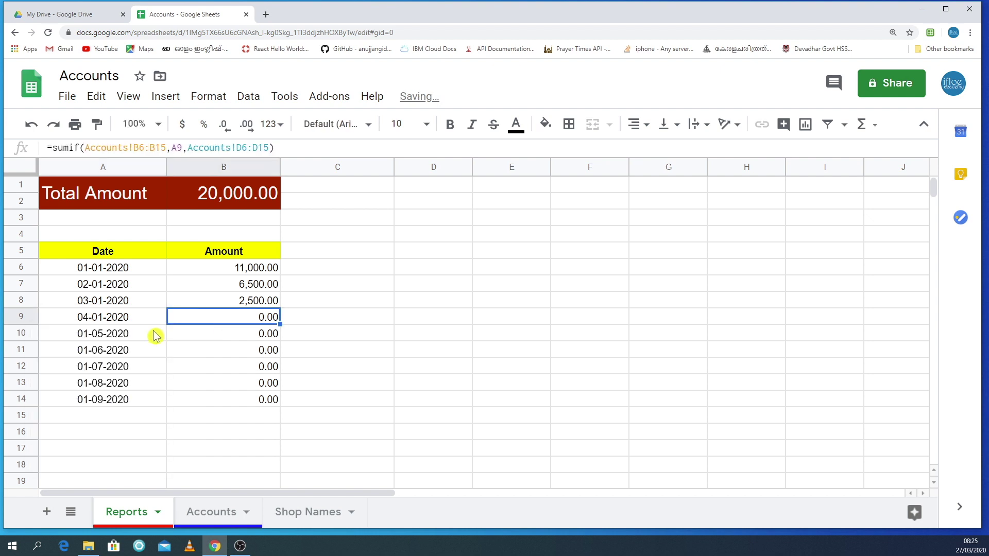
Set A10 to 05-01-2020 and clear the extra dates and totals in A11:B14.
drag(93, 333, 232, 404)
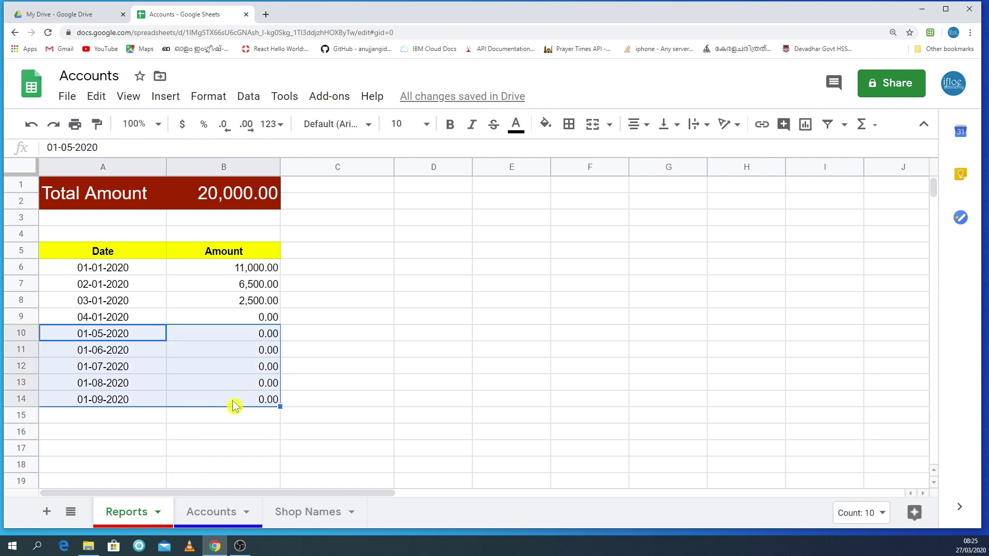
click(149, 417)
drag(103, 333, 135, 405)
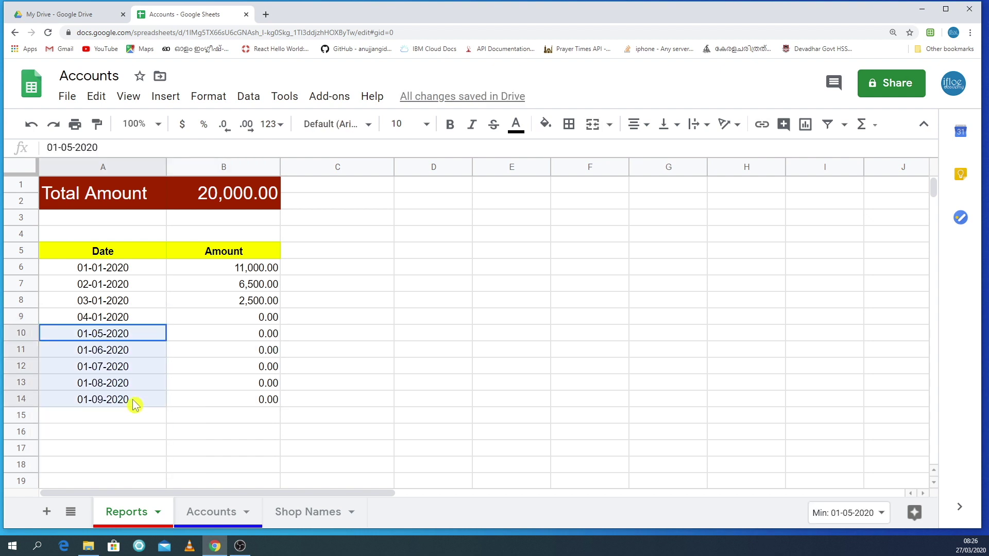
click(115, 339)
double_click(98, 329)
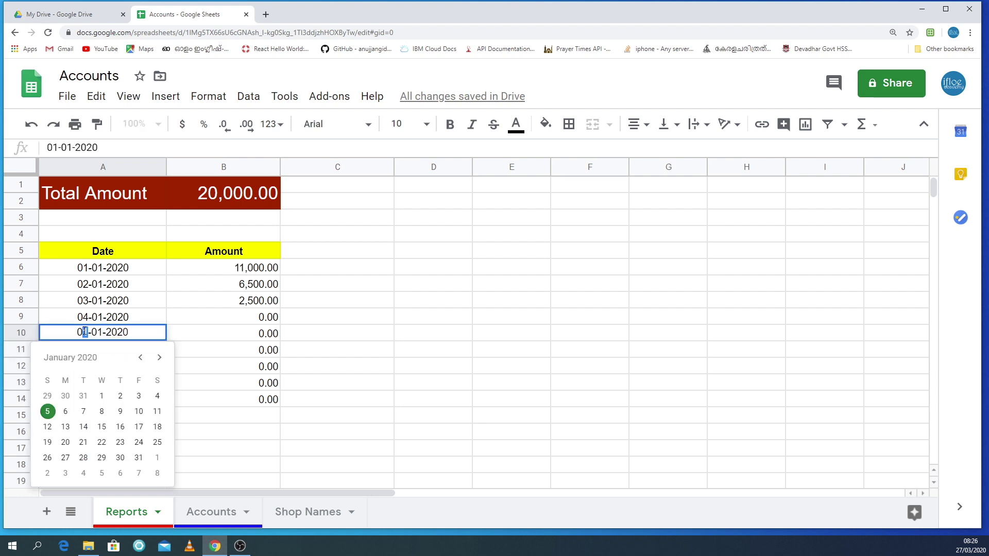
click(203, 381)
drag(122, 360, 245, 408)
key(Delete)
click(233, 435)
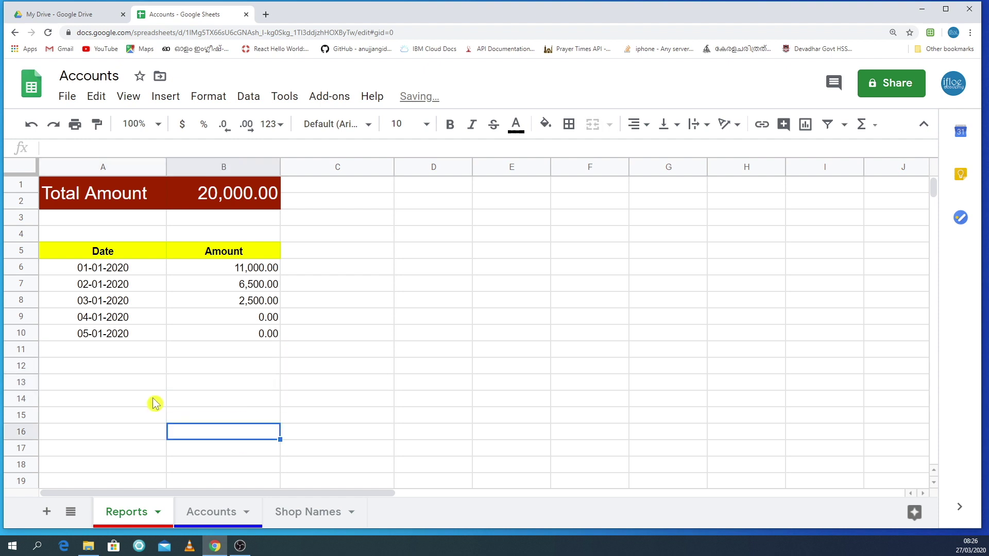
Delete blank rows 4 and 3 so the Date and Amount headings sit in row 3.
click(21, 233)
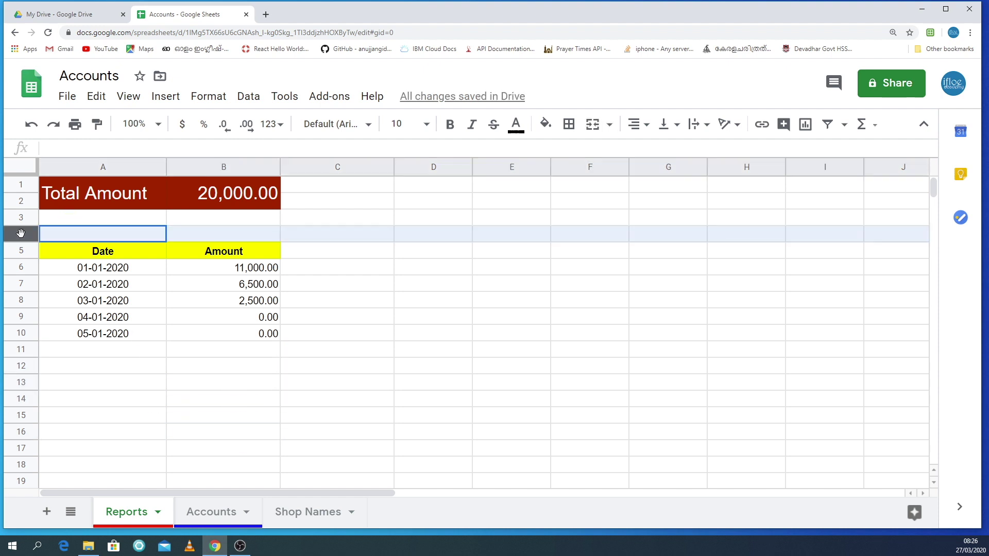
right_click(21, 234)
click(64, 281)
click(115, 268)
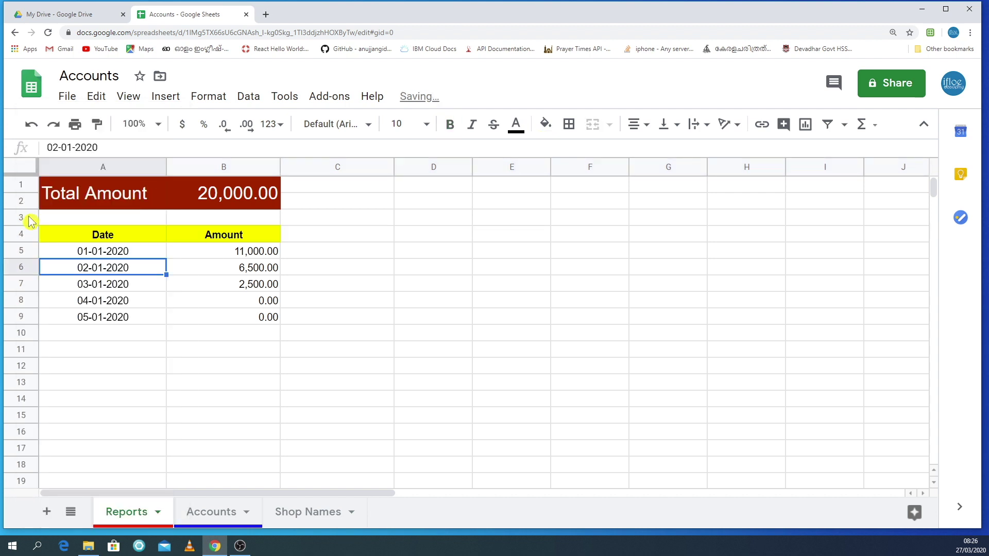
click(29, 217)
right_click(29, 217)
click(84, 281)
click(182, 302)
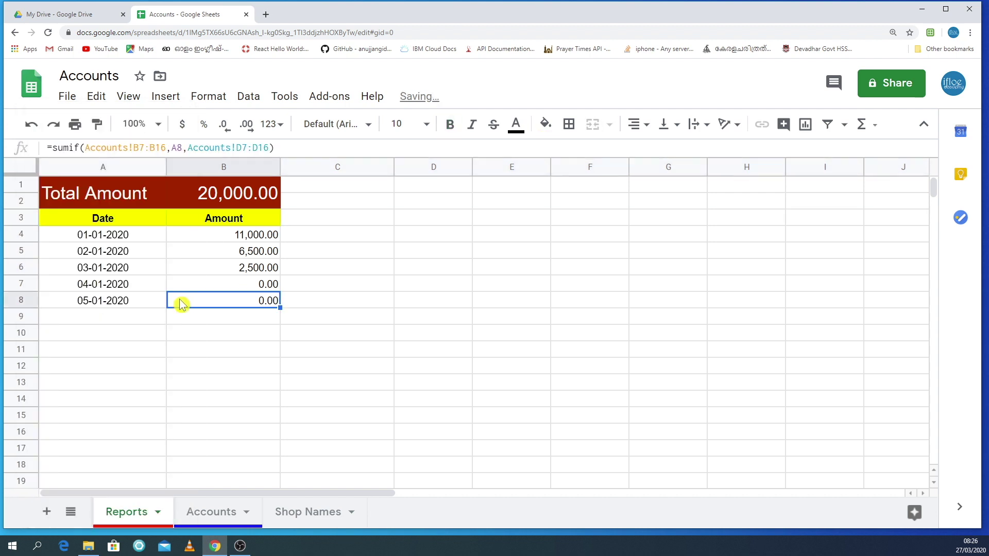
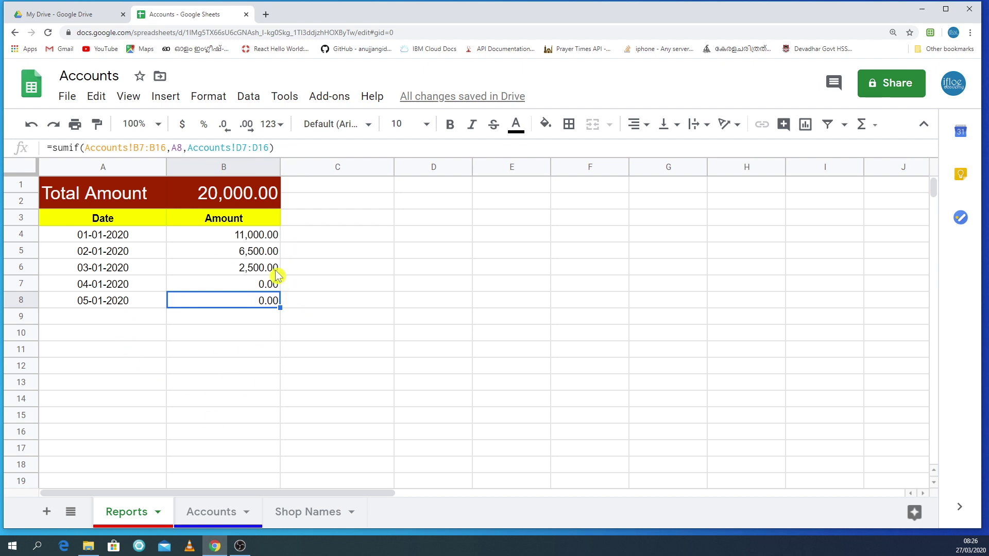
In the B4 formula, make the date range open-ended as Accounts!B3:B by removing the 12.
click(266, 240)
double_click(264, 235)
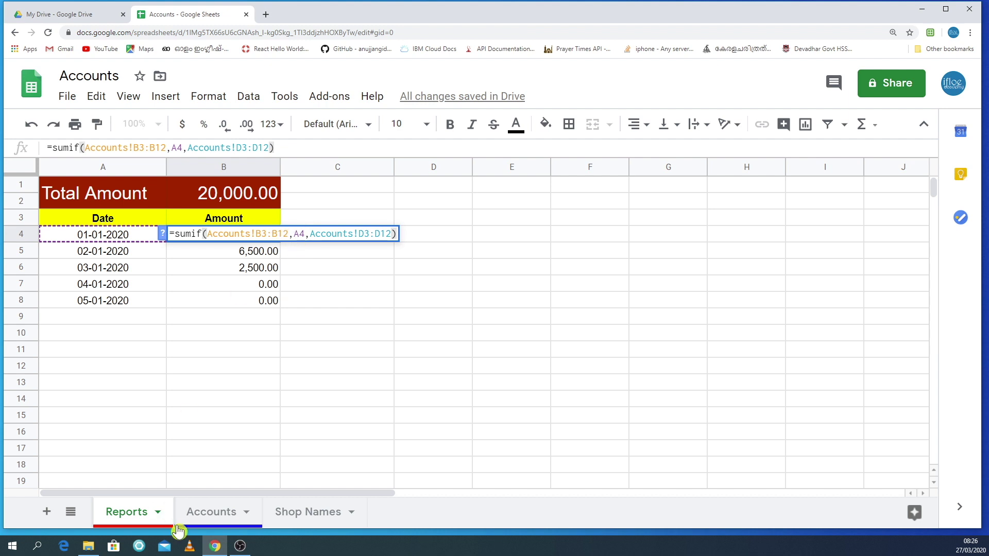
click(206, 518)
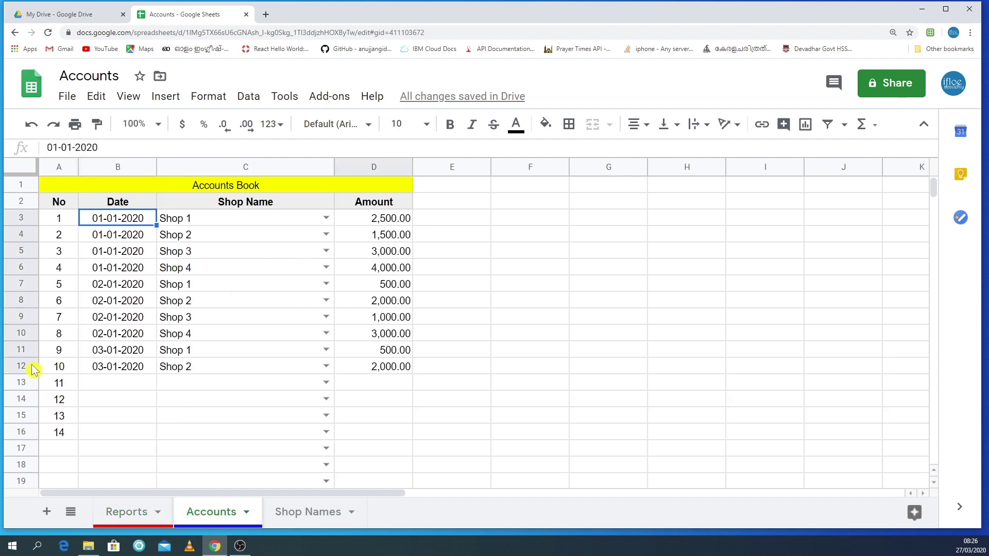
click(159, 506)
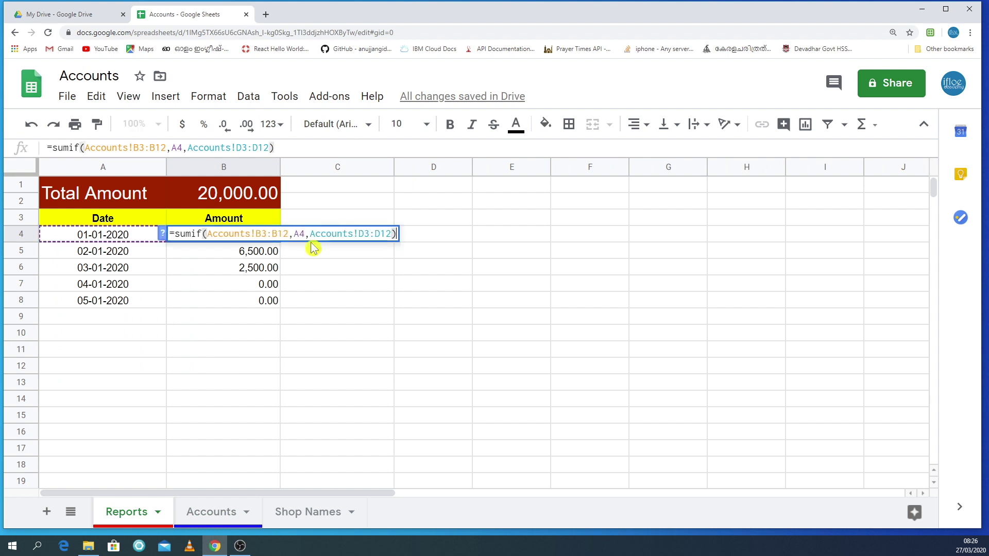
click(277, 234)
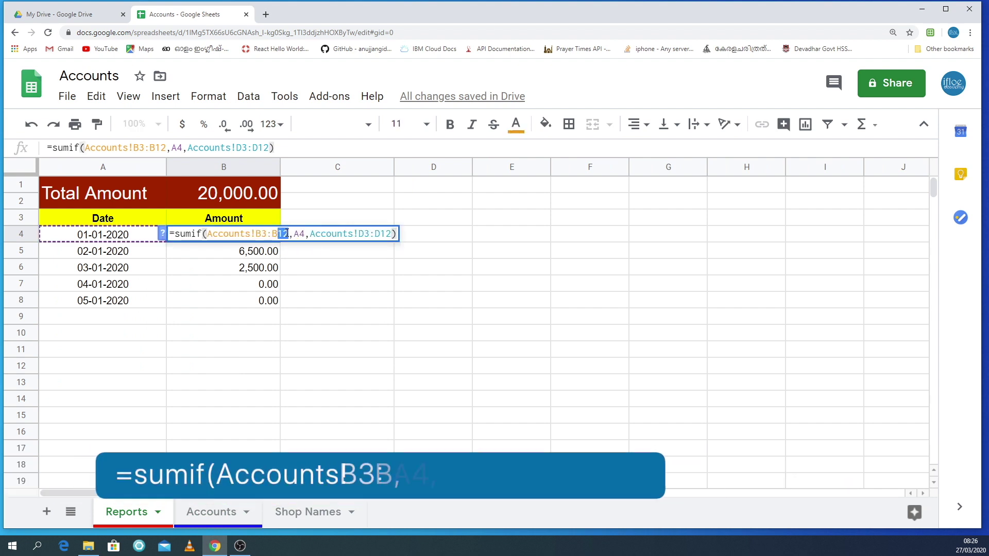
key(Delete)
key(Delete)
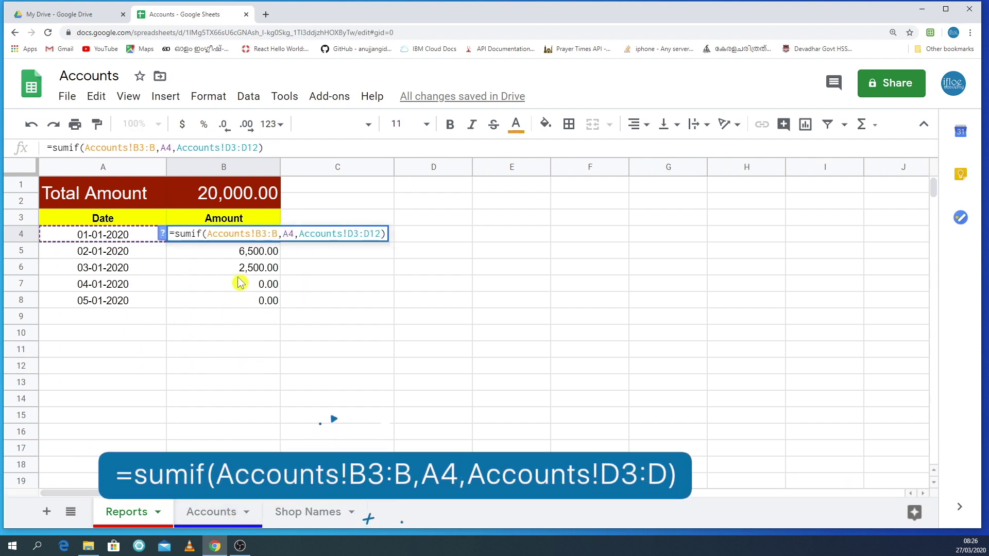
Make the amount range open-ended as Accounts!D3:D and commit the B4 formula.
click(216, 511)
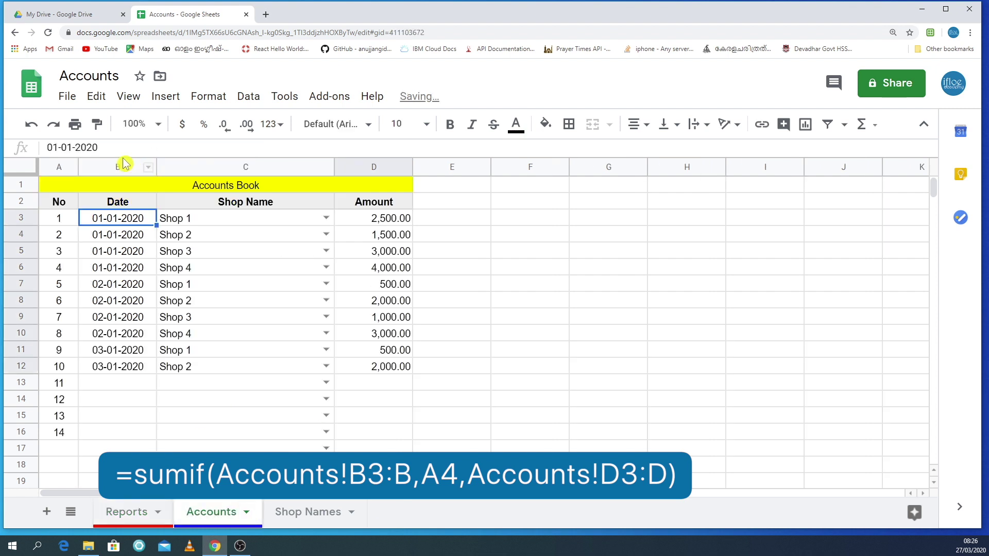
click(149, 511)
double_click(262, 235)
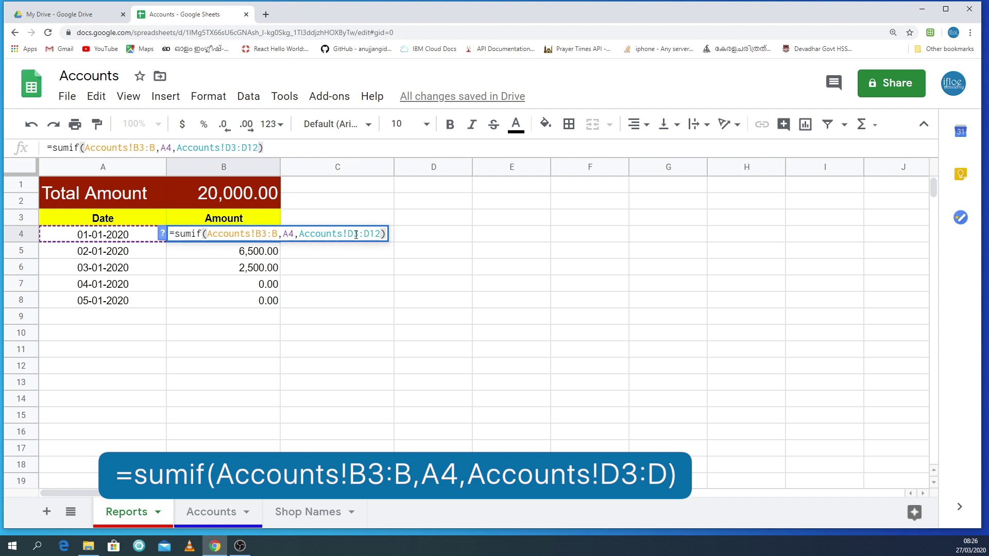
key(BackSpace)
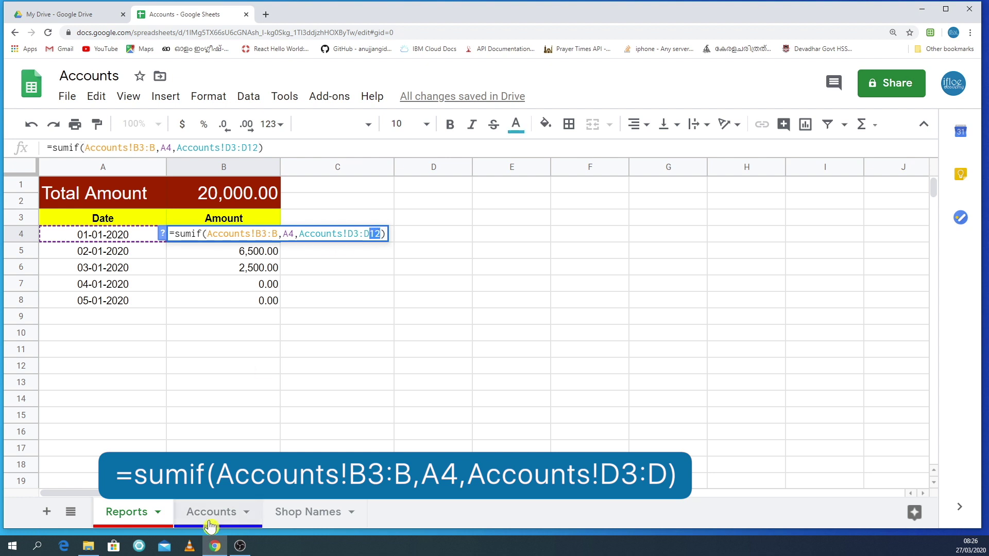
click(211, 517)
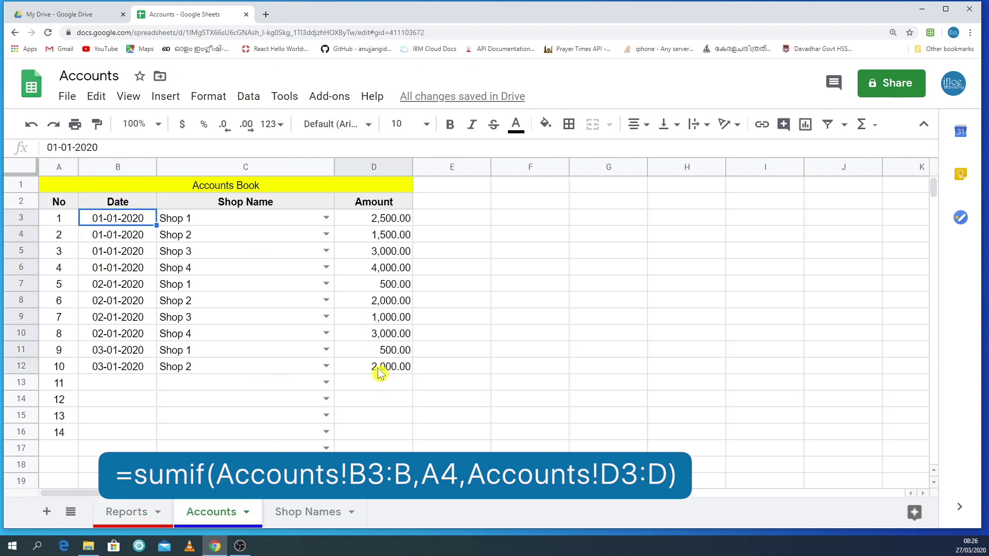
click(125, 512)
double_click(270, 243)
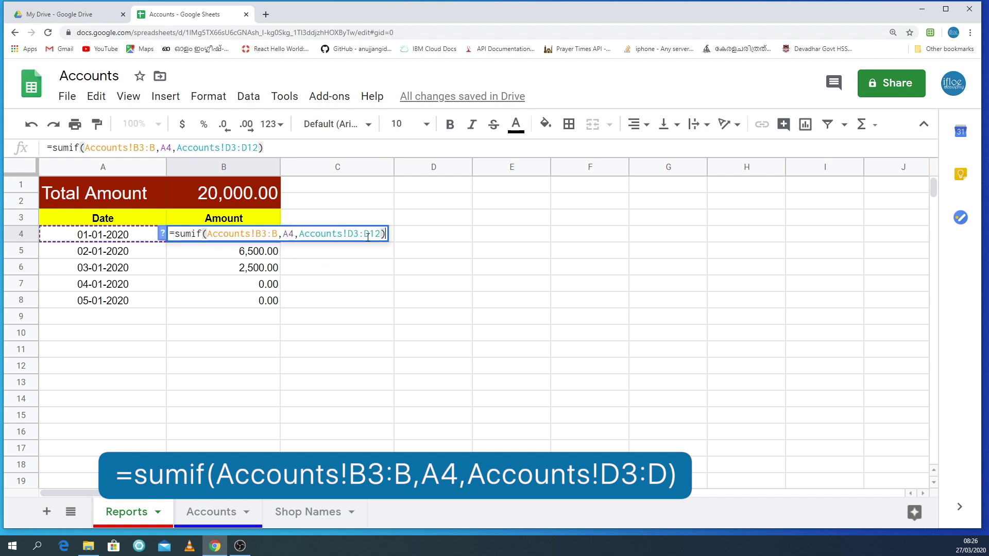
key(BackSpace)
click(353, 323)
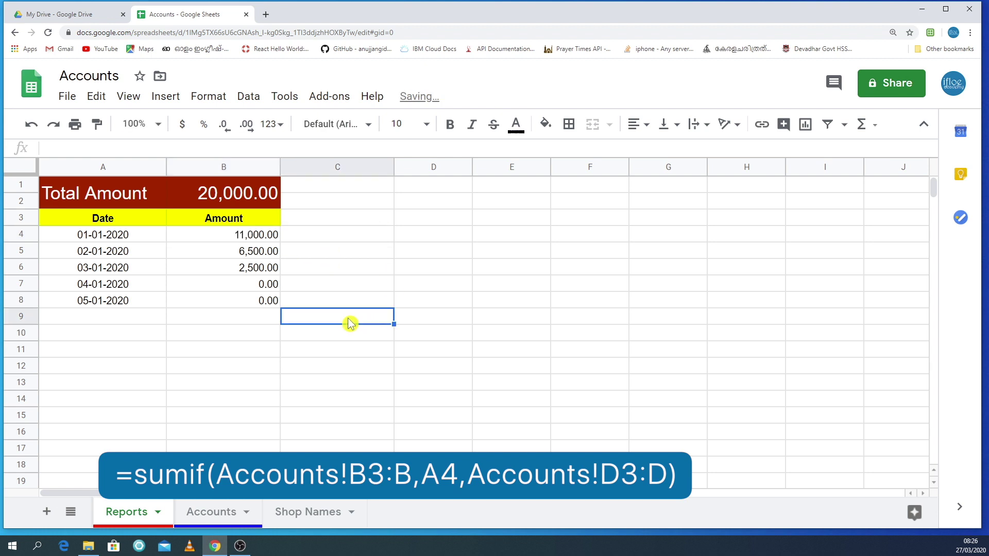
Fill the B4 SUMIF formula down through B8 on Reports.
click(269, 233)
drag(284, 245, 278, 306)
click(256, 353)
Choose Shop 4 as the shop name for the new Accounts entry.
click(220, 512)
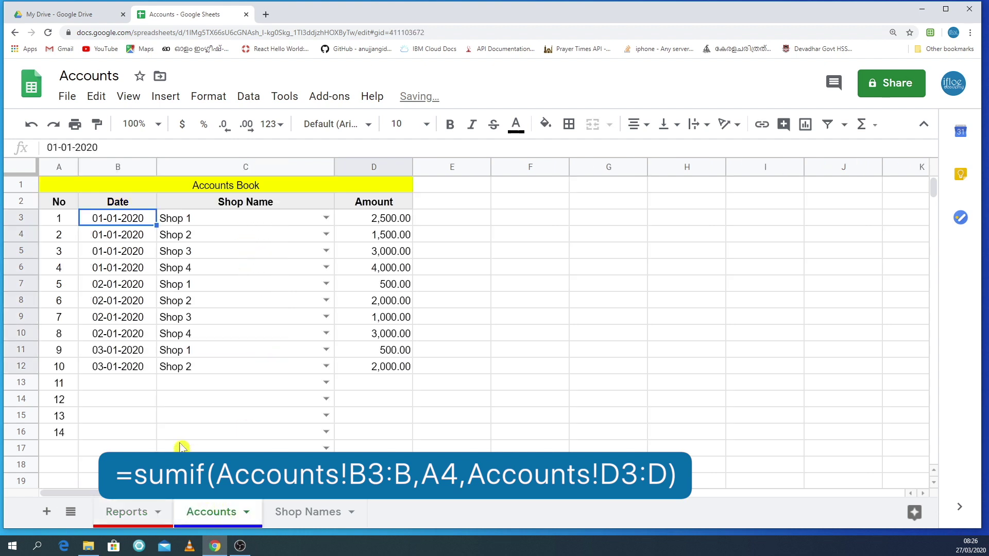
click(136, 380)
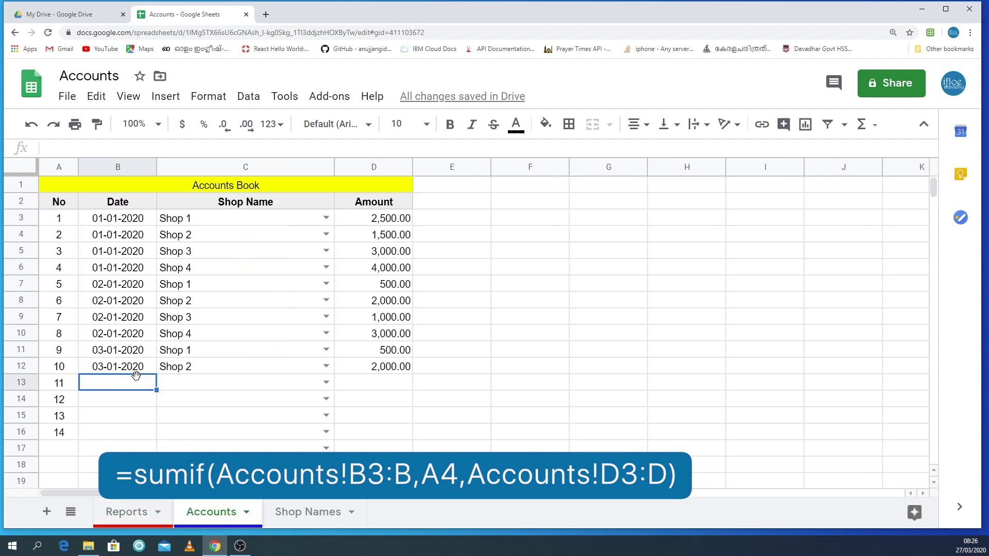
click(114, 512)
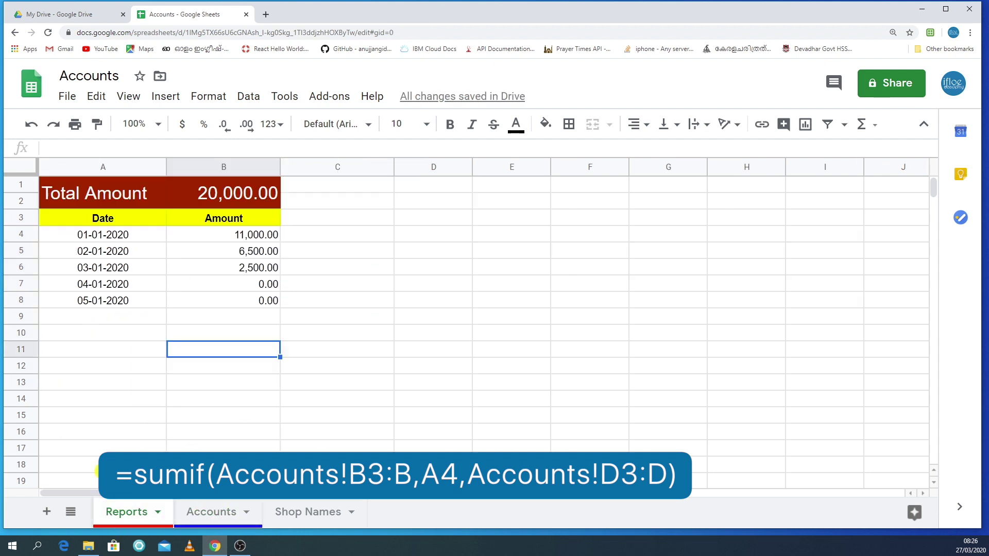
click(225, 520)
text(4)
click(193, 388)
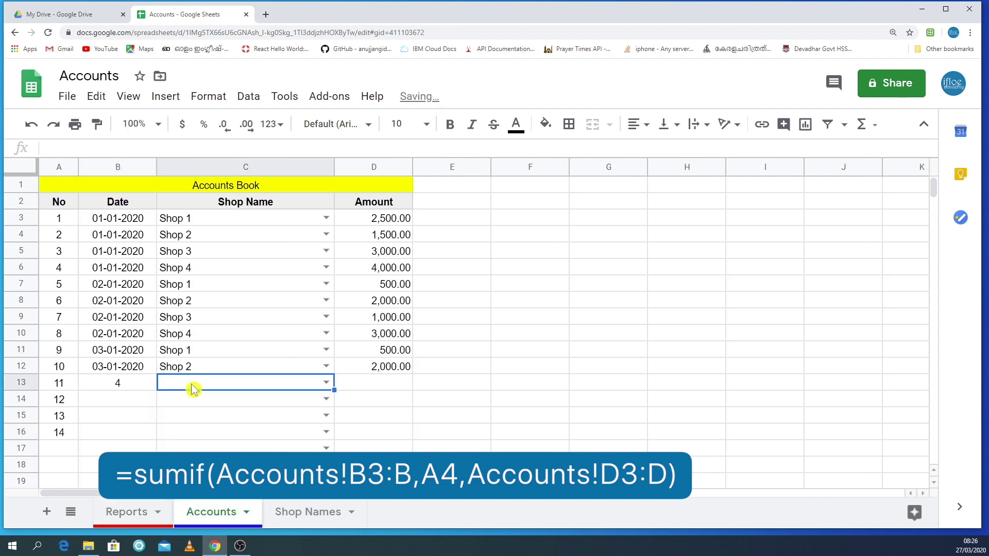
click(326, 382)
click(203, 305)
Enter the date 04-01-2020 in Accounts cell B13.
click(124, 386)
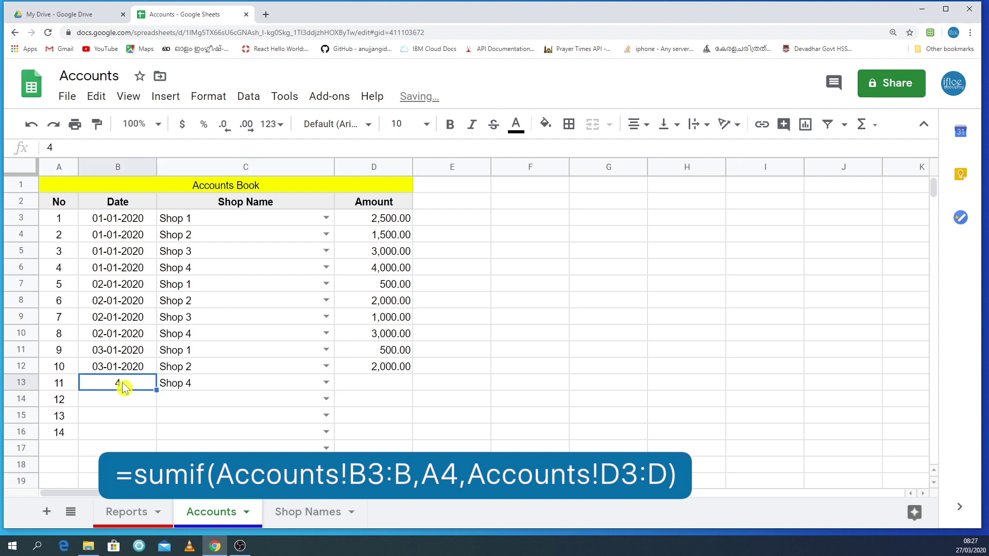
double_click(130, 386)
text(-)
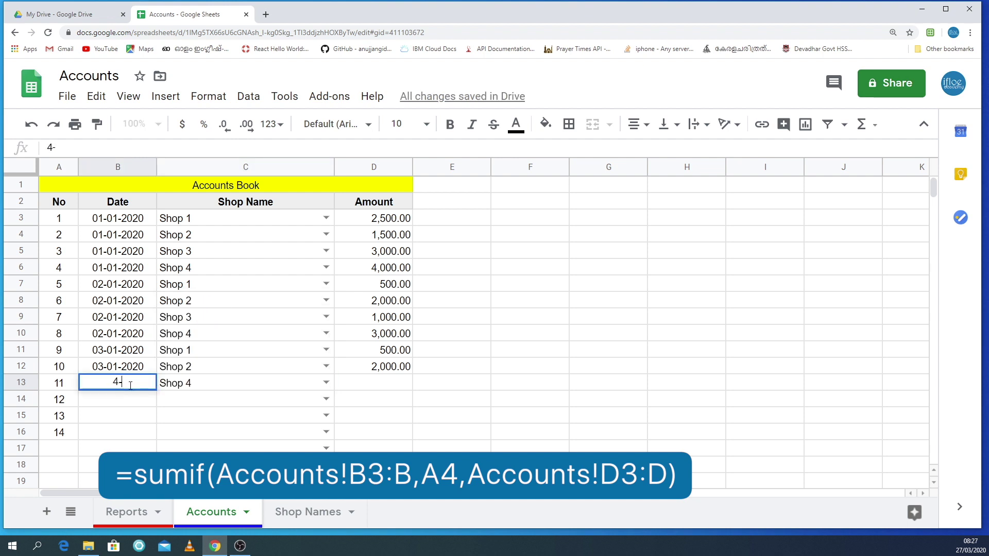
text(1-2020)
click(165, 418)
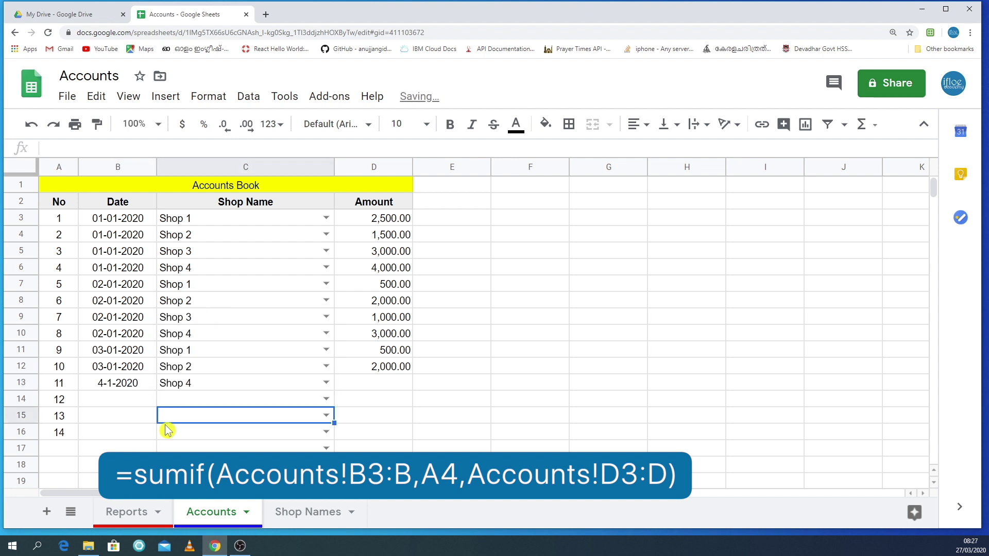
double_click(132, 381)
key(Return)
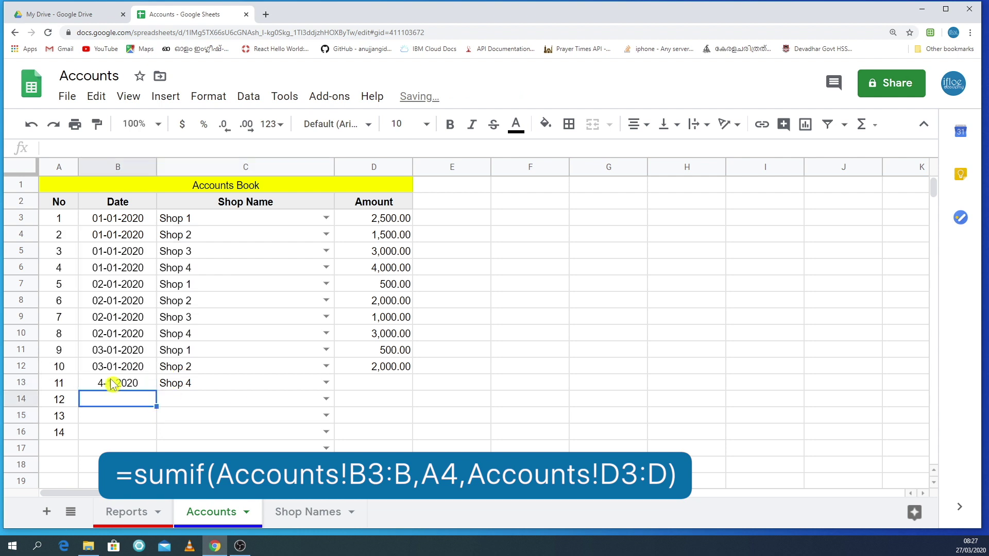
click(135, 368)
drag(152, 383, 111, 386)
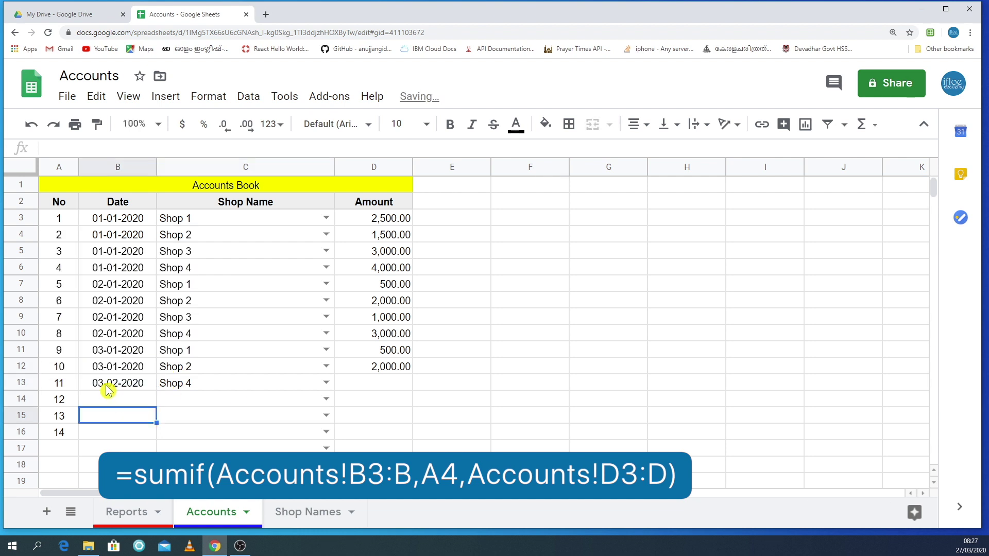
click(106, 382)
double_click(100, 382)
text(4-0)
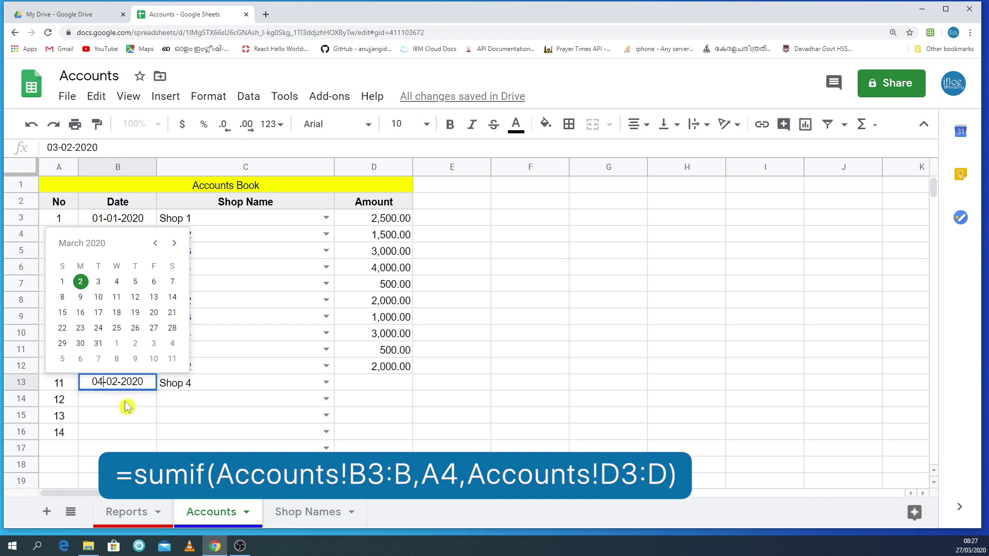
text(1)
key(Tab)
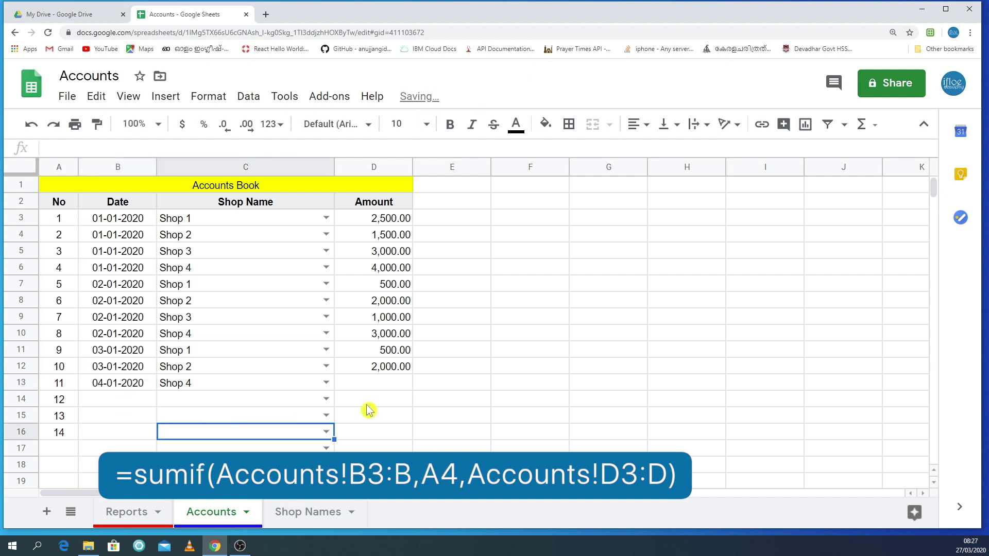
Enter 1,000 in D13 and confirm Reports now totals 21,000.00.
click(397, 384)
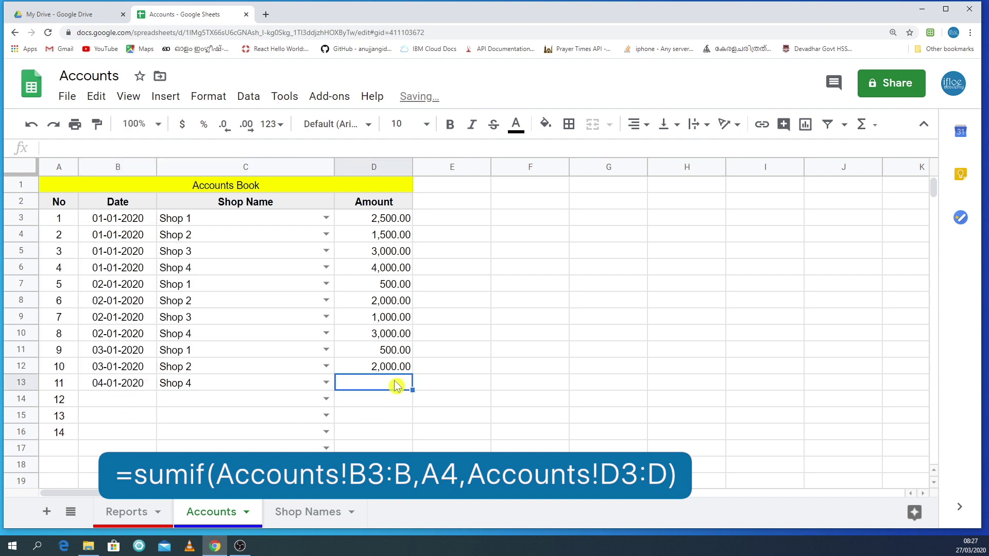
click(146, 512)
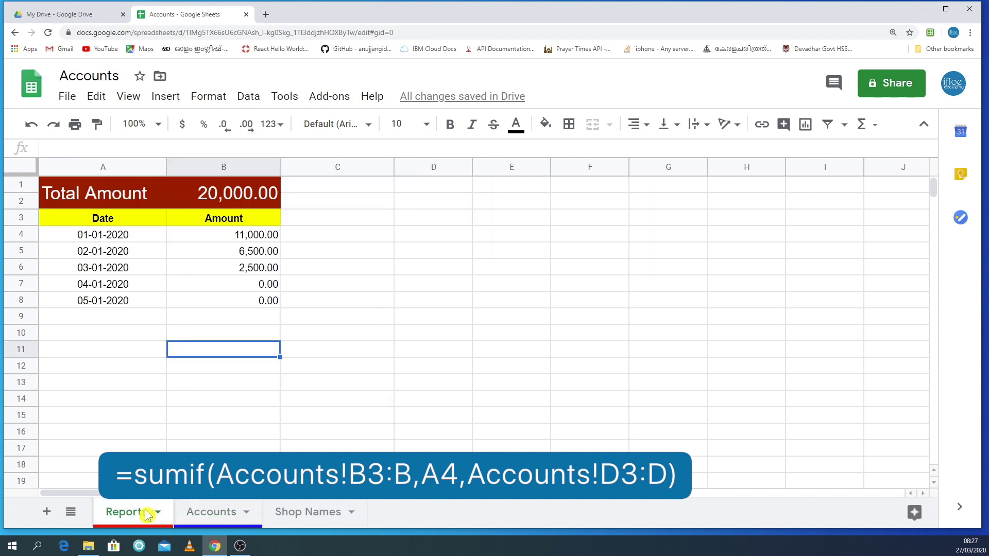
click(178, 516)
text(1000)
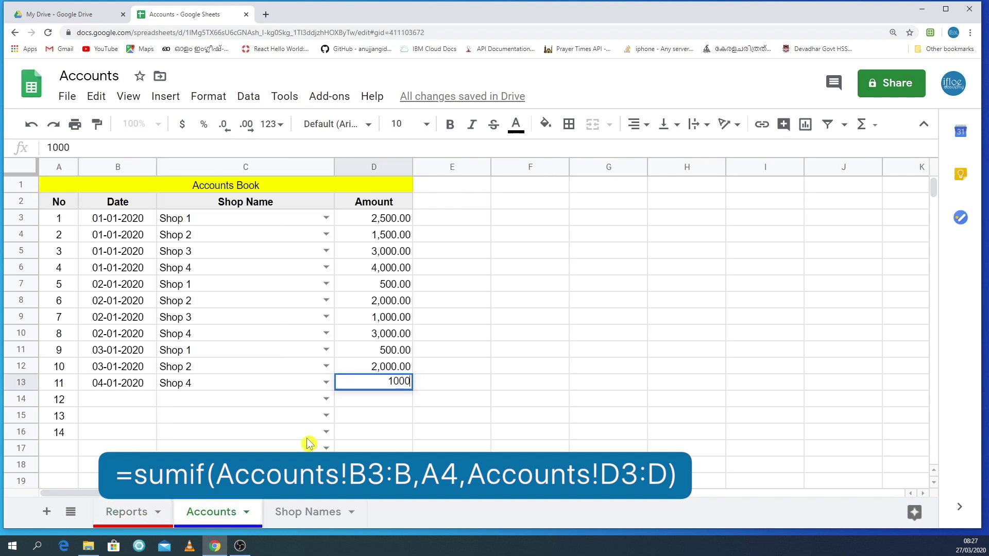
click(307, 447)
click(136, 515)
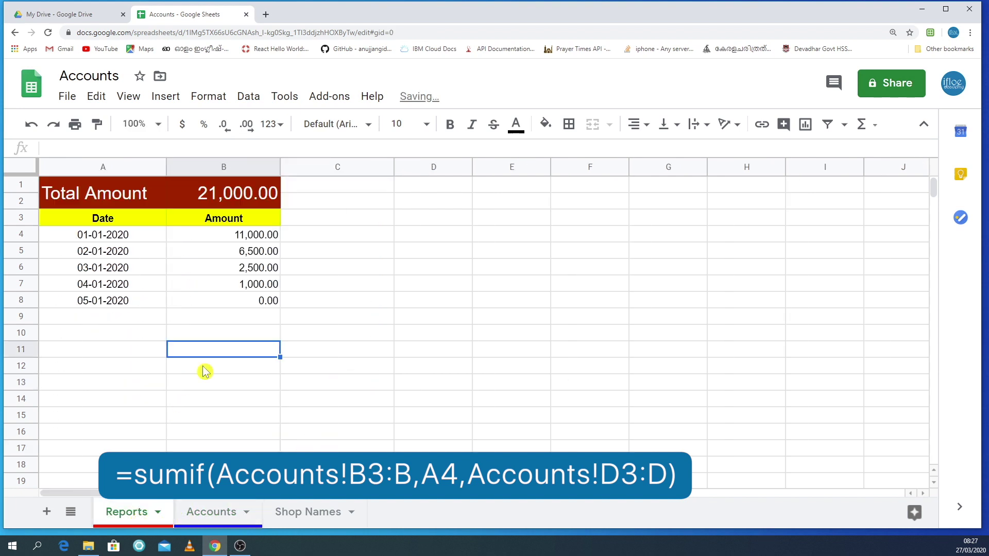
drag(157, 290, 207, 286)
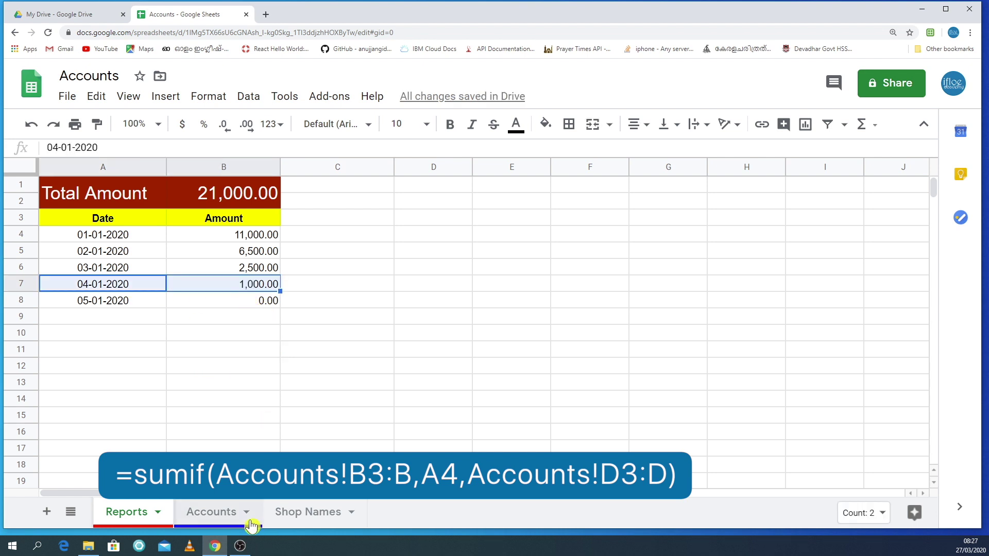
click(220, 515)
Fill the next date, 05-01-2020, into Accounts cell B14.
click(125, 379)
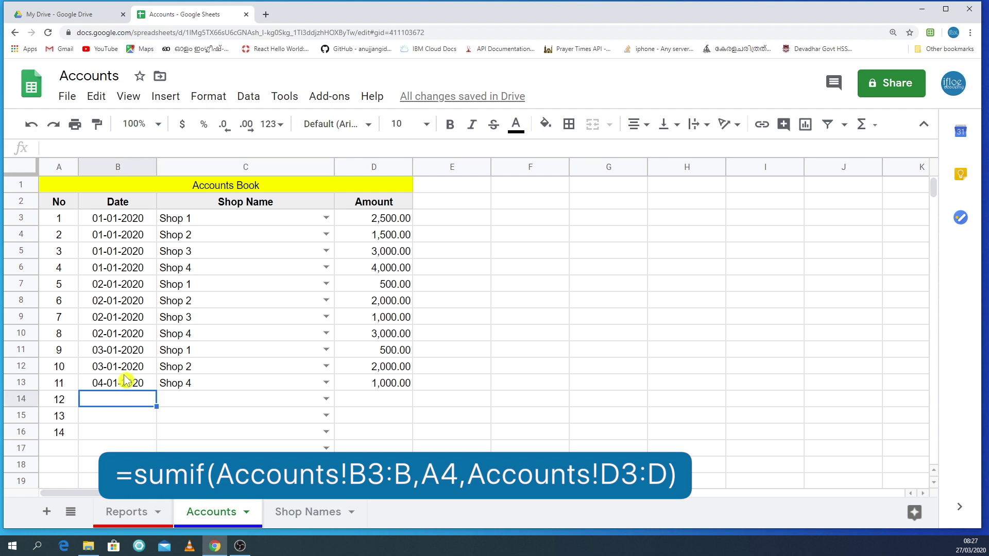
key(Up)
click(134, 387)
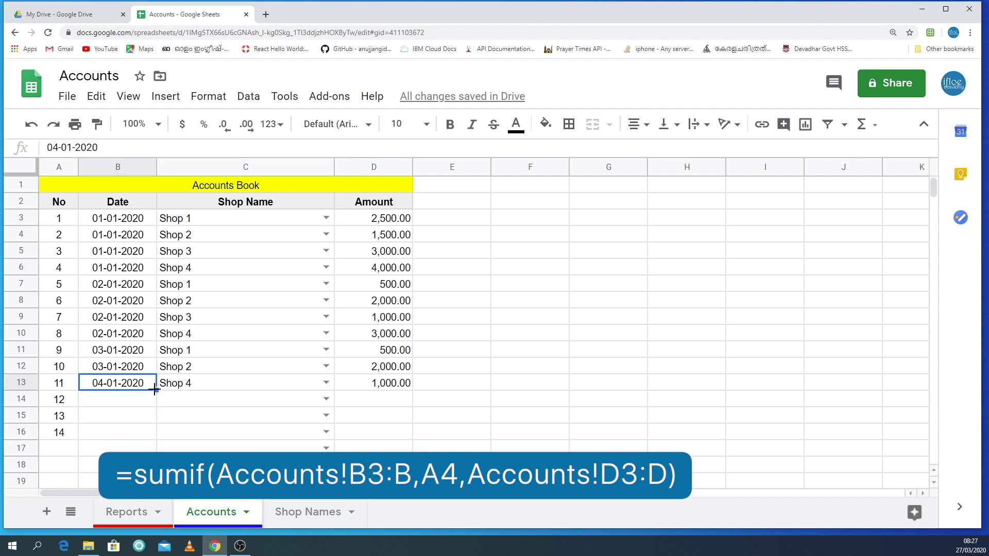
drag(157, 404, 144, 410)
double_click(96, 397)
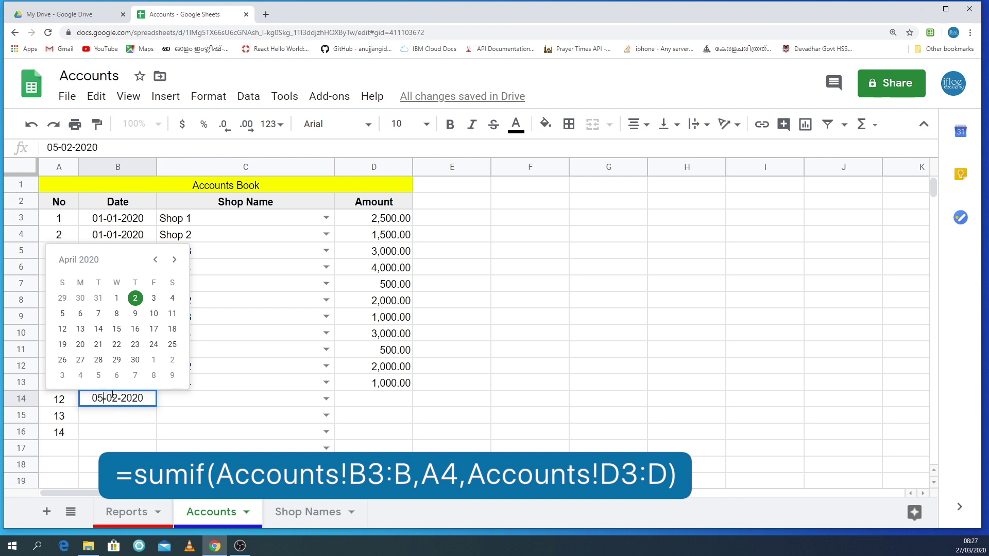
text(1)
click(140, 434)
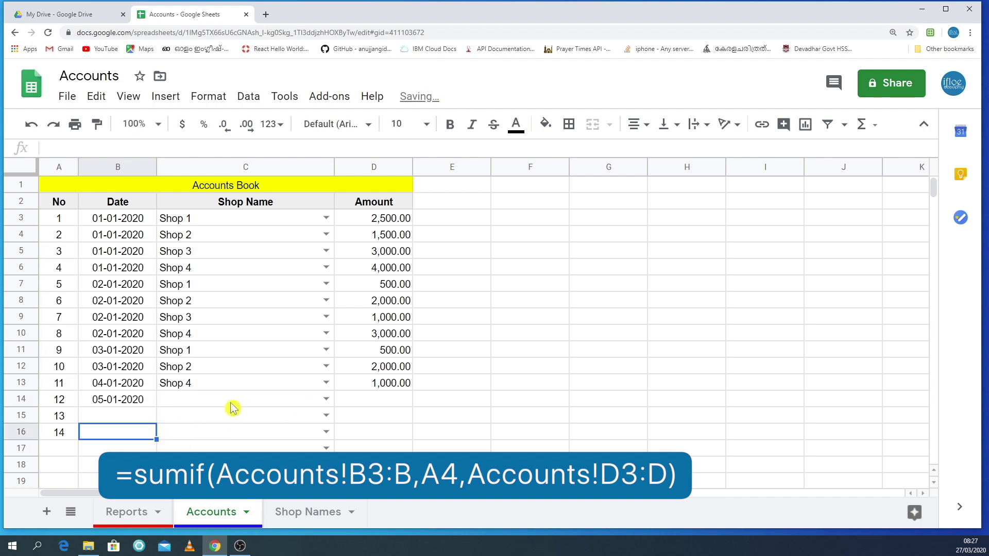
Pick Shop 3 from the C14 dropdown and check Reports B8.
click(235, 404)
click(326, 400)
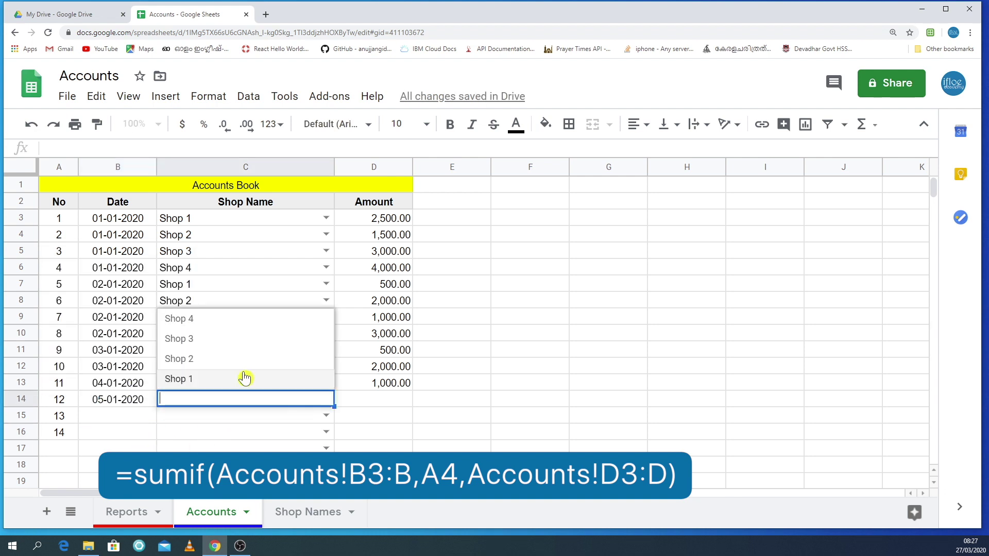
click(192, 343)
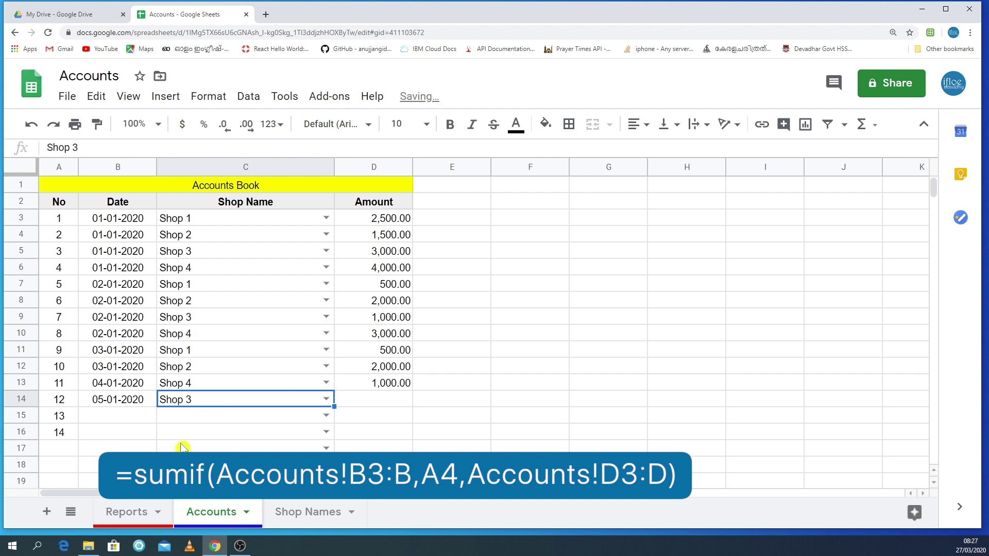
click(137, 516)
click(229, 305)
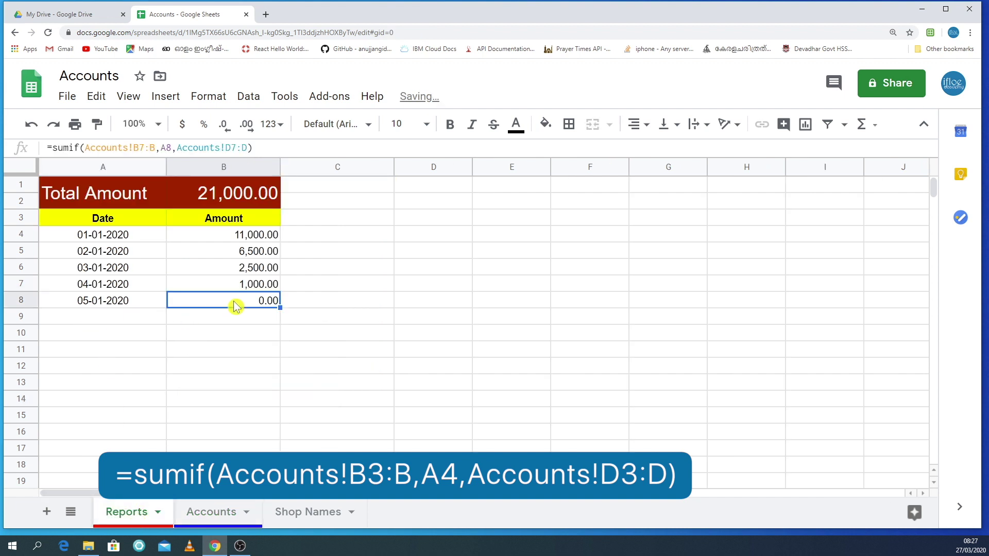
click(218, 511)
Enter 2000 in D14 and verify Reports B8 shows 2,000.00.
click(388, 400)
text(2000)
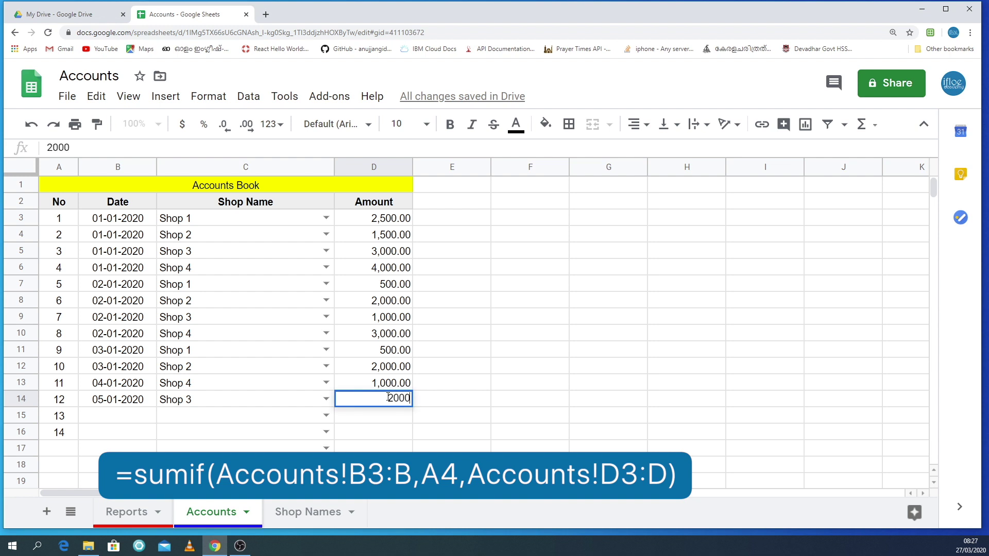
click(342, 425)
click(128, 511)
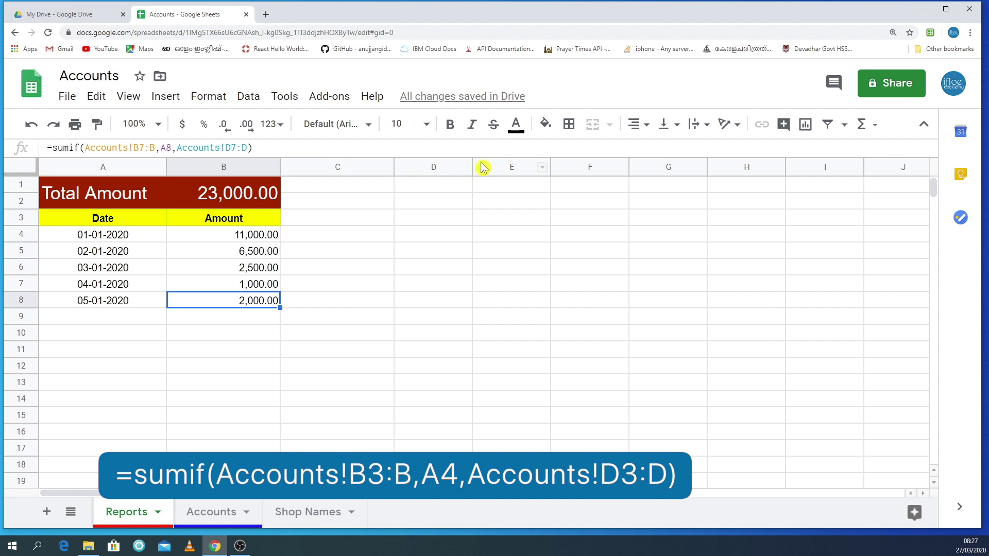
Widen Reports columns D and E and type the heading 'Date' into D1.
drag(478, 161, 481, 163)
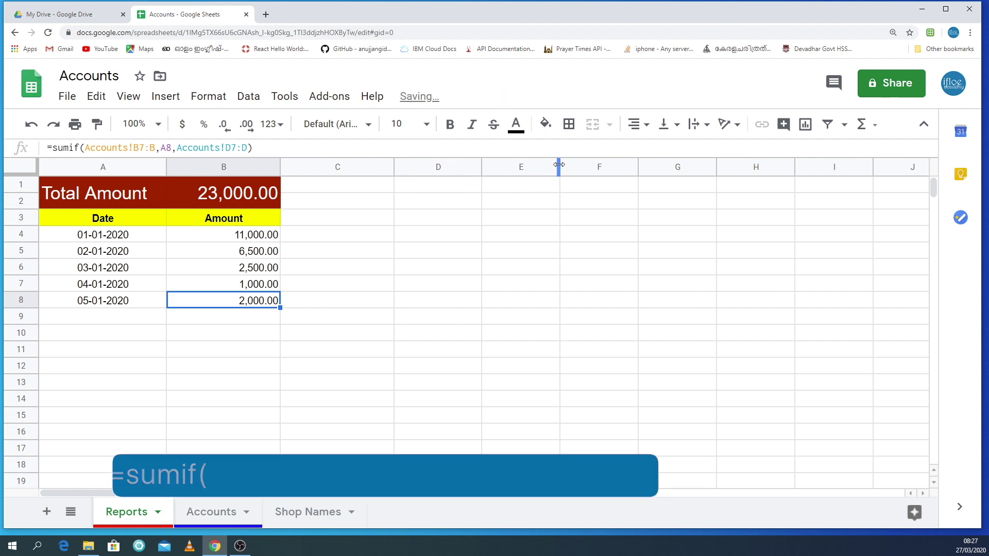
drag(560, 165, 611, 164)
drag(481, 164, 497, 164)
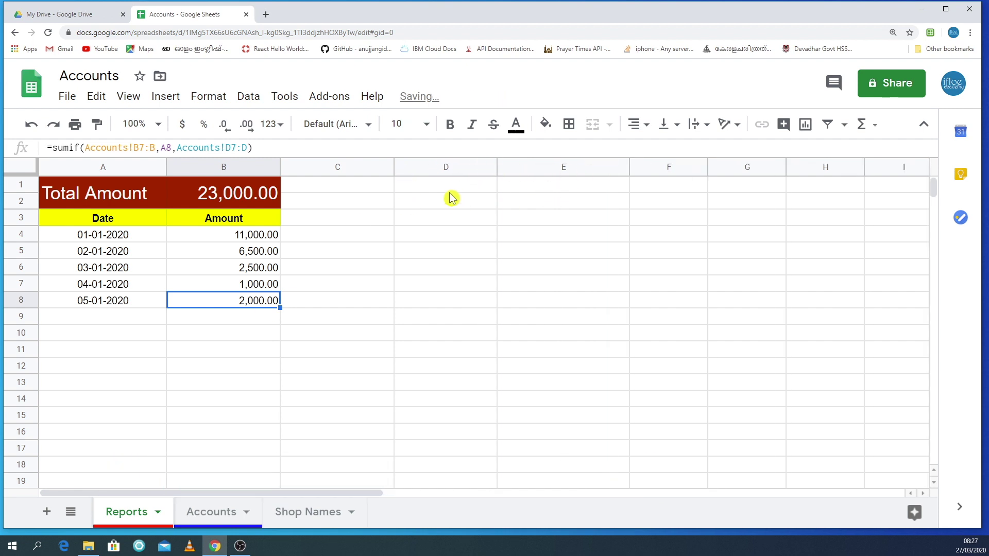
click(449, 189)
text(Date)
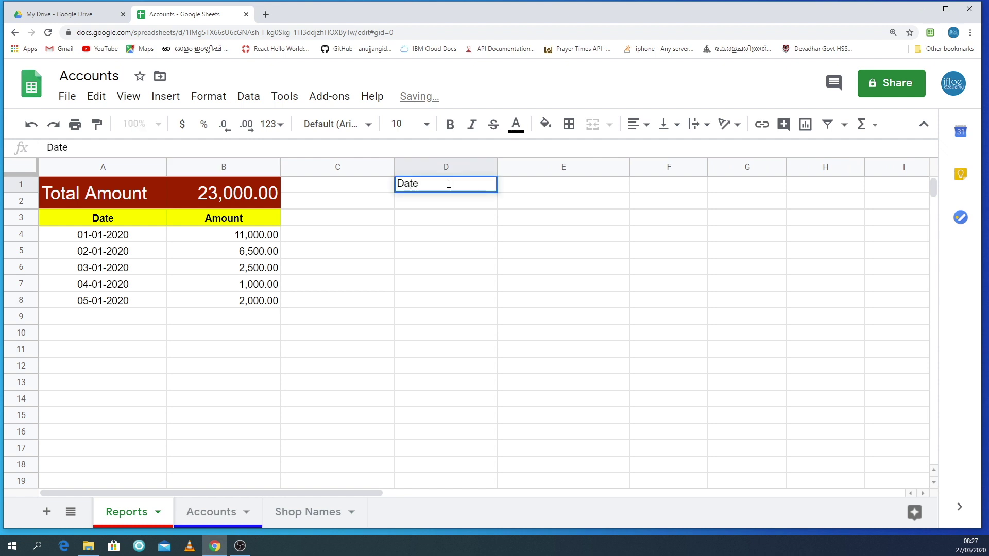
click(525, 204)
click(534, 188)
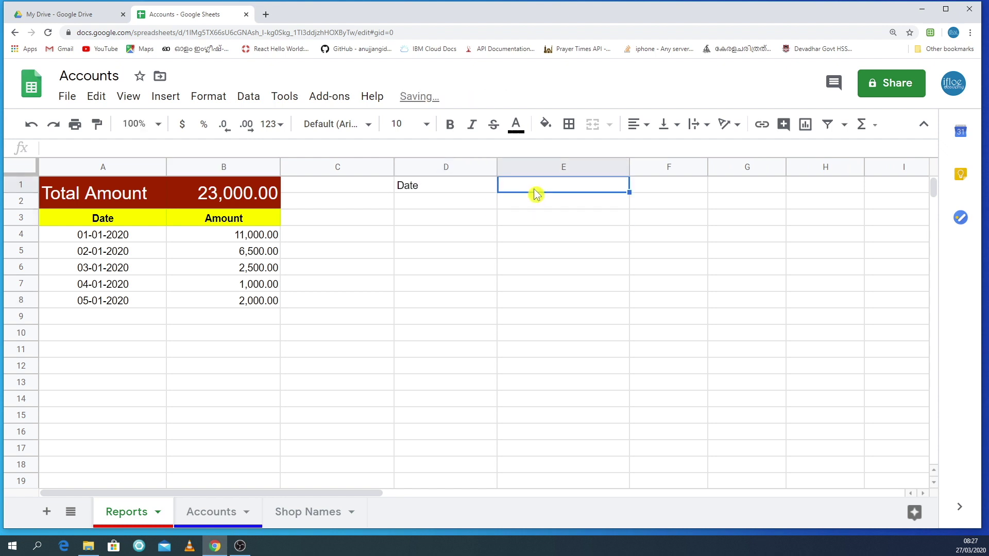
click(475, 189)
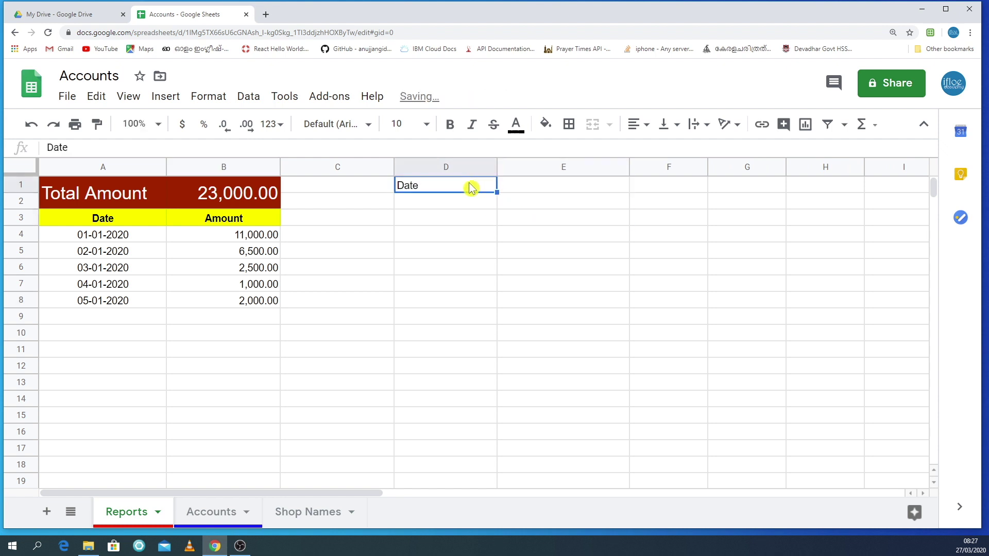
click(534, 189)
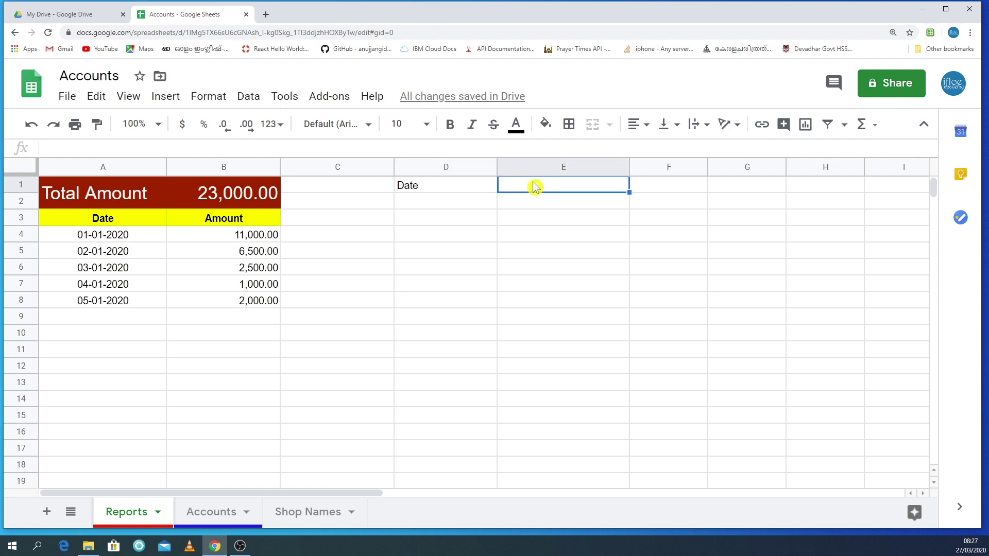
Add a list-from-range validation on E1 using Accounts!B3:B, listing dates 01-01-2020 to 05-01-2020.
click(247, 103)
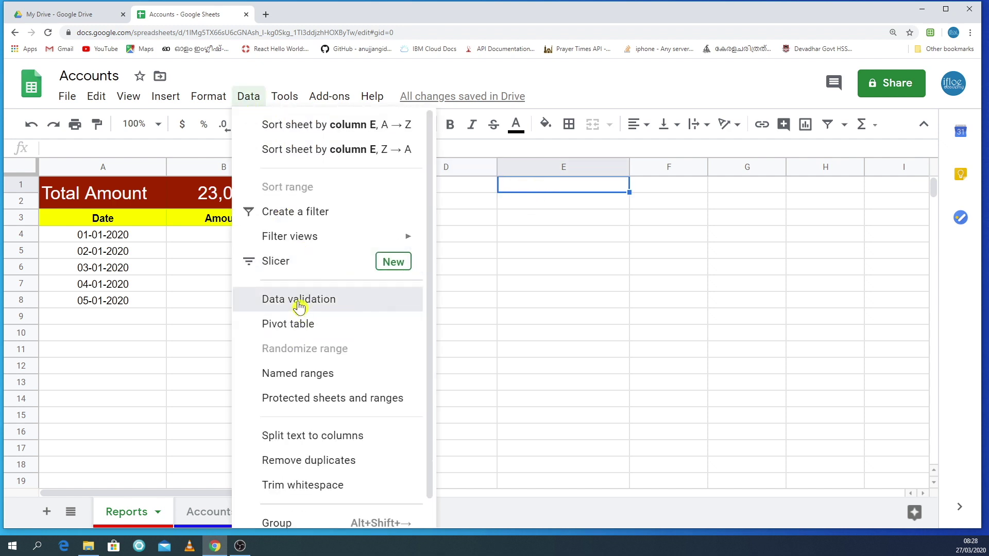
click(298, 303)
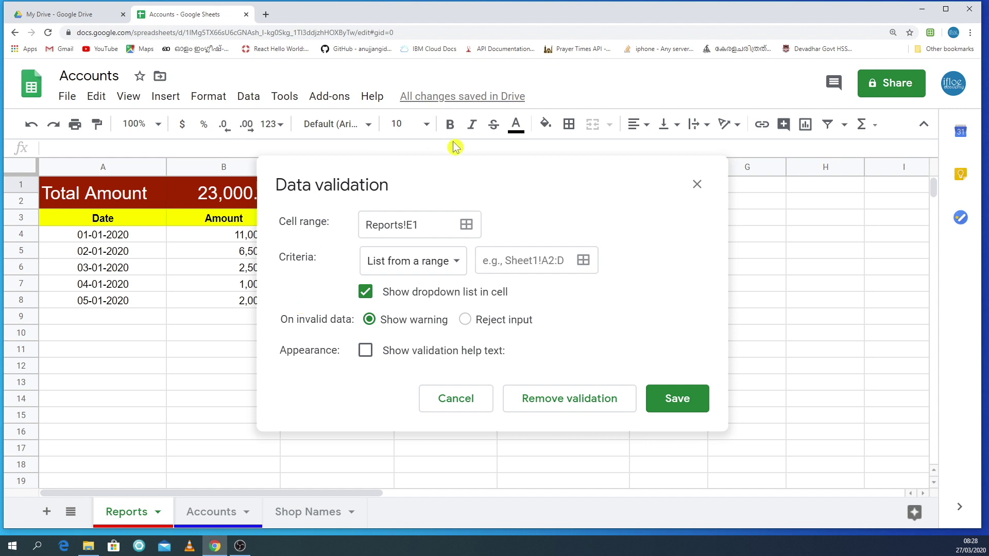
drag(455, 166, 454, 249)
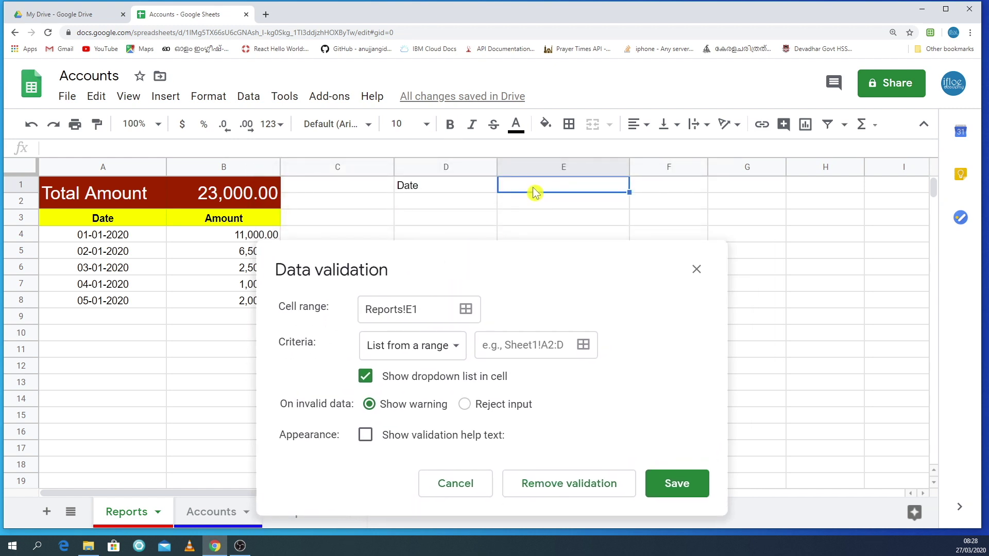
click(526, 347)
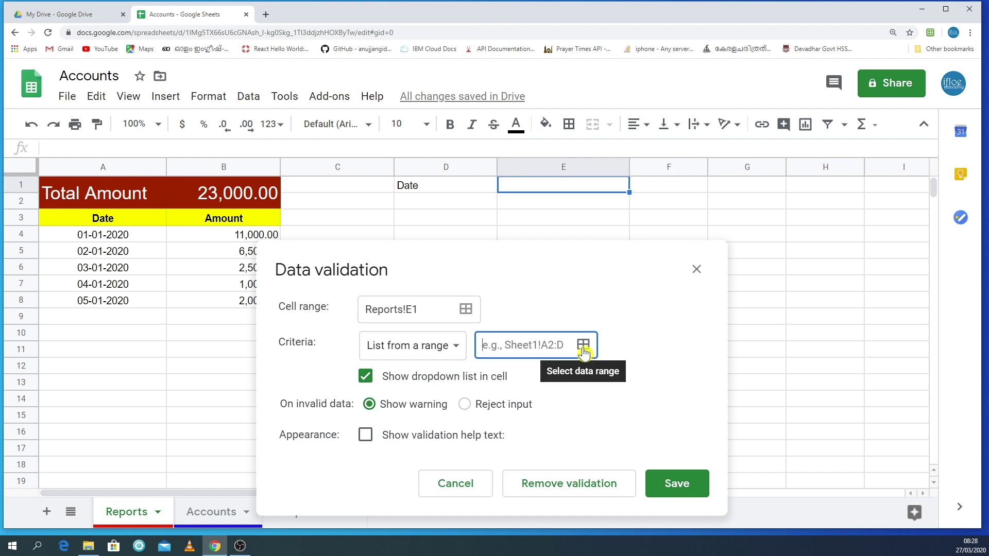
click(583, 352)
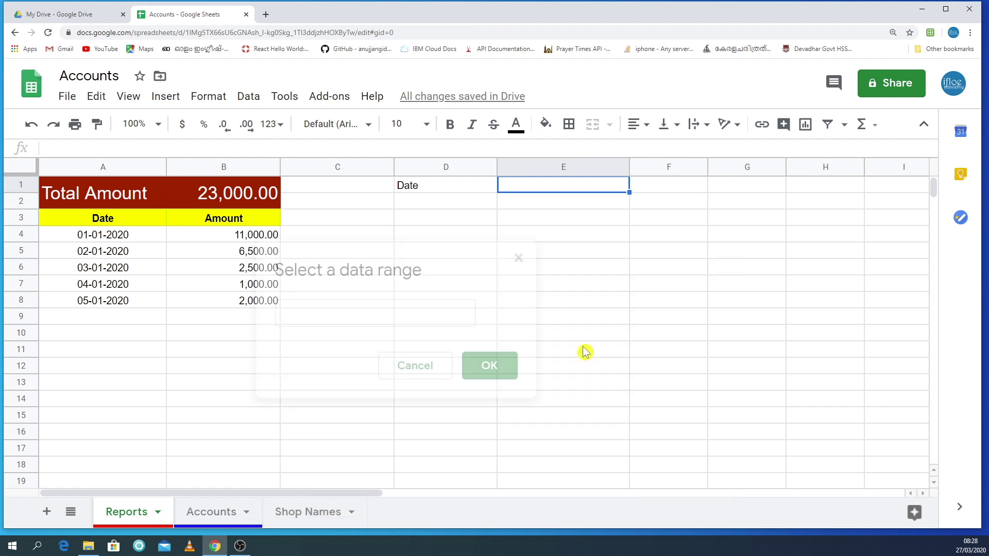
click(211, 521)
drag(118, 218, 153, 404)
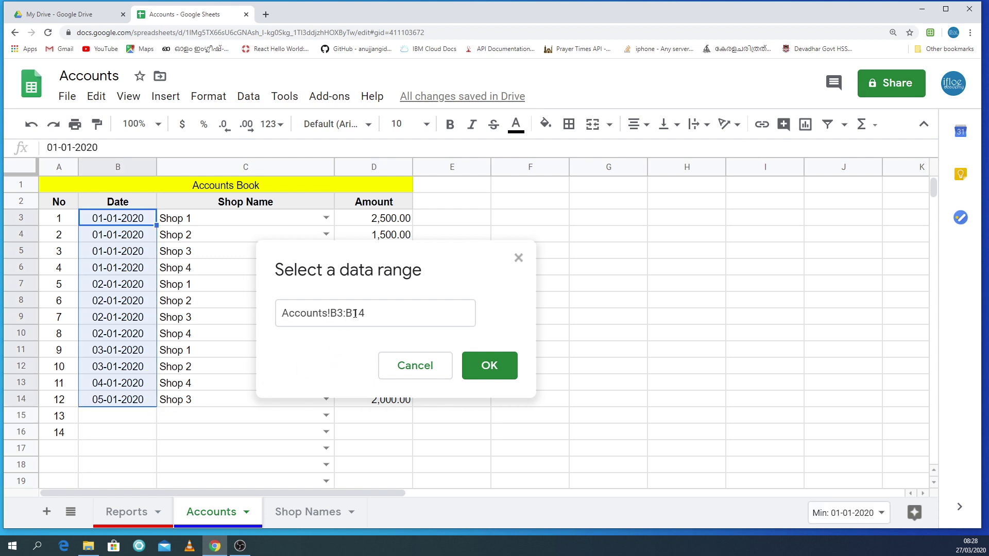
drag(355, 313, 379, 315)
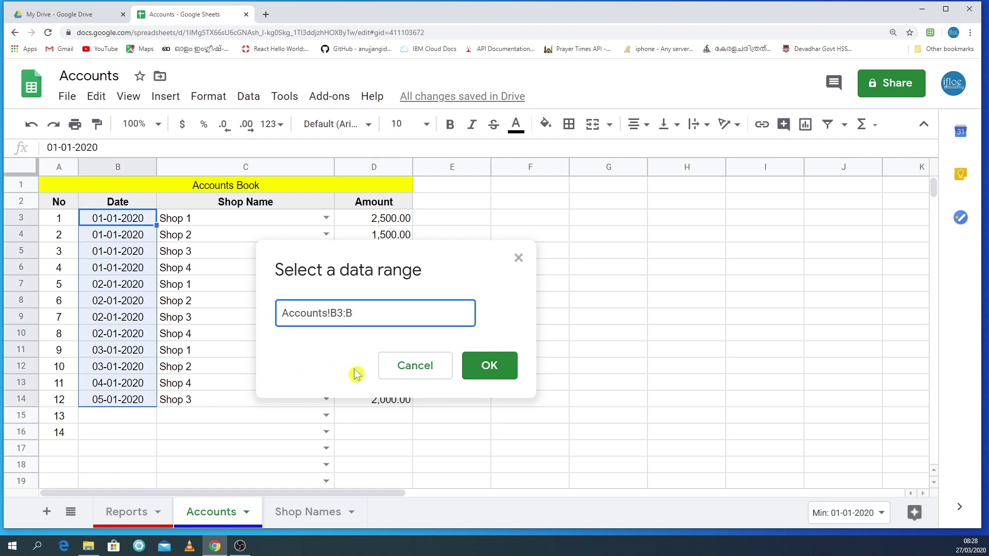
click(126, 512)
click(489, 366)
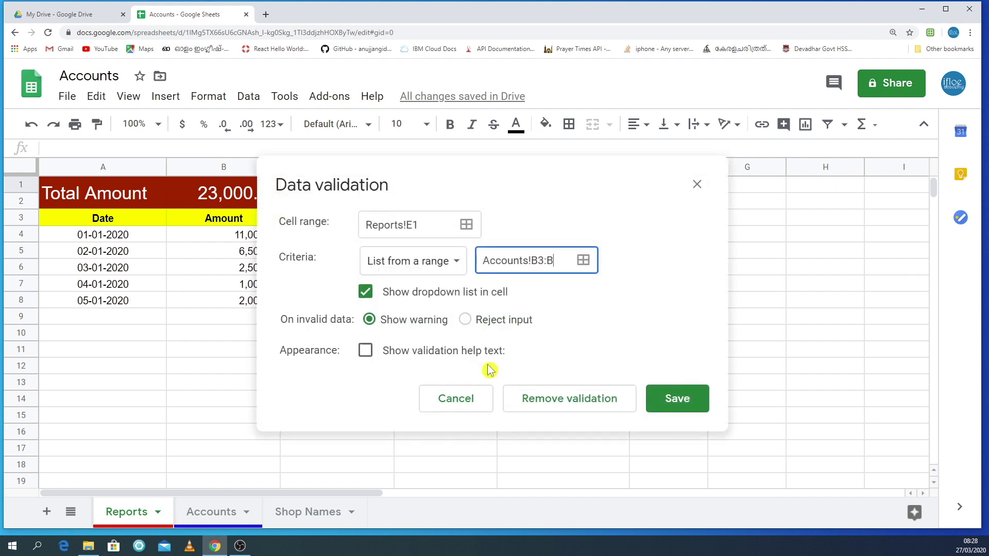
click(671, 403)
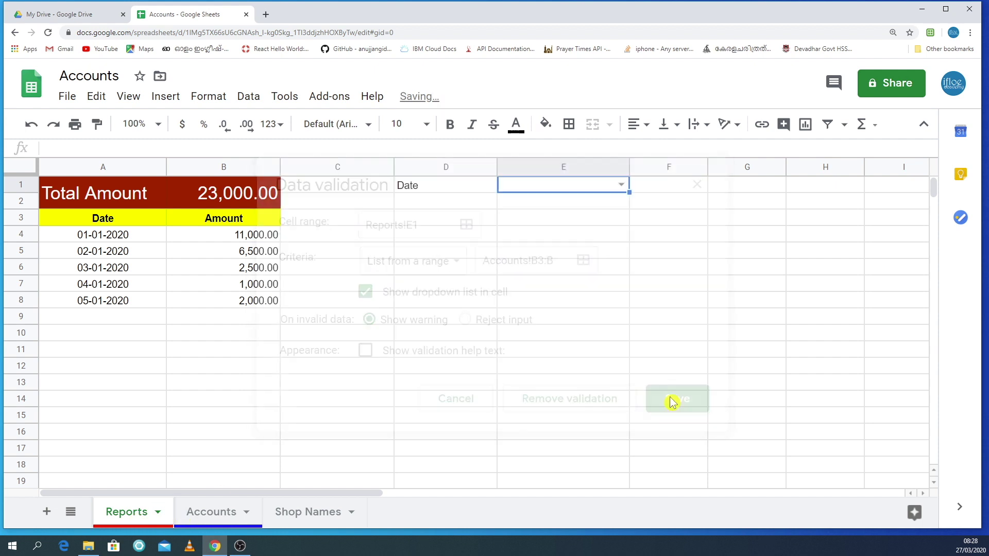
click(620, 186)
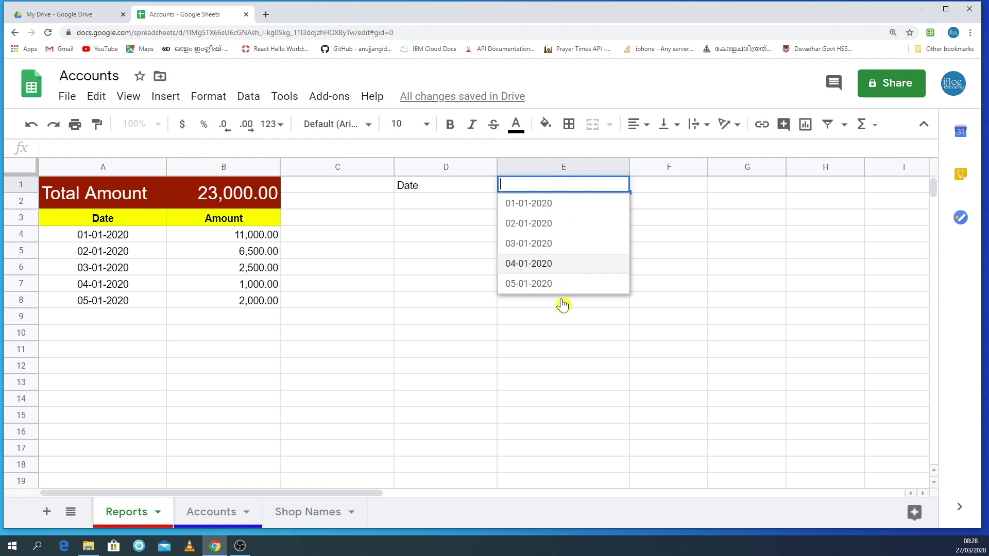
Add the headings 'Shop names' in D2 and 'Amount' in E2.
click(548, 352)
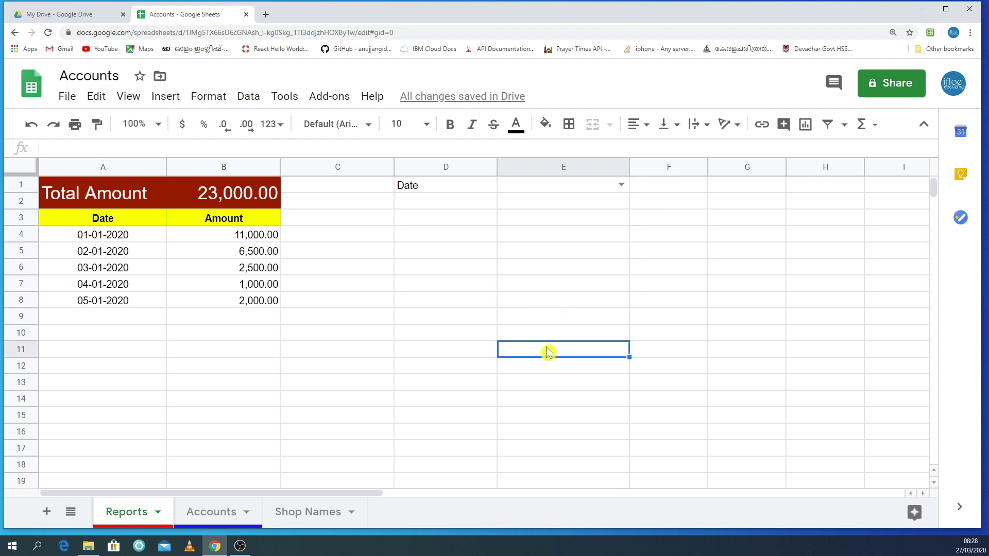
click(466, 209)
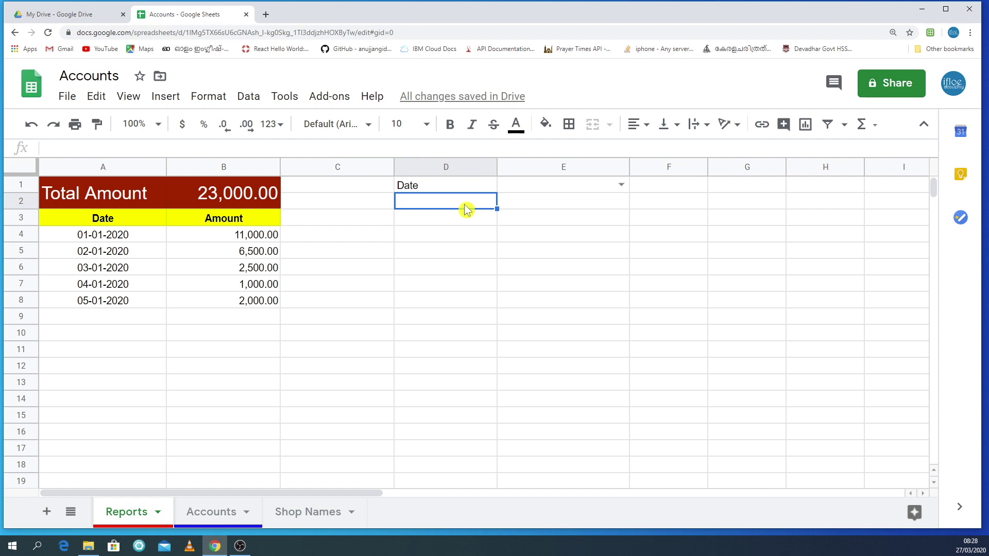
text(Shop)
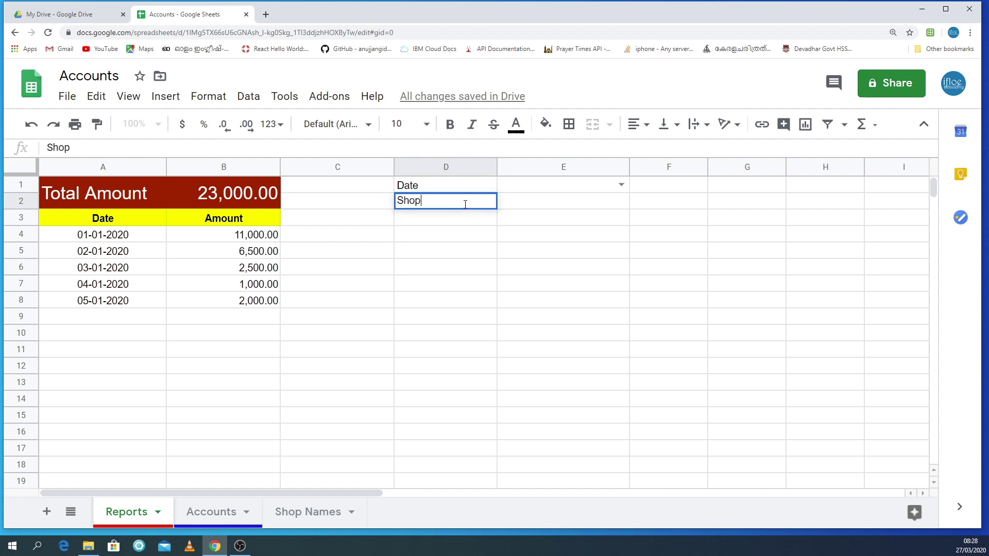
text( names)
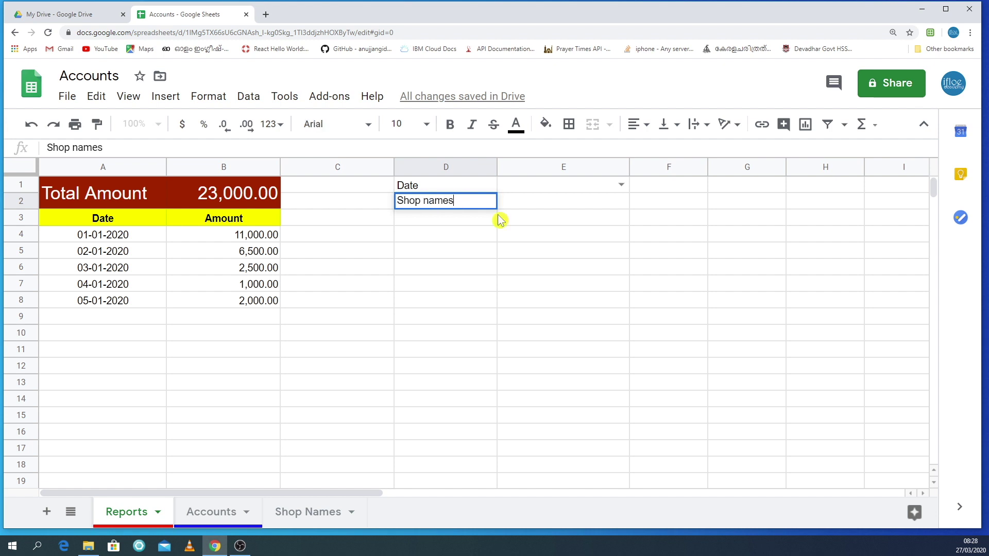
click(546, 202)
text(A)
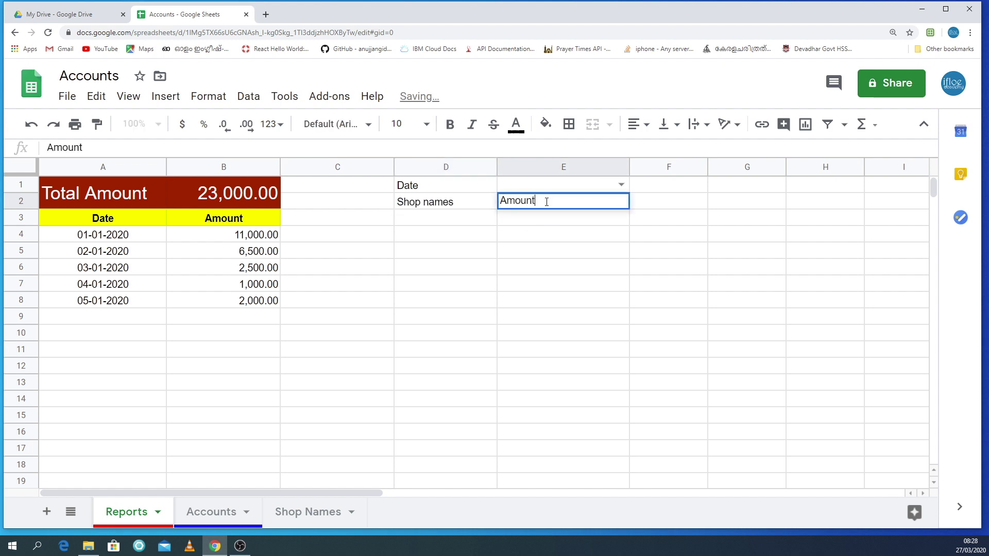
text(mount)
click(603, 252)
Right-align column E and centre the Amount heading in E2.
click(582, 167)
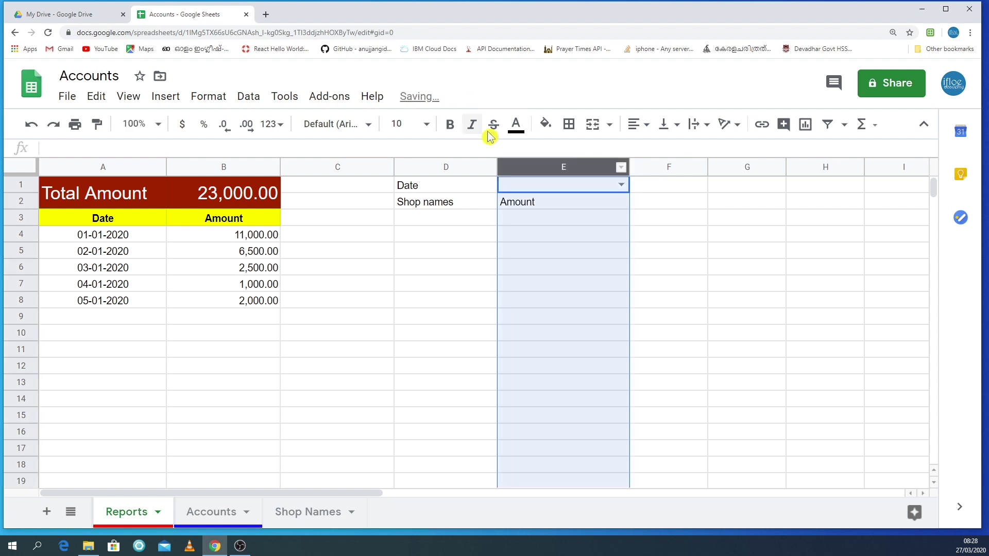
click(638, 128)
click(655, 150)
click(641, 126)
click(574, 234)
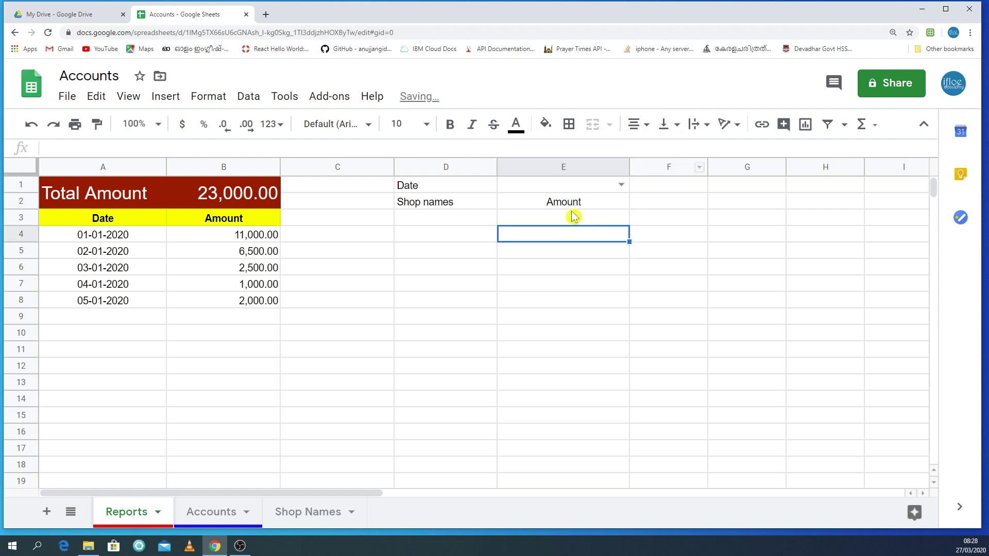
click(577, 169)
click(638, 125)
click(672, 150)
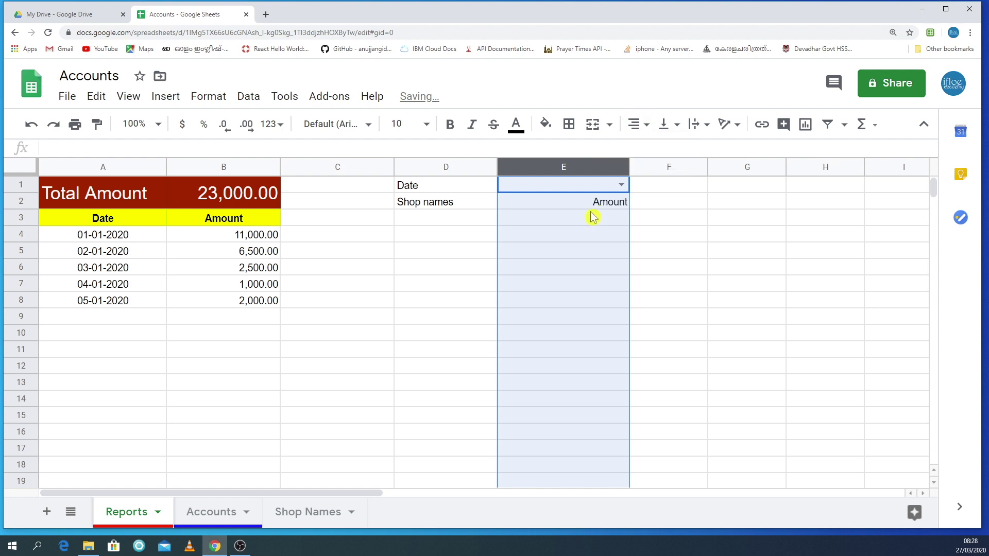
click(608, 246)
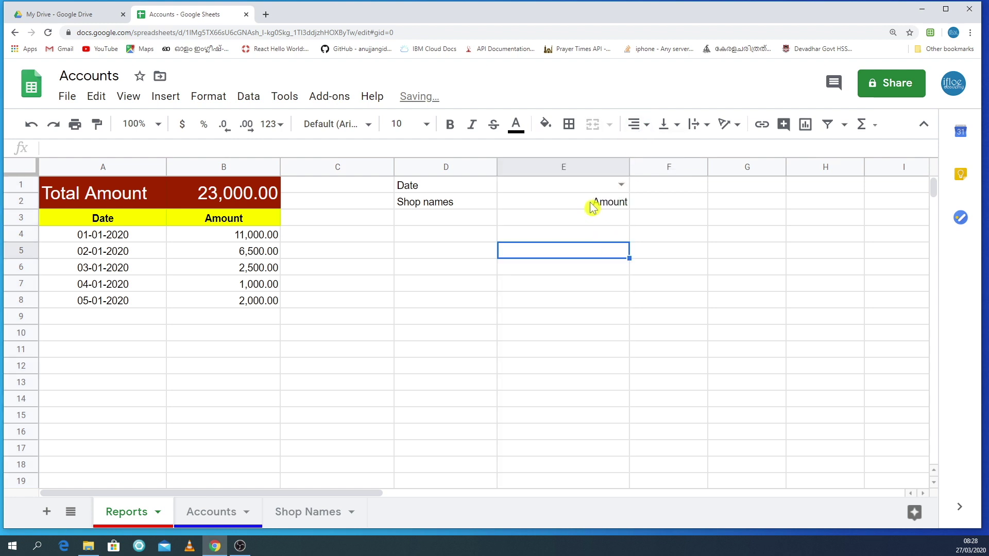
click(593, 206)
click(638, 125)
click(656, 149)
click(591, 219)
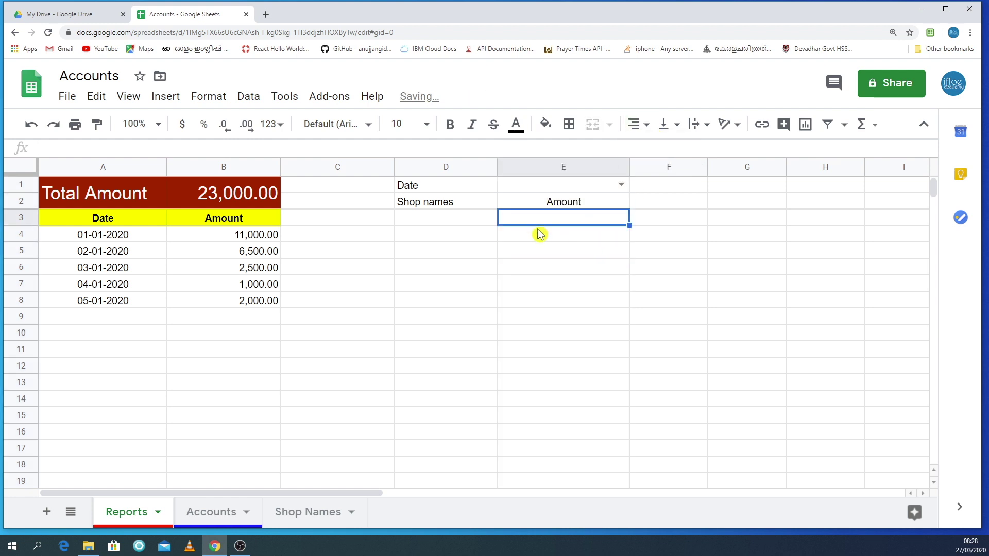
Apply the Financial number format to column E.
click(557, 165)
click(209, 96)
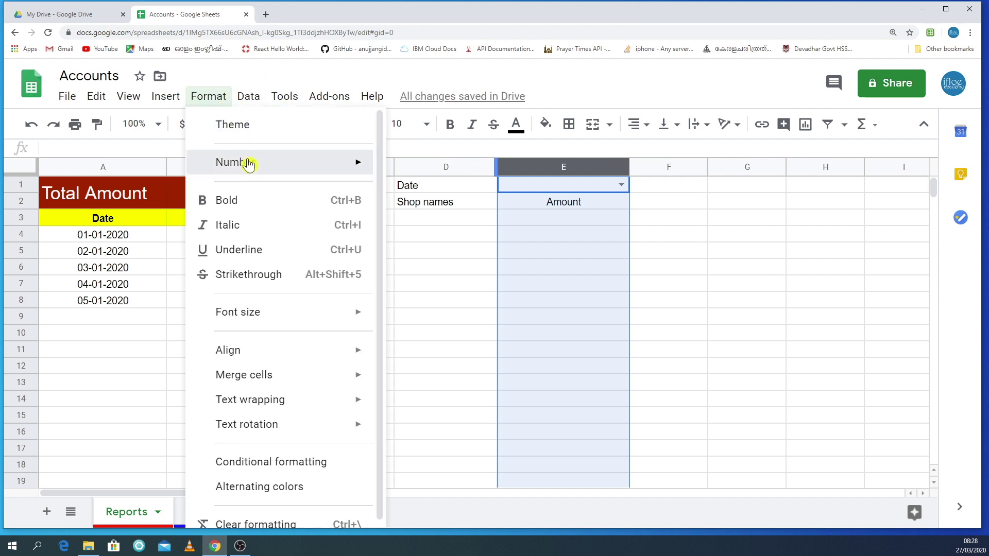
mouse_move(249, 163)
click(442, 241)
click(569, 283)
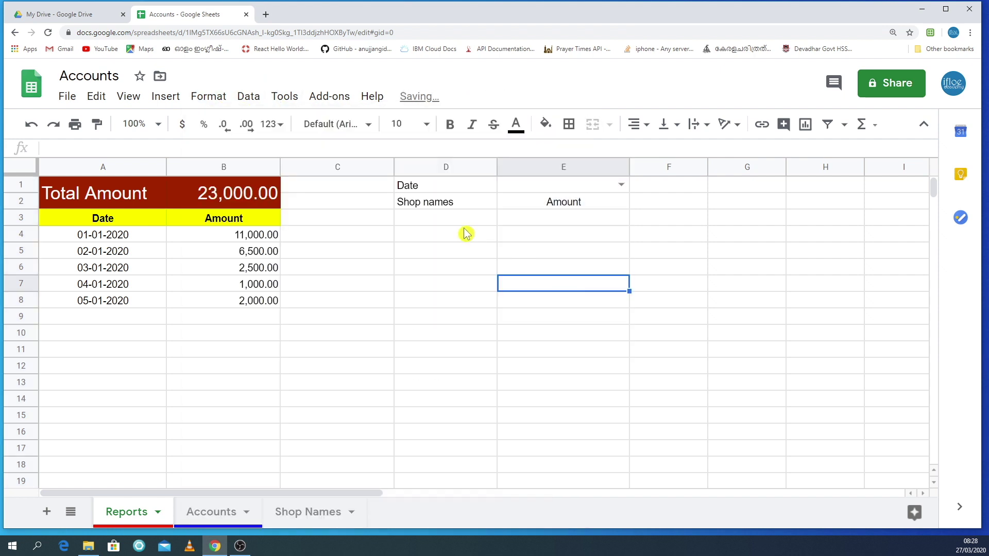
click(446, 217)
Type Shop 1 in D3 and fill down to Shop 5 in D7.
text(Shop)
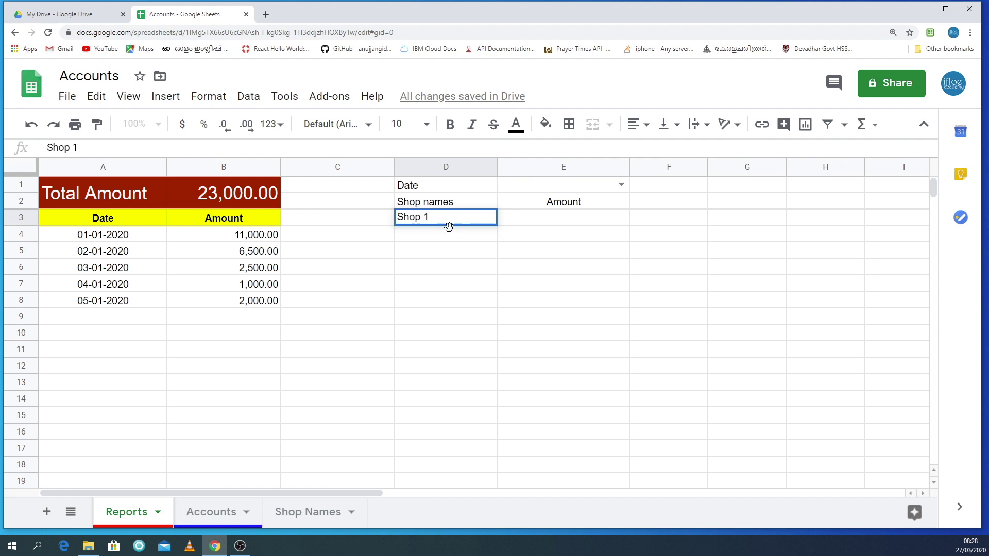
text( 1)
key(Return)
click(484, 223)
drag(500, 227, 487, 281)
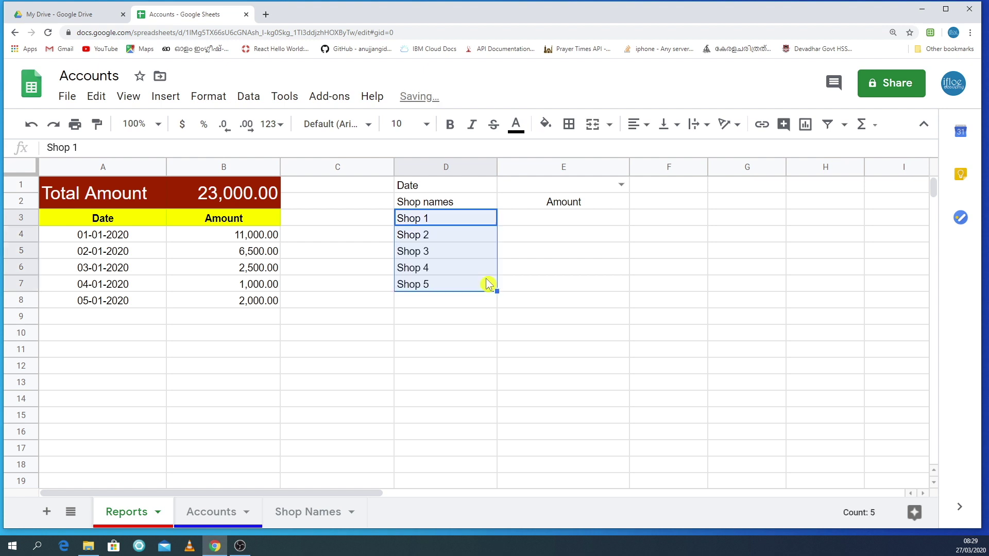
click(450, 321)
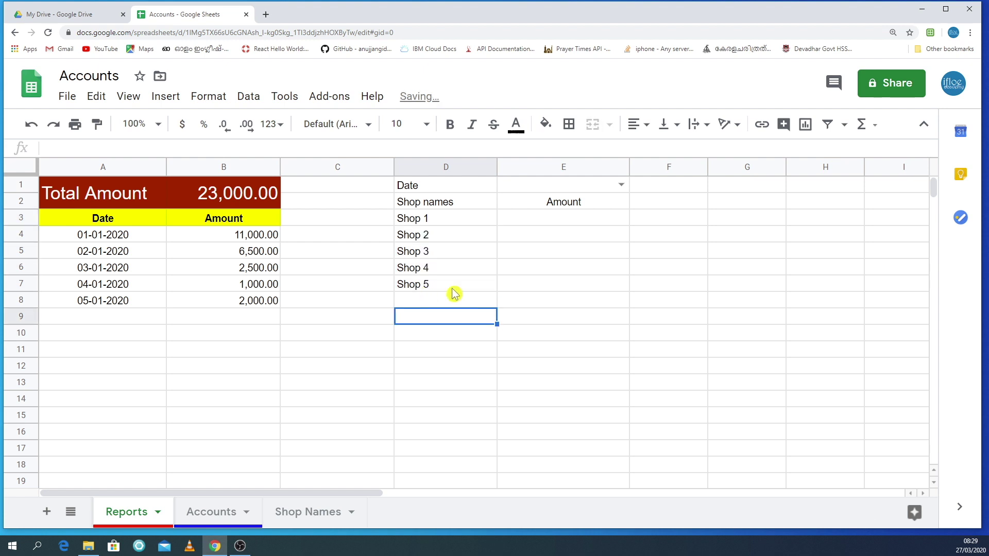
click(237, 513)
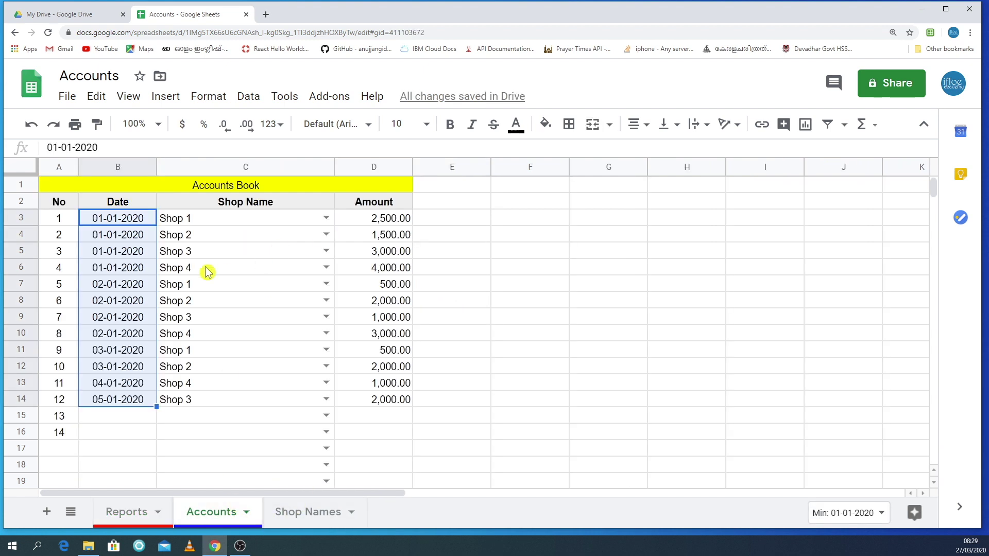
click(117, 514)
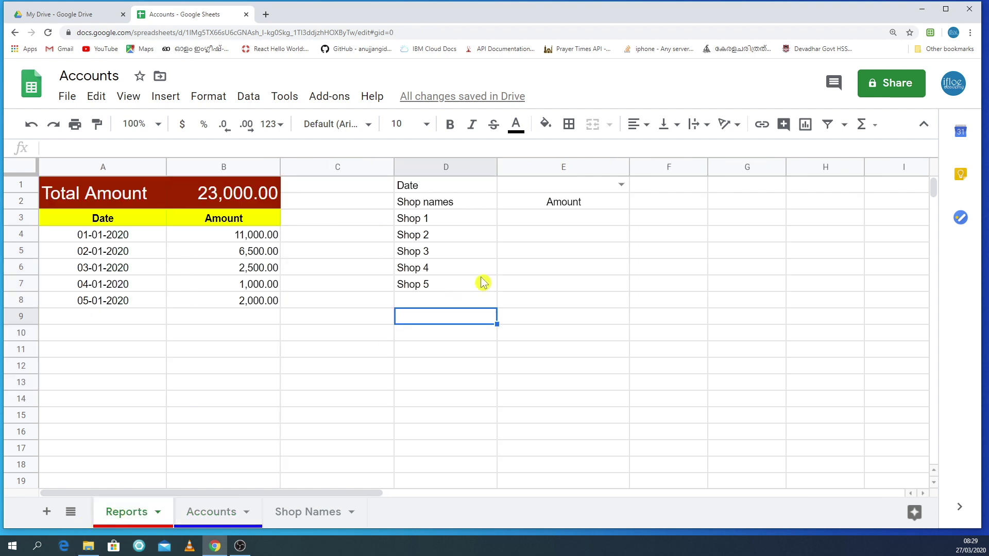
Make the D2:E2 headings Shop names and Amount bold.
click(539, 218)
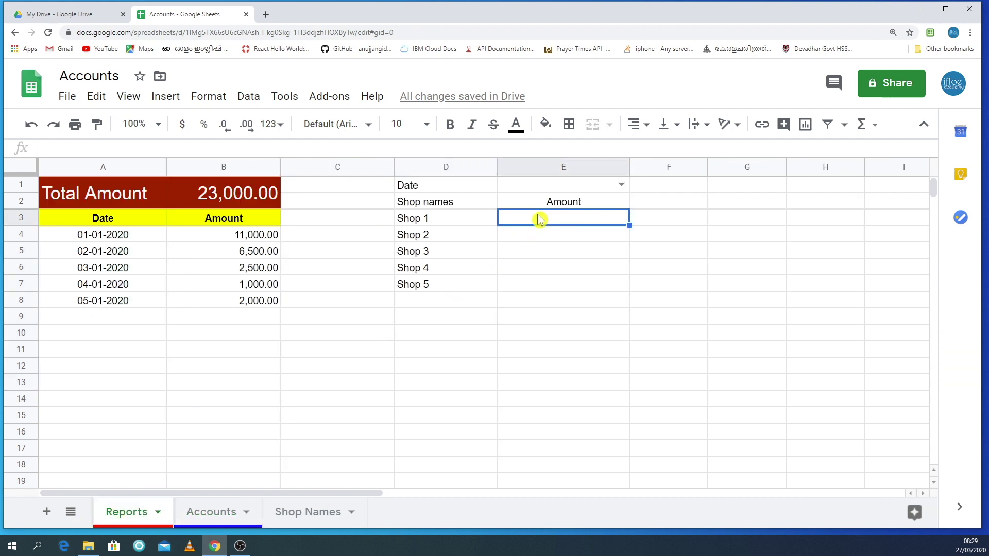
drag(468, 203, 571, 201)
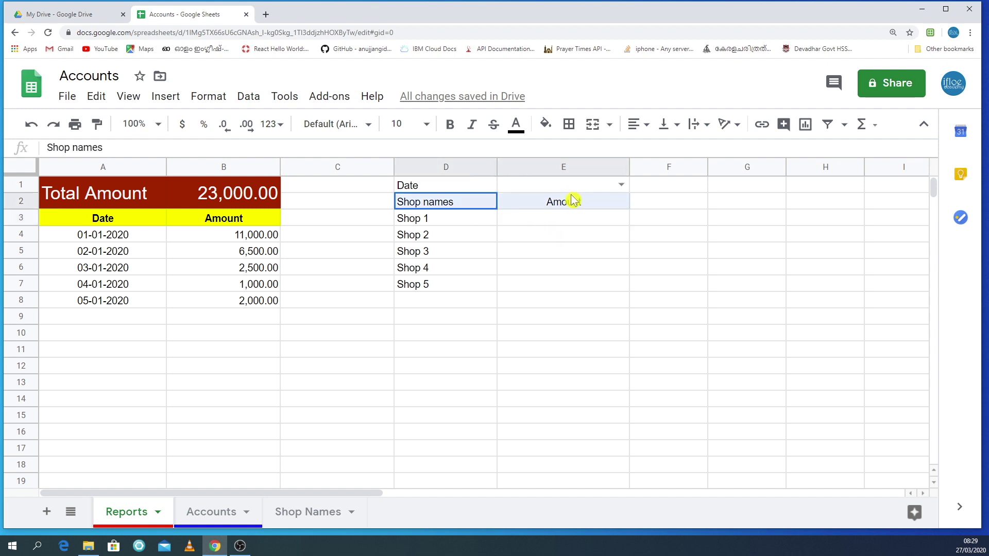
click(453, 125)
In E3, start a SUMIFS formula with Accounts!D3:D as the sum range.
click(518, 221)
text(=)
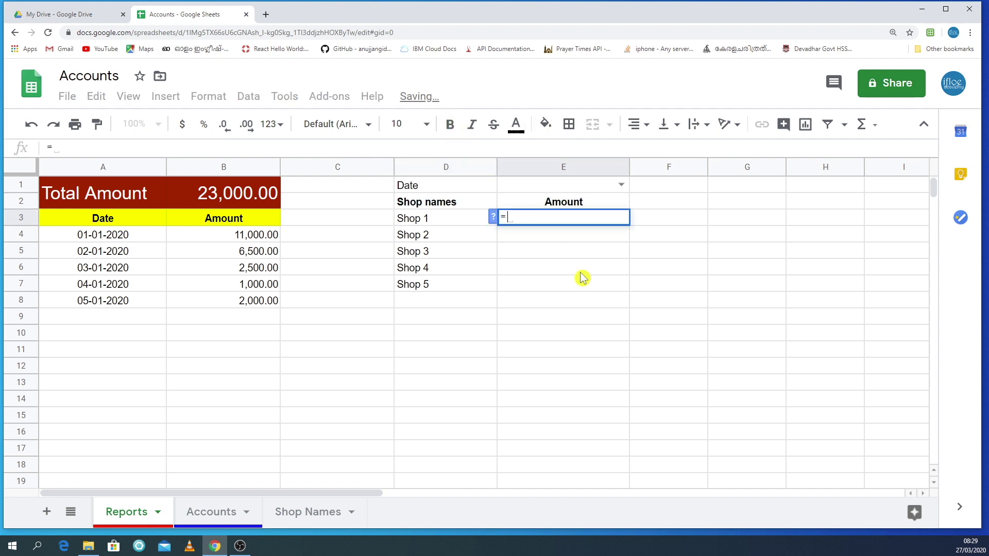
text(sum)
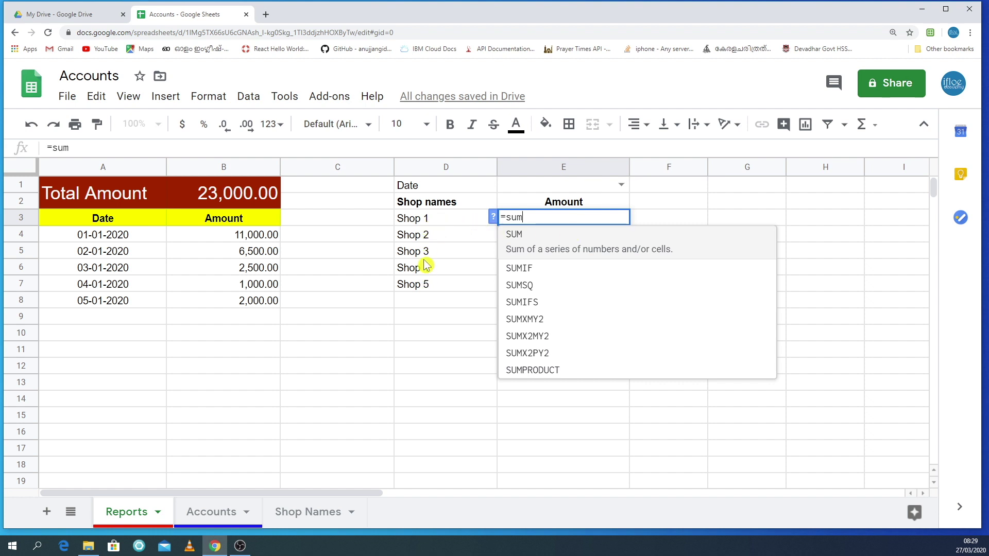
text(ifs)
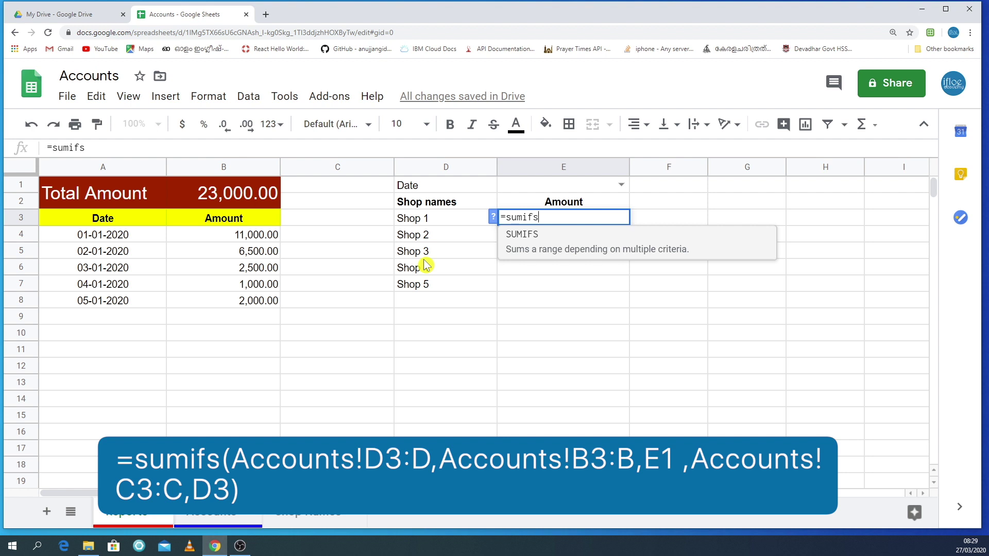
text(()
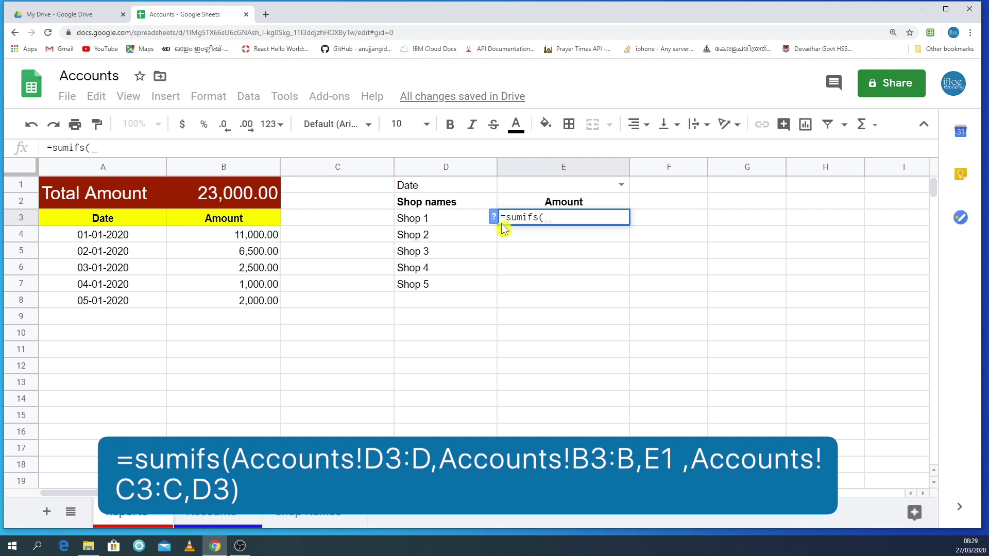
click(225, 521)
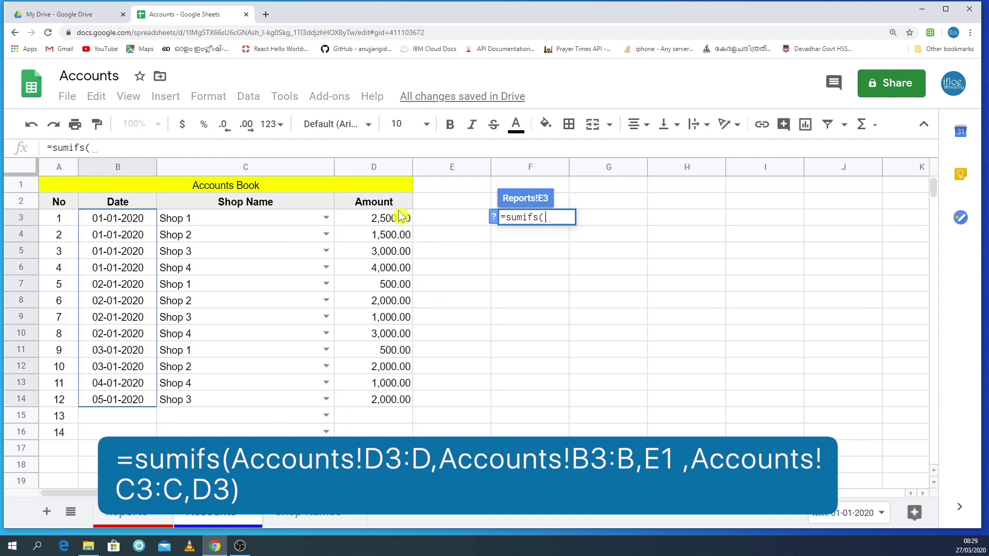
drag(402, 217, 383, 404)
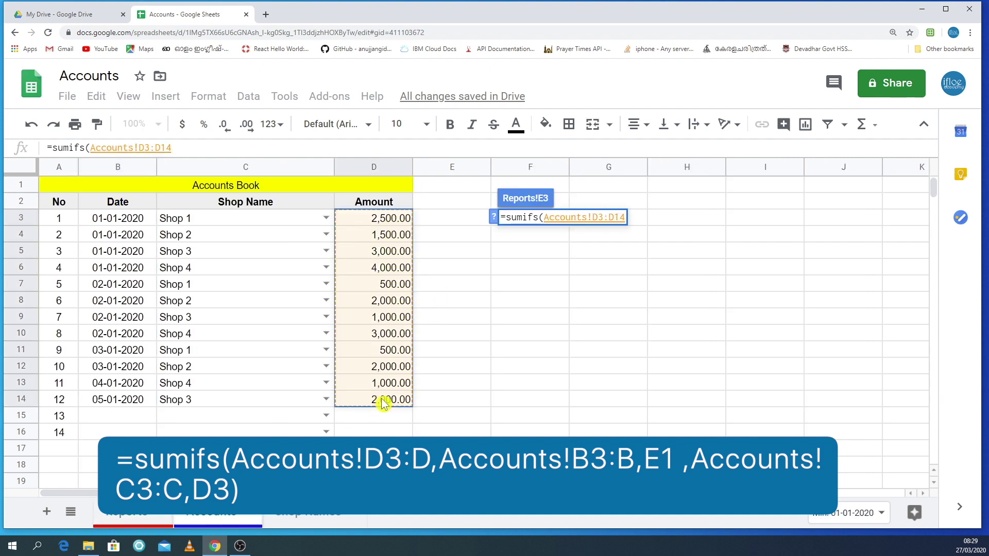
key(BackSpace)
key(BackSpace)
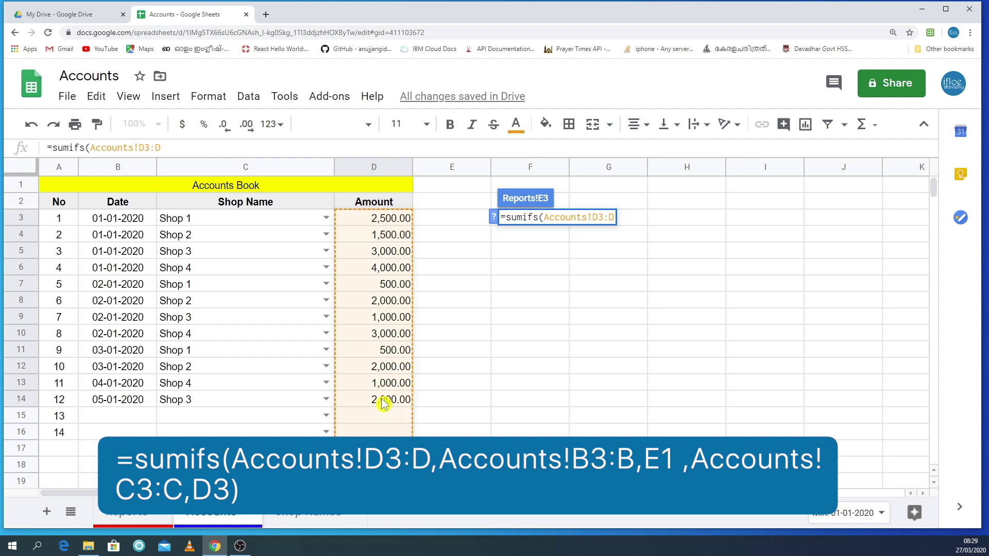
text(,)
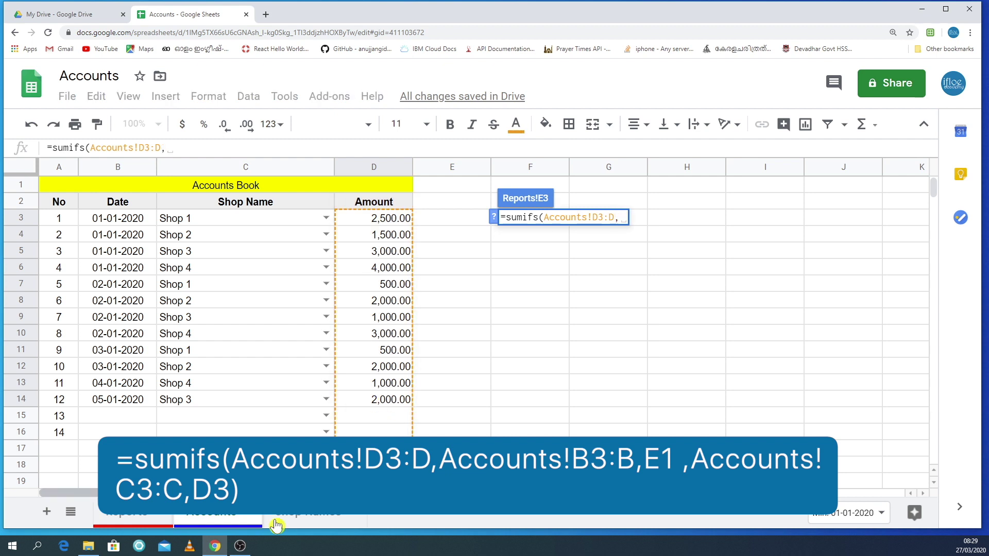
click(128, 522)
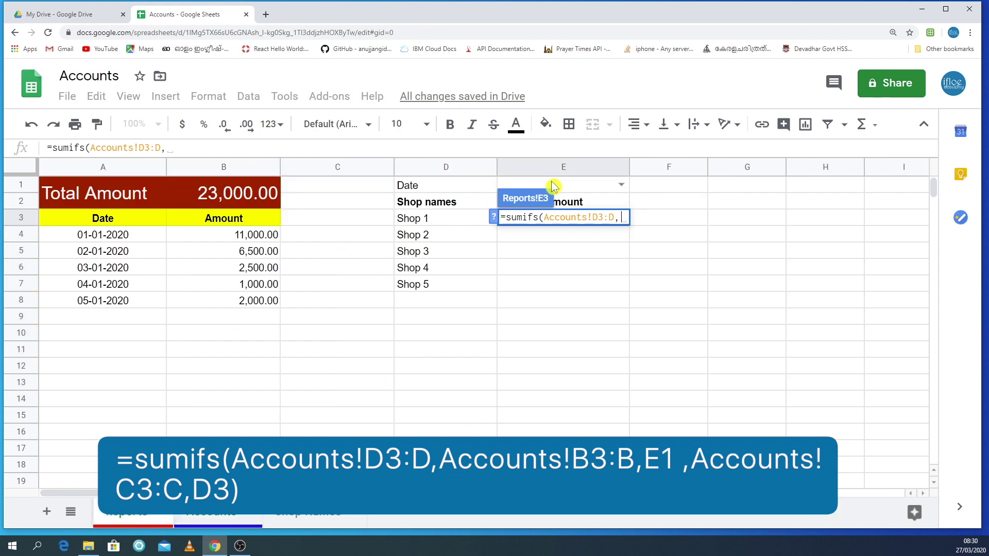
Add Accounts!B3:B as the date criteria range, matched against the date in E1.
click(231, 522)
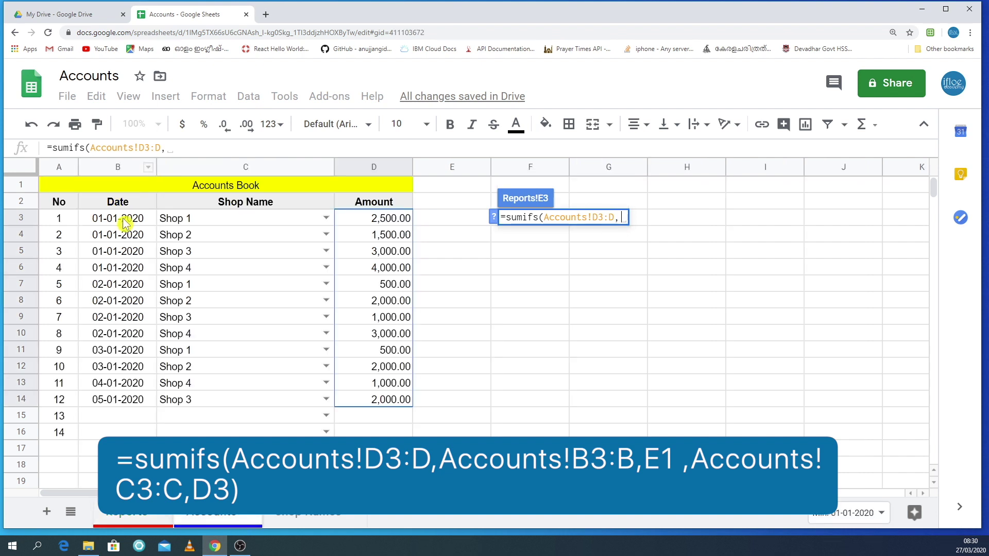
drag(125, 223, 150, 409)
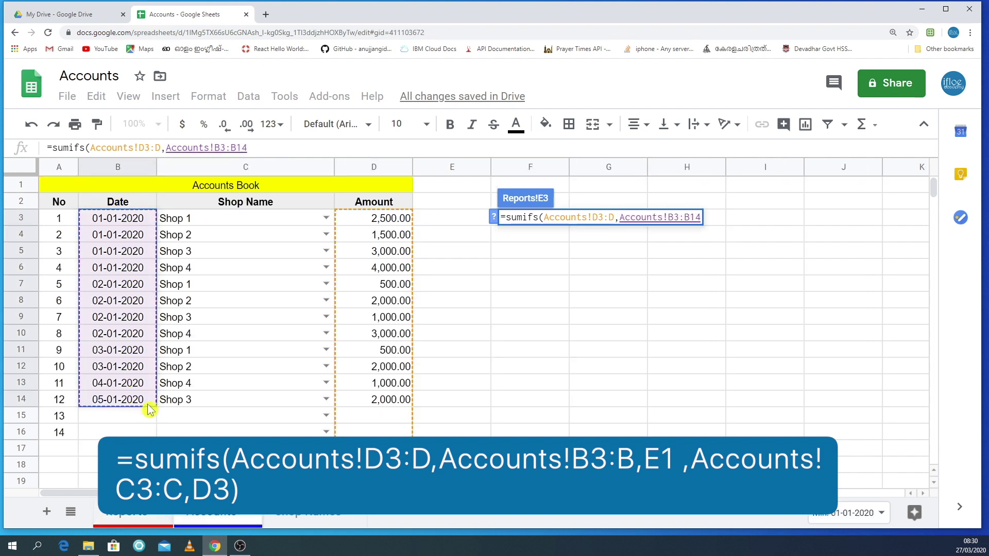
key(BackSpace)
key(BackSpace)
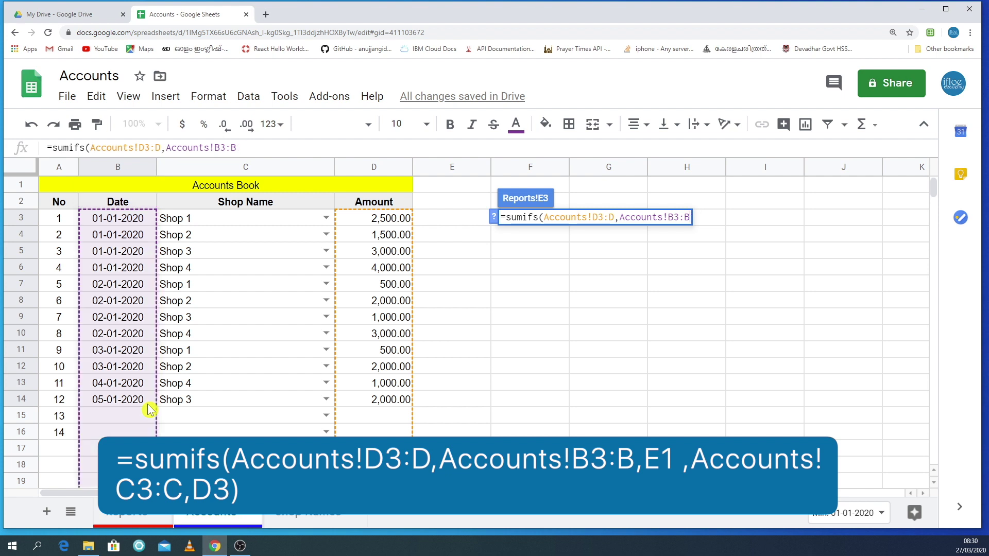
text(,)
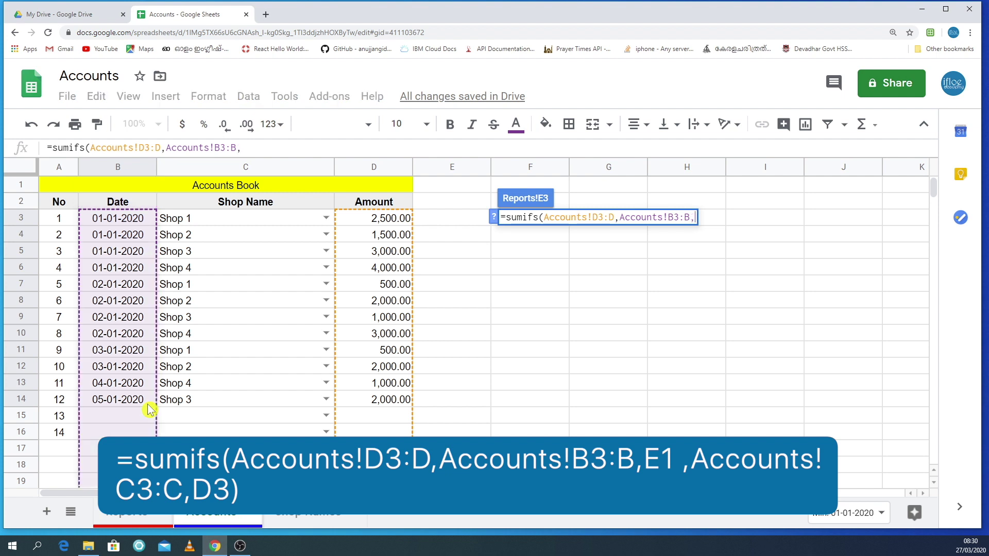
click(150, 523)
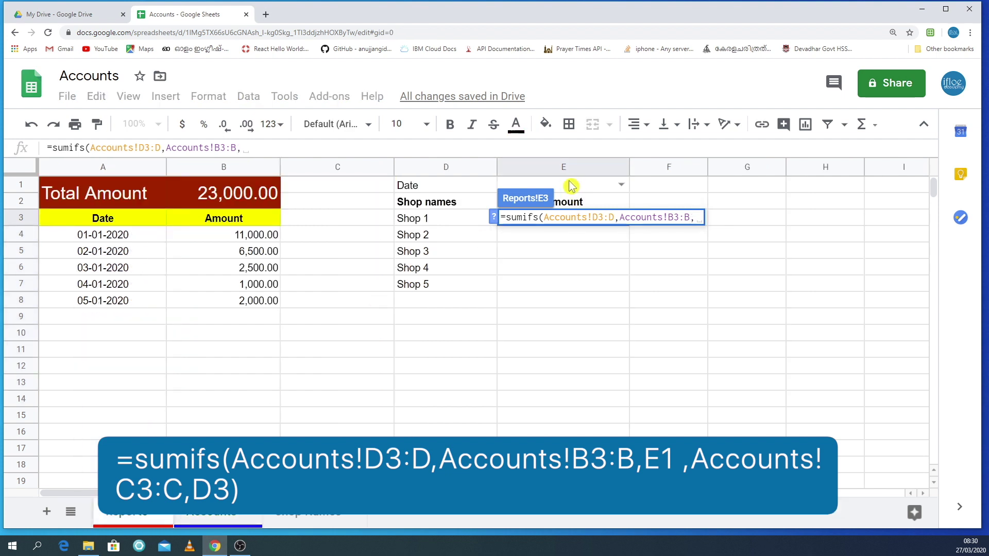
click(548, 185)
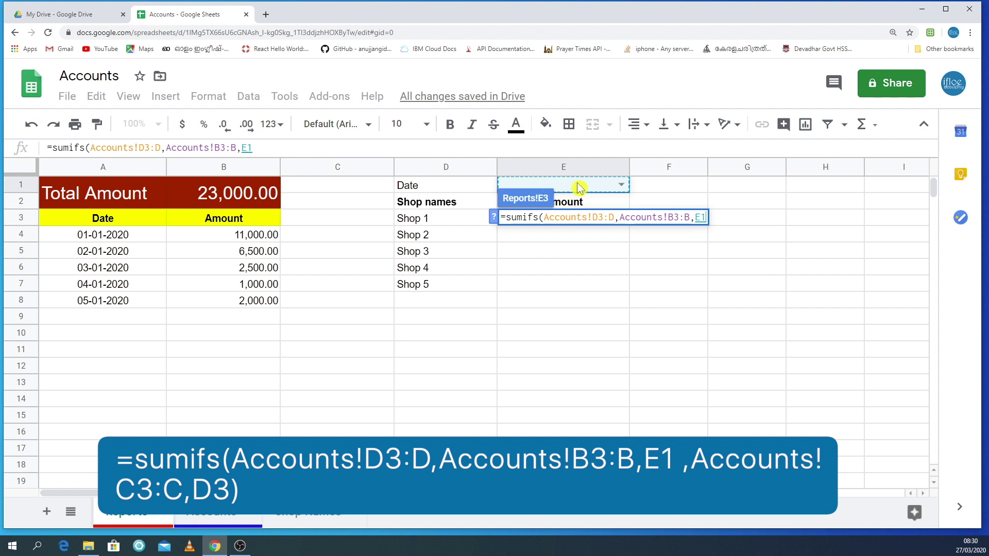
text(,)
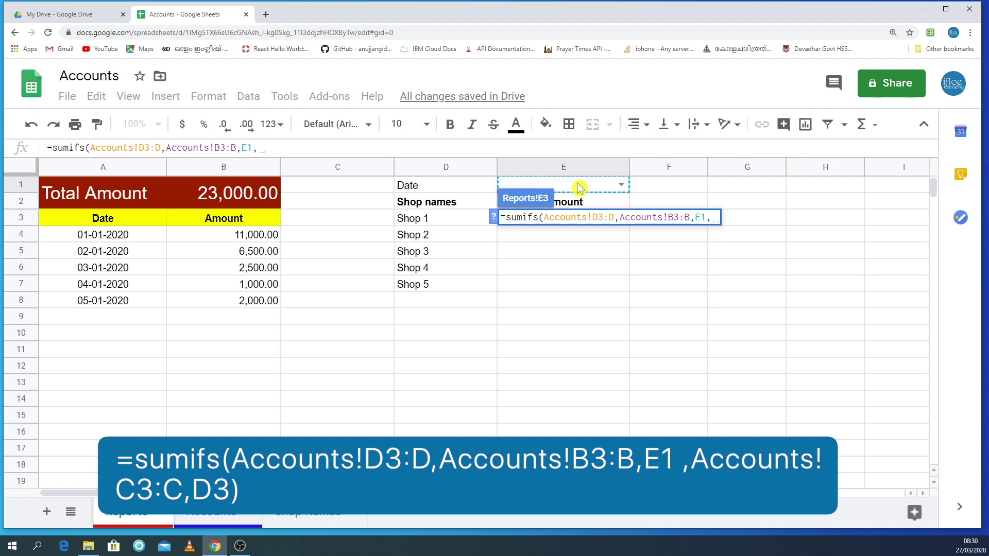
Add Accounts!C3:C matched against Shop 1 in D3, closing and committing the formula.
click(227, 522)
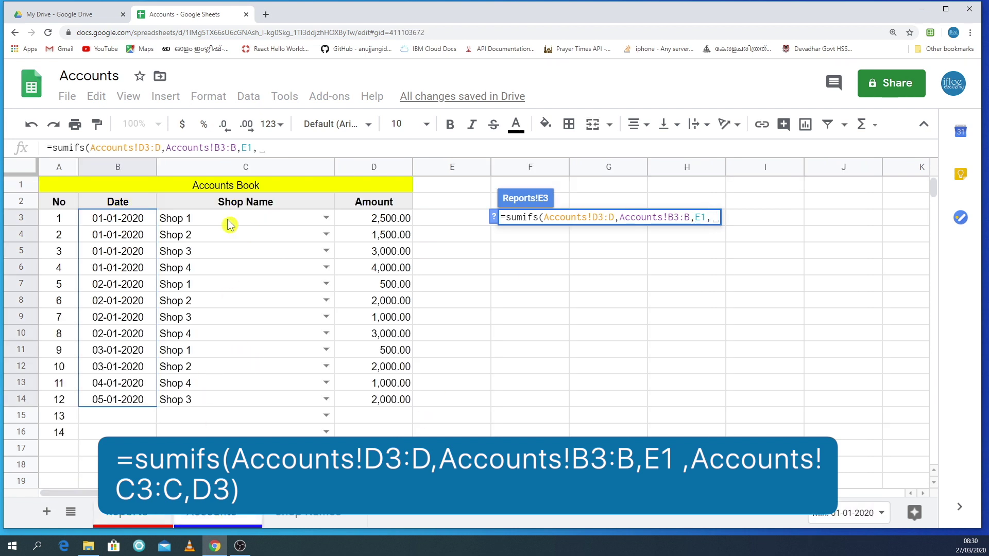
mouse_move(250, 221)
mouse_down()
mouse_move(242, 406)
mouse_move(330, 407)
mouse_up()
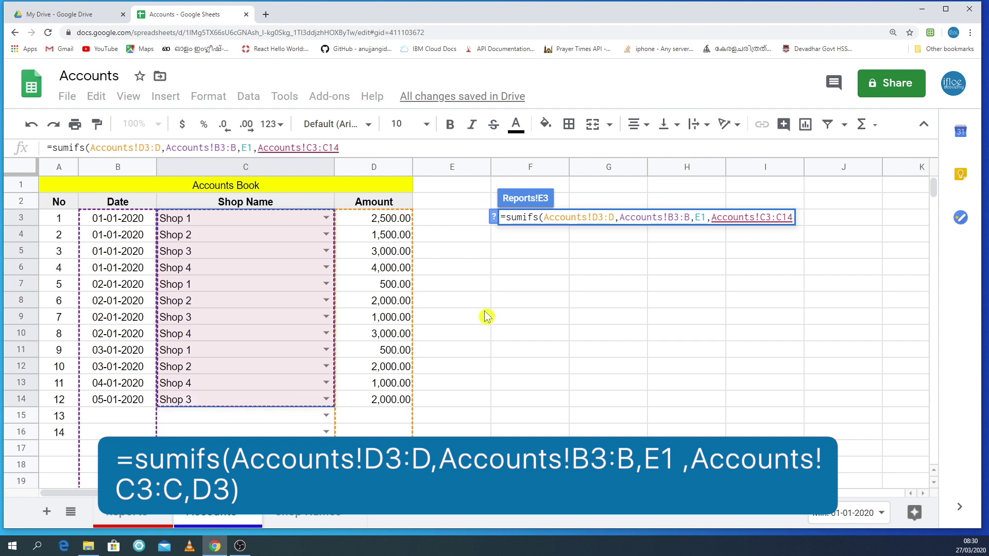
key(BackSpace)
key(BackSpace)
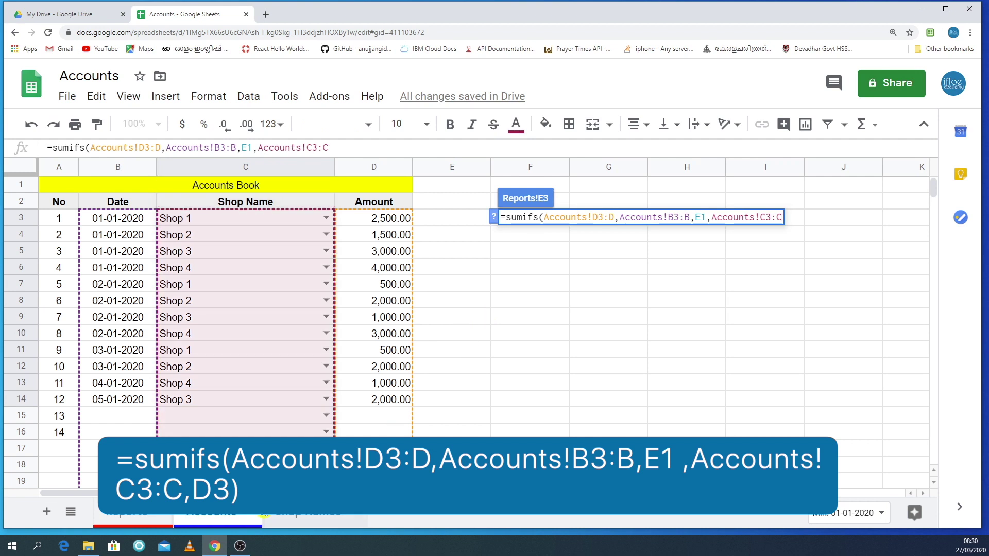
text(,)
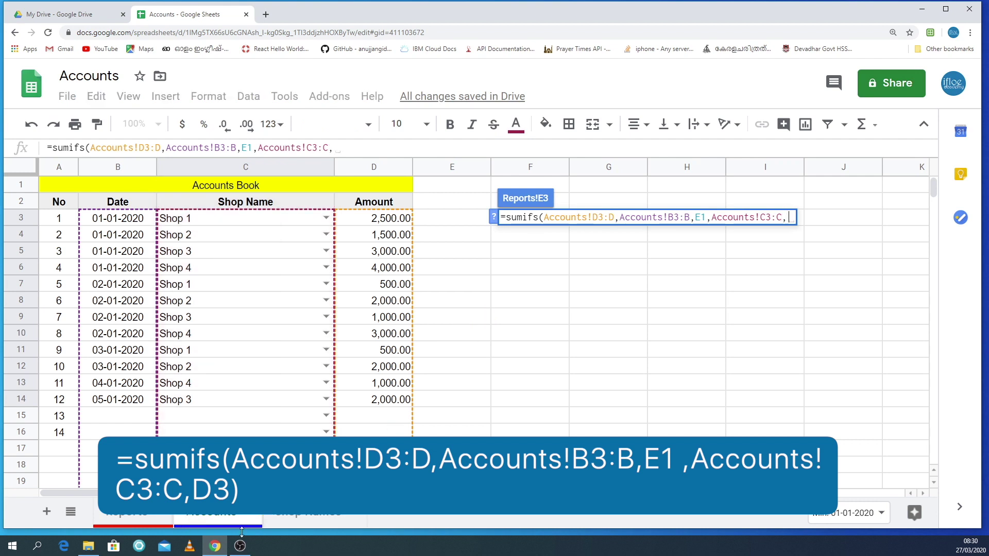
click(143, 523)
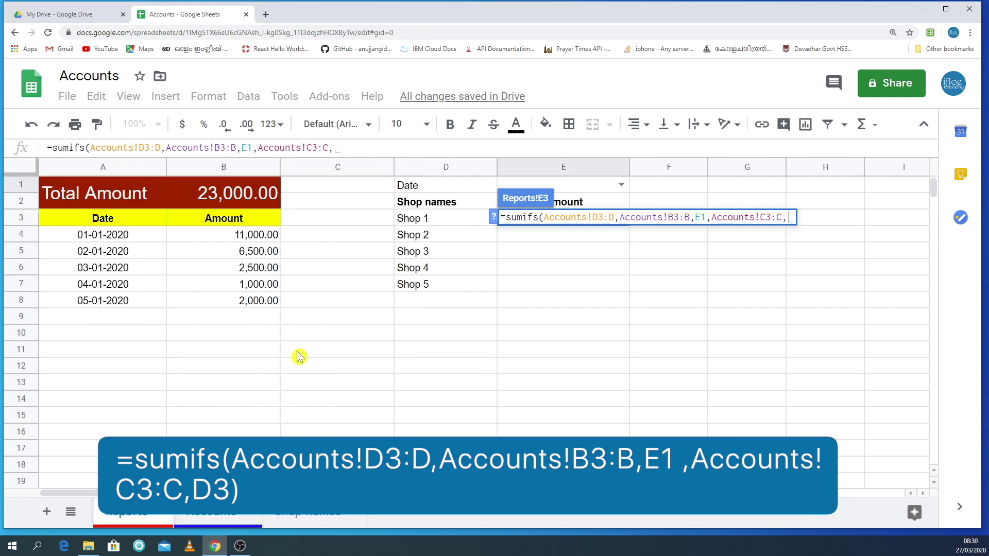
click(419, 222)
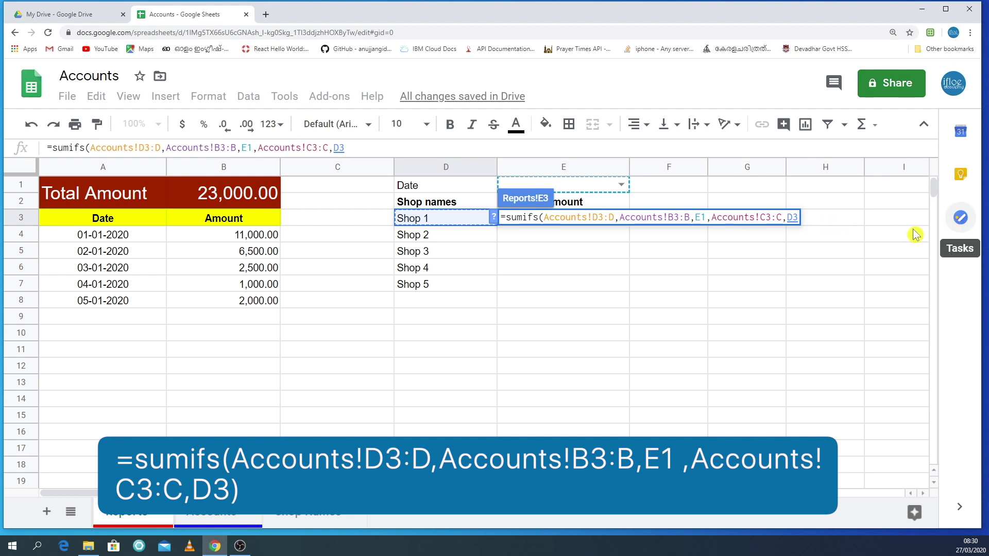
text())
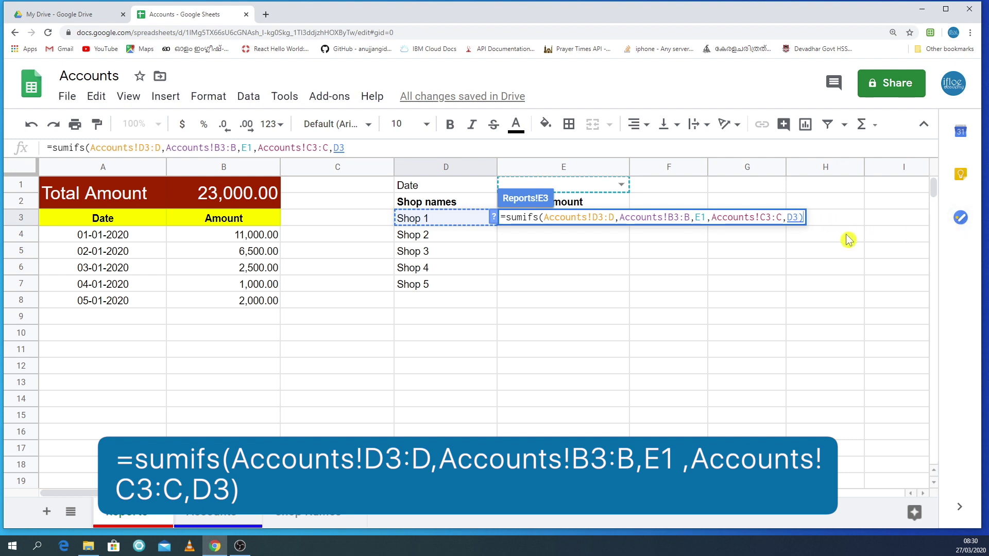
key(Return)
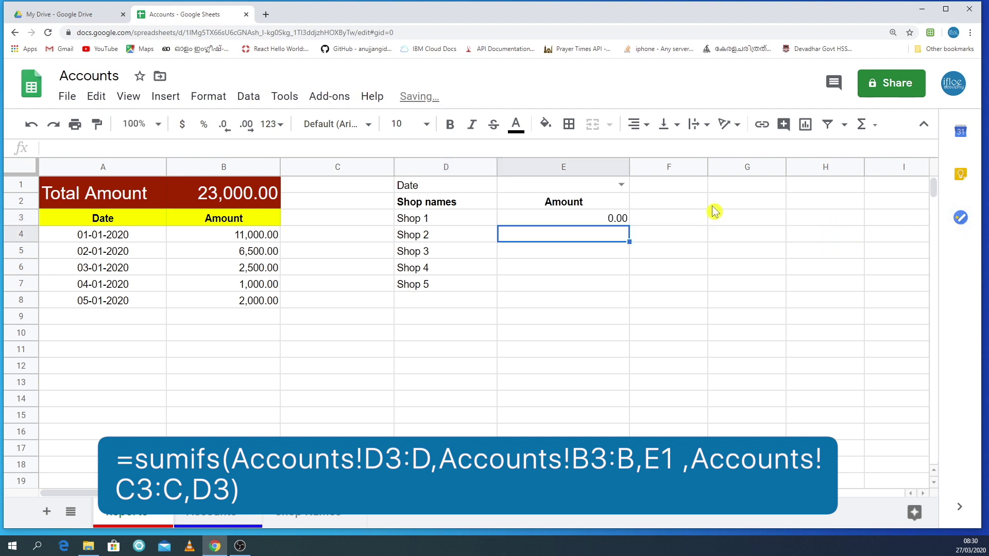
Recheck E3's formula and set the E1 report date to 01-01-2020.
click(475, 220)
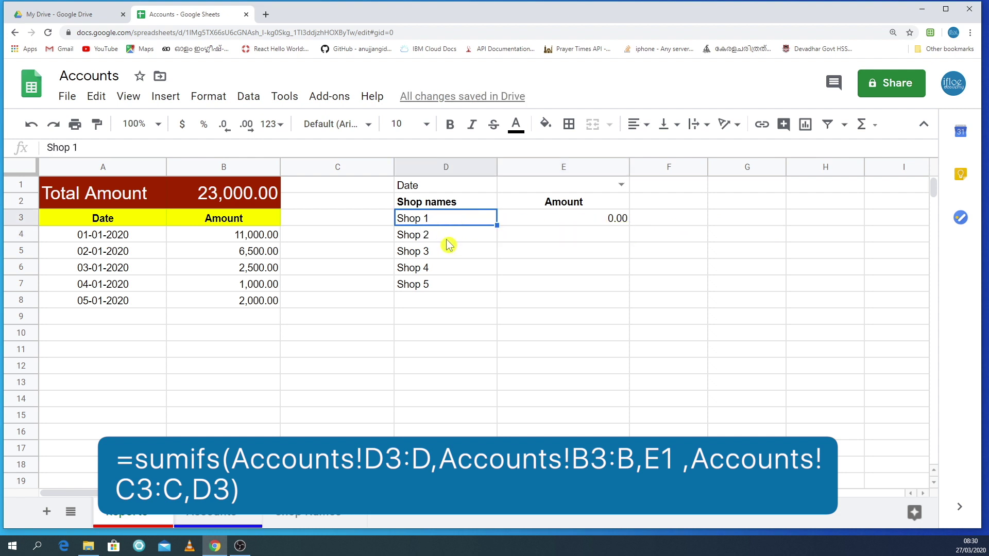
double_click(578, 220)
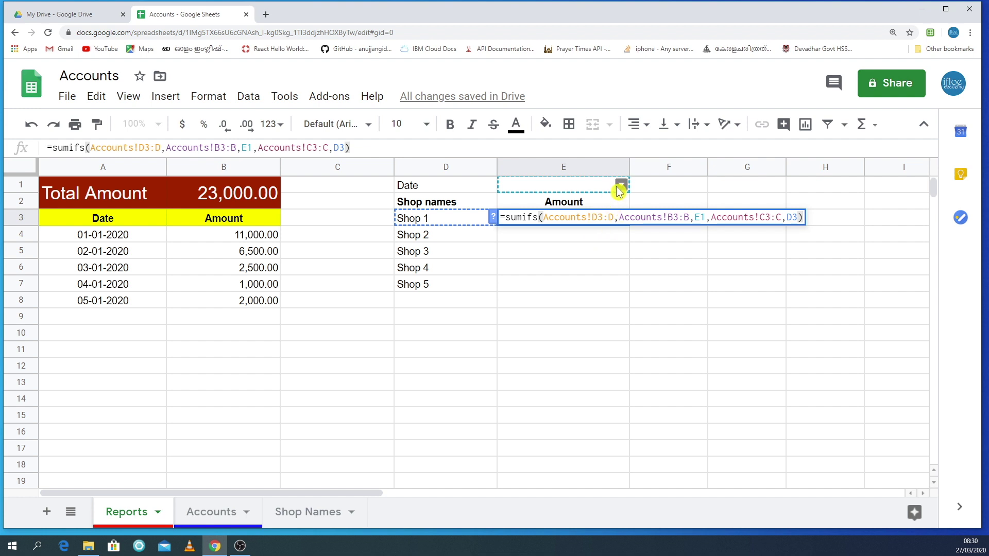
click(538, 316)
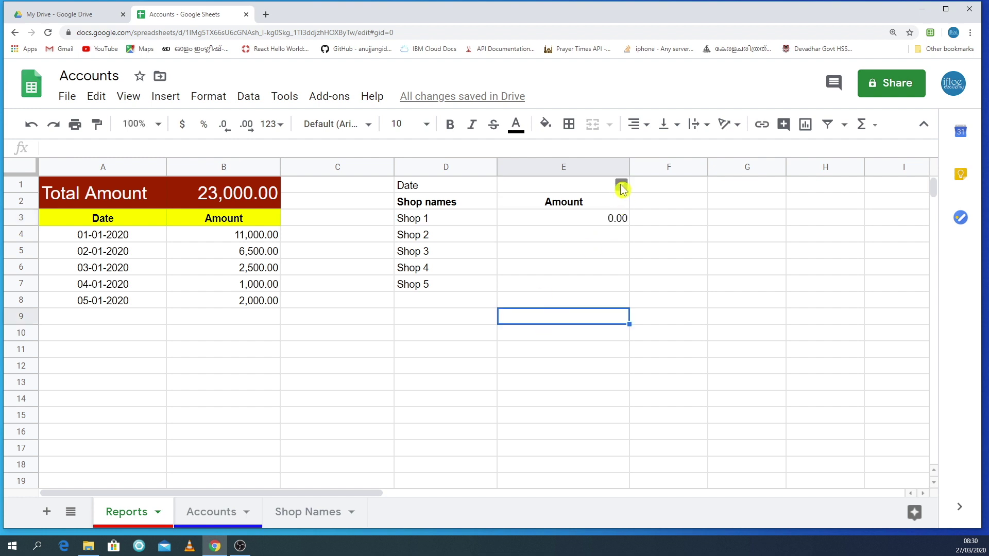
click(621, 184)
click(530, 204)
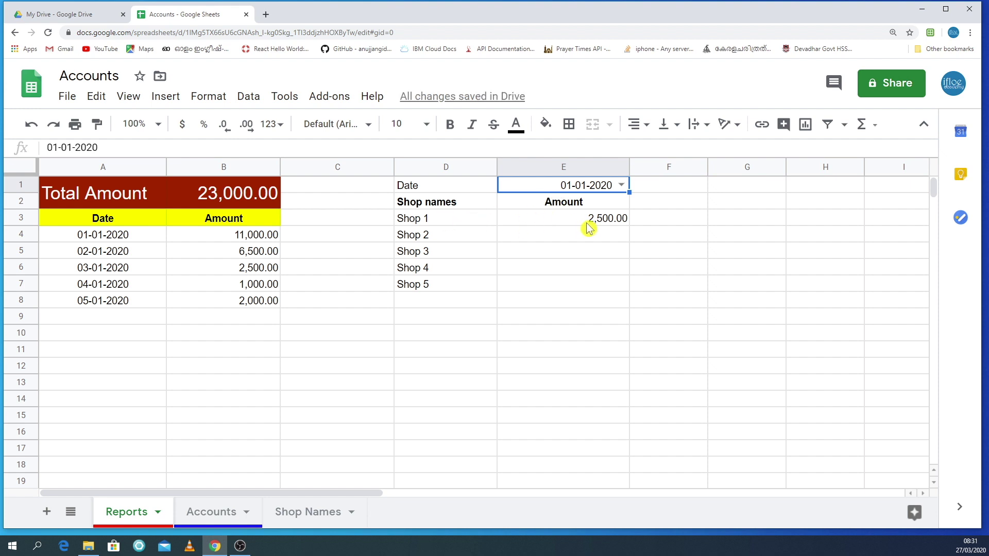
Fill E3's SUMIFS formula down to E7 and open E4's formula for inspection.
click(573, 237)
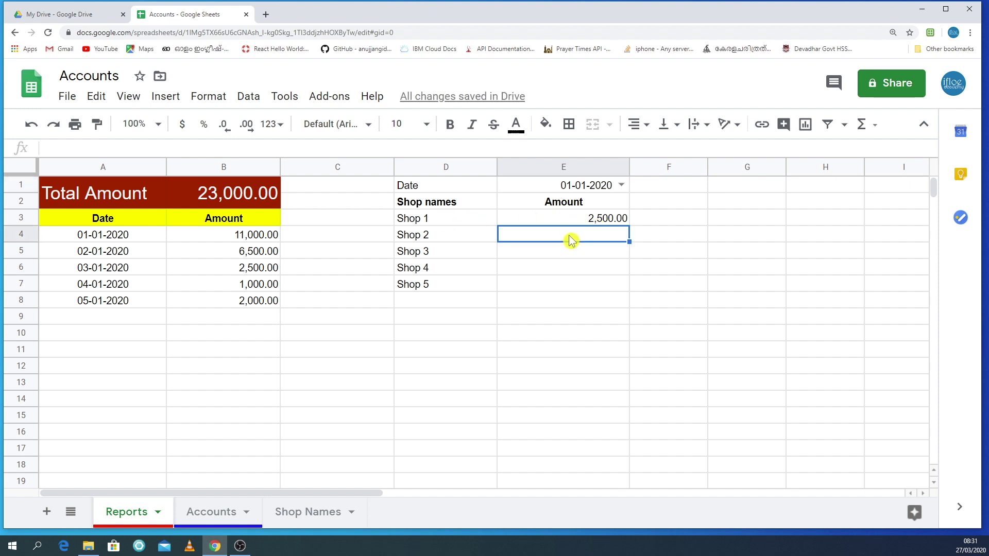
key(Up)
drag(627, 224, 626, 288)
click(607, 315)
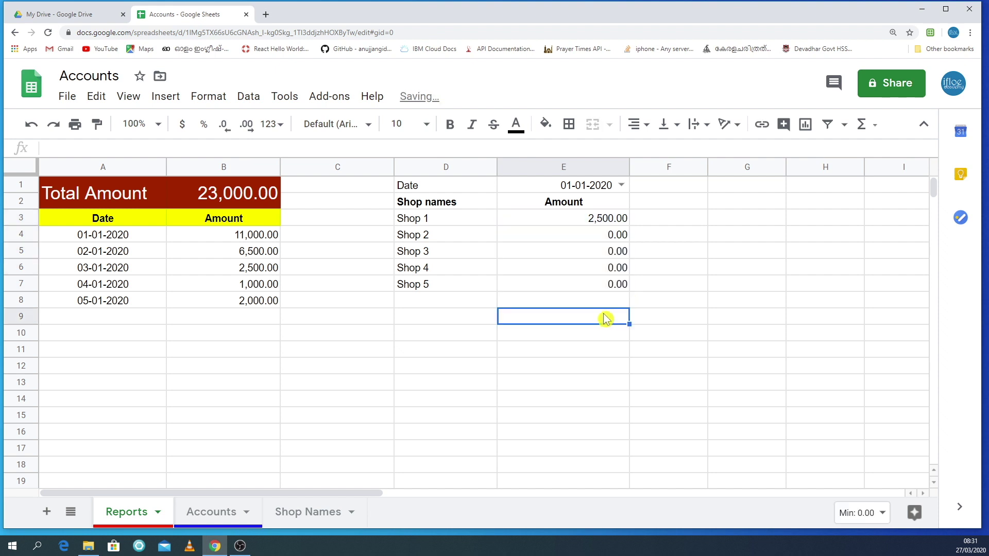
click(606, 237)
double_click(605, 235)
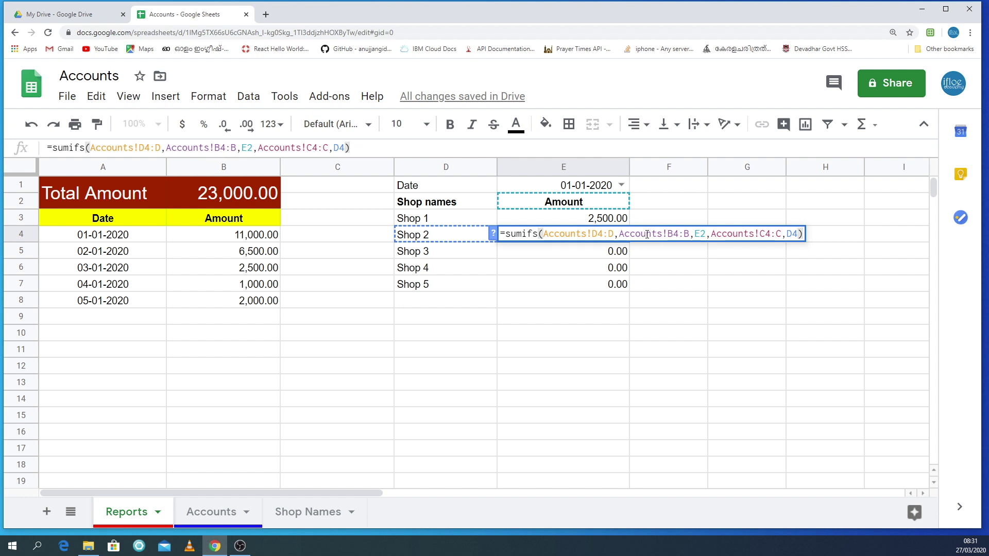
Change the date reference in E4's SUMIFS formula from E2 to $E$2.
click(211, 512)
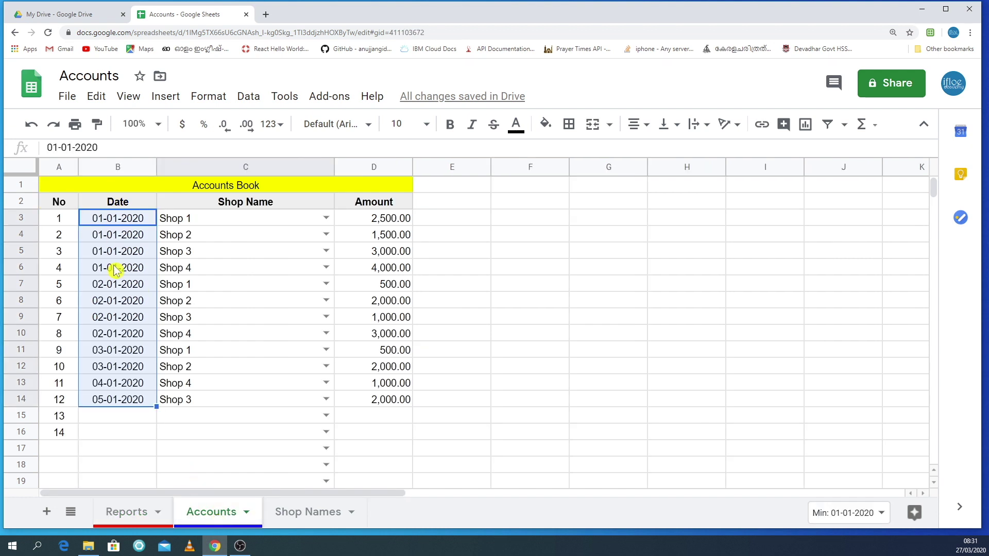
click(128, 517)
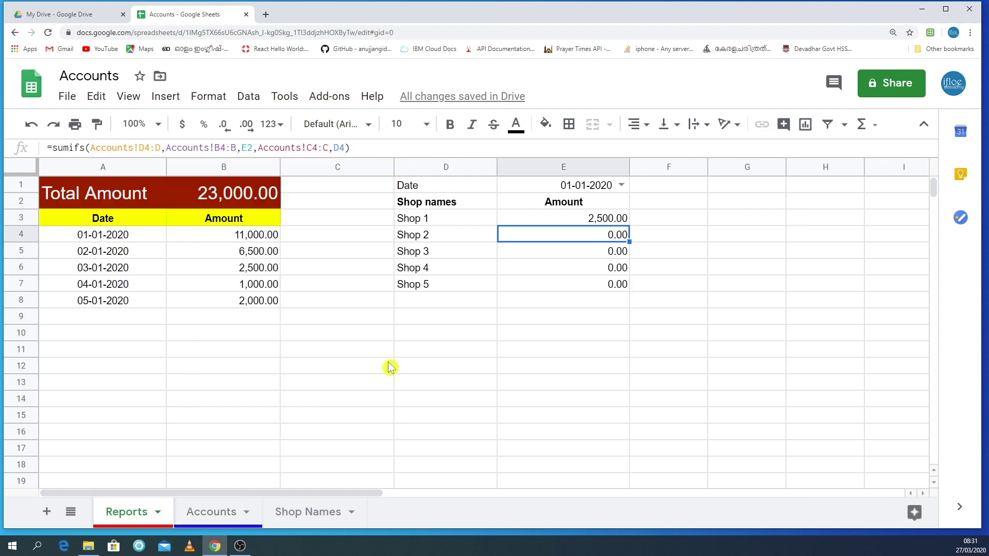
double_click(610, 238)
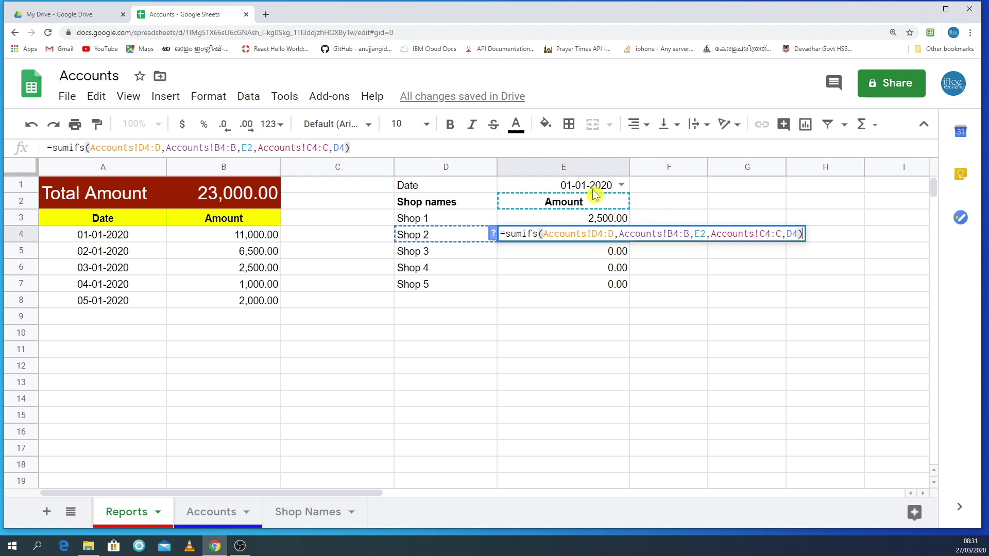
click(694, 234)
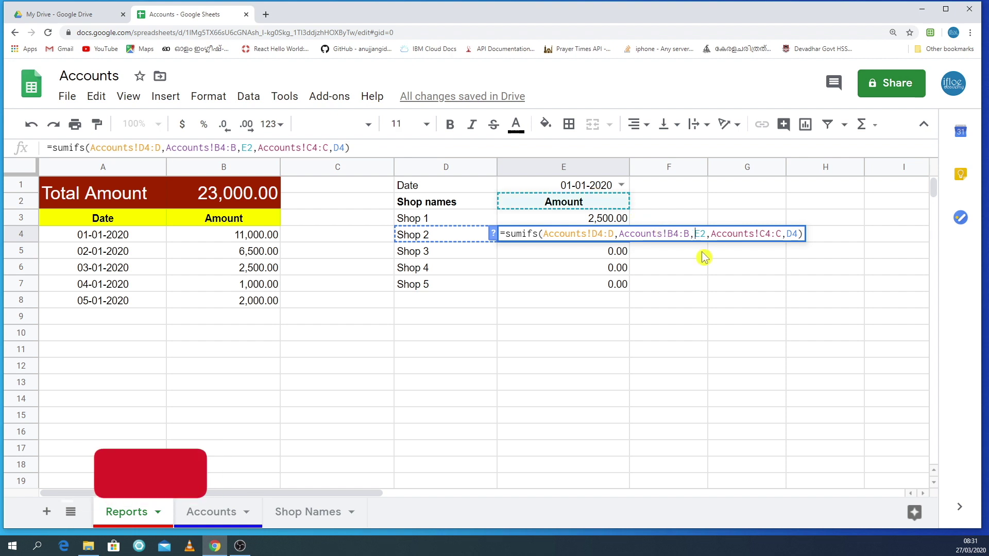
text($)
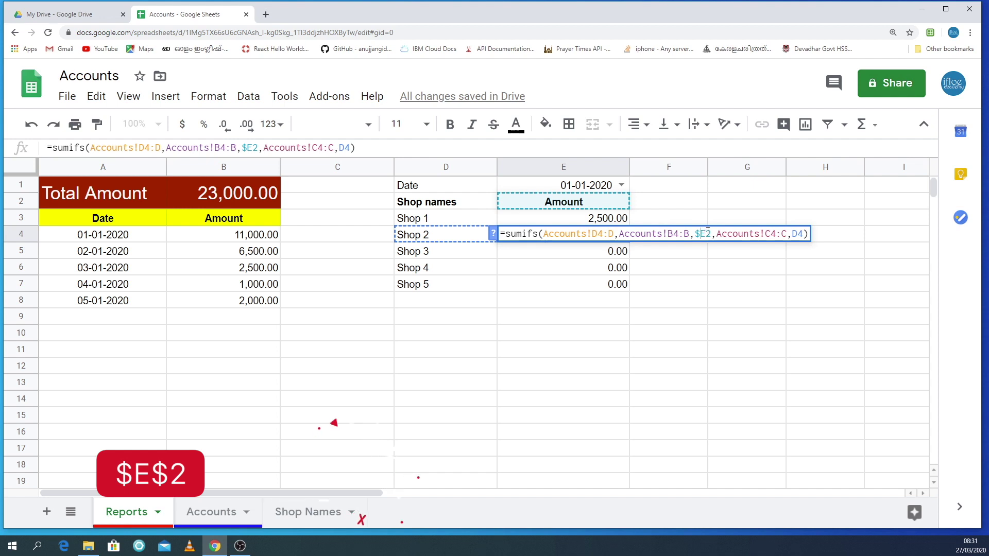
click(704, 235)
text($)
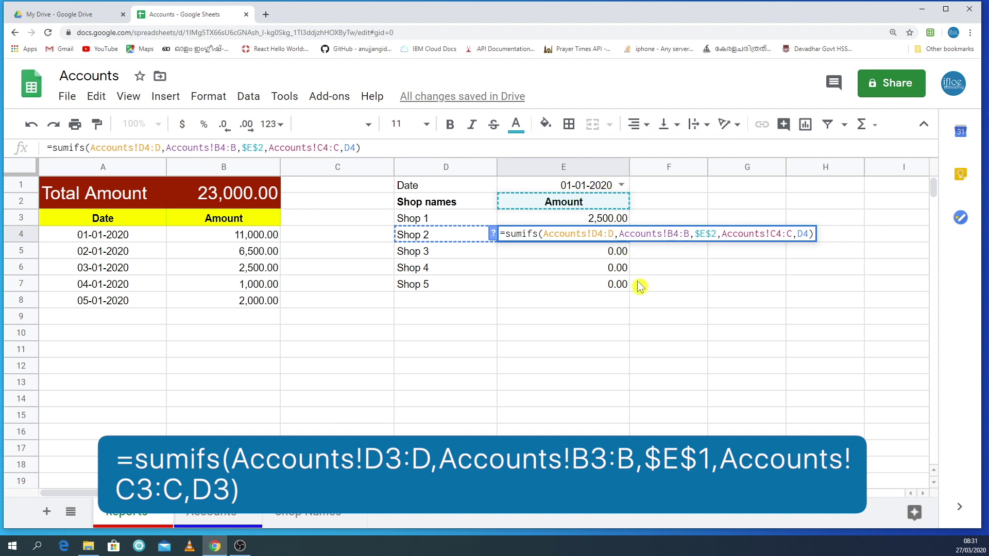
key(Return)
Lock E3's date reference to $E$1 and fill the formula down to E7.
click(609, 220)
double_click(609, 221)
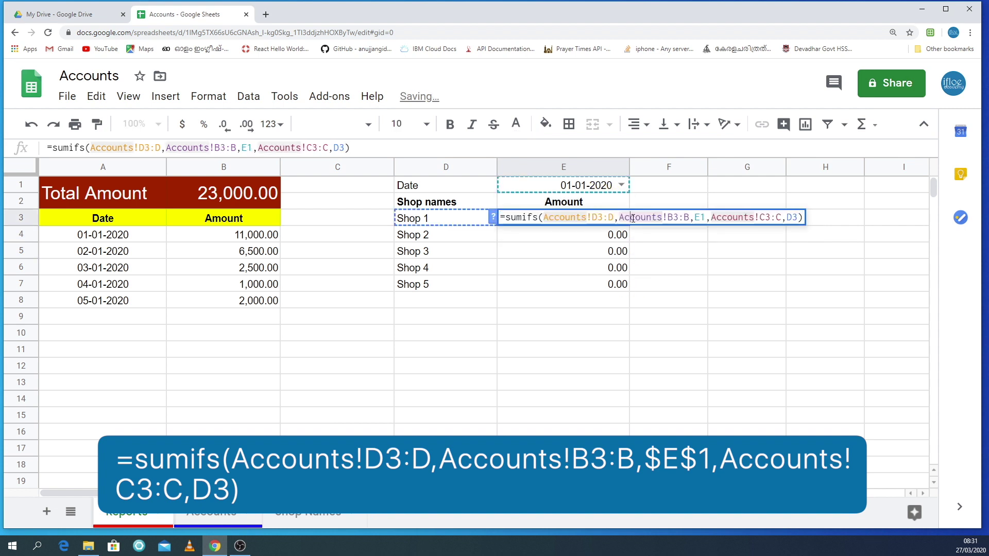
click(695, 217)
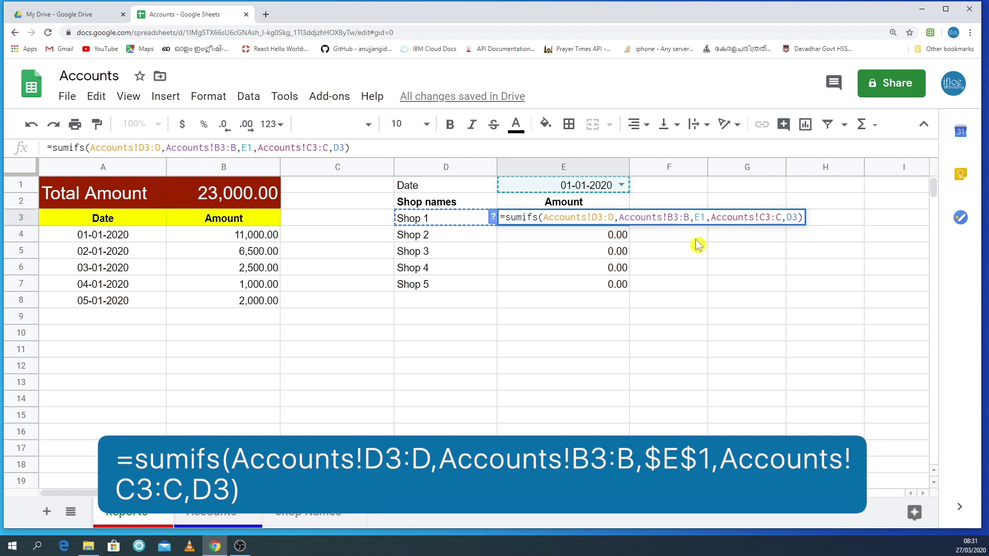
text($E)
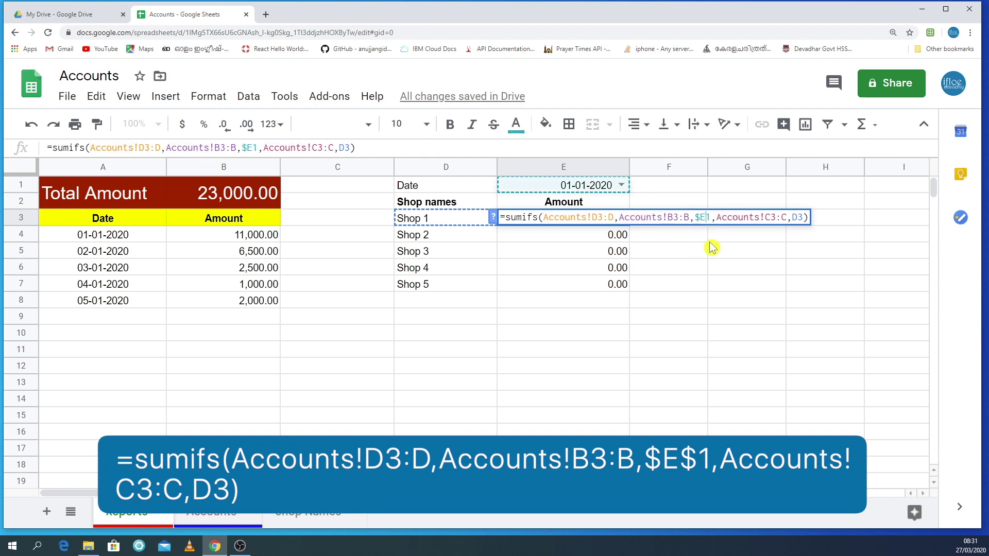
text($)
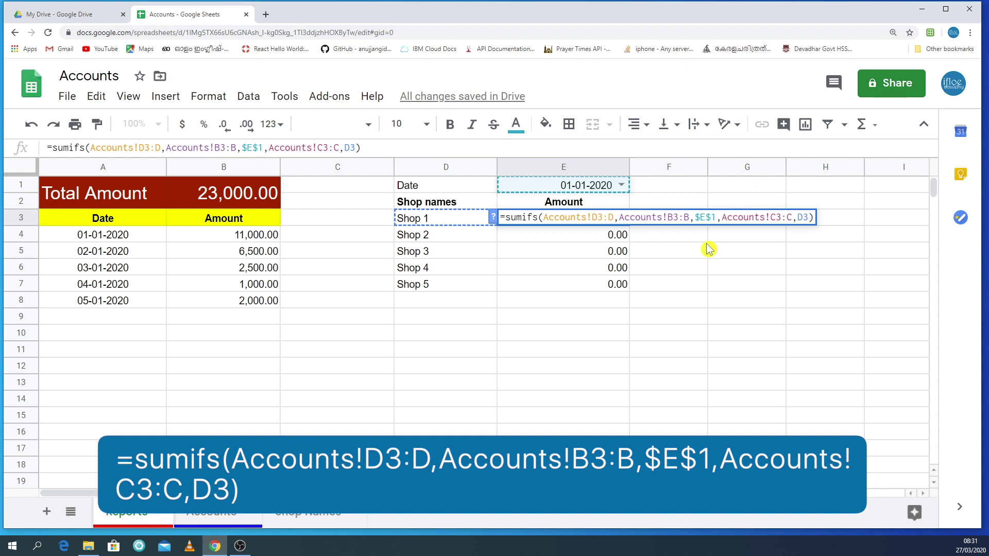
key(Return)
key(Up)
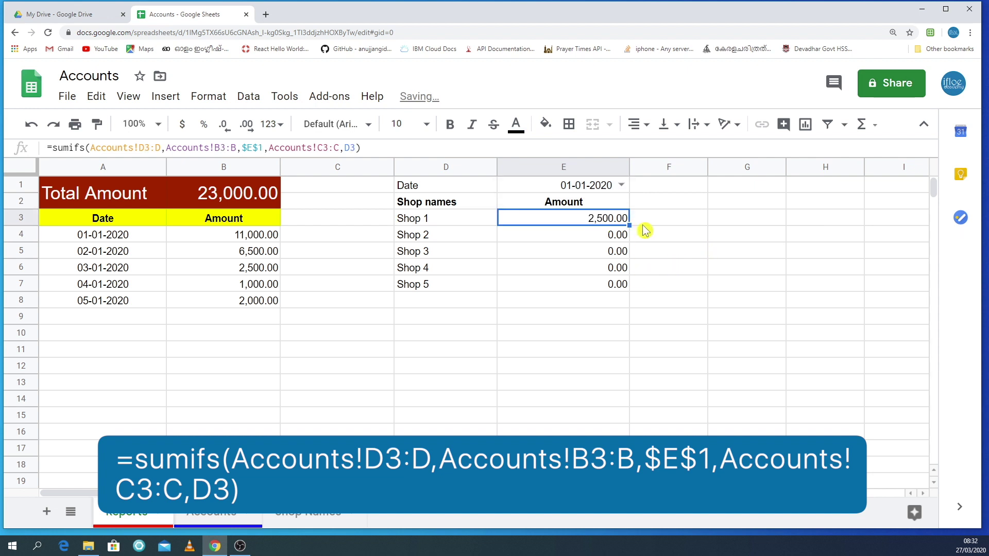
mouse_move(631, 276)
mouse_down()
mouse_move(635, 306)
mouse_move(633, 288)
mouse_up()
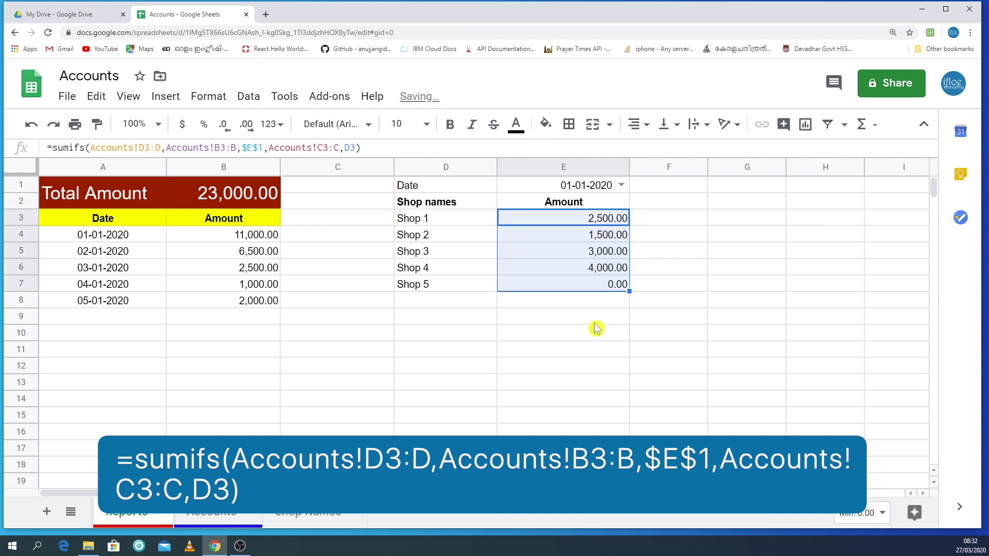
click(601, 315)
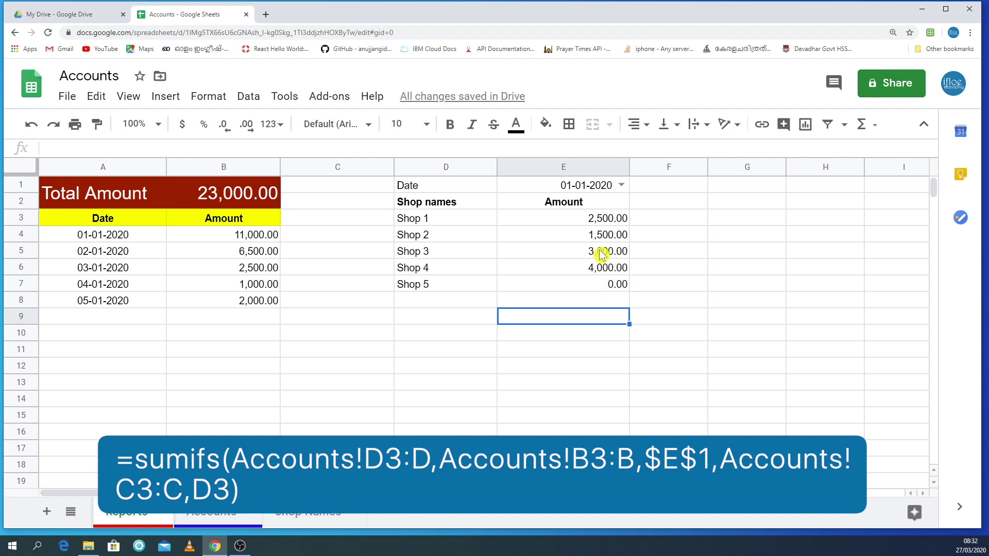
Verify the Shop 1–4 formulas against the Accounts sheet, then select the Shop names and Amount headers.
double_click(601, 217)
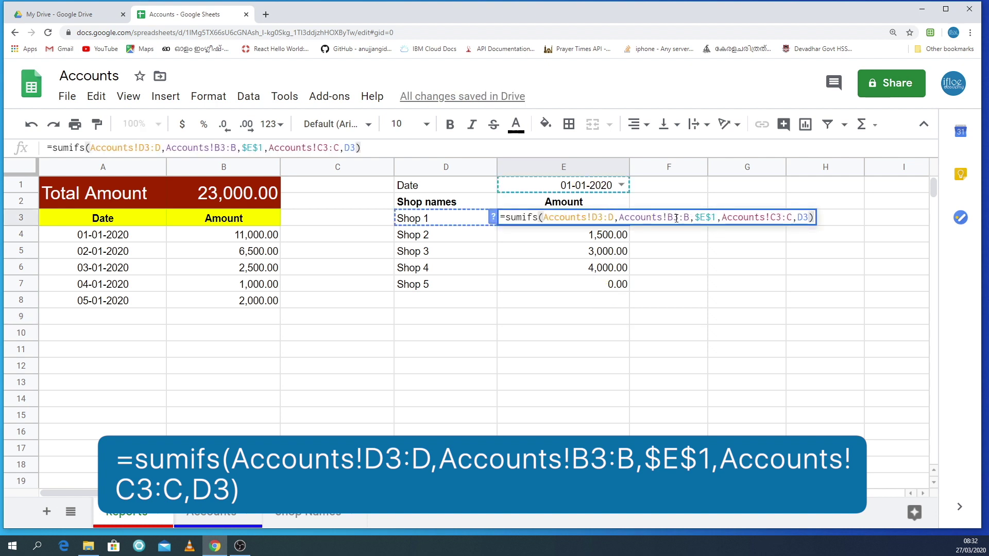
click(617, 253)
double_click(626, 234)
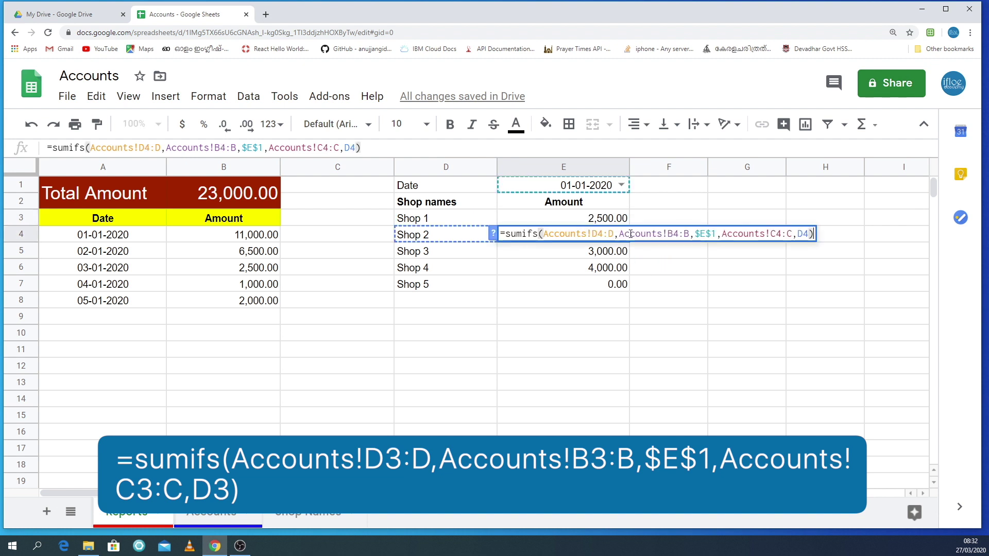
click(629, 252)
double_click(629, 251)
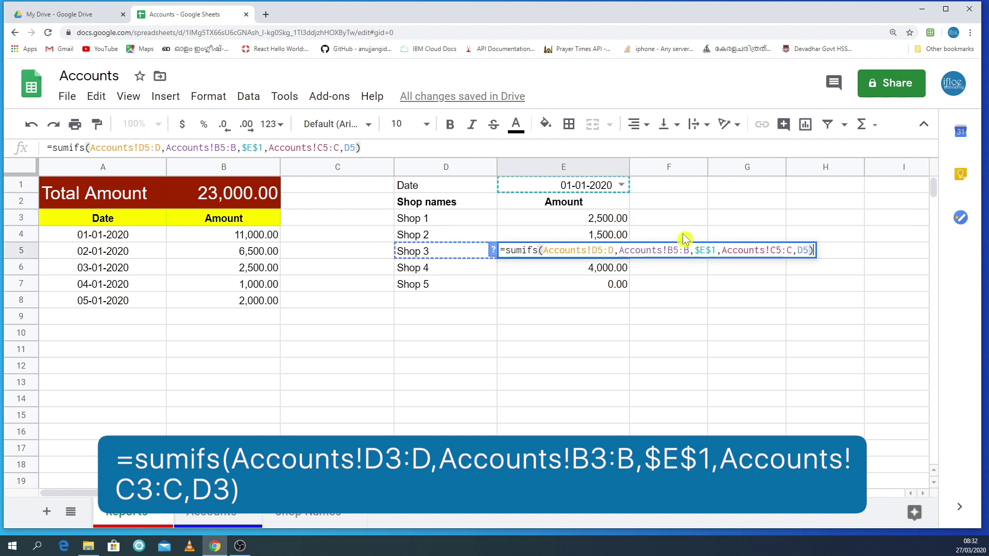
double_click(608, 268)
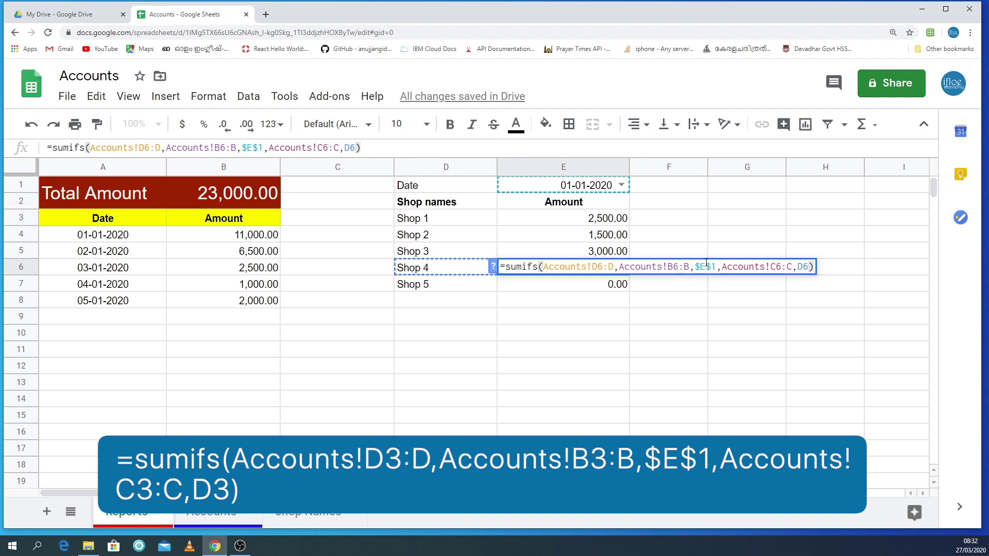
click(616, 287)
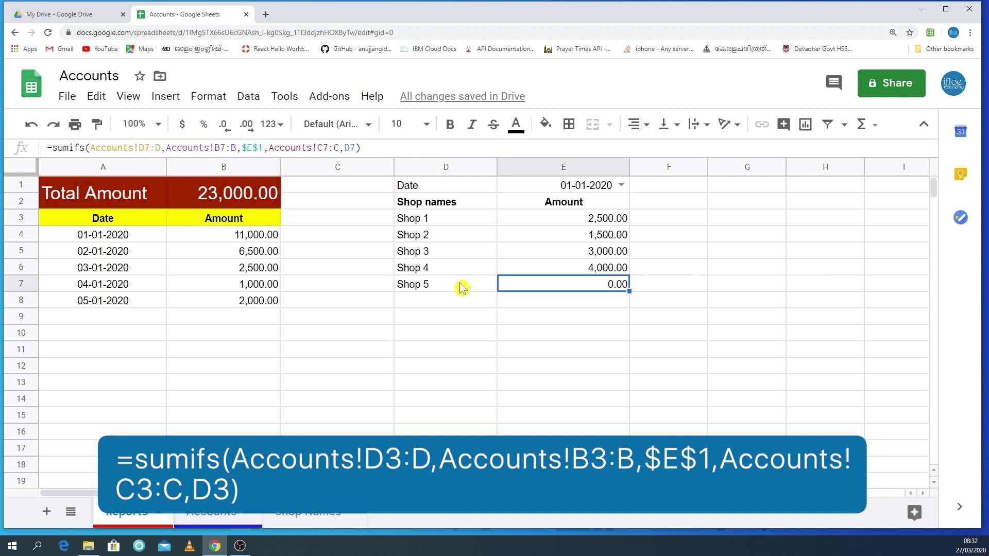
click(212, 519)
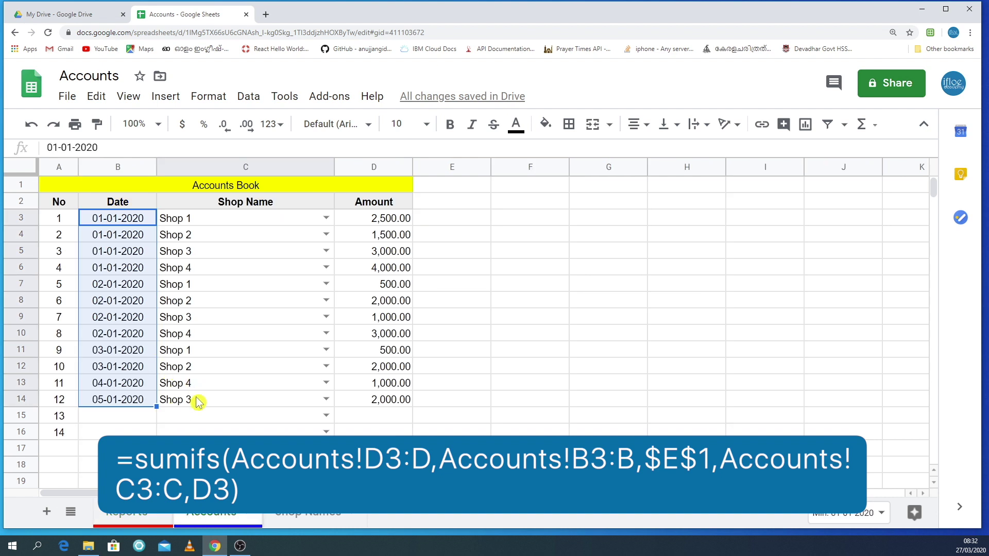
click(157, 520)
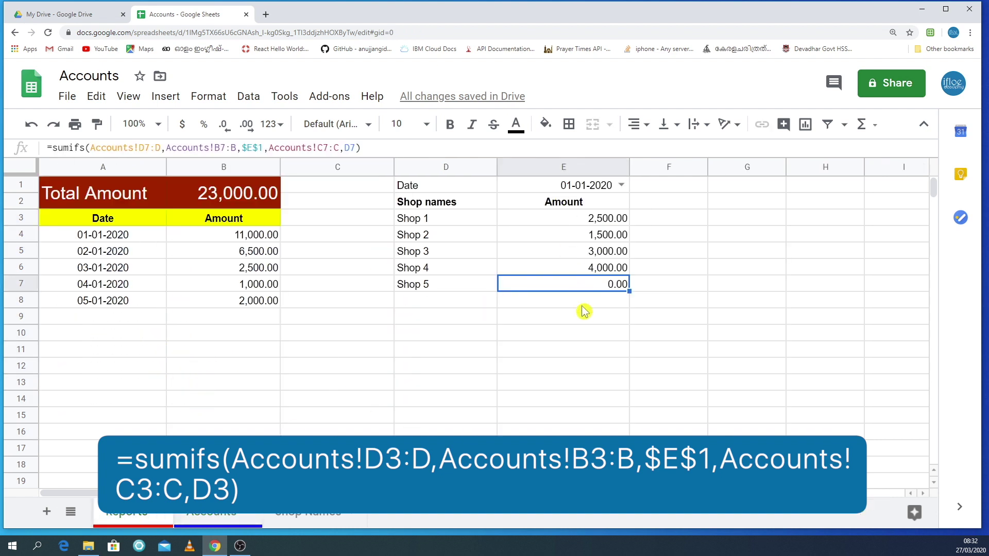
drag(470, 204, 577, 202)
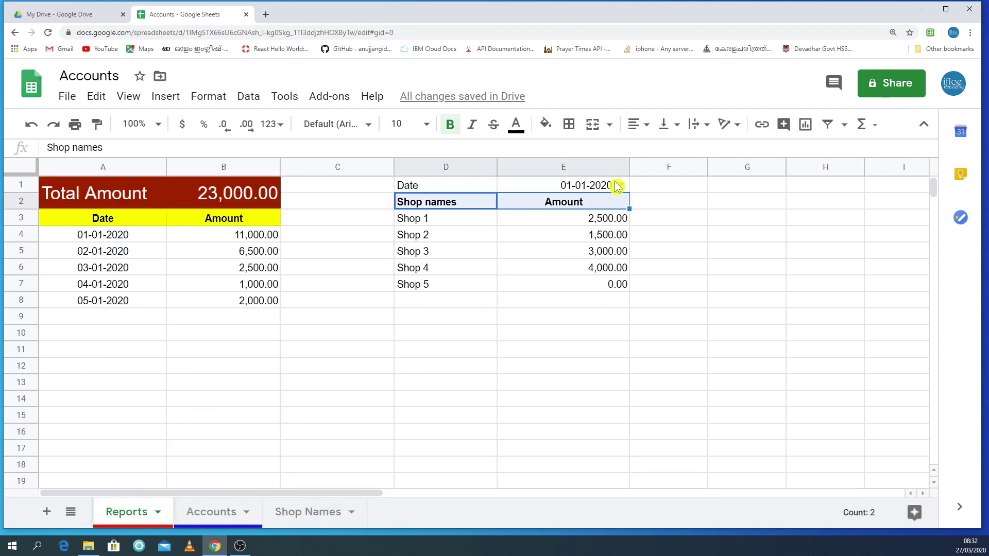
Fill the Shop names and Amount headers yellow and copy the Date and Amount headers to F1:G1.
click(547, 126)
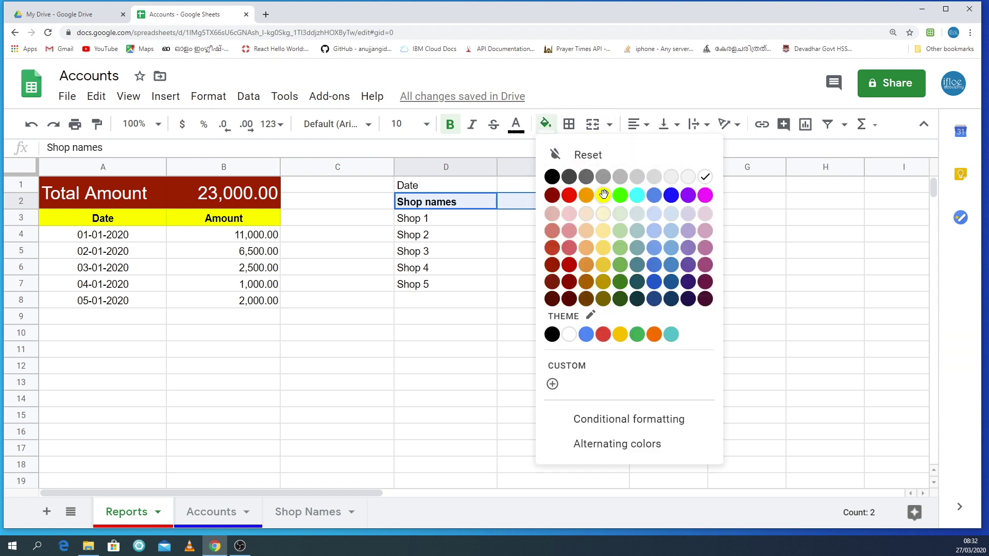
click(605, 200)
click(457, 384)
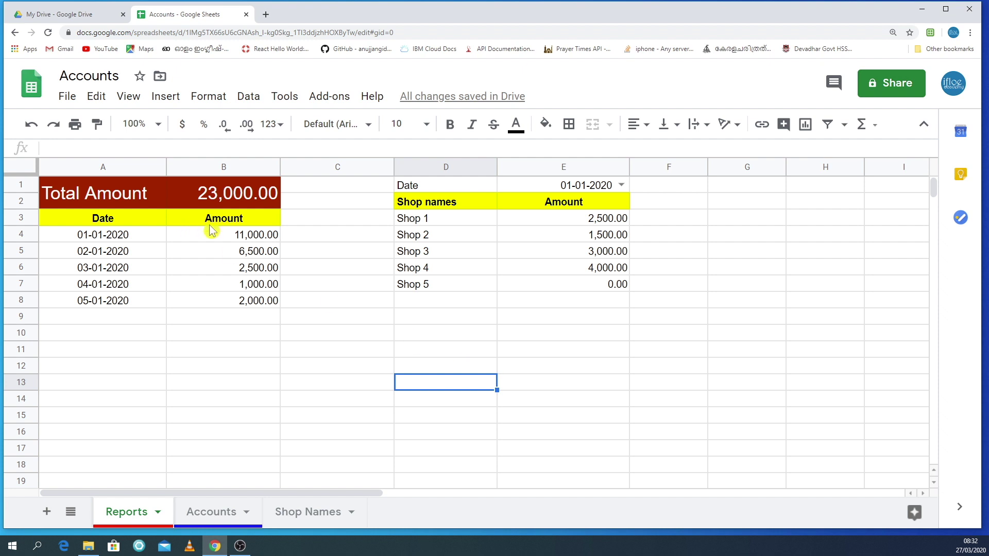
drag(113, 219, 219, 220)
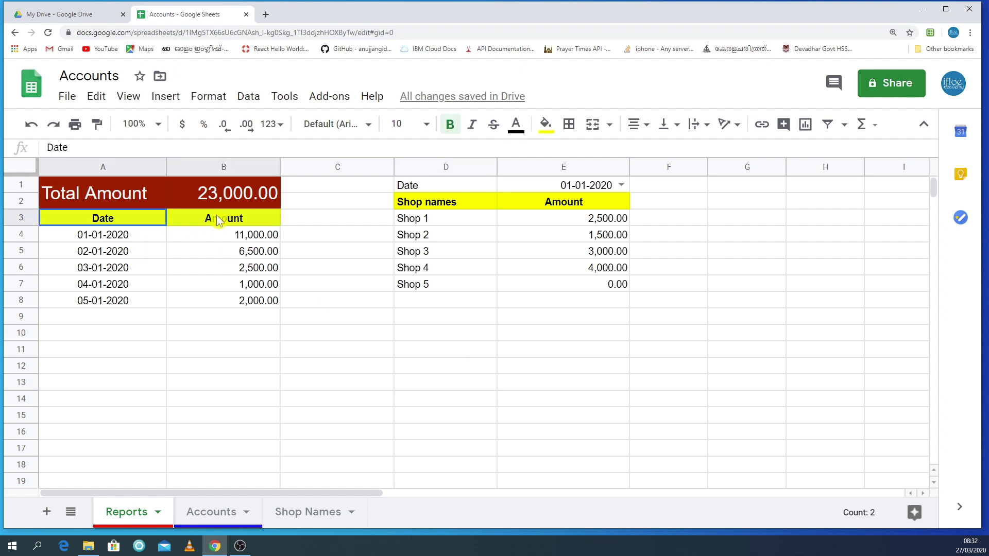
key(ctrl+c)
click(695, 188)
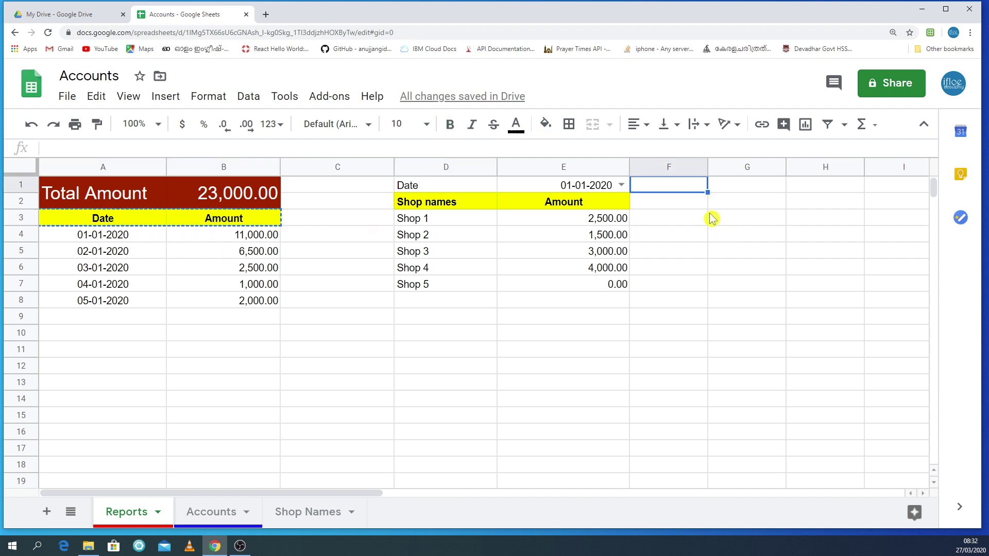
key(ctrl+v)
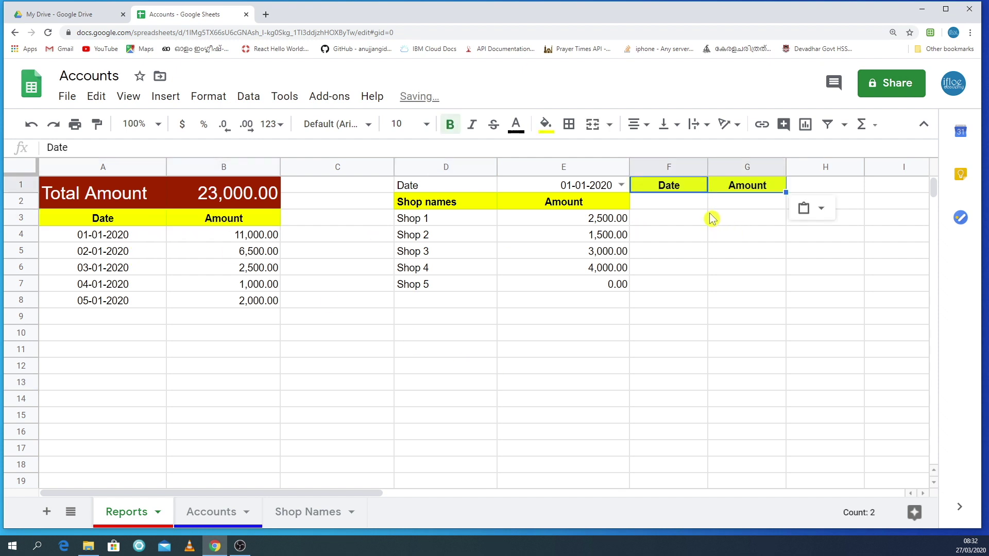
Insert a column before Amount, put 'Shop names' in G1, and copy the dates A4:A8.
right_click(747, 170)
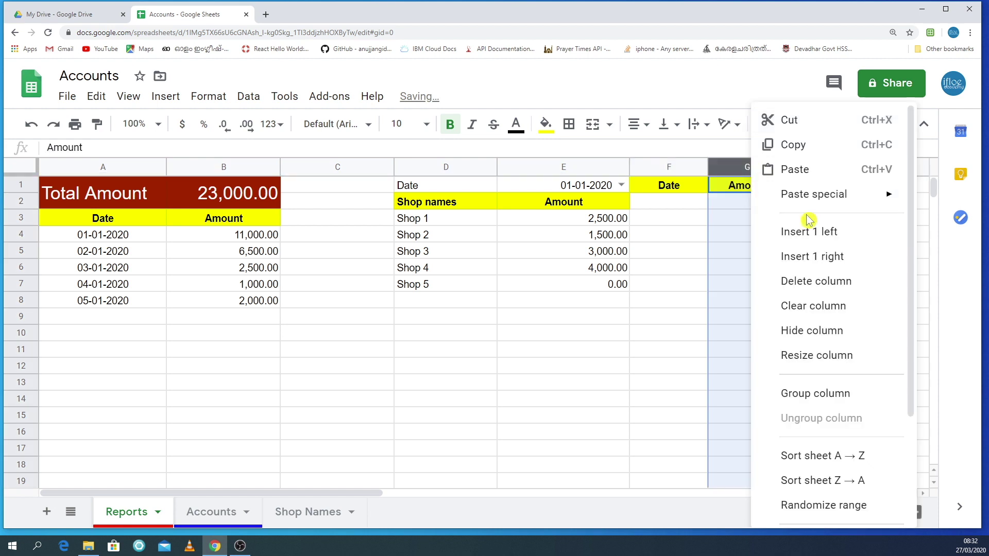
click(826, 234)
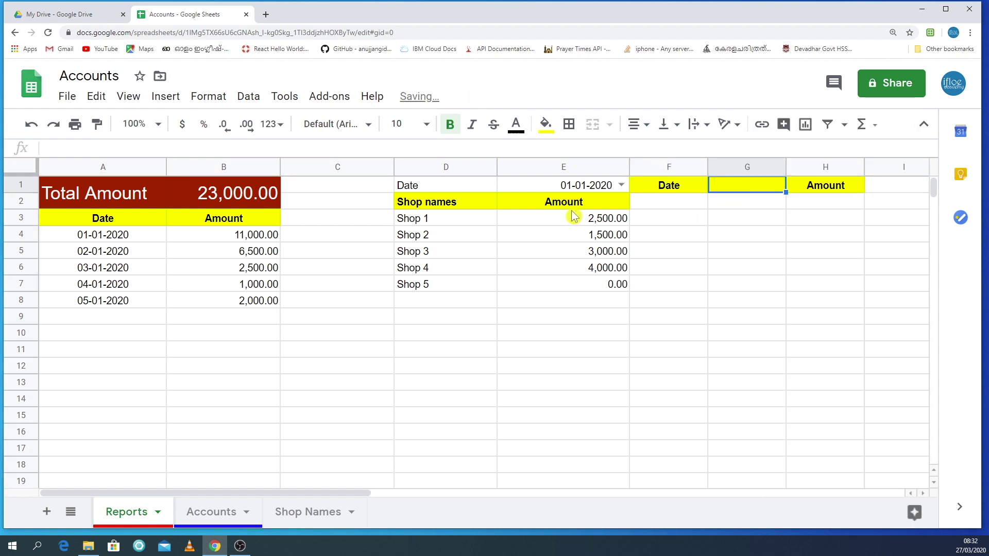
click(469, 205)
key(ctrl+c)
click(752, 190)
key(ctrl+v)
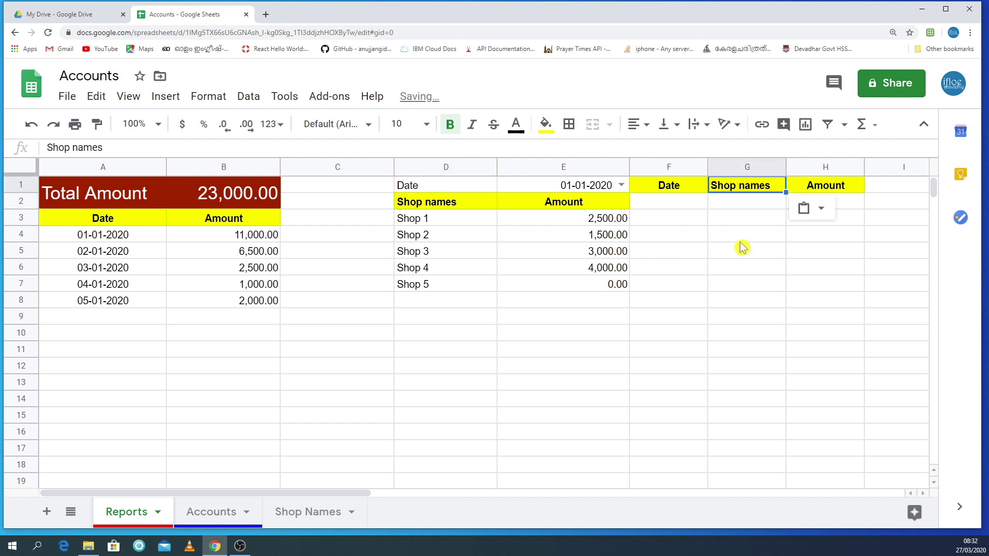
click(676, 206)
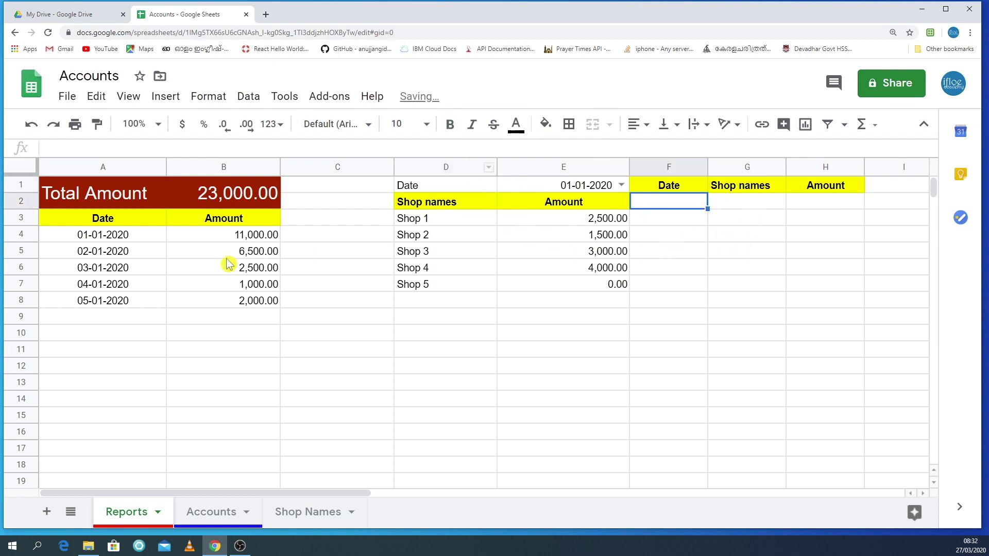
drag(98, 235, 119, 304)
key(ctrl+c)
Paste the dates into F2:F6 and Shop 1 to Shop 5 into G2:G6.
click(685, 206)
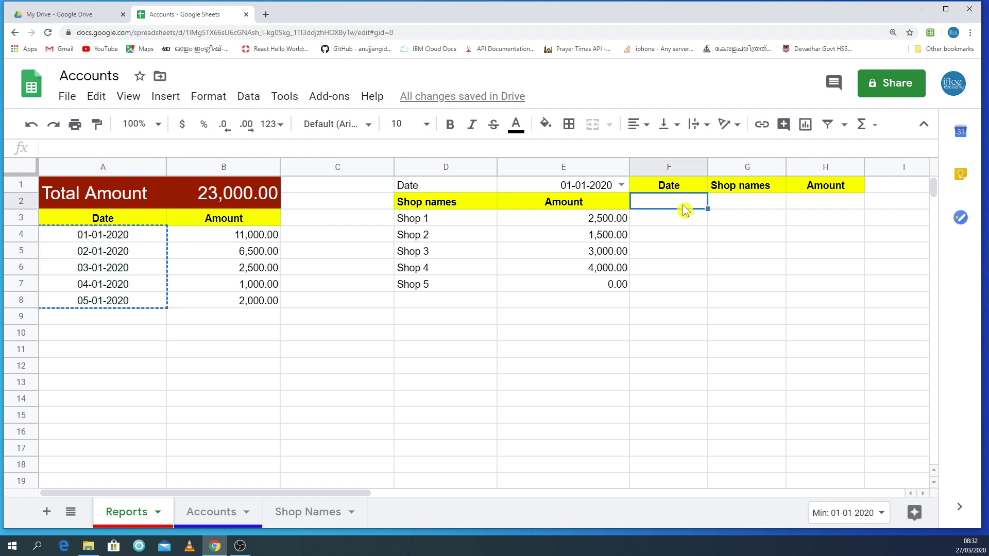
key(ctrl+v)
click(668, 319)
drag(443, 218, 453, 289)
key(ctrl+c)
drag(739, 206, 750, 270)
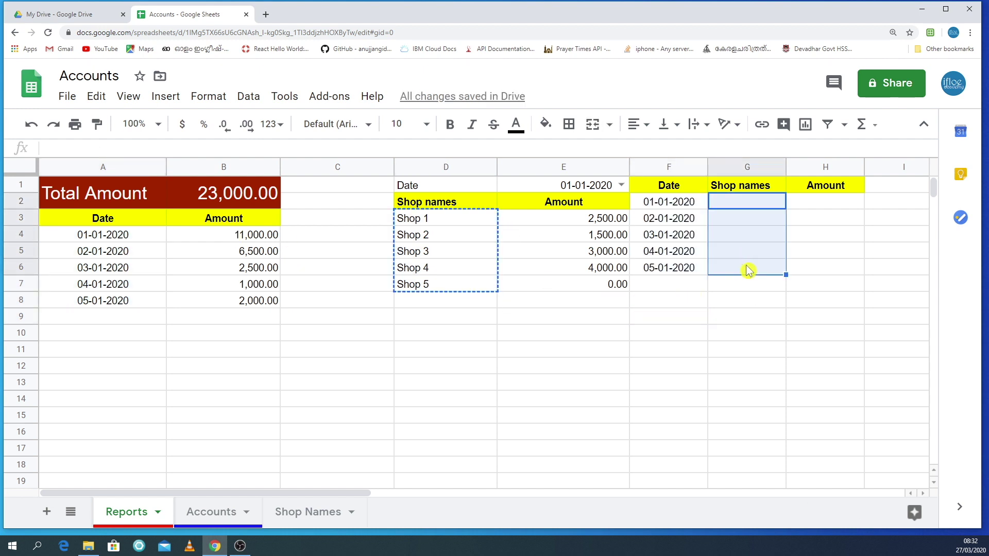
key(ctrl+v)
click(702, 344)
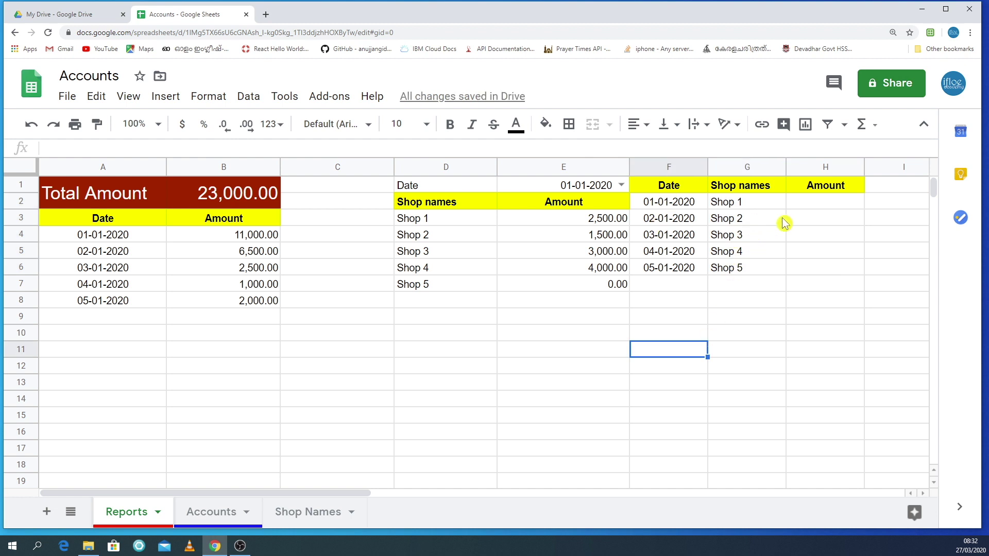
Clear the helper block G1:H6 and remove the yellow fill from G1:H1.
click(818, 205)
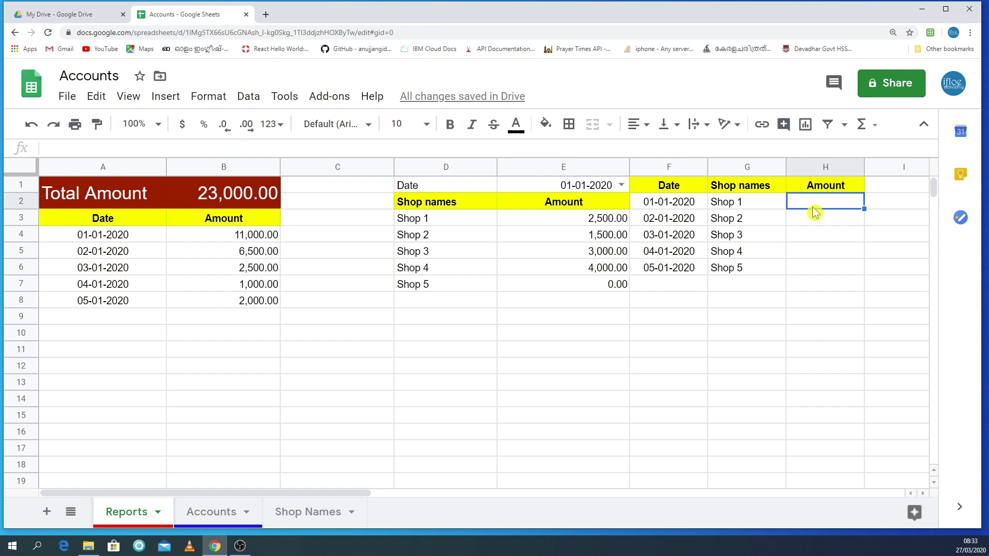
click(770, 299)
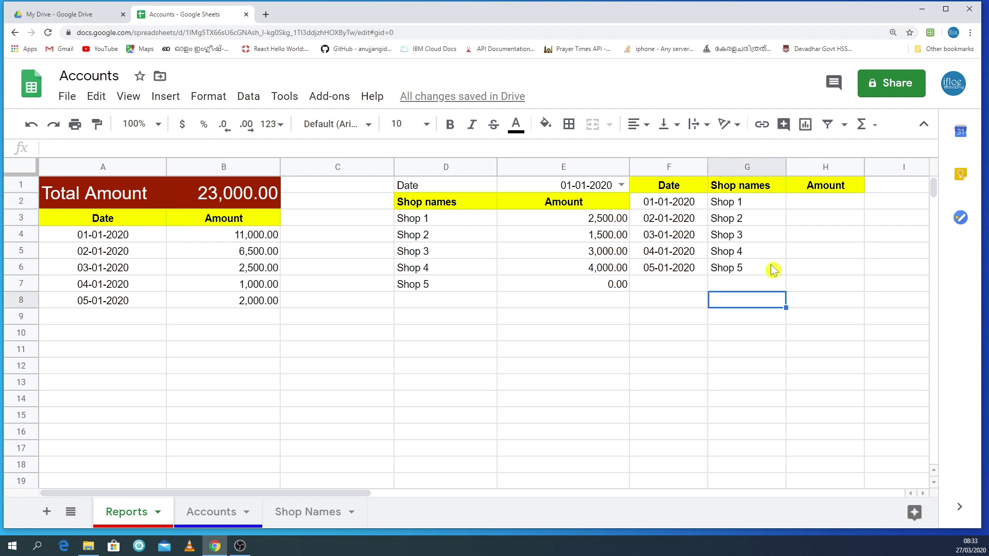
drag(757, 188, 830, 278)
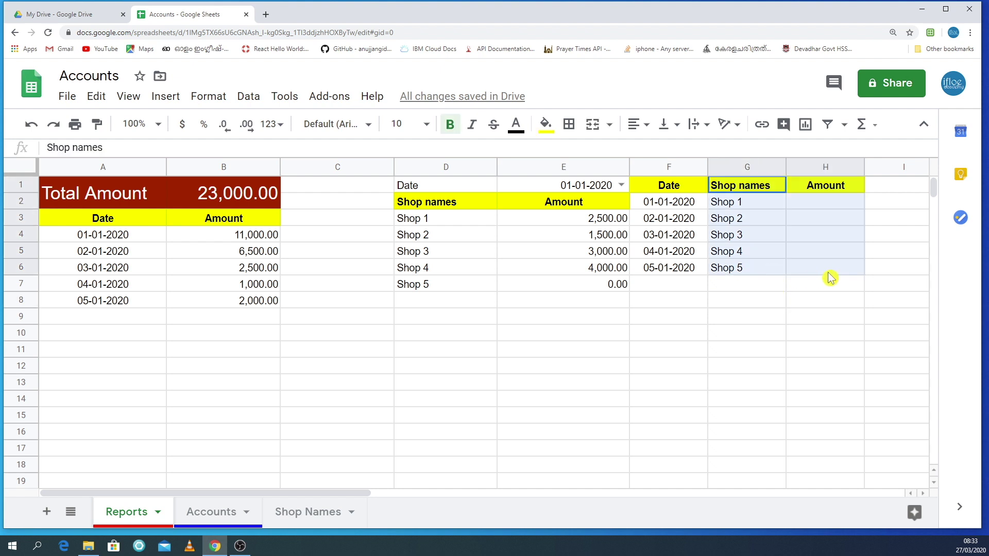
key(Delete)
click(761, 352)
drag(782, 190, 836, 186)
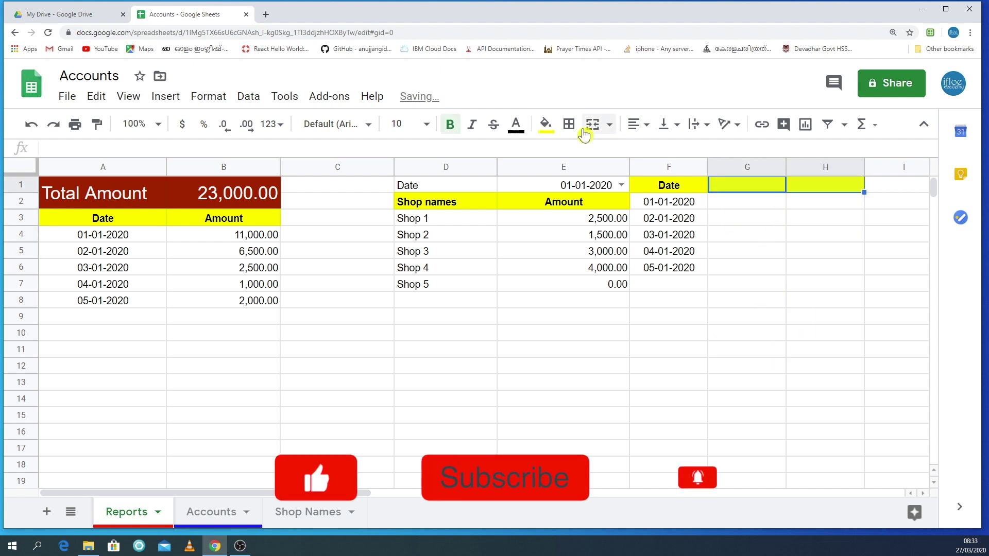
click(545, 124)
click(703, 179)
click(536, 318)
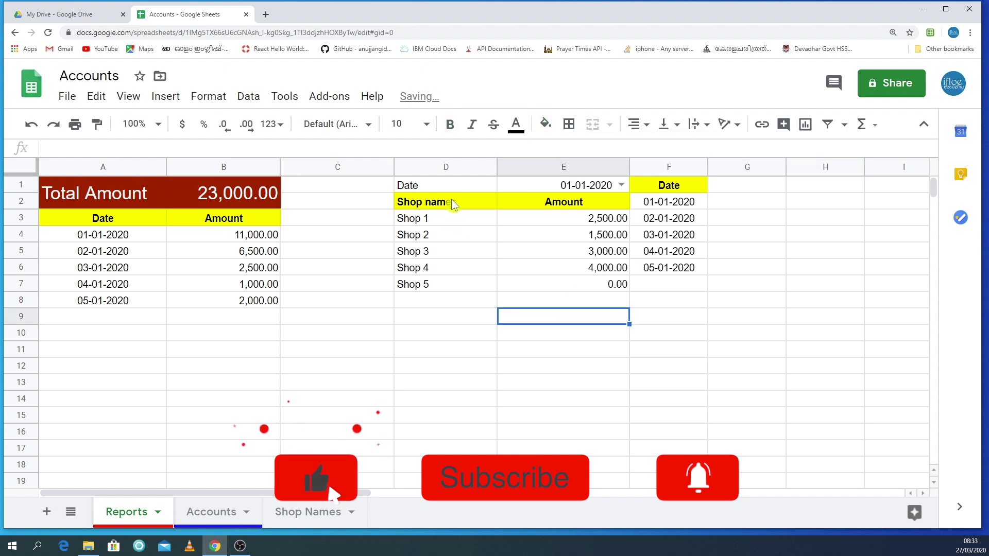
Delete column F and check the E4 amount formula.
click(661, 167)
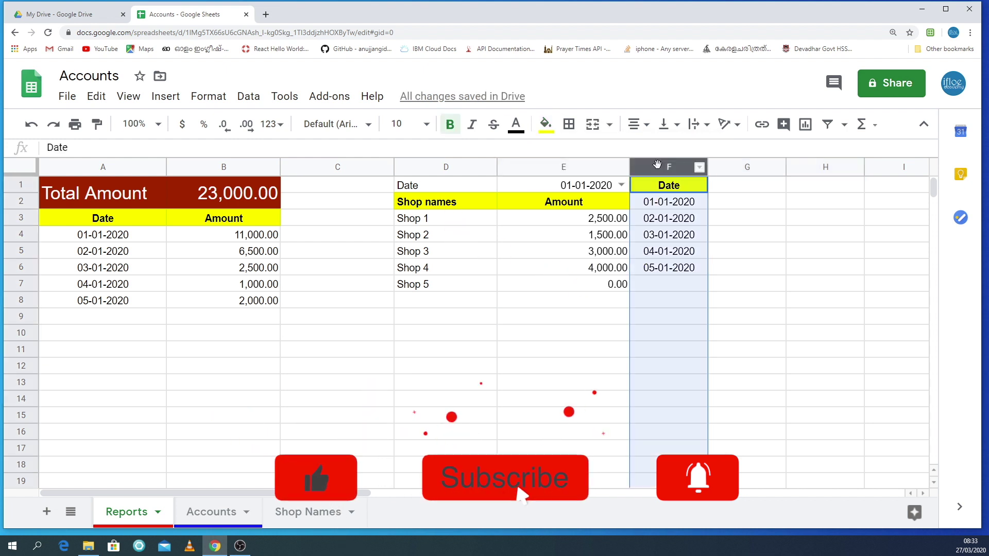
right_click(659, 167)
click(722, 280)
click(581, 237)
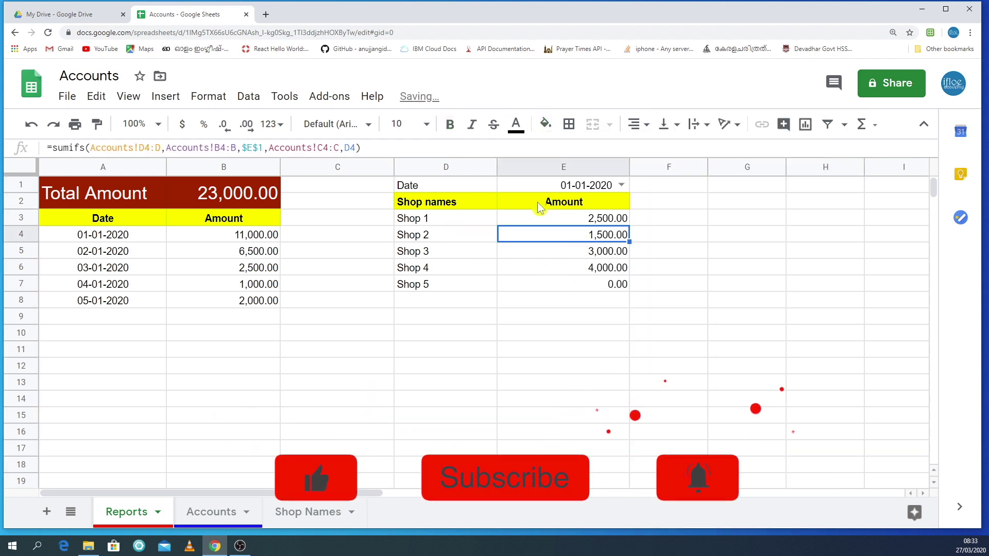
click(566, 167)
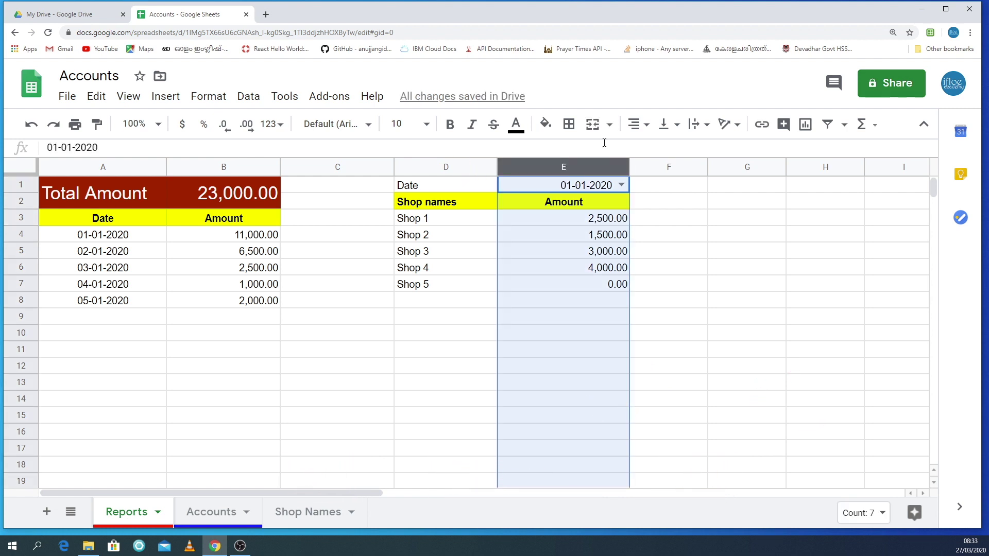
Insert a chart of column E, change it from line to column type, and shrink it.
click(805, 131)
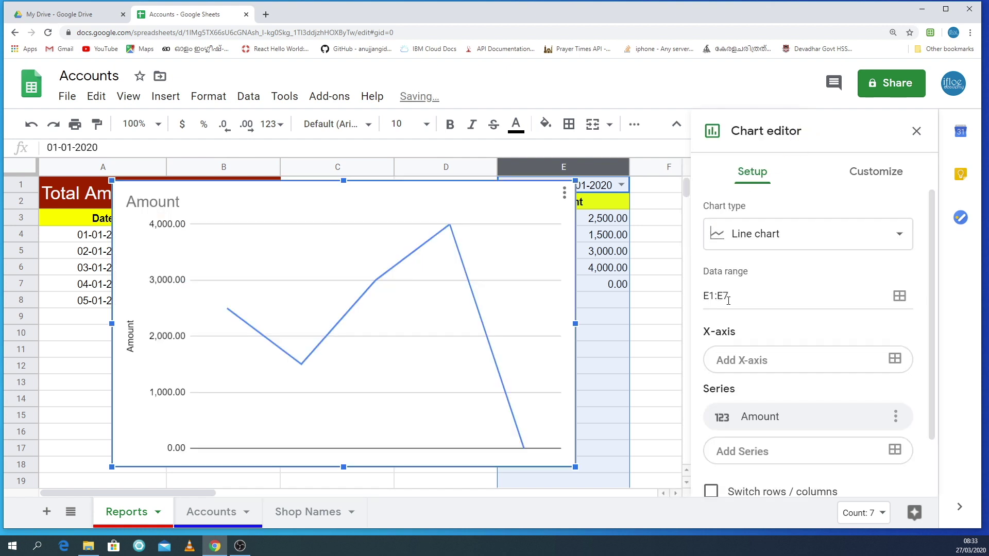
click(782, 241)
drag(920, 273, 923, 376)
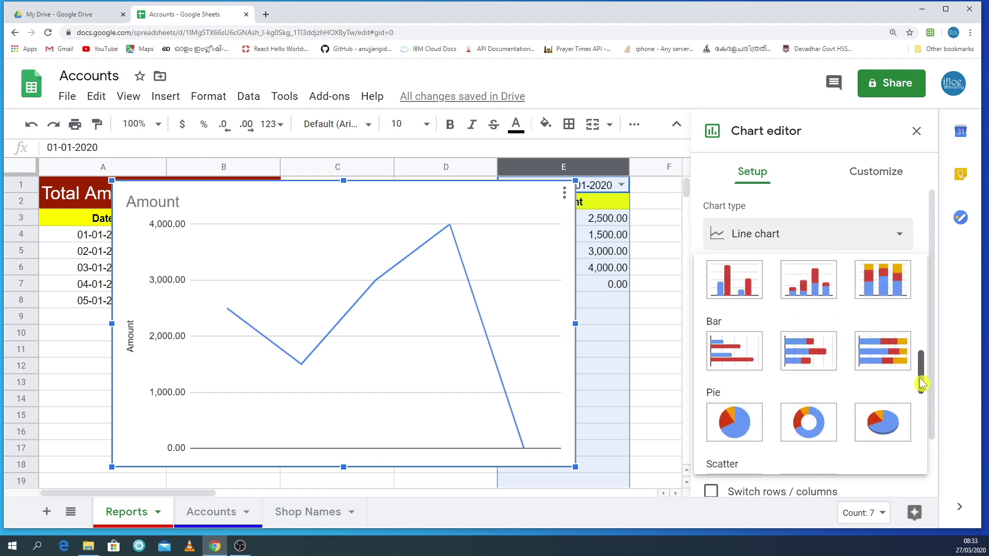
click(731, 295)
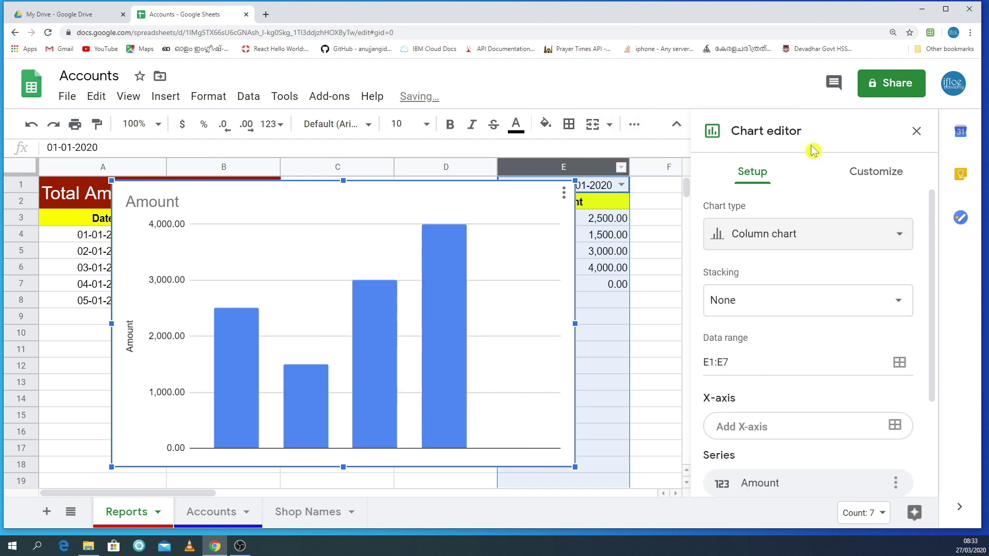
click(916, 131)
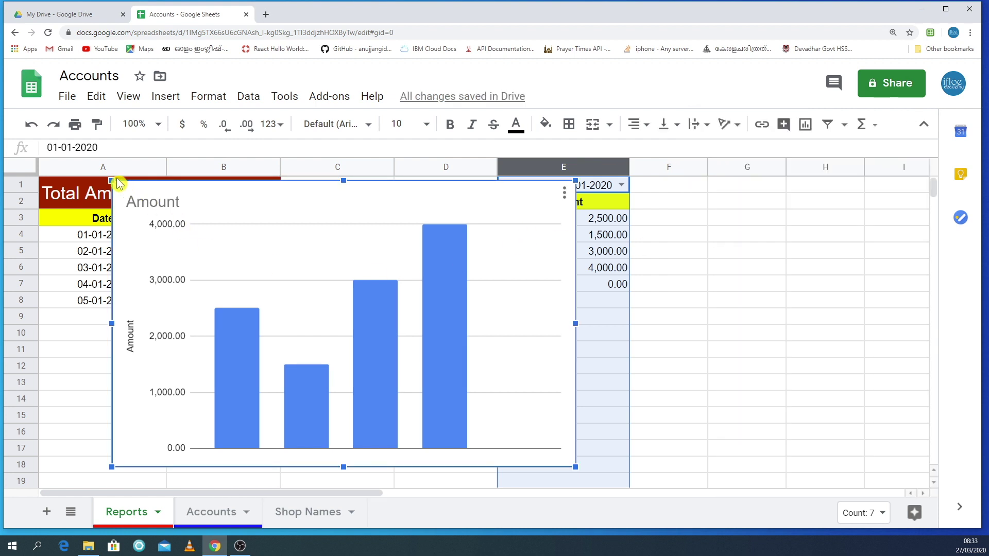
drag(112, 181, 273, 270)
Move the chart beside the table over columns F–I and resize it.
drag(356, 320, 725, 198)
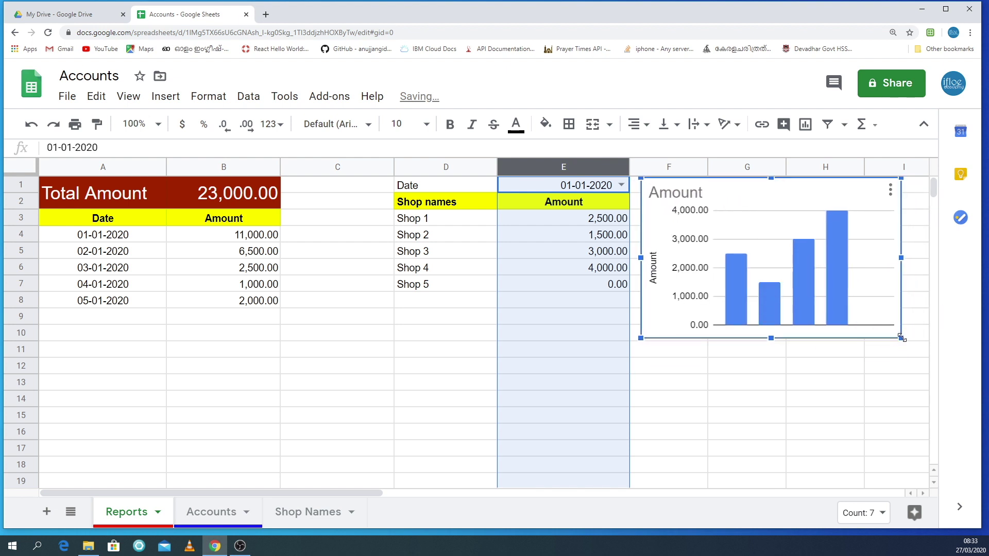
drag(901, 338, 927, 365)
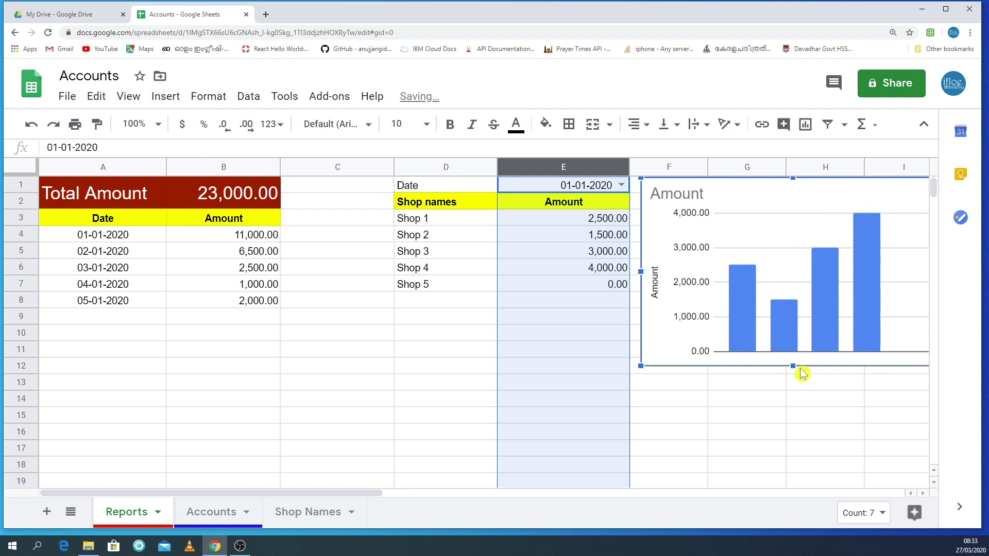
drag(793, 364, 793, 372)
drag(777, 185, 768, 188)
Review the chart in the chart editor via Edit chart, then close the editor.
click(925, 193)
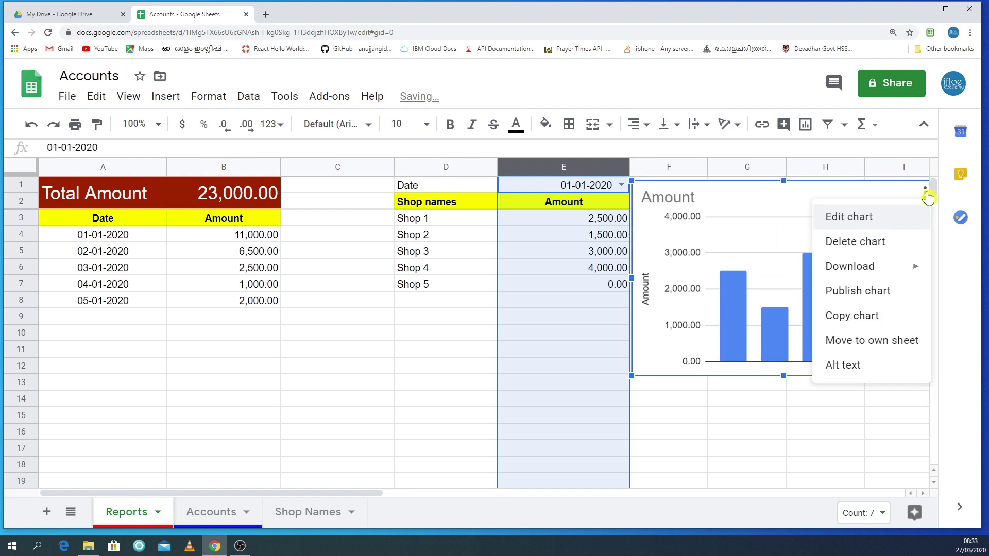
click(843, 220)
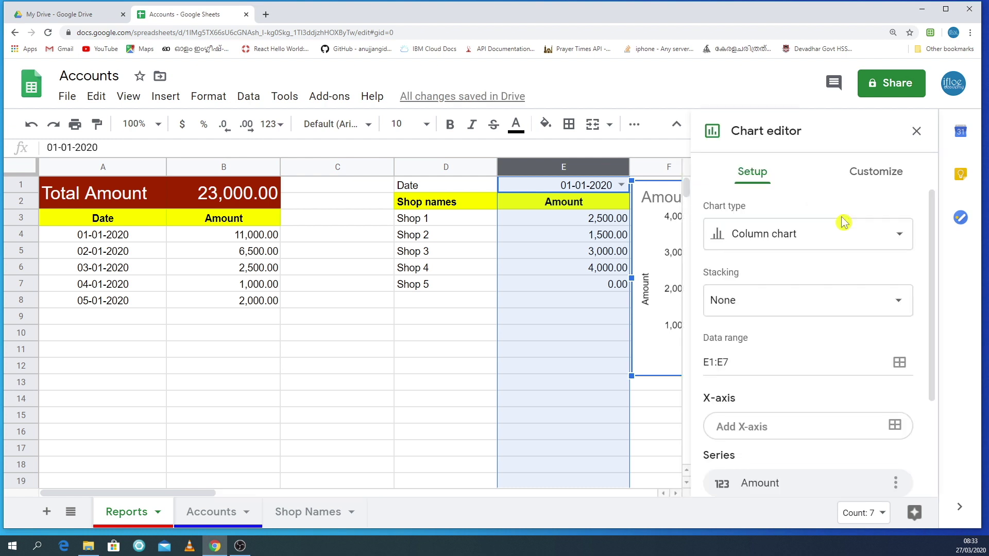
scroll(783, 380, down, 3)
scroll(763, 396, up, 5)
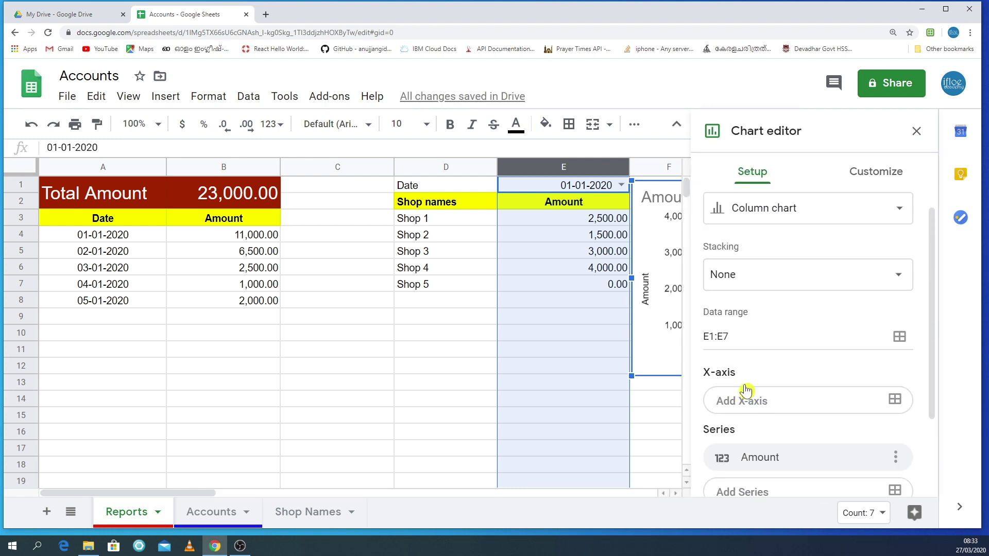
click(916, 130)
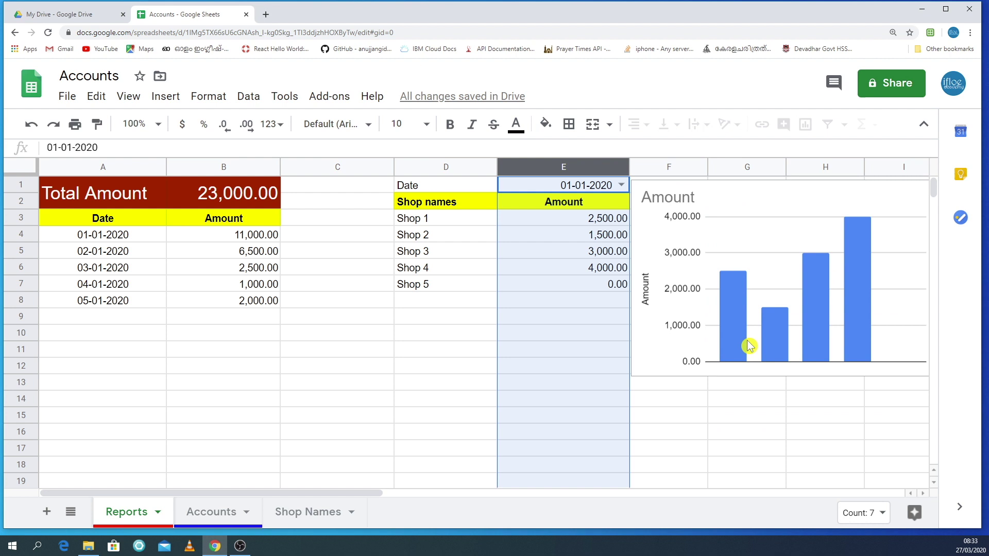
click(747, 284)
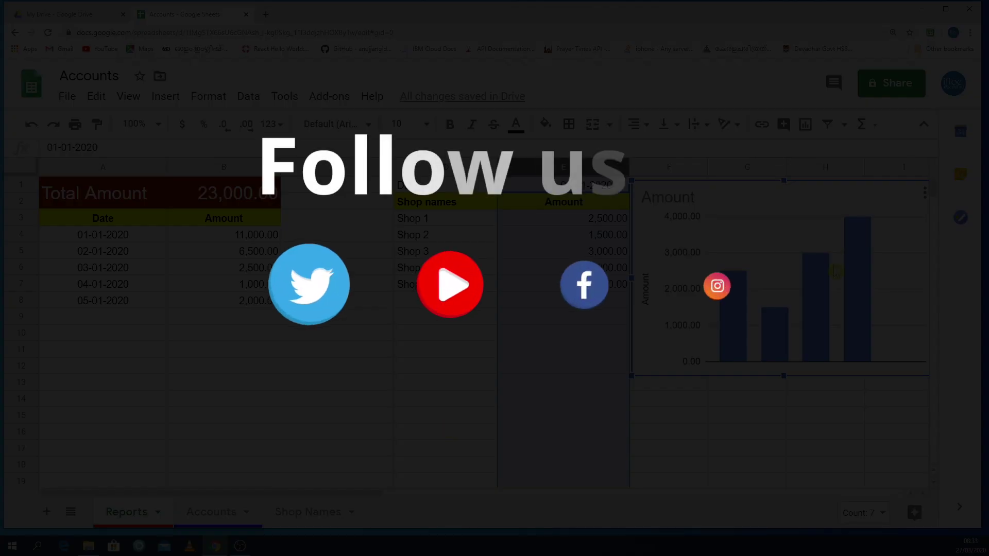
Drag the Amount column chart down below the data tables.
drag(835, 272, 377, 402)
scroll(360, 330, down, 1)
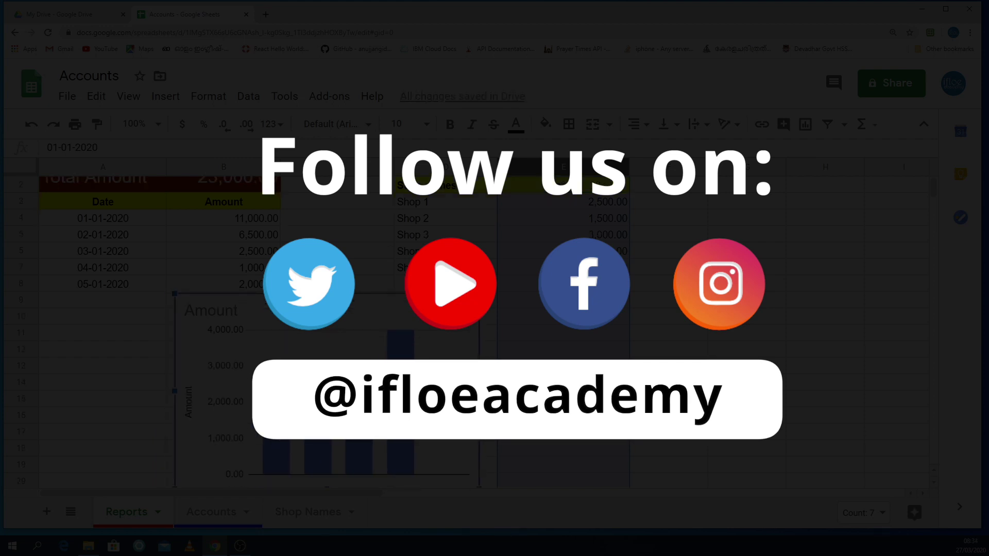
scroll(748, 304, up, 1)
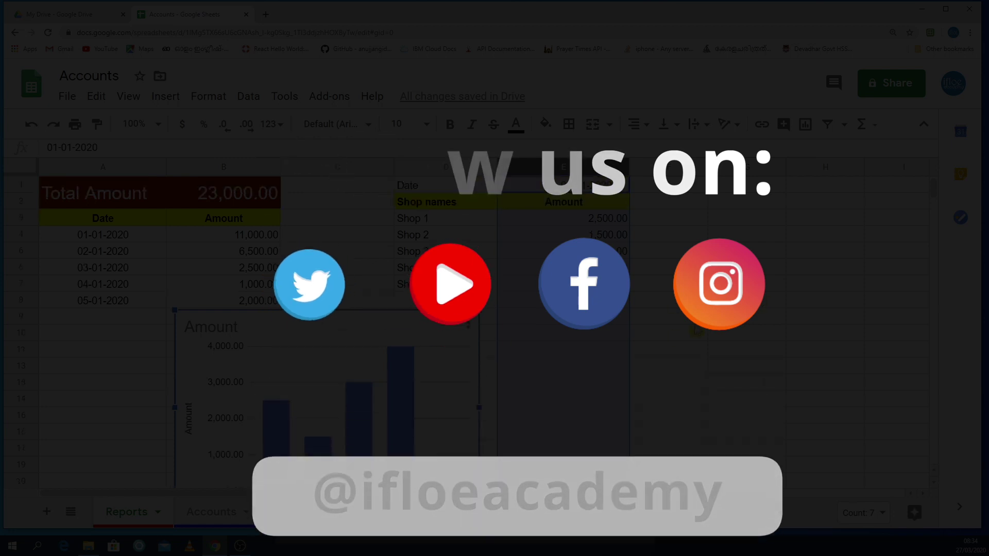